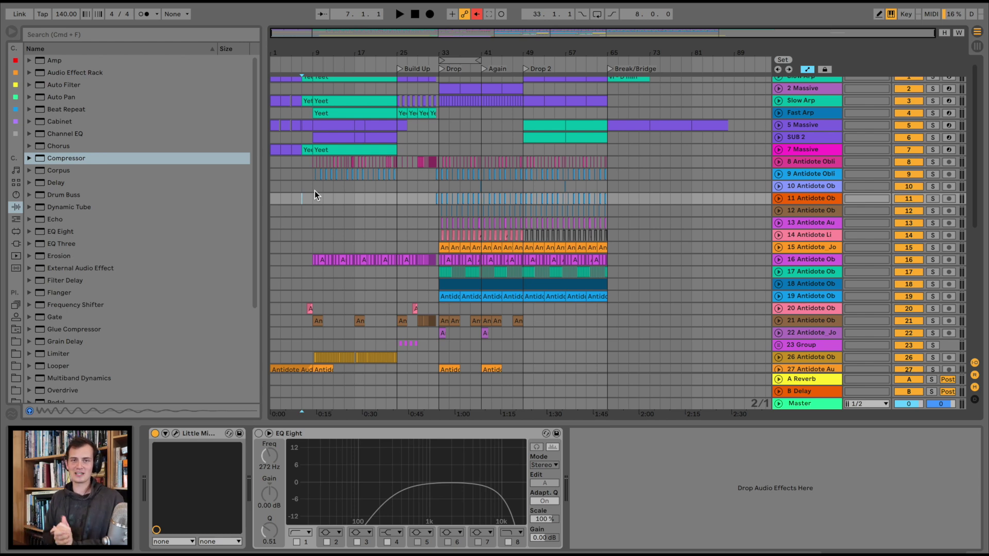
- Start playback of the arrangement from the beginning of the Build Up section at bar 25
drag(422, 45, 423, 50)
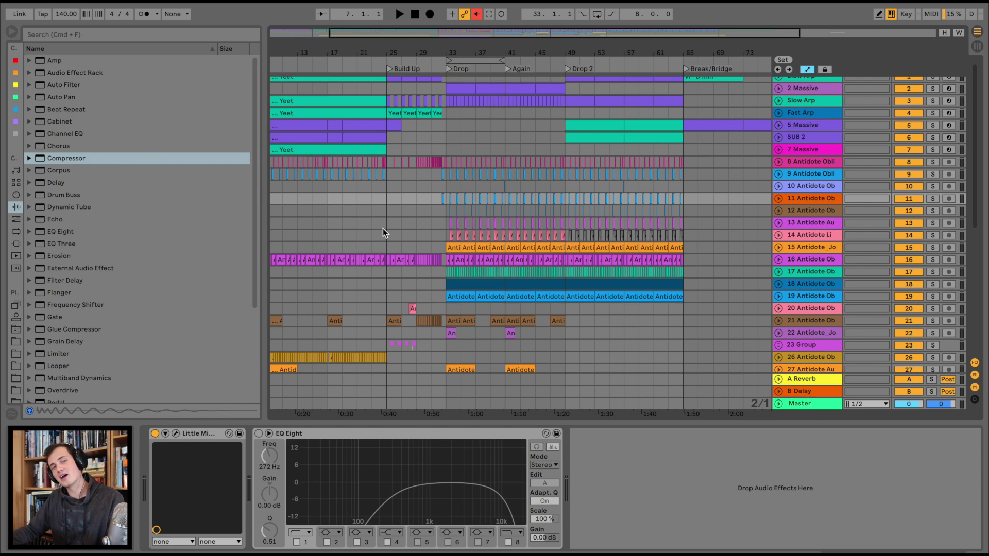
click(416, 200)
scroll(431, 194, right, 3)
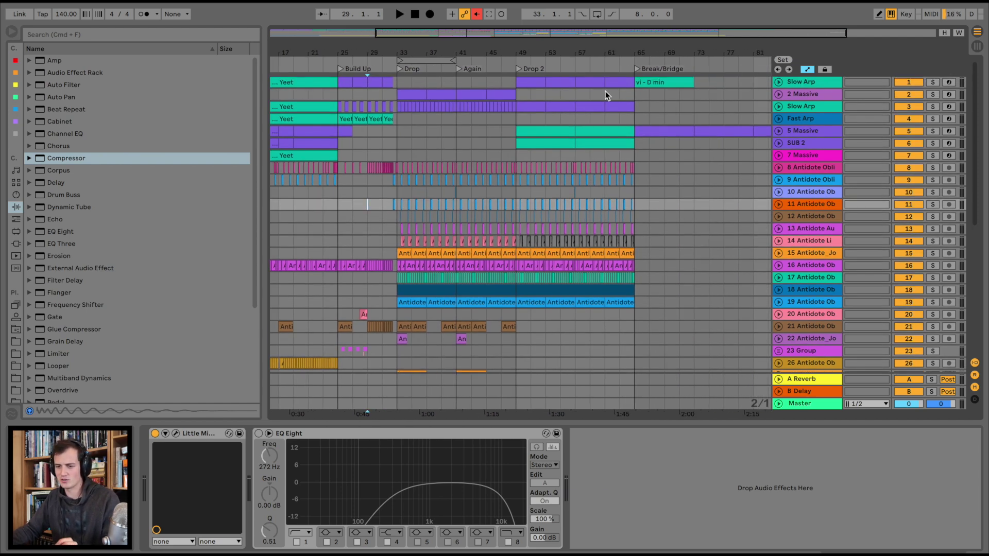
click(336, 202)
key(space)
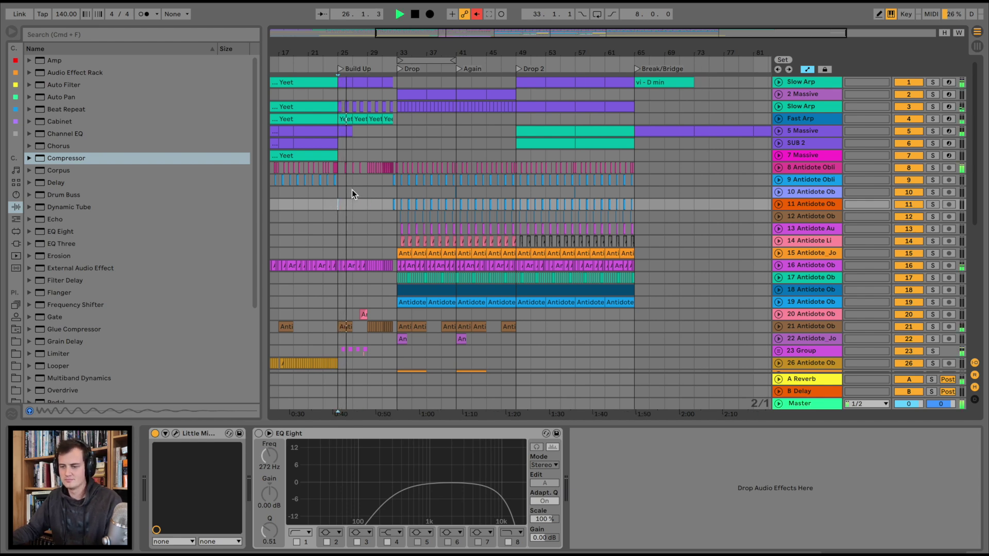
- Follow the arrangement through both drops, checking the tracks' clips, and stop playback just after the Break/Bridge marker
scroll(351, 189, down, 6)
scroll(351, 192, down, 4)
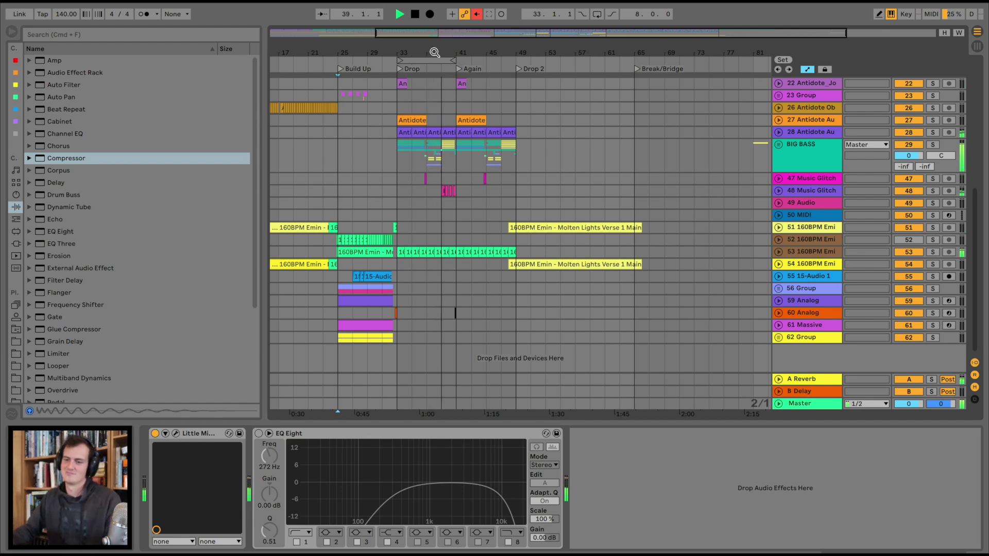
drag(431, 52, 431, 63)
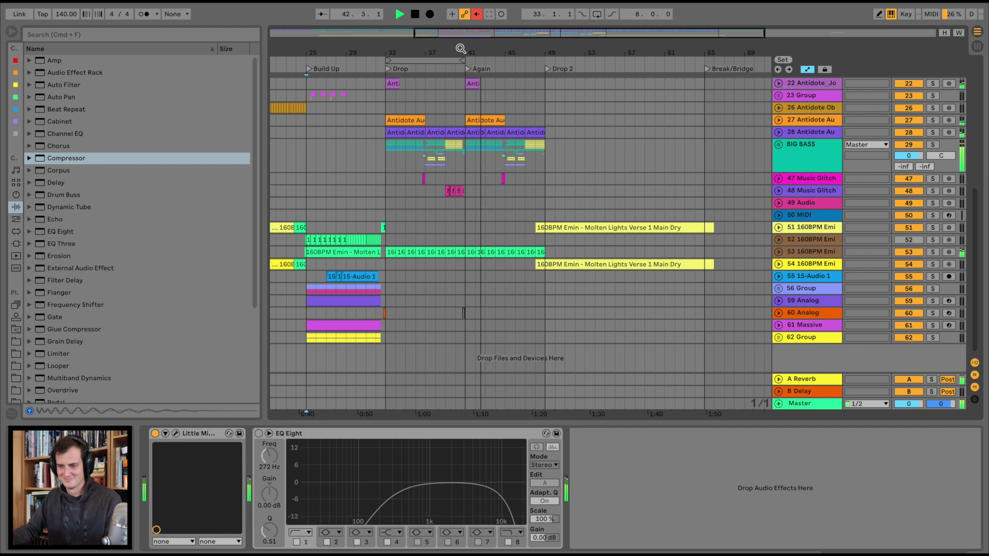
drag(460, 48, 462, 54)
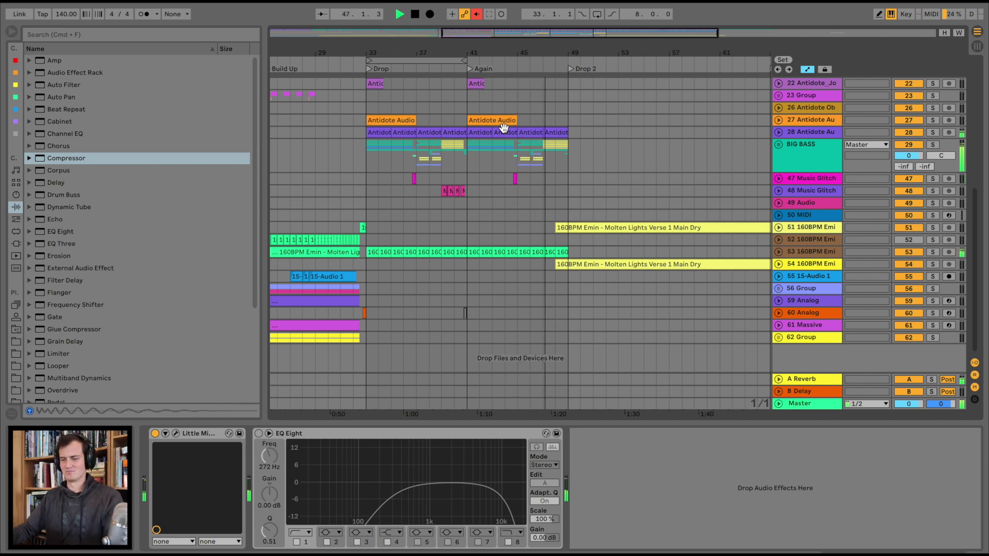
scroll(567, 108, right, 2)
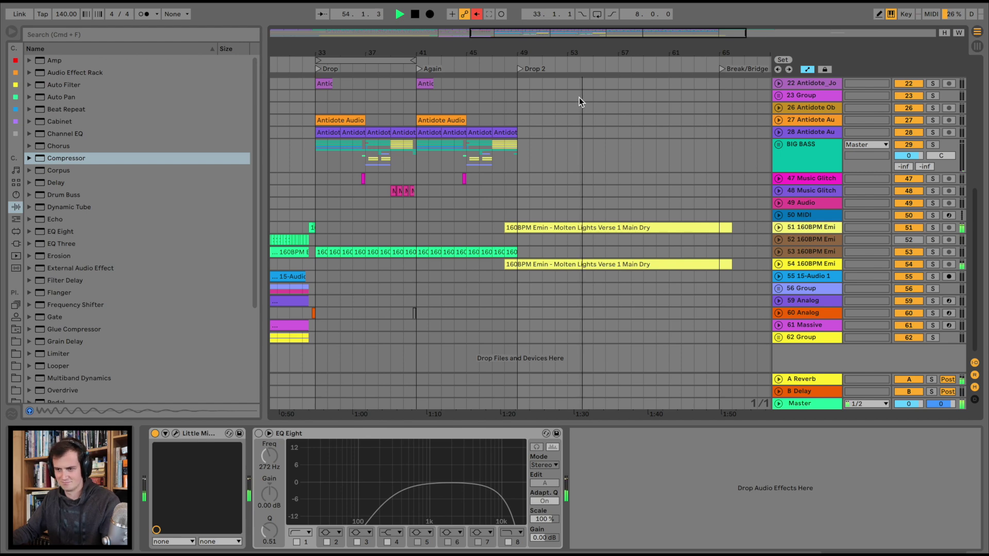
scroll(579, 98, up, 10)
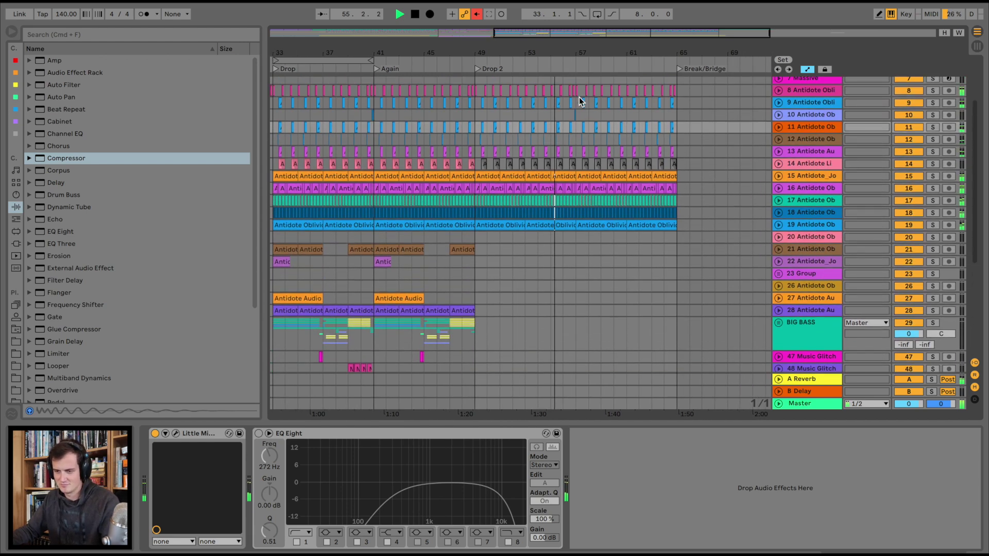
scroll(579, 101, down, 10)
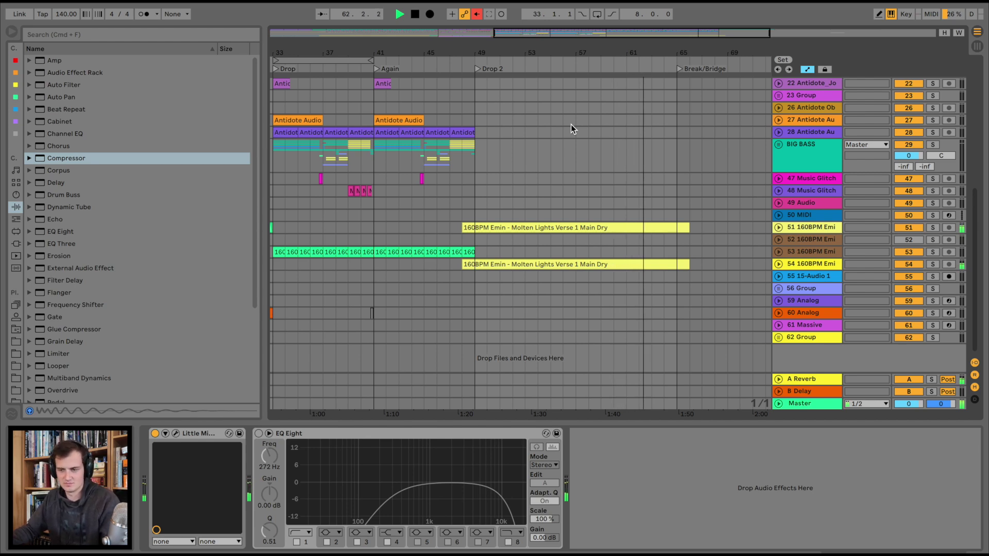
scroll(571, 125, right, 3)
drag(608, 54, 609, 50)
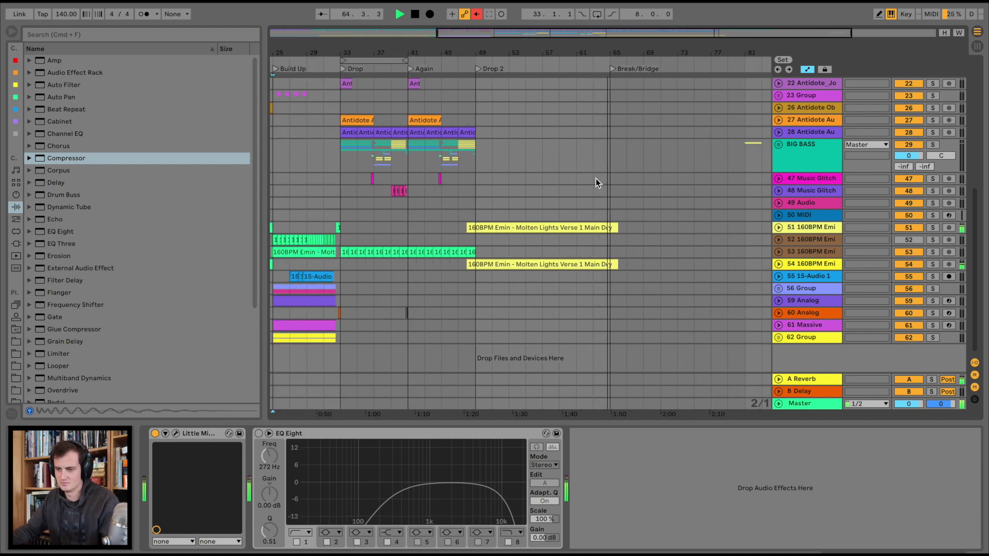
scroll(596, 178, up, 10)
key(space)
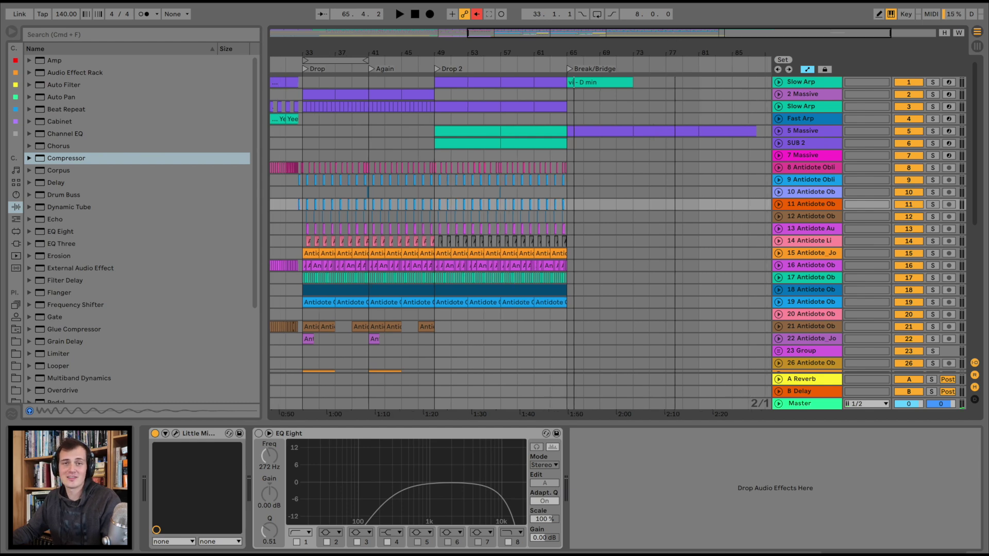
- Deactivate the Molten Lights Verse 1 clips on tracks 51 and 54 and play Drop 2 without them
drag(675, 53, 675, 48)
scroll(643, 152, down, 10)
click(604, 222)
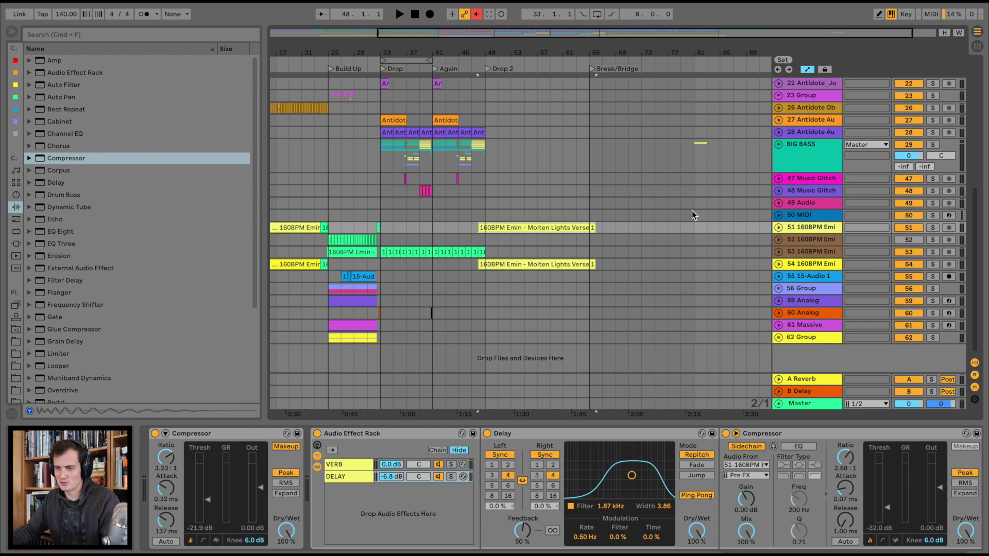
click(545, 227)
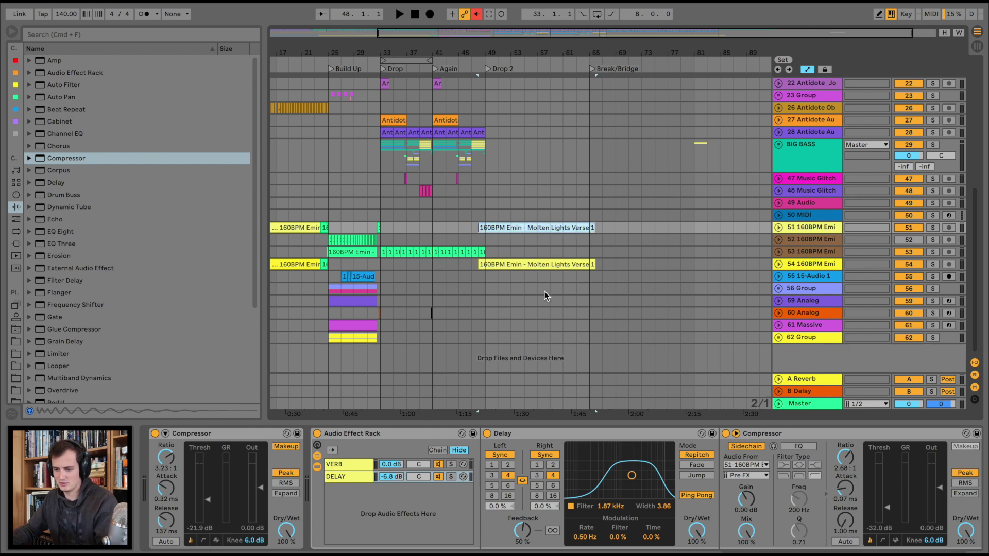
click(558, 265)
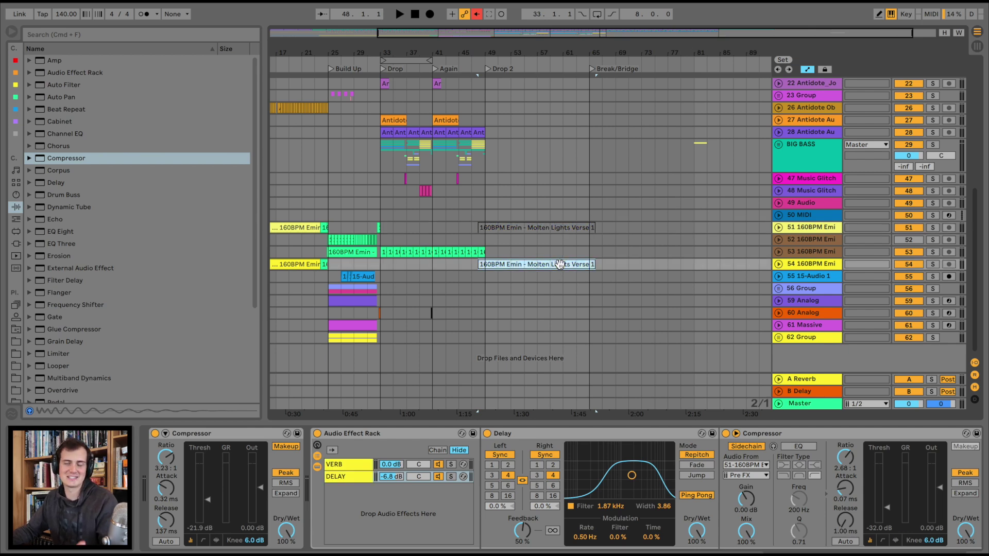
drag(489, 54, 488, 103)
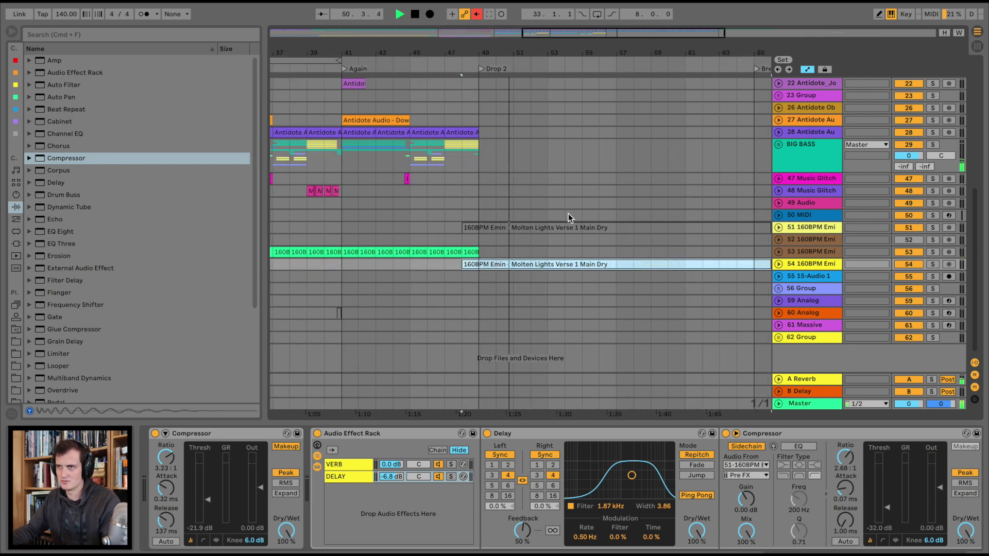
scroll(573, 205, right, 5)
drag(517, 52, 516, 26)
- Stop playback and reactivate the Molten Lights Verse 1 clips on tracks 51 and 54
key(space)
key(0)
click(504, 228)
key(0)
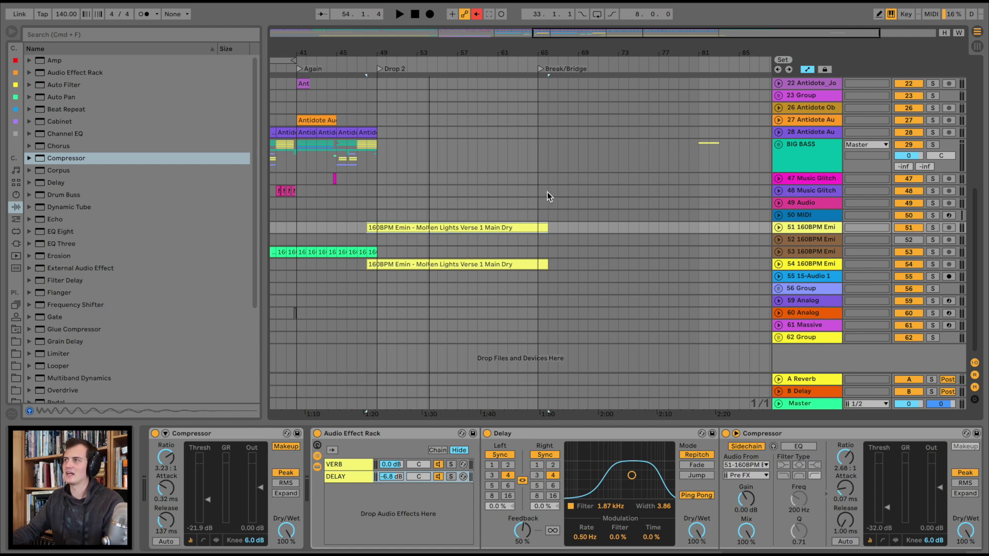
- Solo the BIG BASS group and play its isolated clip at bar 81
scroll(547, 197, right, 3)
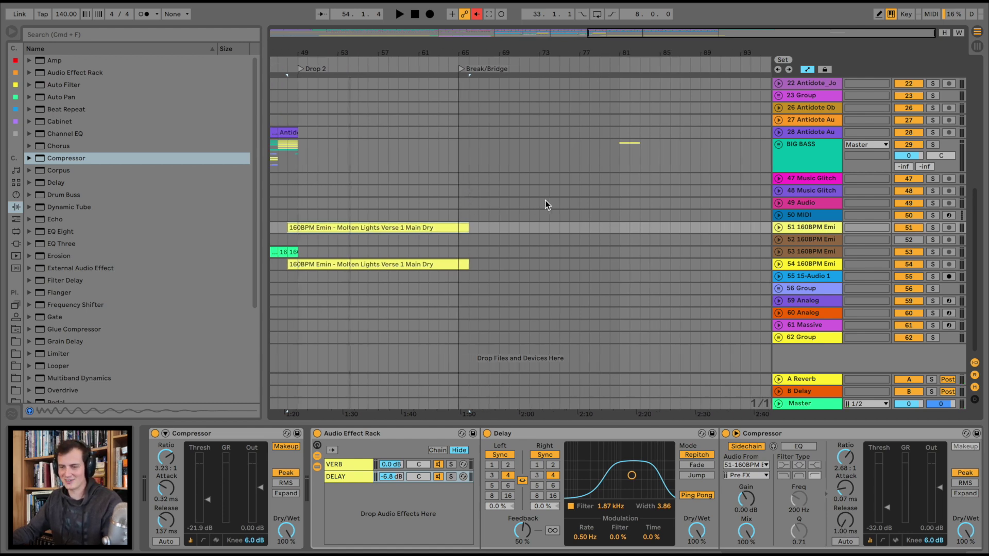
scroll(545, 200, up, 10)
scroll(576, 186, down, 10)
click(622, 162)
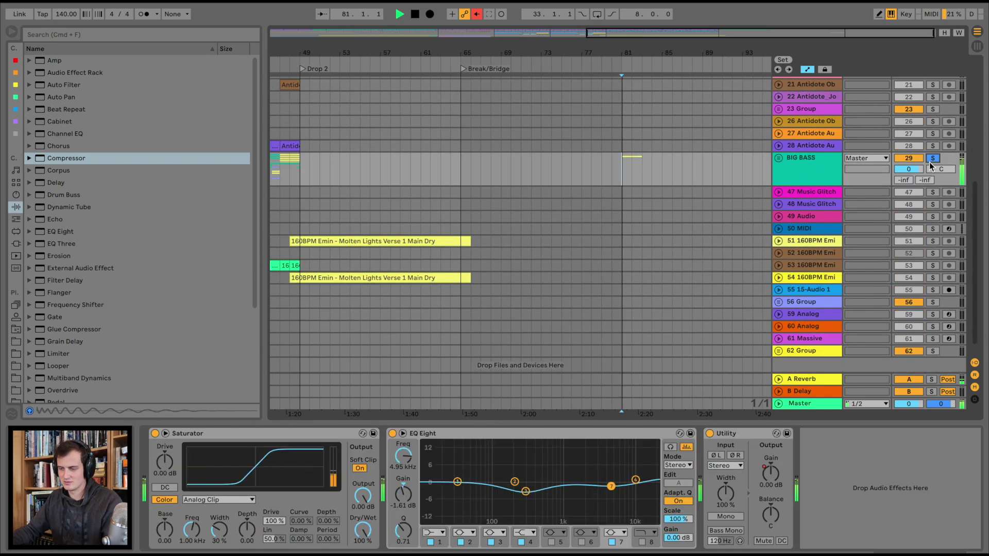
key(space)
- Return to the start of the Break/Bridge and review the Slow Arp clip at bar 65
scroll(746, 178, up, 4)
scroll(745, 178, up, 5)
scroll(745, 178, down, 10)
scroll(745, 178, up, 2)
scroll(744, 177, left, 1)
key(space)
drag(676, 203, 620, 205)
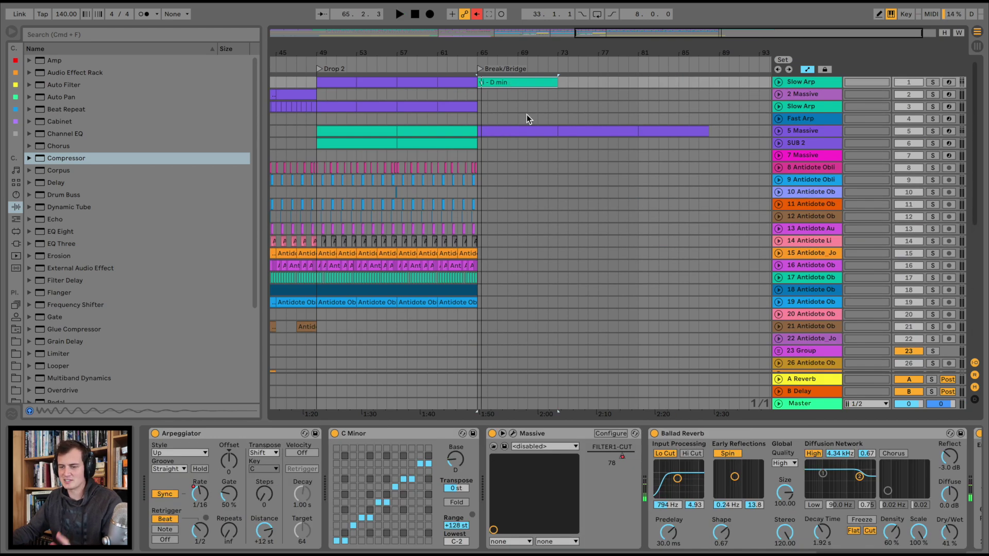
- Unfold and solo the 5 Massive track, play its first Break/Bridge clip, and stop playback
click(776, 130)
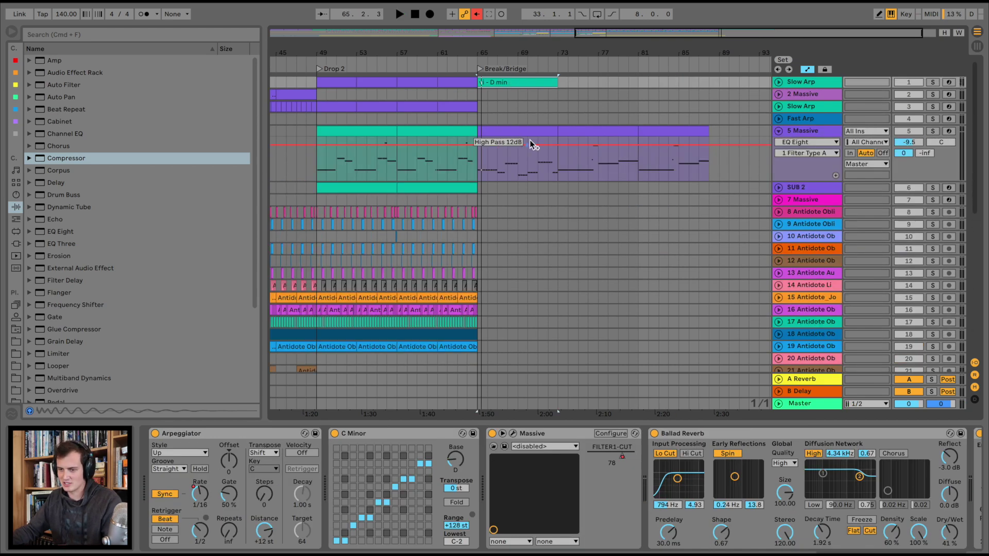
click(523, 127)
scroll(521, 129, left, 5)
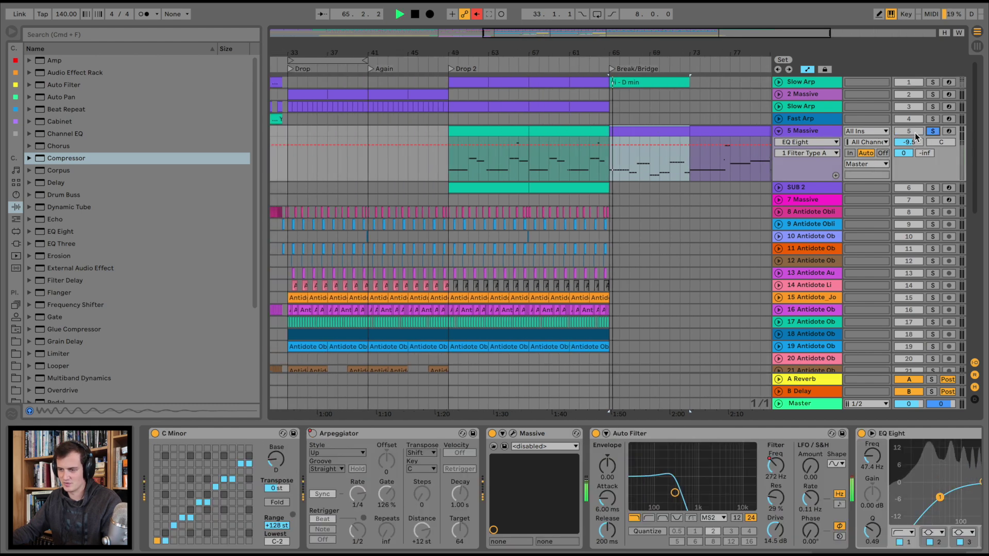
click(934, 132)
scroll(616, 136, left, 5)
drag(483, 50, 483, 35)
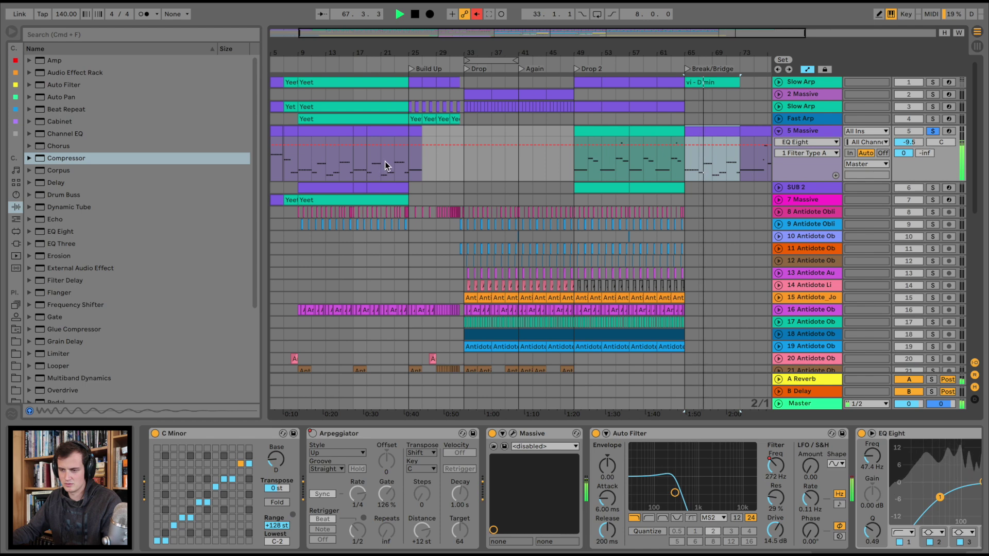
scroll(385, 162, right, 5)
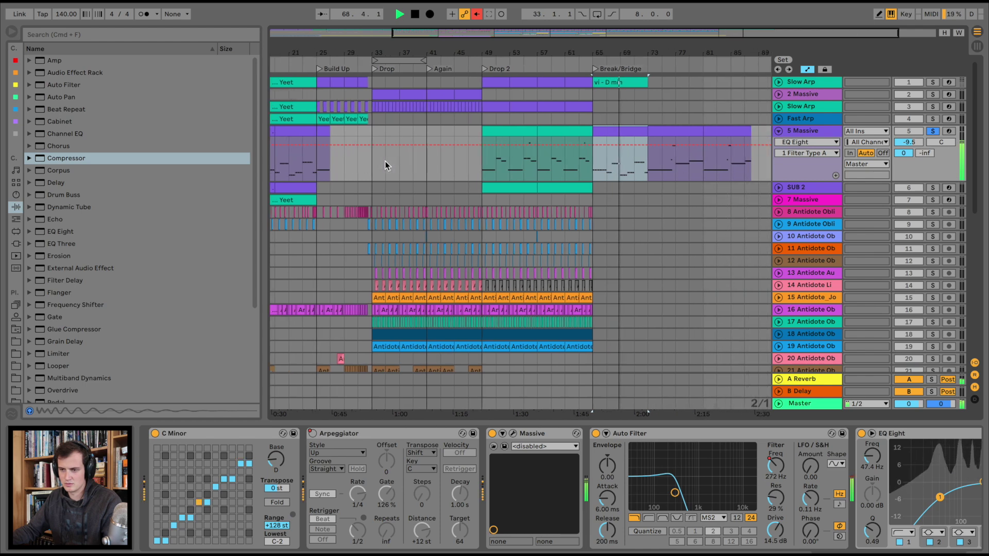
drag(638, 51, 636, 63)
key(space)
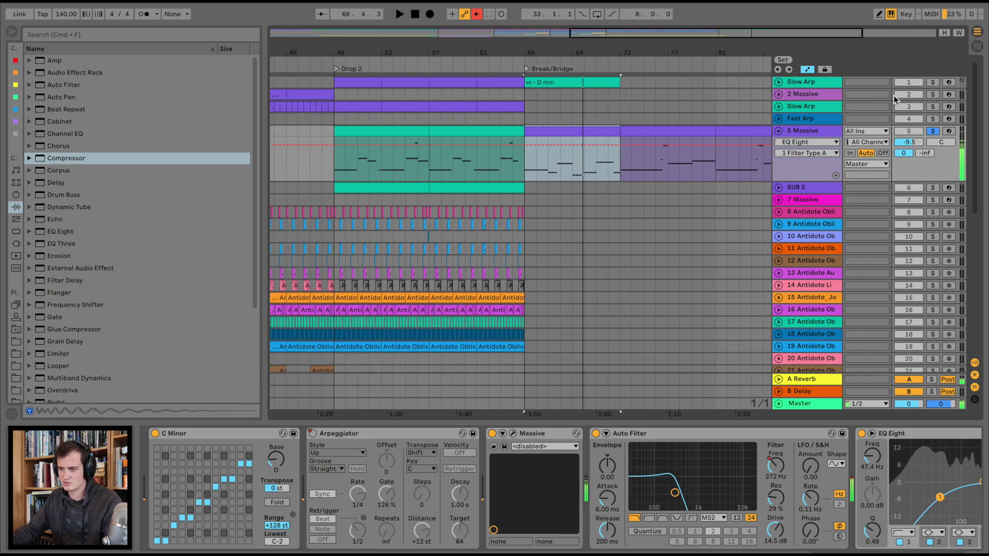
- Unfold and solo the first Slow Arp track and play its "vi - D min" clip in the Break/Bridge
click(931, 83)
click(778, 83)
click(576, 82)
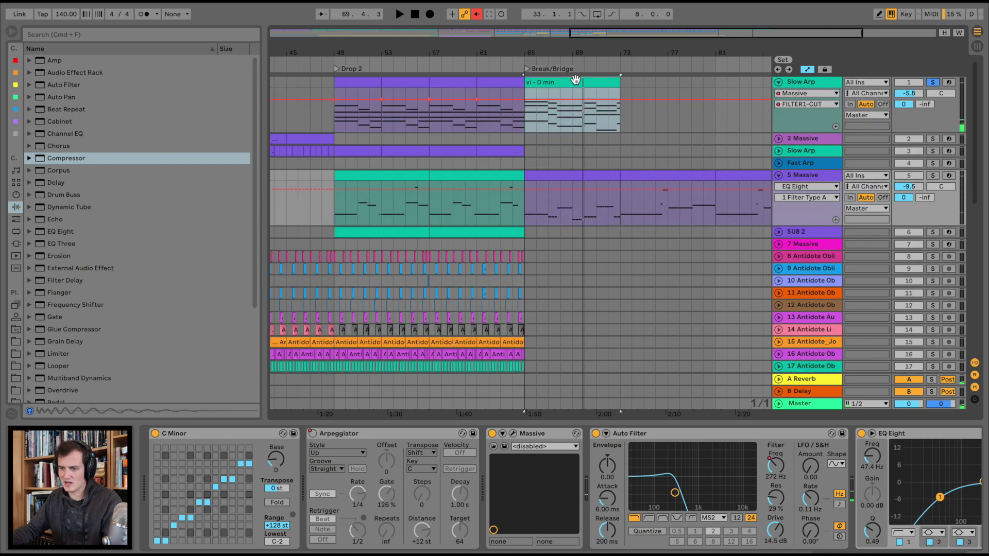
key(space)
scroll(527, 81, down, 4)
scroll(500, 81, left, 5)
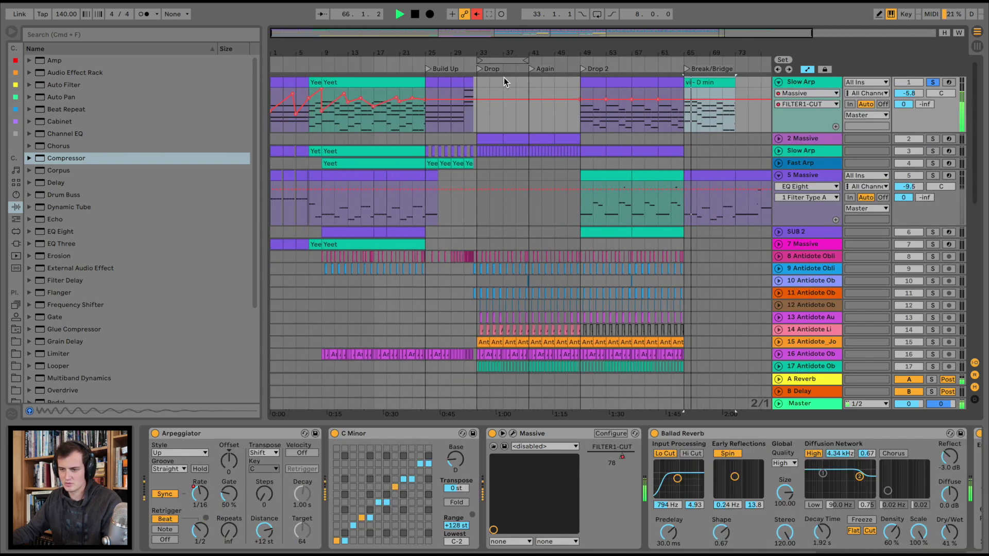
scroll(608, 95, right, 4)
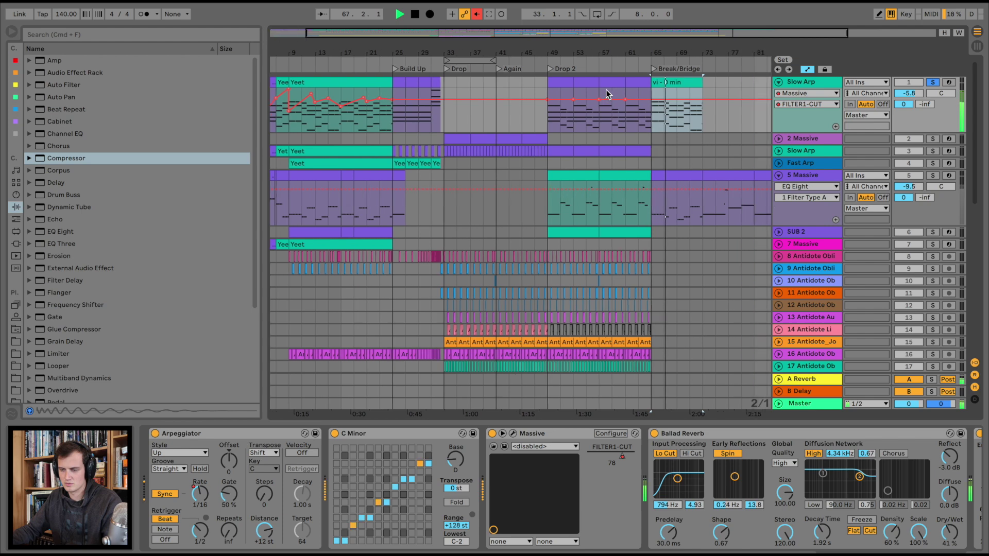
drag(627, 60, 629, 101)
key(space)
- Solo the 5 Massive track again and listen to its bass line from the start of the Break/Bridge
click(932, 175)
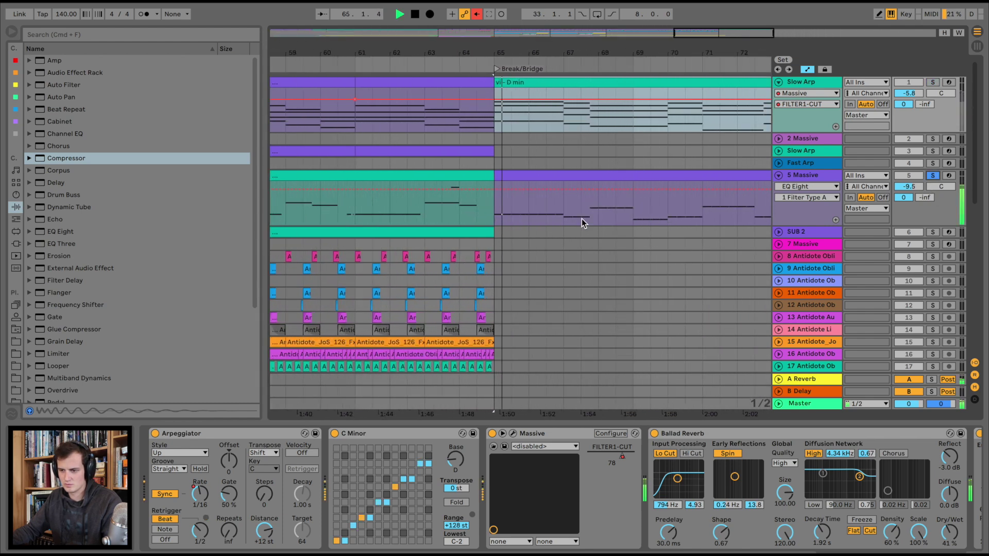
click(587, 218)
key(space)
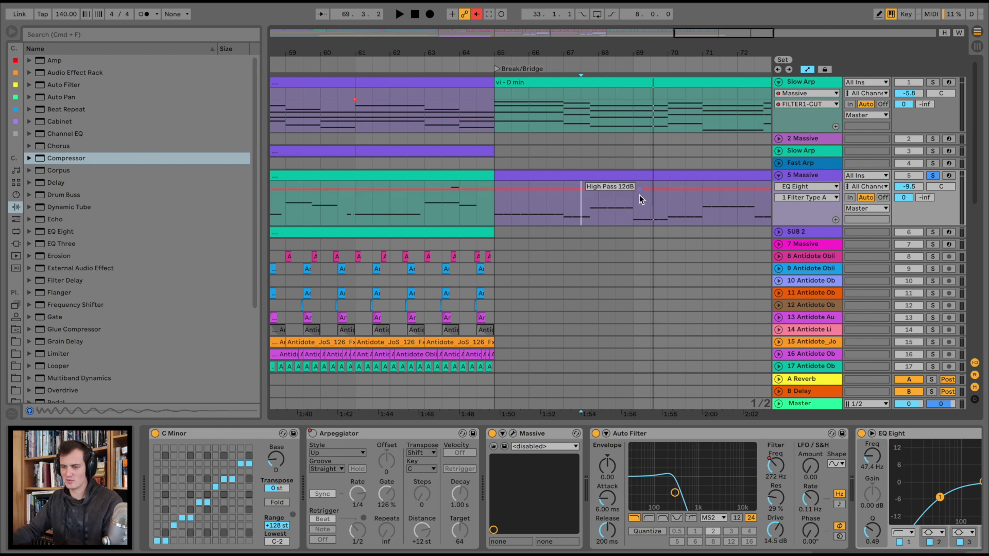
- Examine the MIDI notes of the 5 Massive clip at bar 65 in an enlarged note editor, and return to the track's devices
click(641, 180)
scroll(714, 488, down, 3)
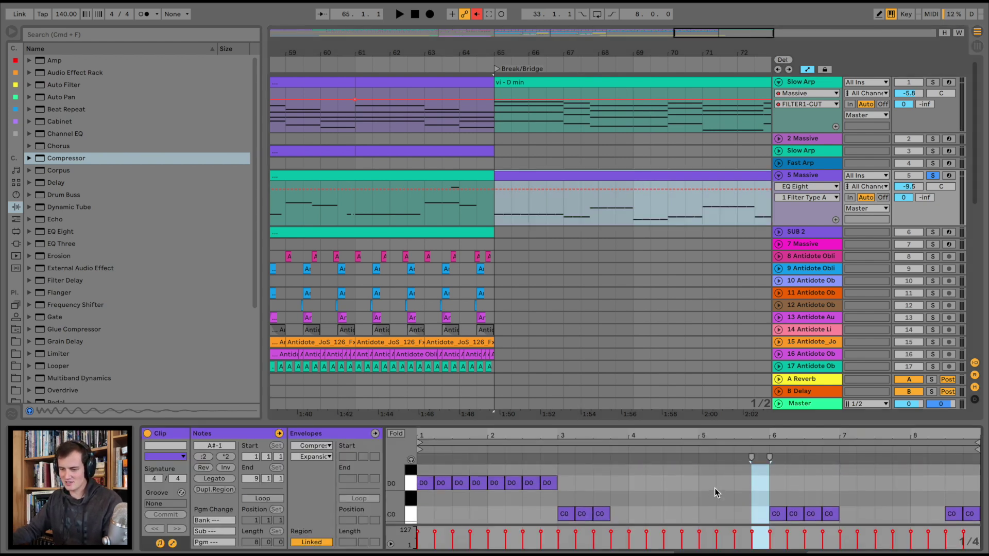
scroll(714, 487, up, 4)
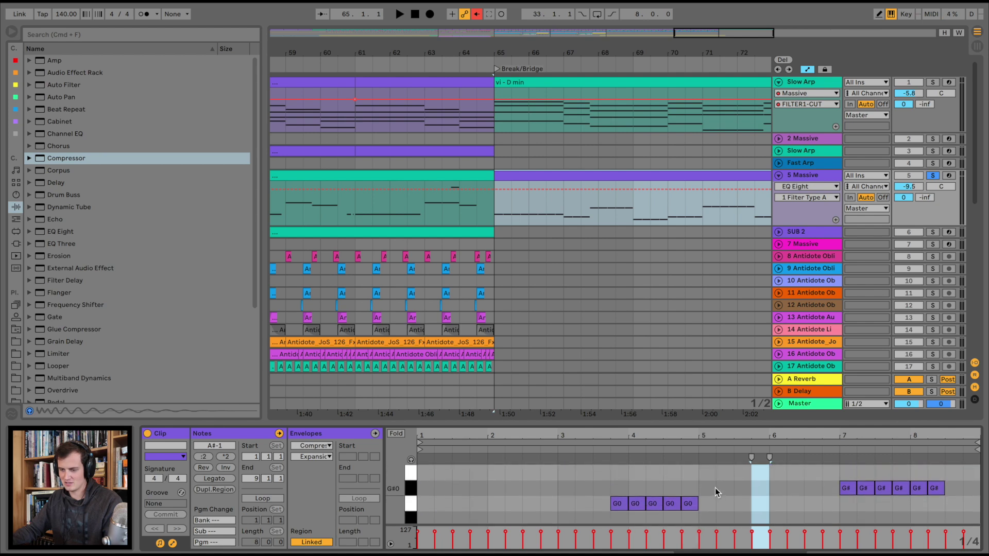
scroll(715, 487, down, 4)
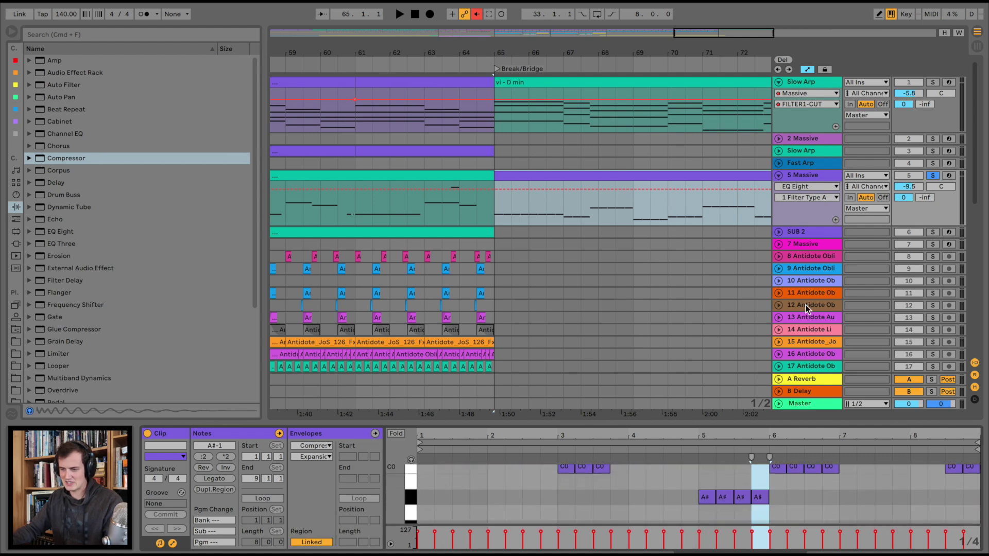
drag(737, 416, 738, 278)
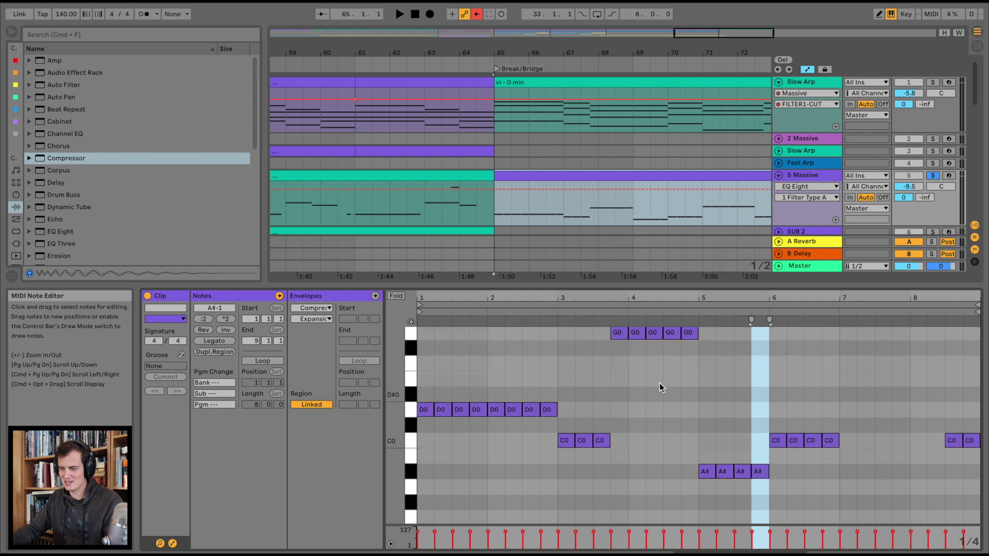
double_click(801, 175)
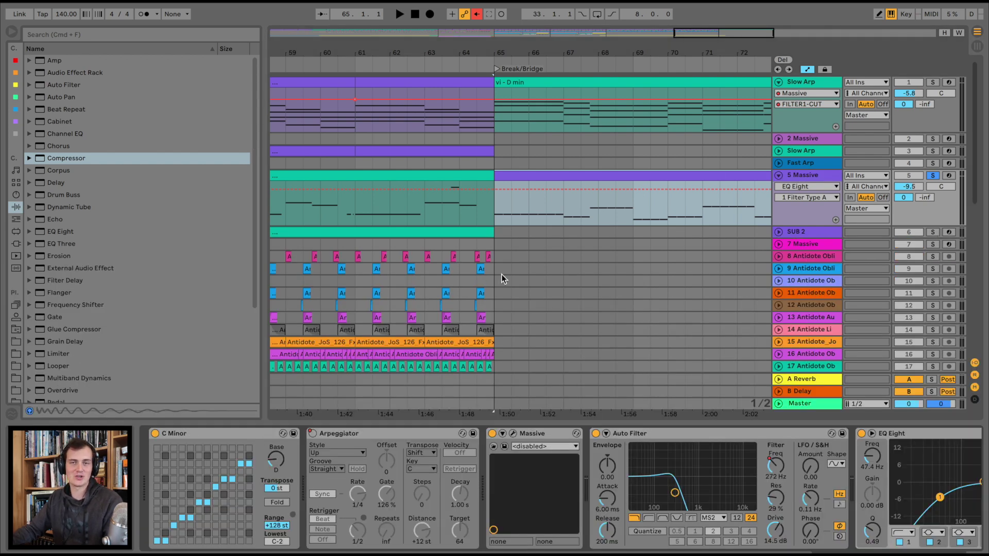
- Insert a new MIDI track directly below the first Slow Arp track and load the Massive plug-in onto it
click(607, 86)
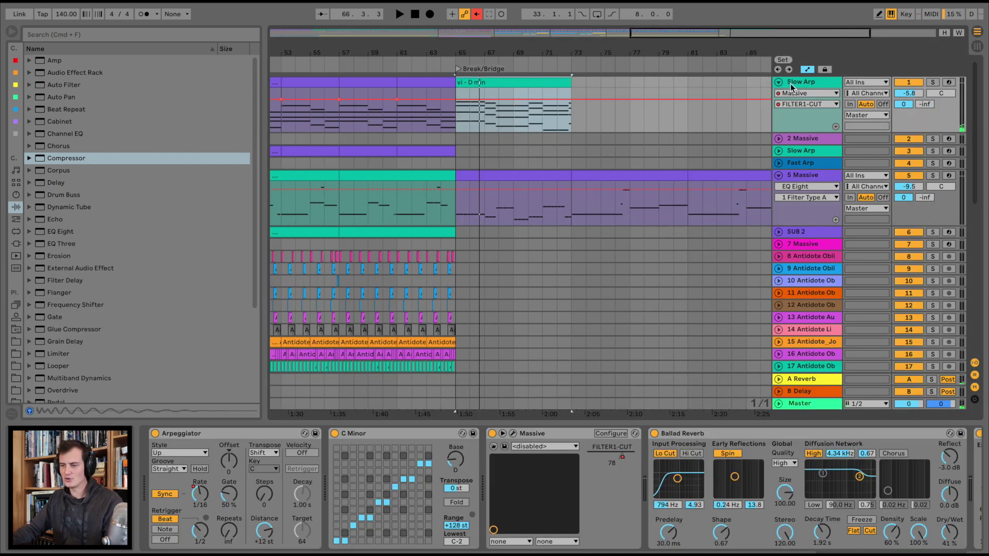
key(super+shift+t)
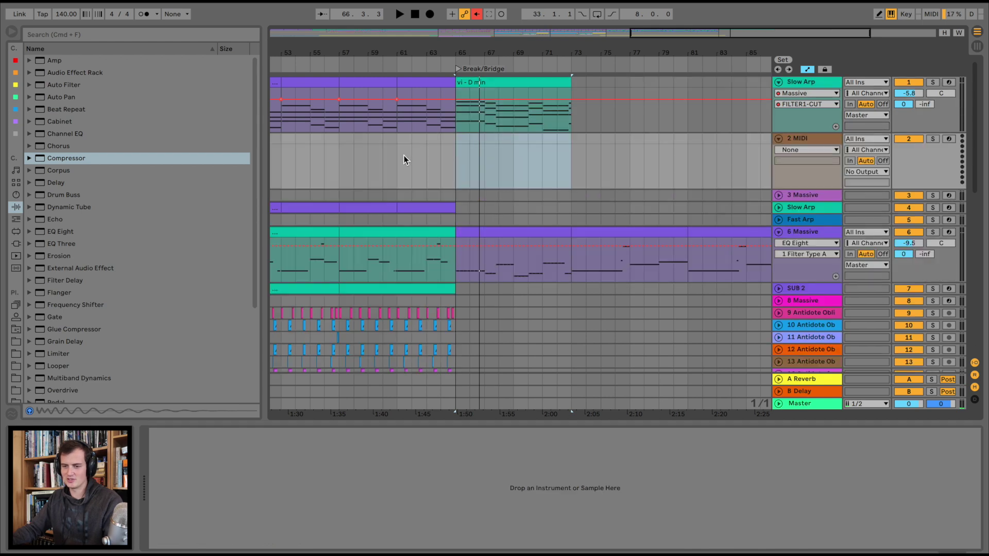
click(17, 245)
click(29, 72)
scroll(76, 308, down, 15)
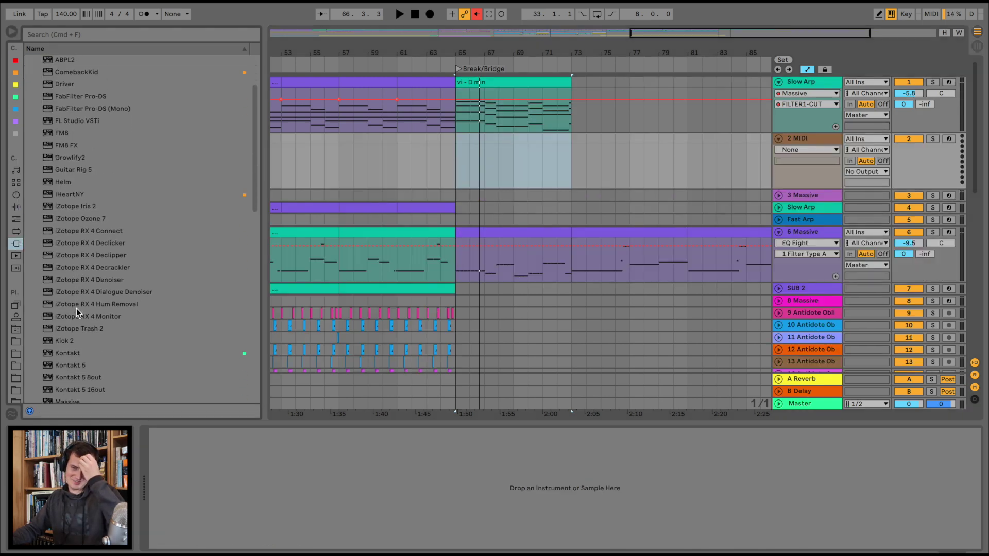
double_click(77, 208)
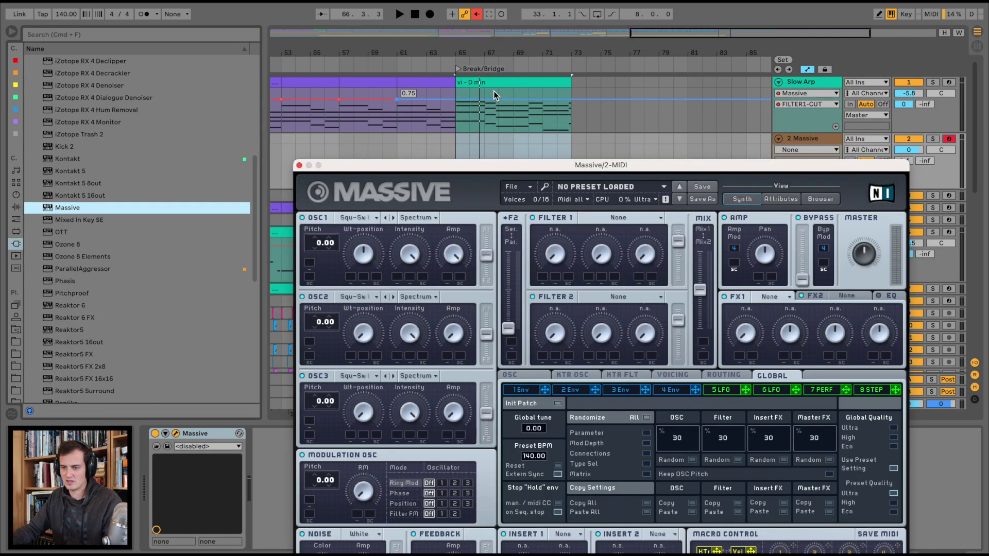
- Copy the "vi - D min" clip from Slow Arp onto the new Massive track at bar 65, and close the Massive window
drag(498, 83, 508, 159)
click(297, 169)
click(299, 165)
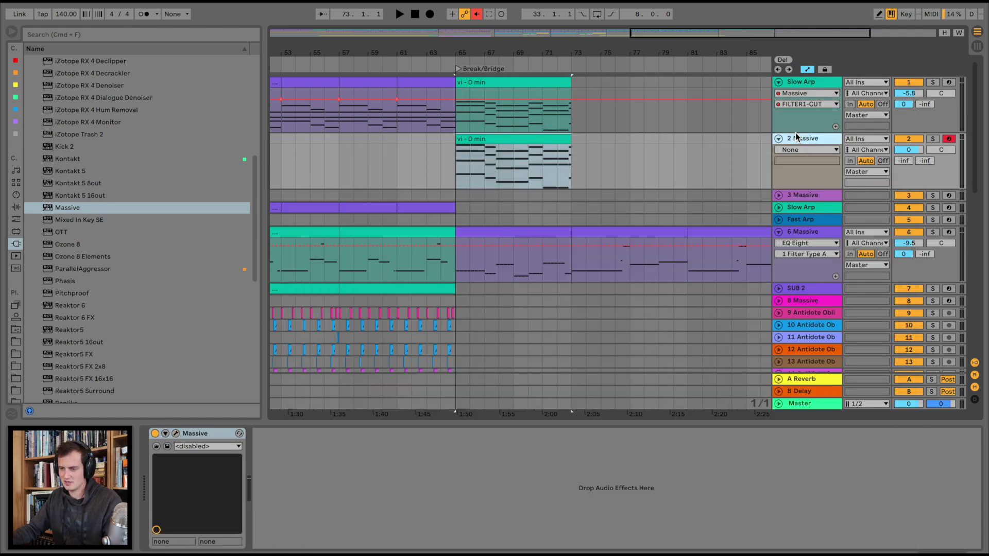
- Copy Slow Arp's Arpeggiator and C Minor devices in front of Massive on track 2, play from bar 65, and mute Slow Arp
click(806, 85)
click(238, 437)
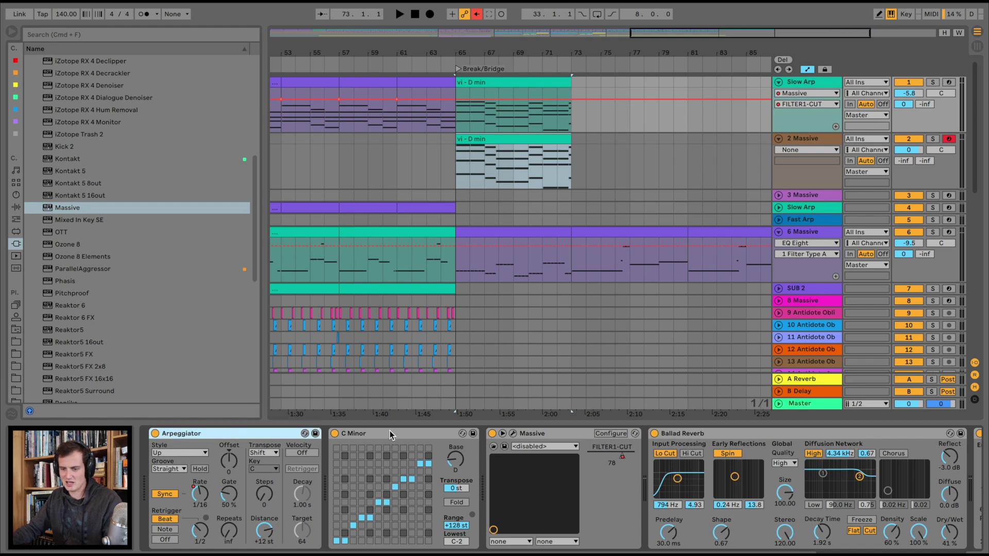
shift+click(384, 435)
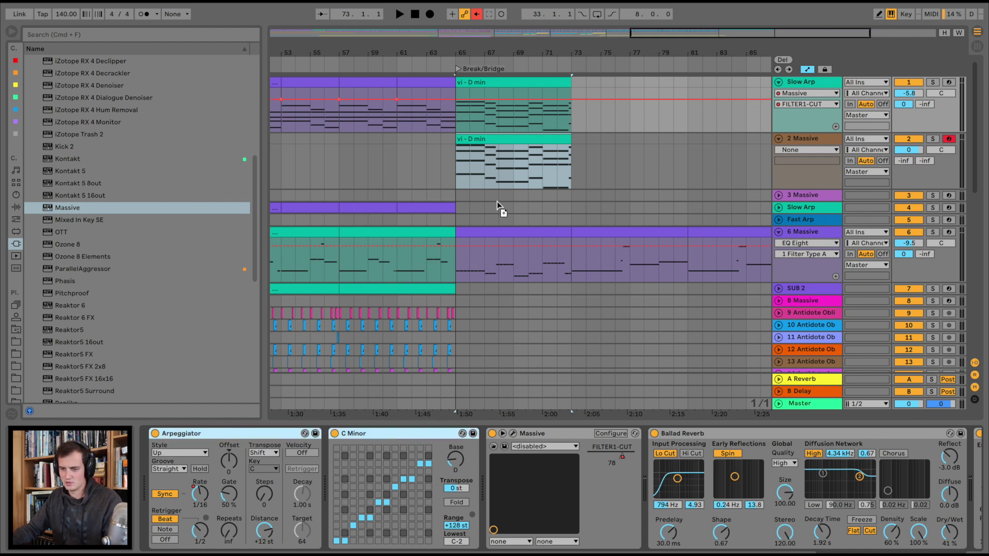
click(487, 162)
key(space)
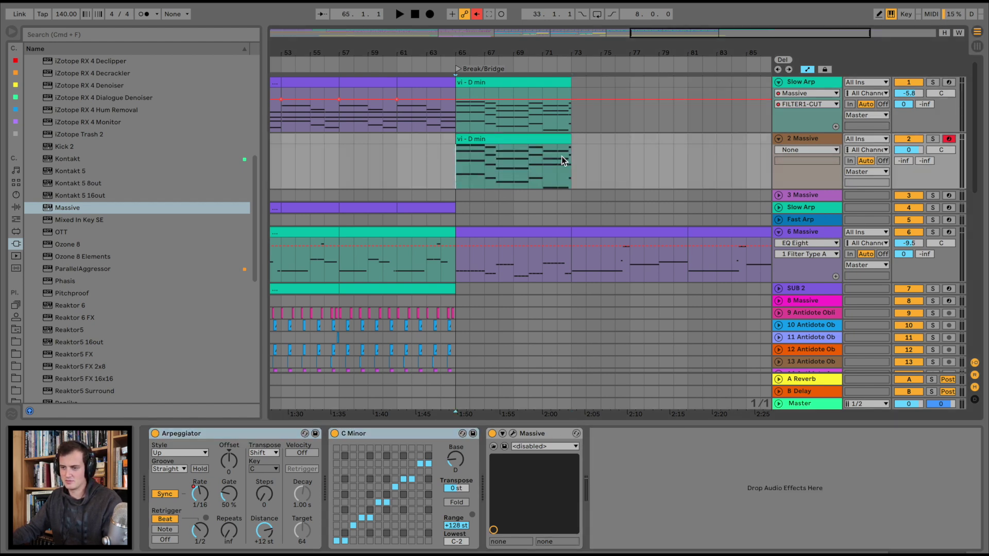
click(915, 85)
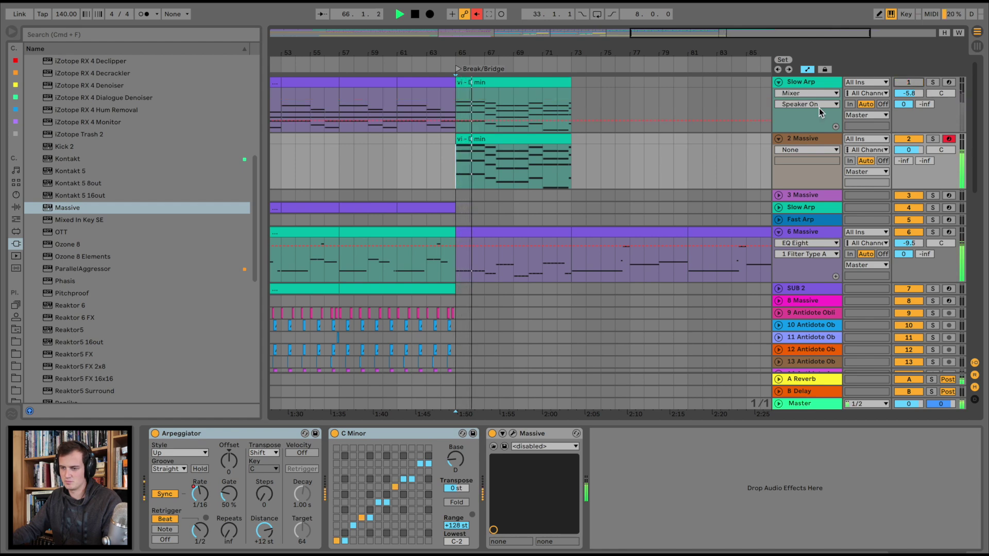
- Open track 2's Massive synth and shape 4 Env with a shorter attack and a full decay level
click(513, 433)
drag(558, 168, 506, 23)
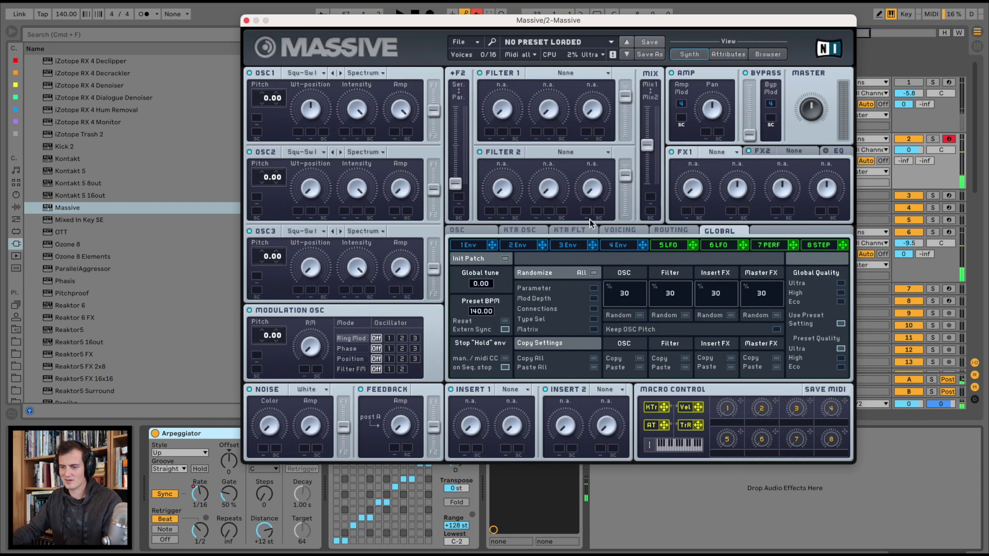
click(616, 246)
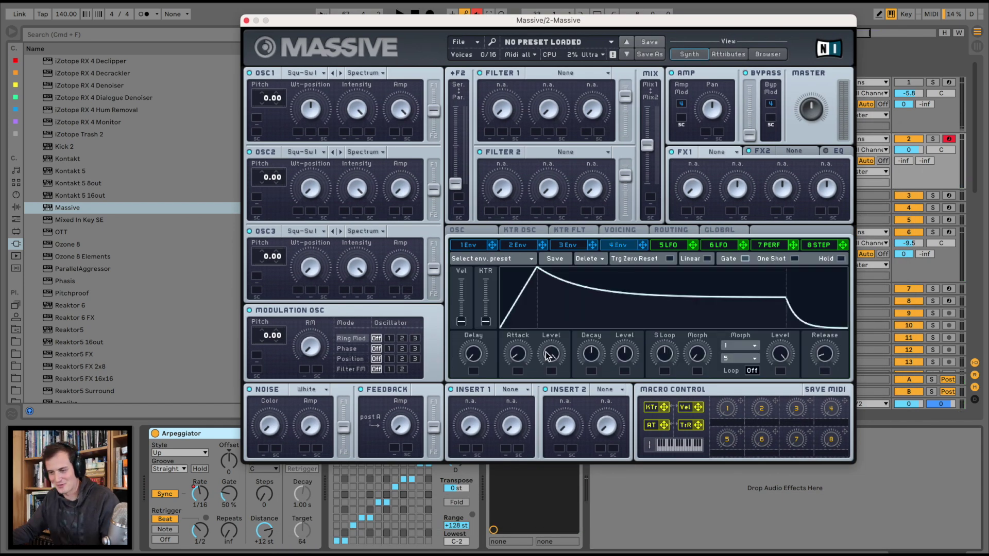
key(space)
mouse_move(519, 354)
mouse_down()
mouse_move(525, 323)
mouse_move(519, 354)
mouse_up()
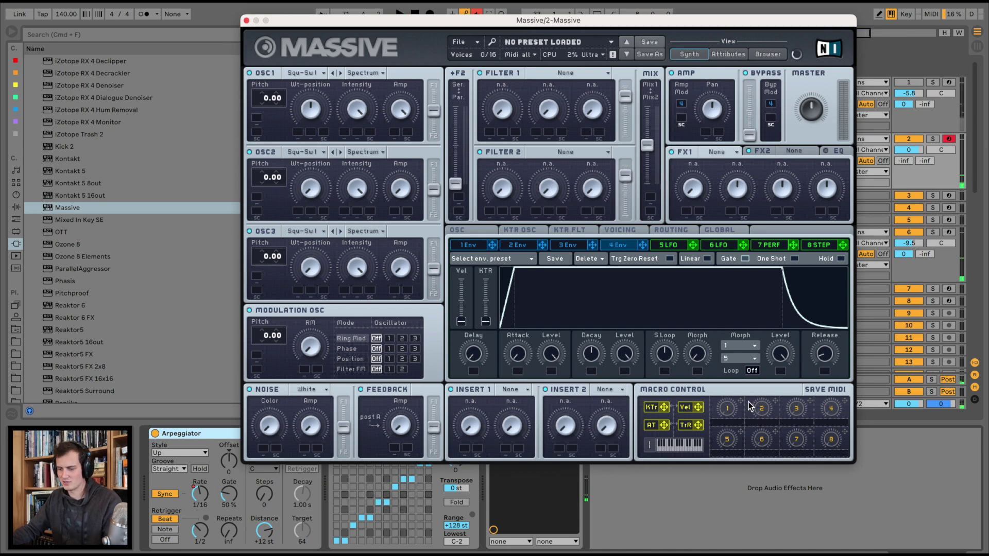
- Assign Macro 1 to modulate 4 Env's attack and audition the result
drag(739, 402, 518, 370)
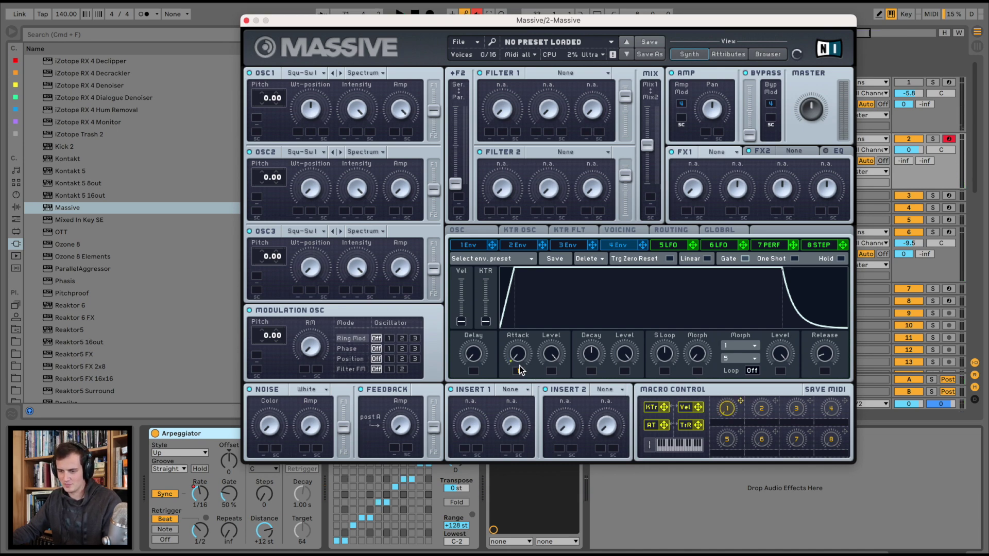
key(space)
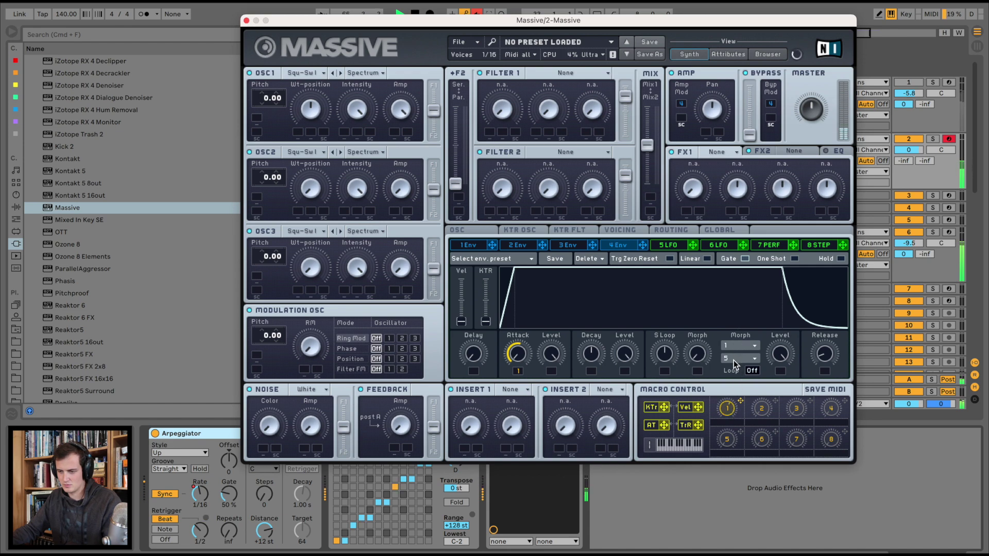
key(space)
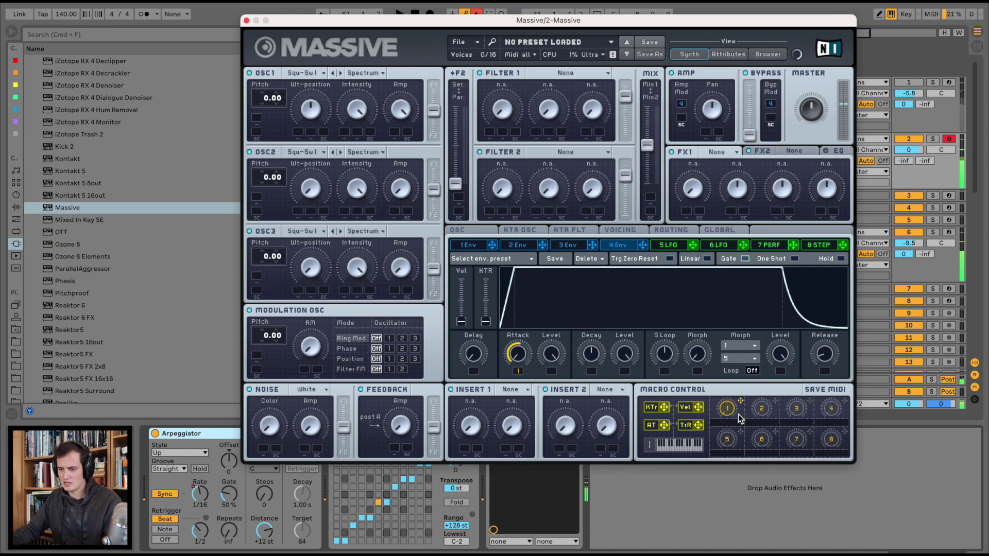
- Set Massive's Filter 1 to Lowpass 4 and route OSC1 fully into Filter 1
click(565, 72)
click(546, 93)
key(space)
key(space)
drag(435, 111, 434, 86)
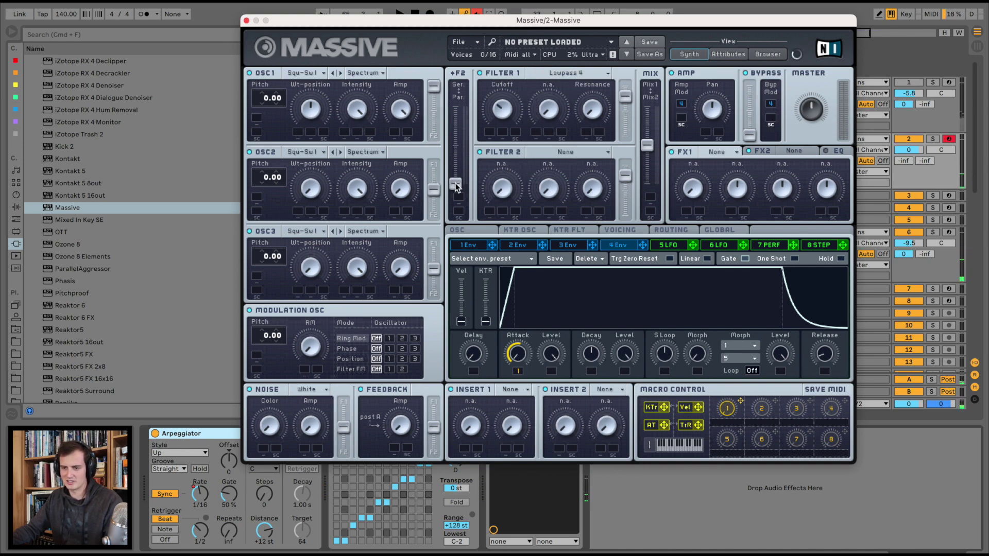
- Route the filters fully in series, raise Filter 1's output, move the mix fully to Mix1, and start playback
drag(461, 175, 460, 107)
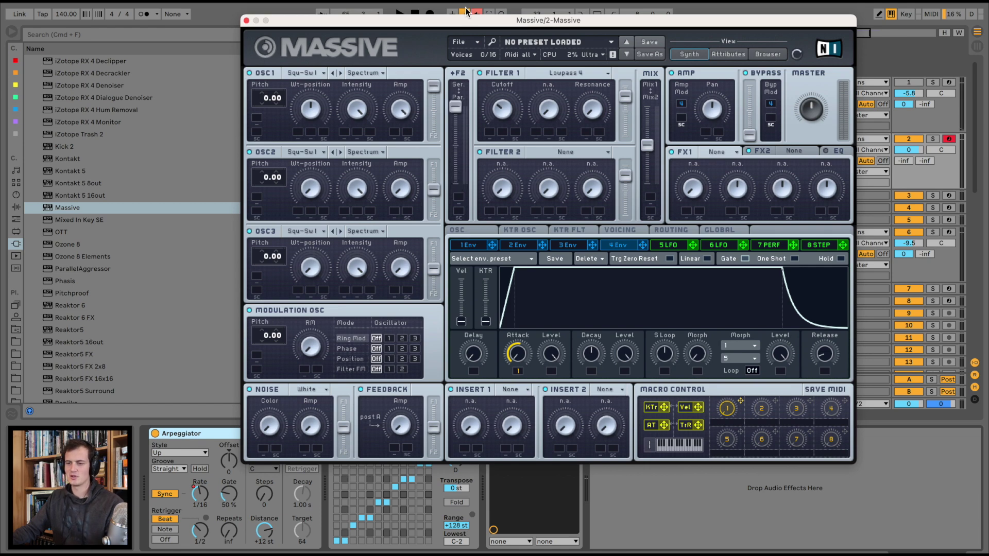
drag(629, 105, 630, 62)
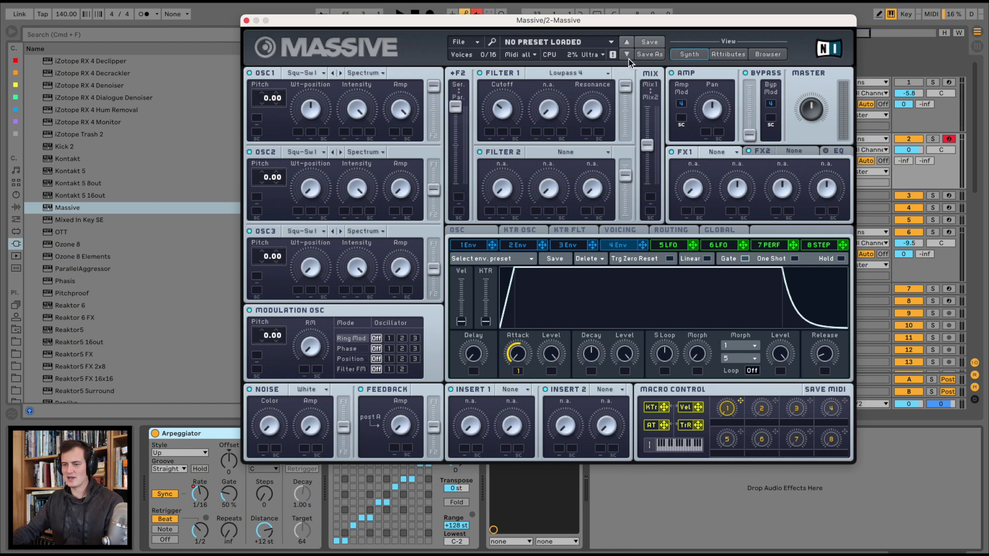
drag(648, 147, 638, 55)
key(space)
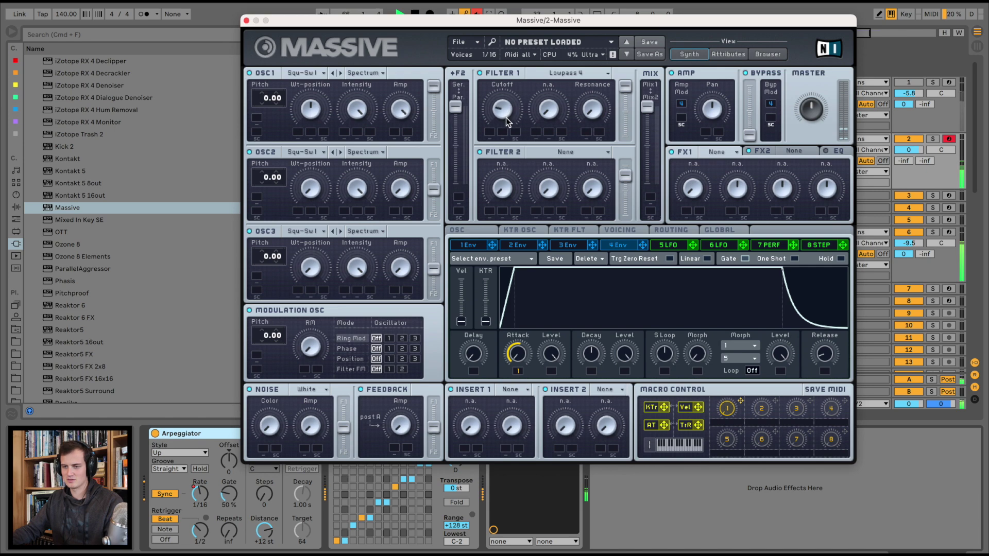
- Assign Macro 1 to Filter 1's cutoff and set FX1 to Dimension Expander
mouse_move(523, 18)
mouse_down()
mouse_move(539, 38)
mouse_move(520, 8)
mouse_up()
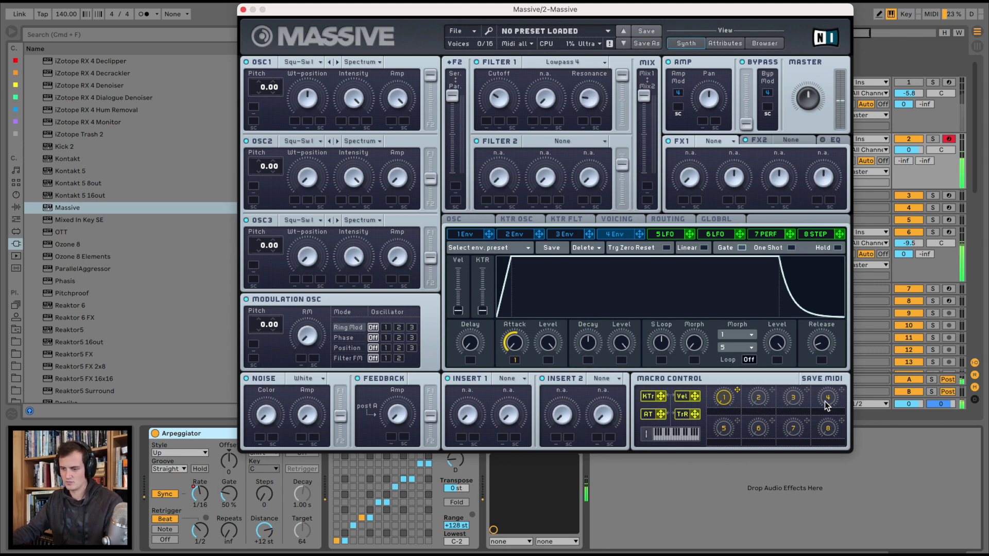
drag(735, 395, 484, 124)
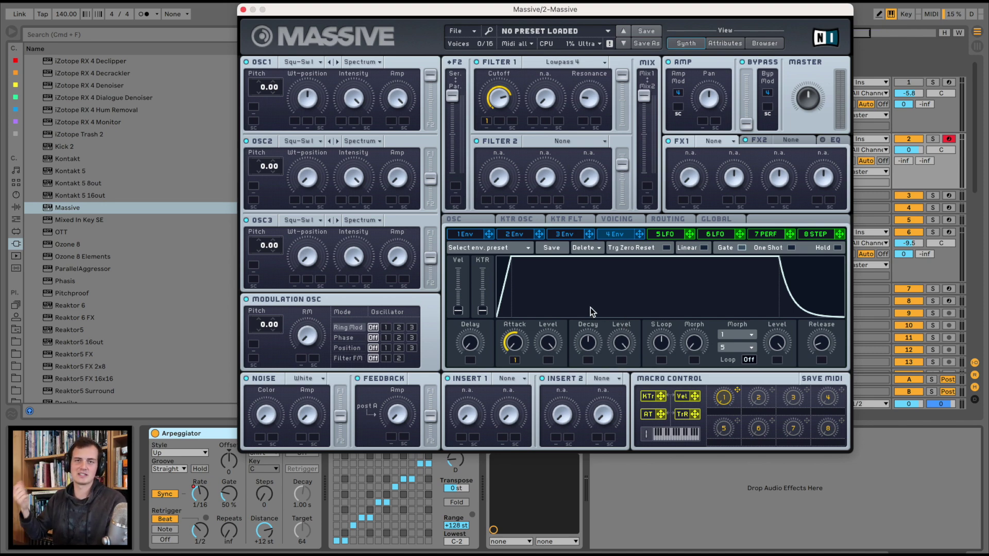
click(727, 141)
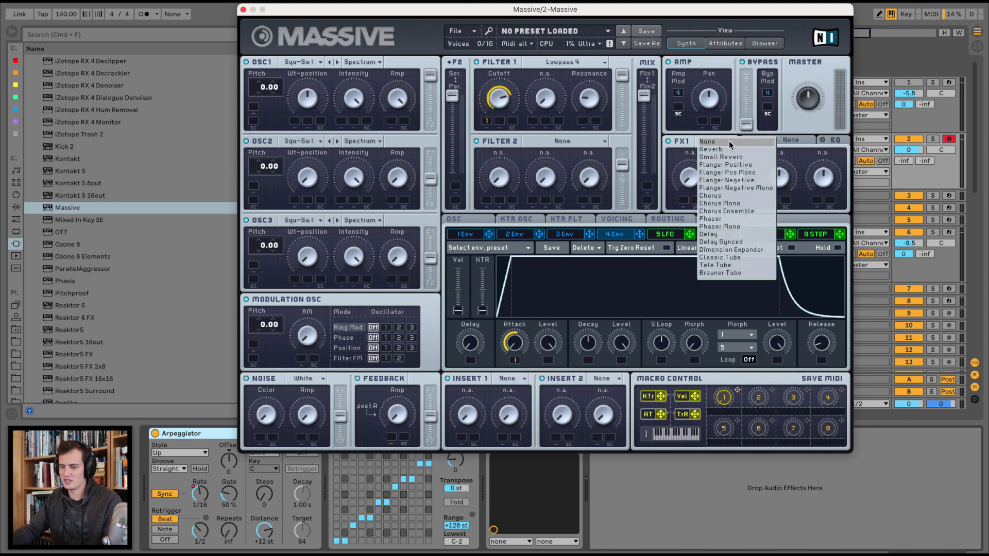
click(740, 248)
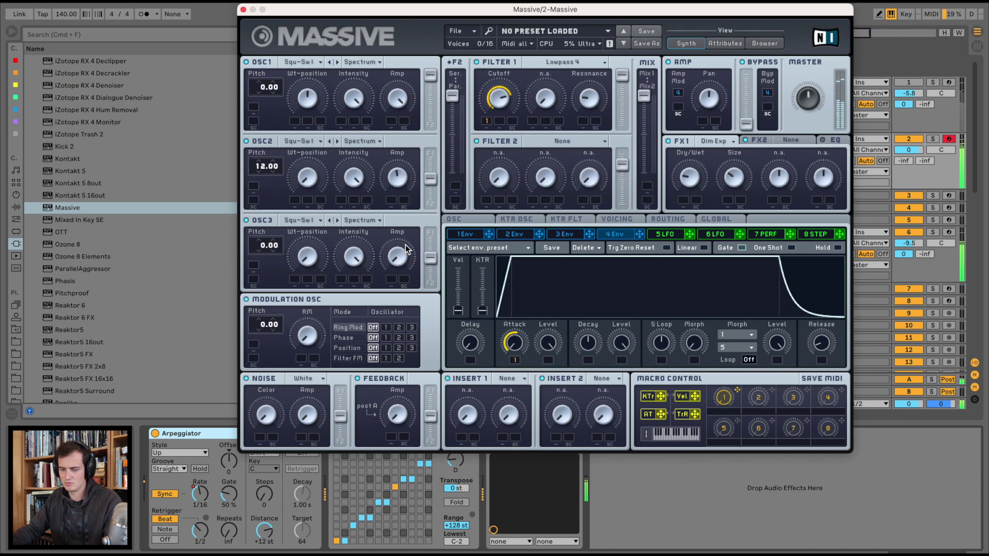
- Modulate OSC2's pitch by 12.00 with 5 LFO, using a square curve synced at a 1/32 ratio
click(672, 231)
drag(691, 234, 252, 185)
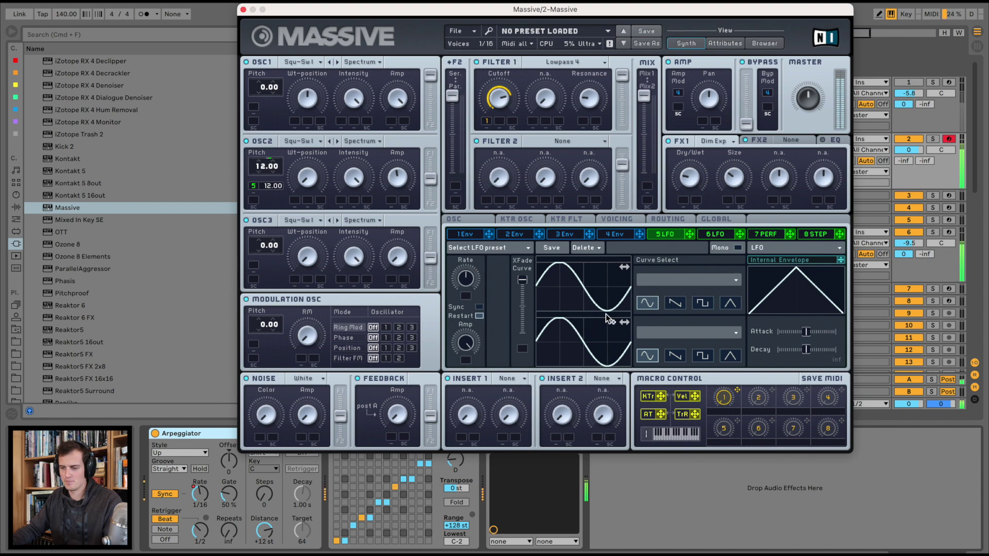
click(674, 303)
click(702, 303)
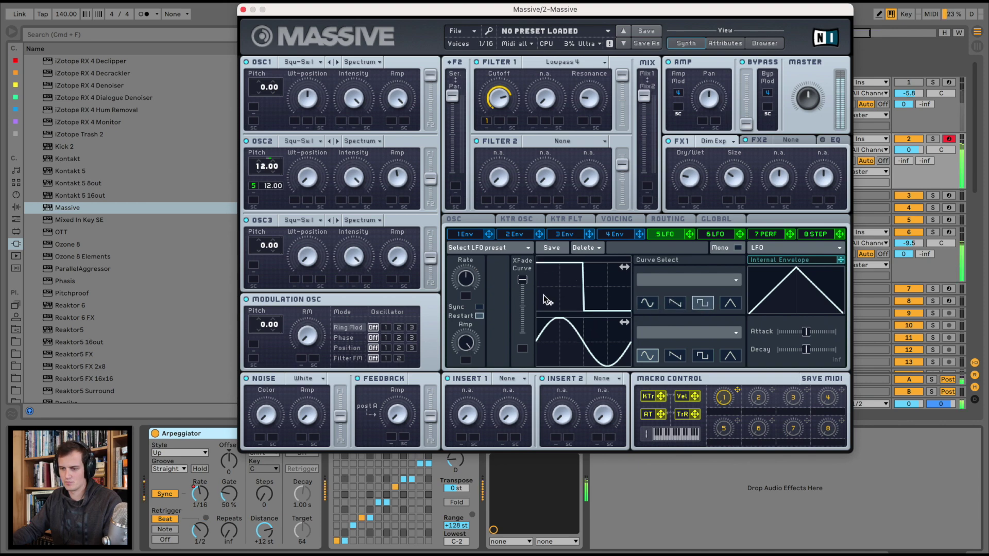
click(478, 306)
mouse_move(473, 280)
mouse_down()
mouse_move(475, 268)
mouse_move(471, 295)
mouse_up()
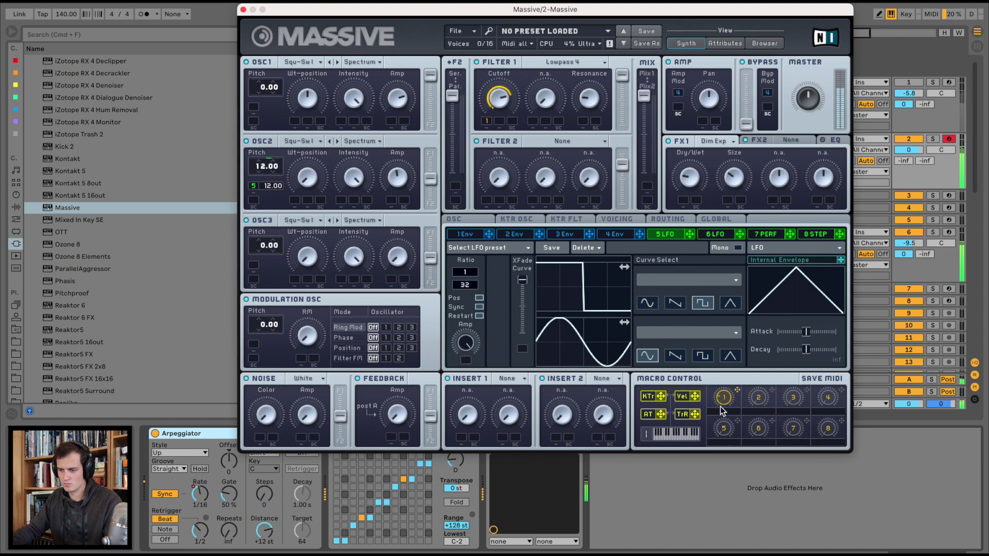
- Close the Massive window and listen to the arrangement from around bar 57 and again from the Break/Bridge start
click(243, 10)
key(space)
click(340, 63)
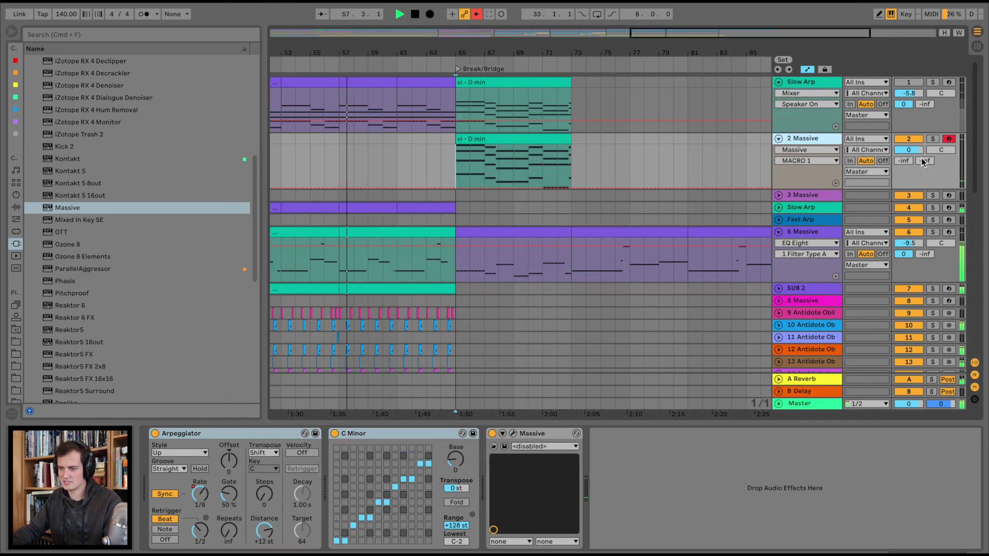
click(455, 161)
key(space)
key(space)
- Draw Macro 1 automation on the 2 Massive track that slopes down from bar 65 to about 0.42 at bar 73
click(456, 187)
drag(456, 187, 456, 146)
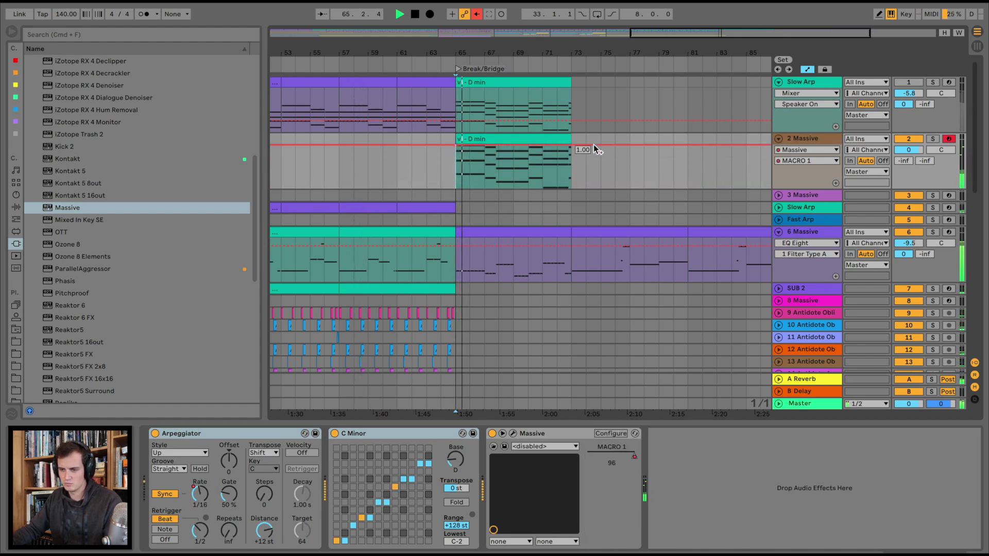
drag(573, 146, 574, 162)
drag(457, 145, 456, 160)
key(space)
key(space)
click(441, 148)
drag(574, 163, 572, 170)
- Duplicate the 2 Massive "vi - D min" clip to bar 73 and add a Macro 1 automation point at bar 81
click(544, 138)
key(super+d)
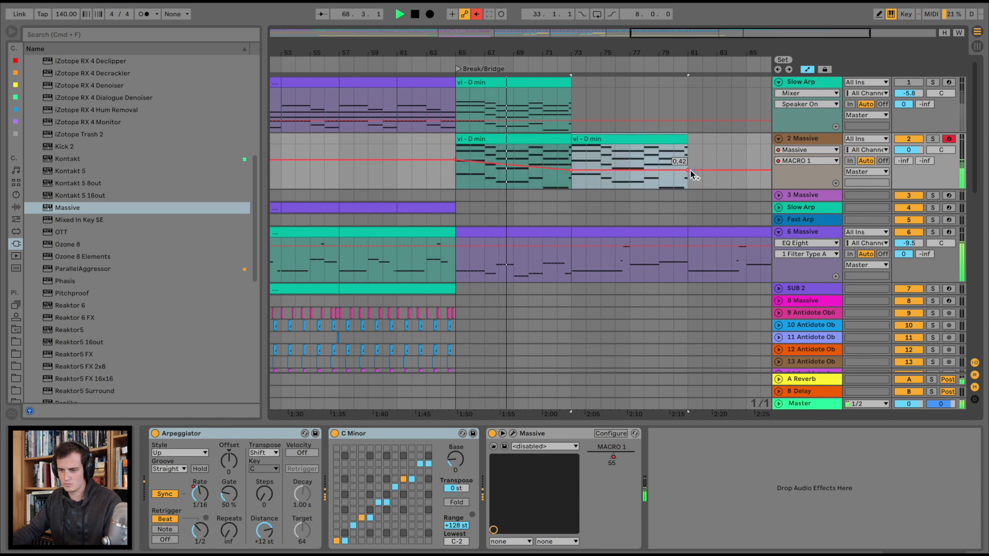
click(689, 170)
key(space)
- Add an EQ Eight after Massive on the 2 Massive track and audition it
click(16, 207)
drag(57, 231, 804, 434)
key(space)
key(space)
- Shape the EQ Eight with band 1 as a low cut at 464 Hz and a -5.08 dB dip at 758 Hz
click(704, 533)
click(697, 547)
drag(719, 490, 817, 495)
key(space)
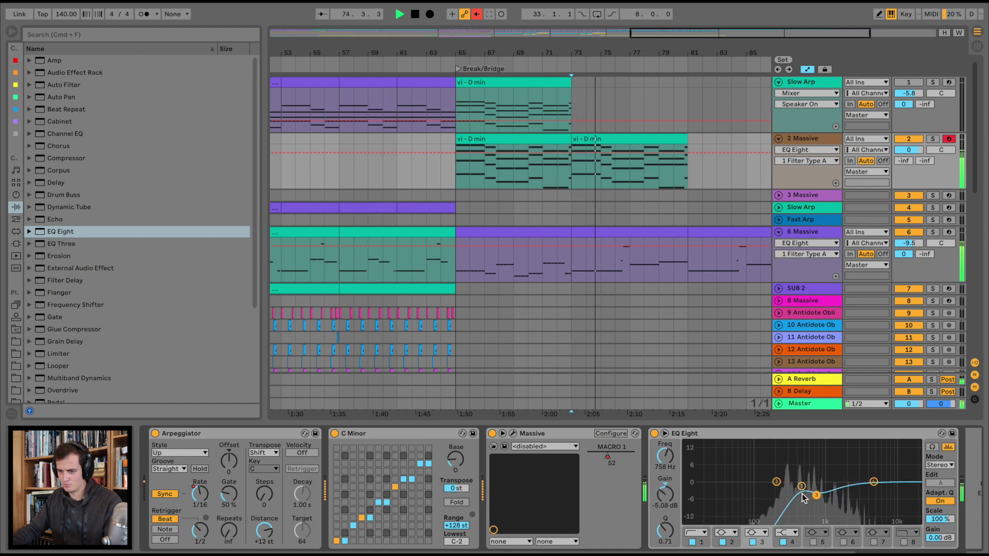
click(802, 487)
- Show the Macro 1 automation, lower its point at bar 81 to 0.00, and play from about bar 61
right_click(608, 456)
click(620, 459)
drag(688, 170, 689, 190)
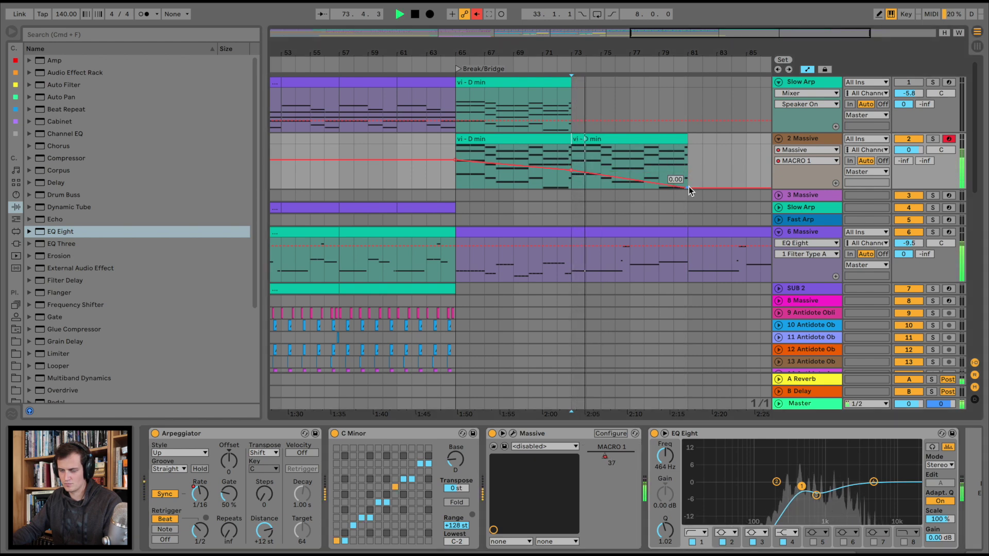
scroll(608, 168, right, 3)
click(338, 64)
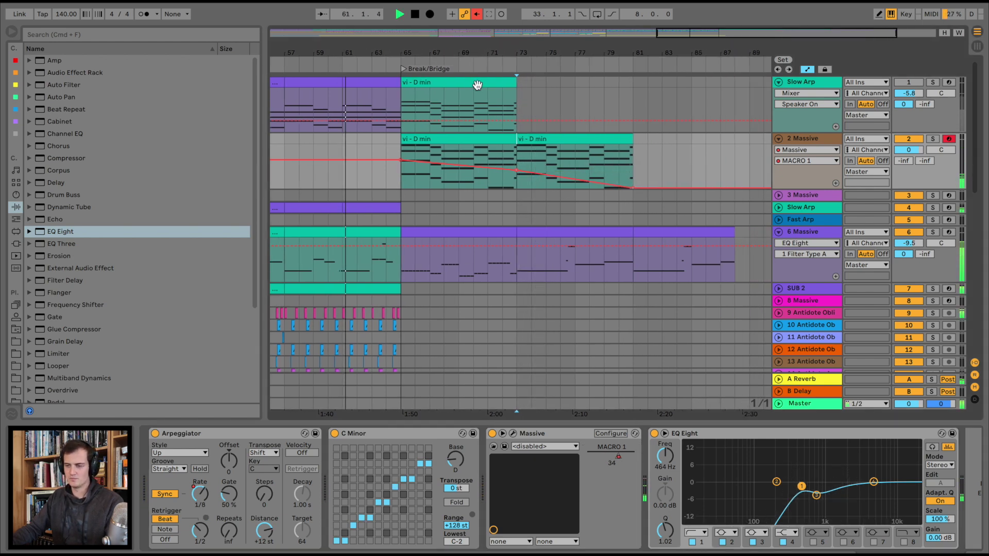
- Add a Reverb after the EQ Eight on the 2 Massive track with 65% dry/wet and 8.57 s decay time, and audition it
click(797, 140)
scroll(59, 292, down, 5)
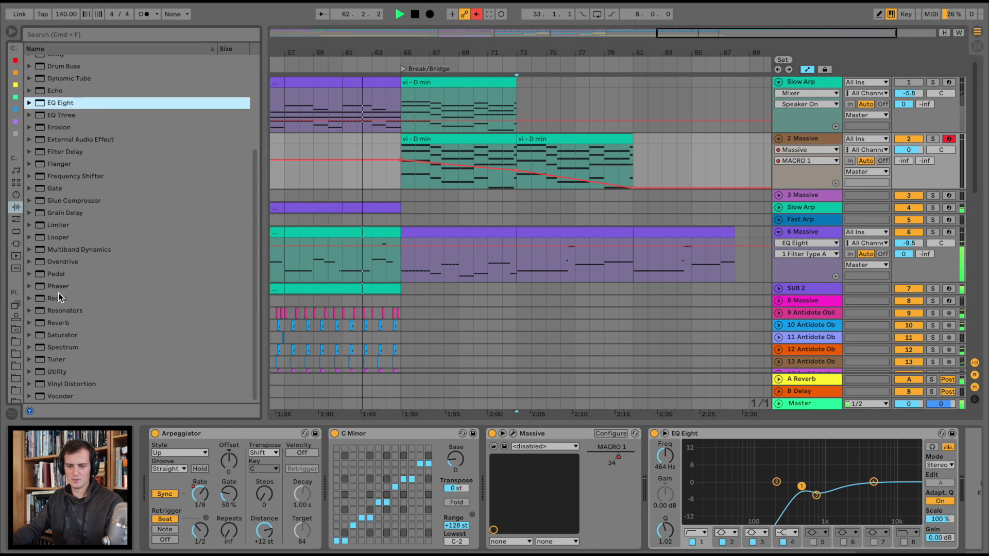
click(64, 322)
double_click(64, 322)
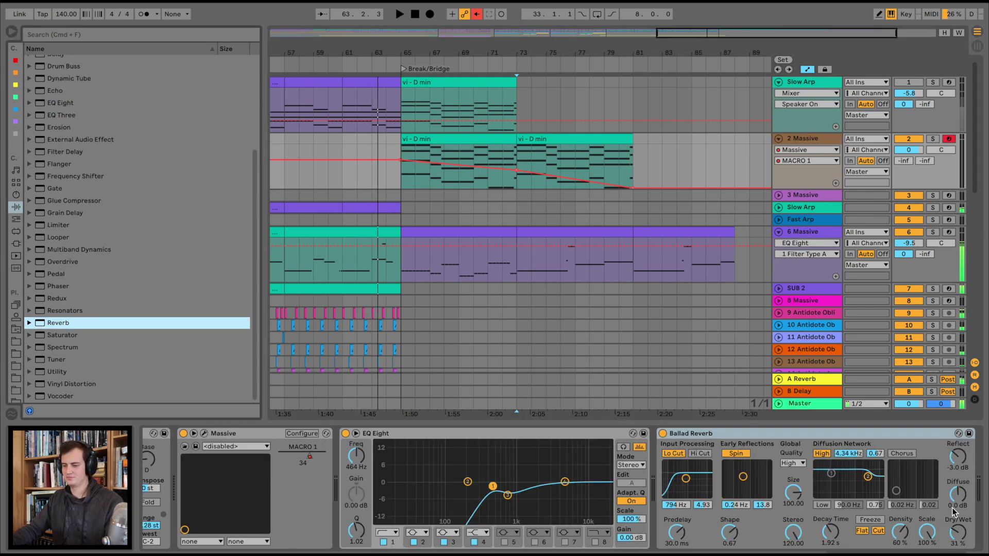
drag(957, 532, 958, 528)
drag(830, 532, 830, 507)
key(space)
scroll(824, 520, right, 2)
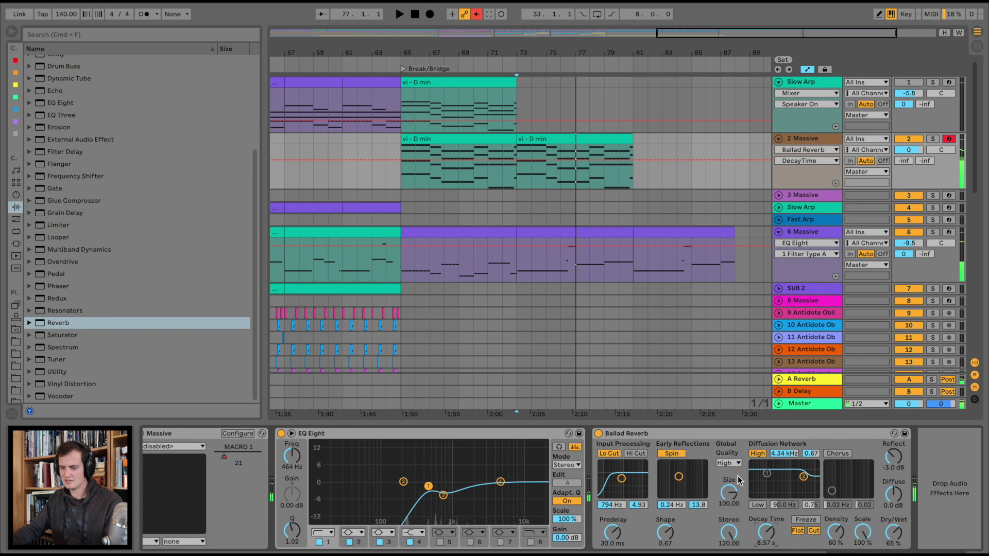
- Set the Ballad Reverb's decay time to 4.73 s, group it into an Audio Effect Rack and show the rack's macros
drag(774, 548, 774, 555)
click(760, 433)
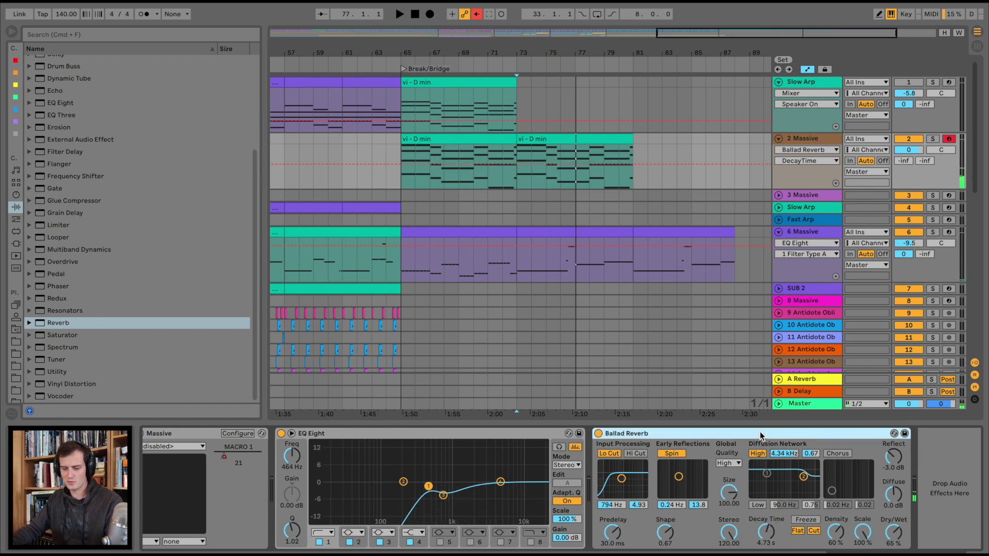
key(super+g)
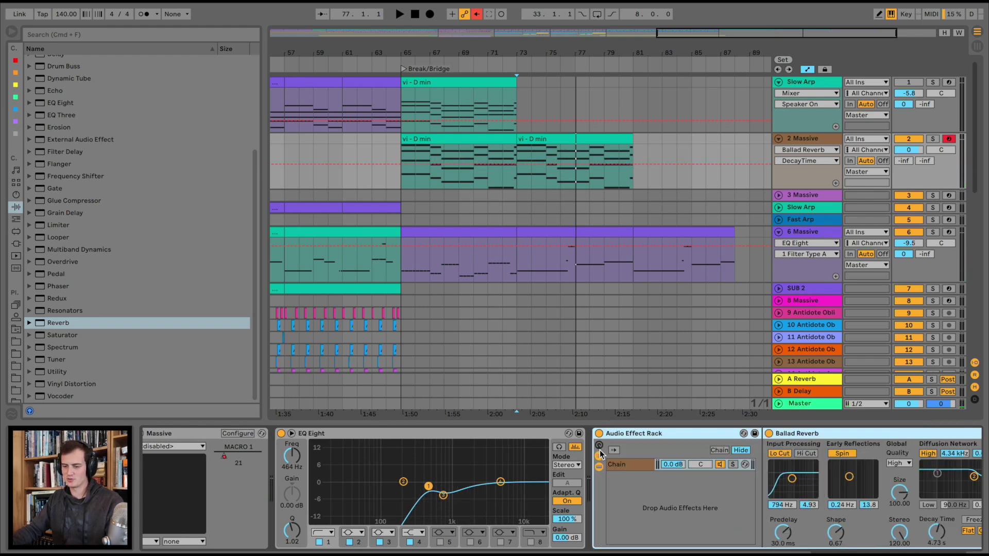
click(599, 456)
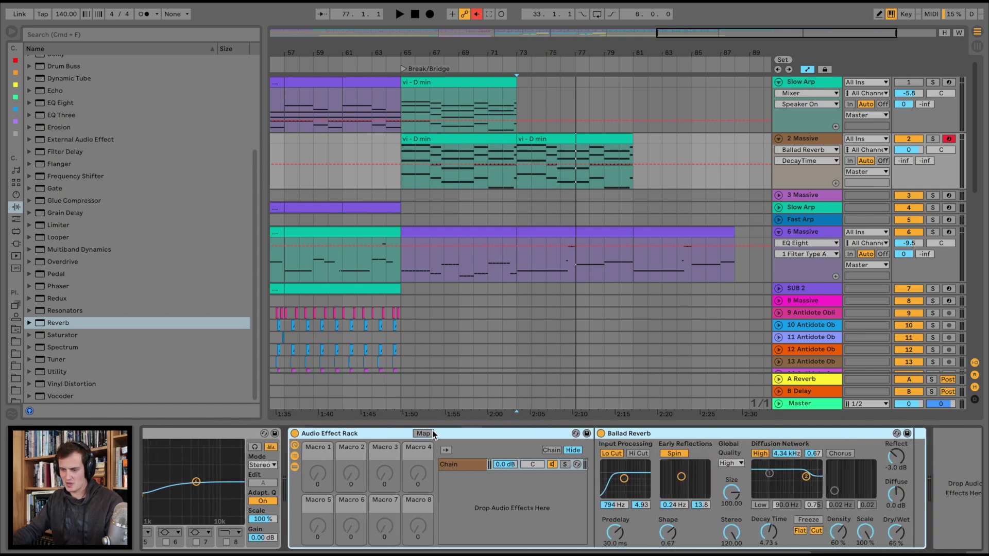
- Map the Ballad Reverb's dry/wet and decay time to Macro 1 of the Audio Effect Rack
click(426, 434)
click(312, 486)
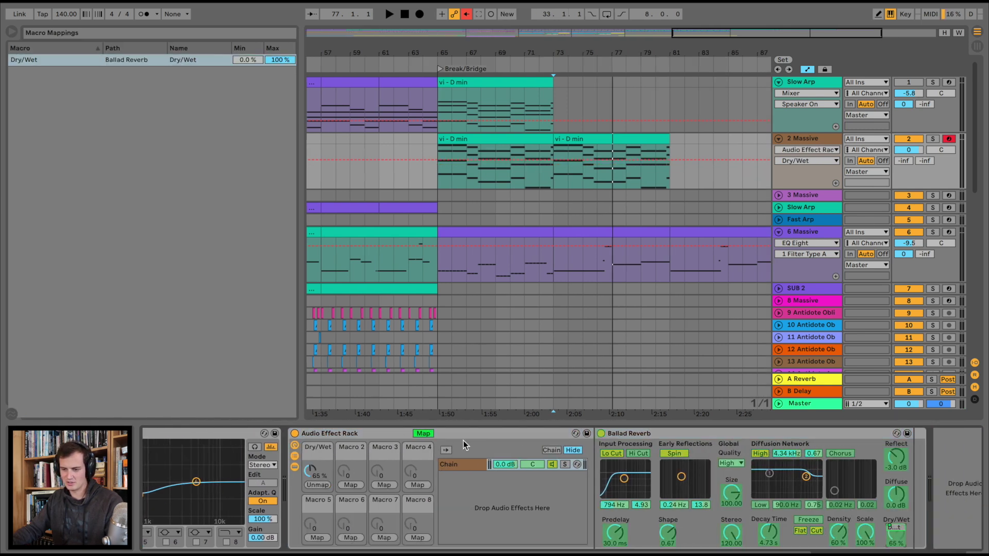
click(765, 517)
click(319, 485)
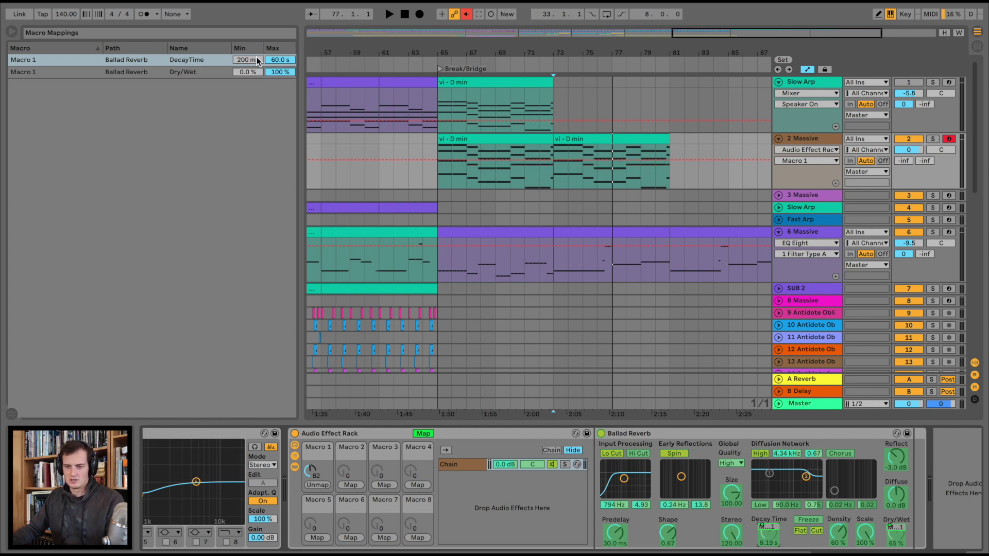
- Limit the Macro 1 mappings to 728 ms–28.1 s for decay time and 48–93% for dry/wet, and audition the result
drag(260, 58, 260, 51)
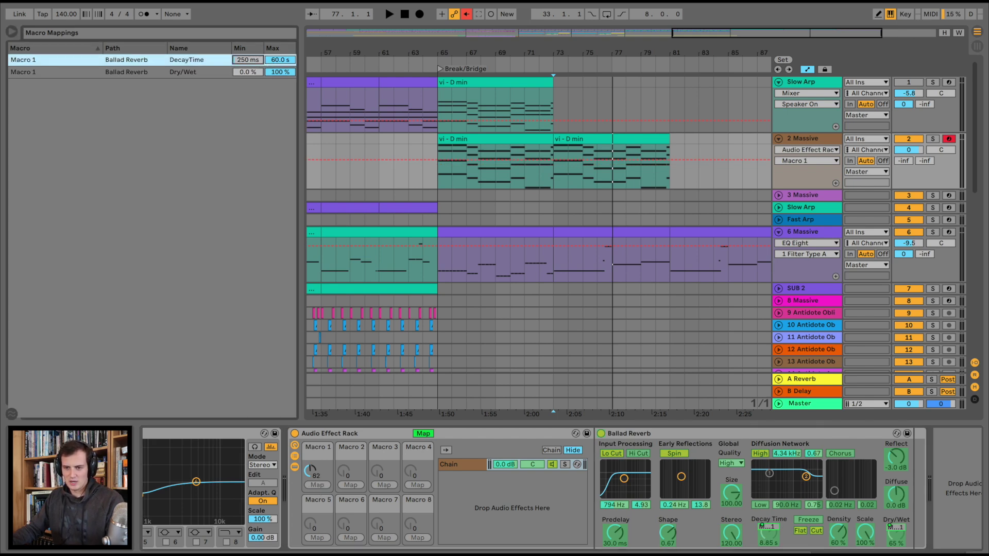
click(274, 61)
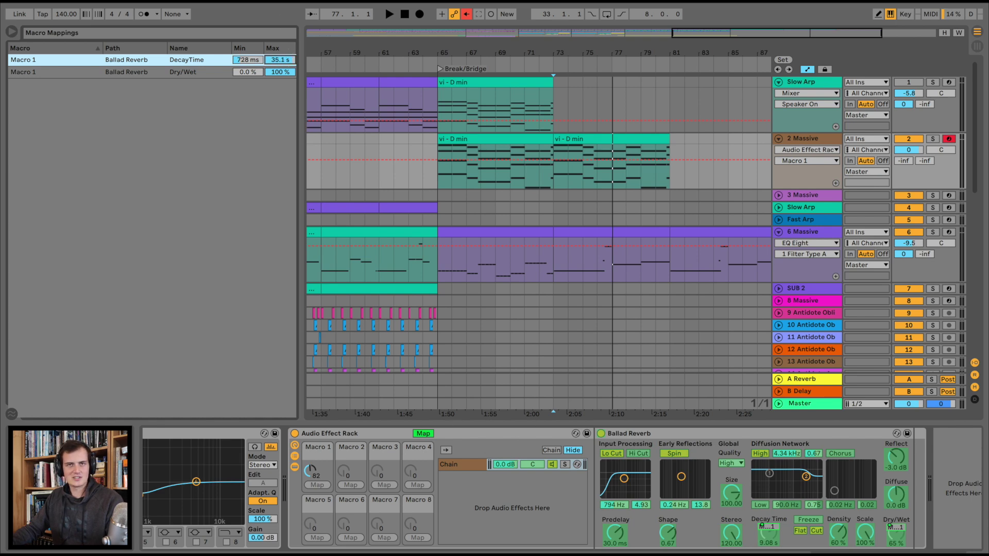
drag(248, 71, 280, 81)
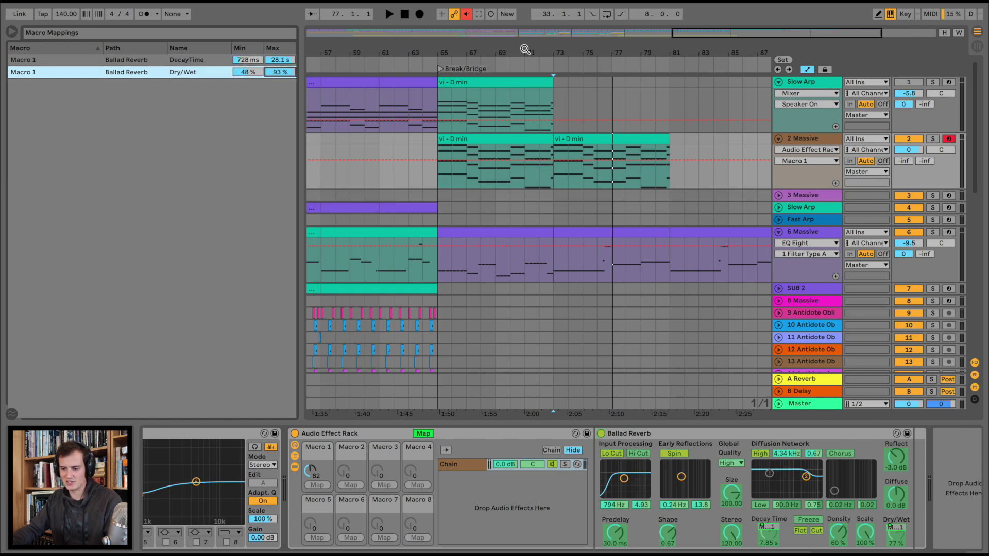
click(425, 434)
key(space)
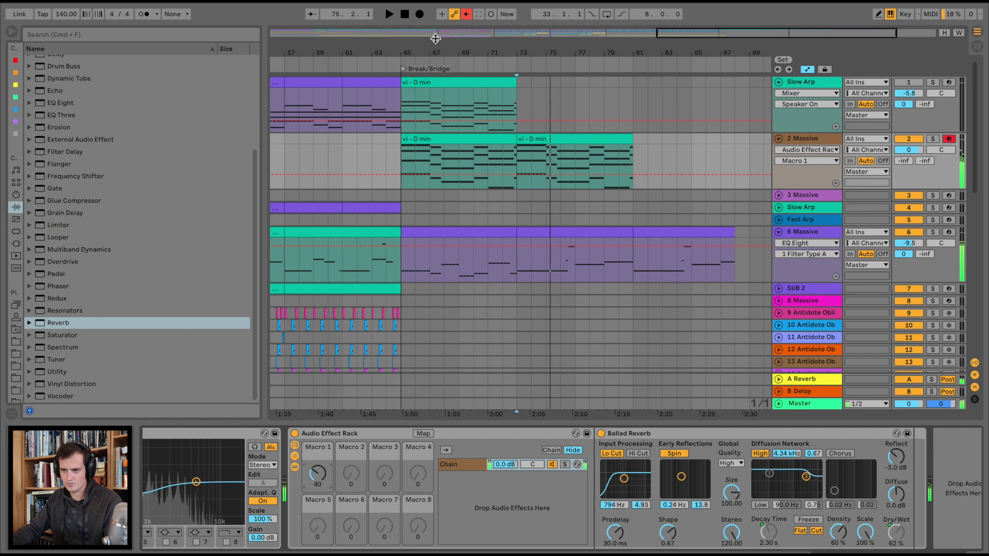
- Duplicate the 6 Massive clip at bar 65 to bar 73
click(488, 230)
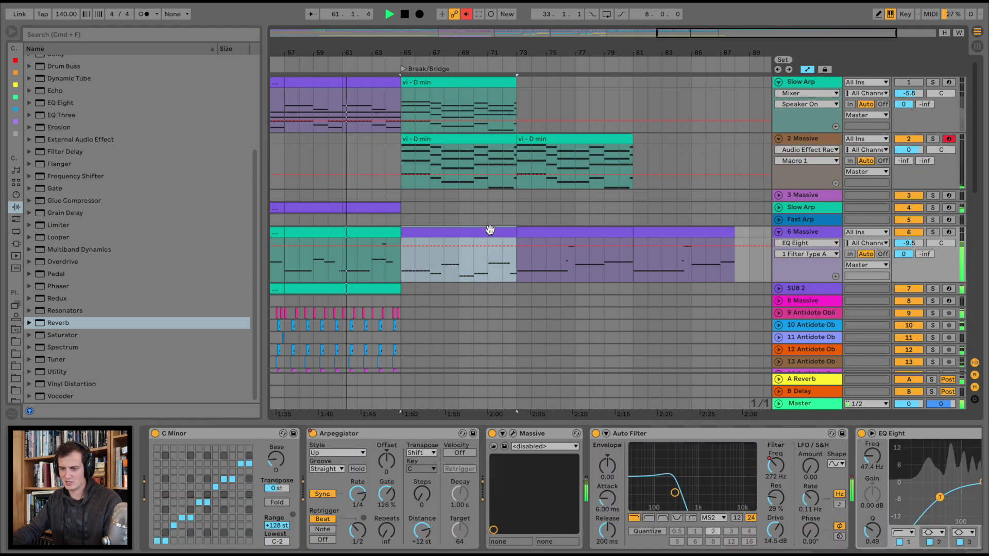
key(Right)
- Automate the reverb rack's Macro 1 on 2 Massive to rise from 11 at bar 65 to 77 at bar 81
click(804, 139)
double_click(803, 139)
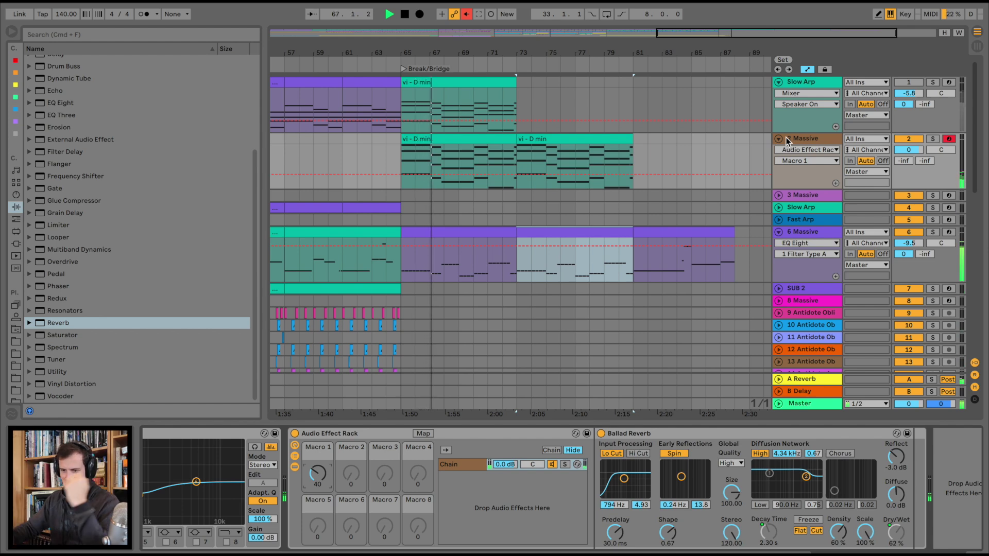
drag(321, 473, 320, 475)
click(402, 184)
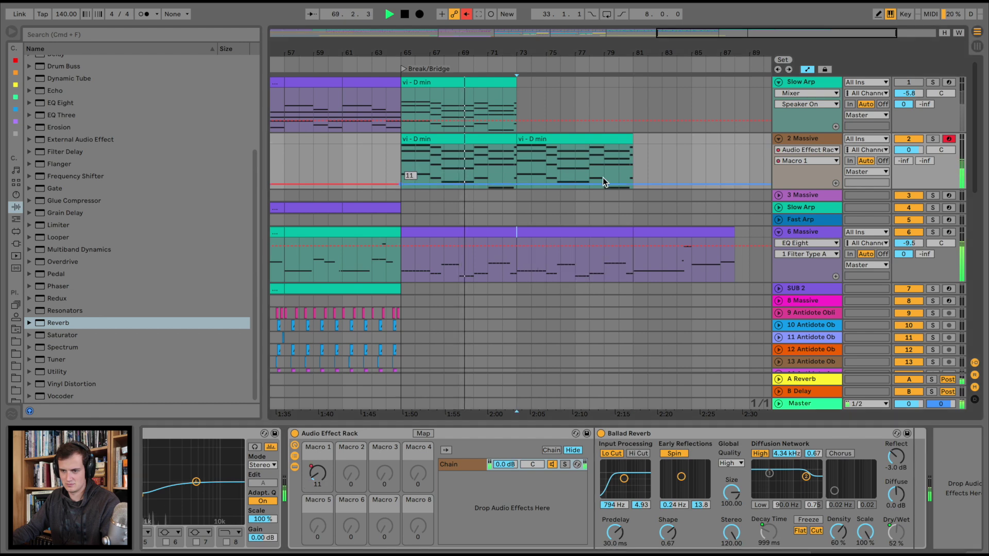
drag(634, 185, 634, 164)
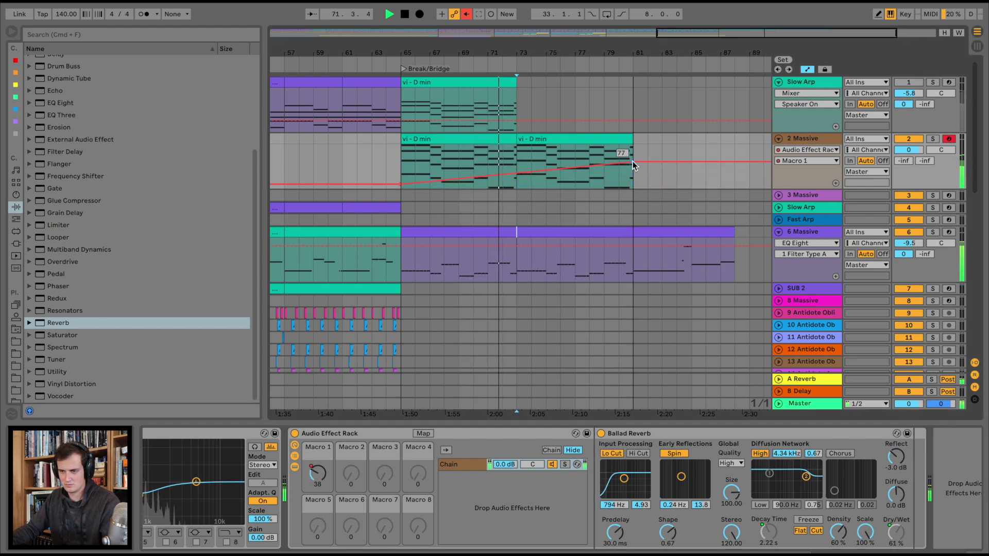
- Duplicate the Slow Arp clip at bar 65 to bar 73 and switch the Slow Arp track on
click(475, 80)
key(ctrl+d)
click(910, 84)
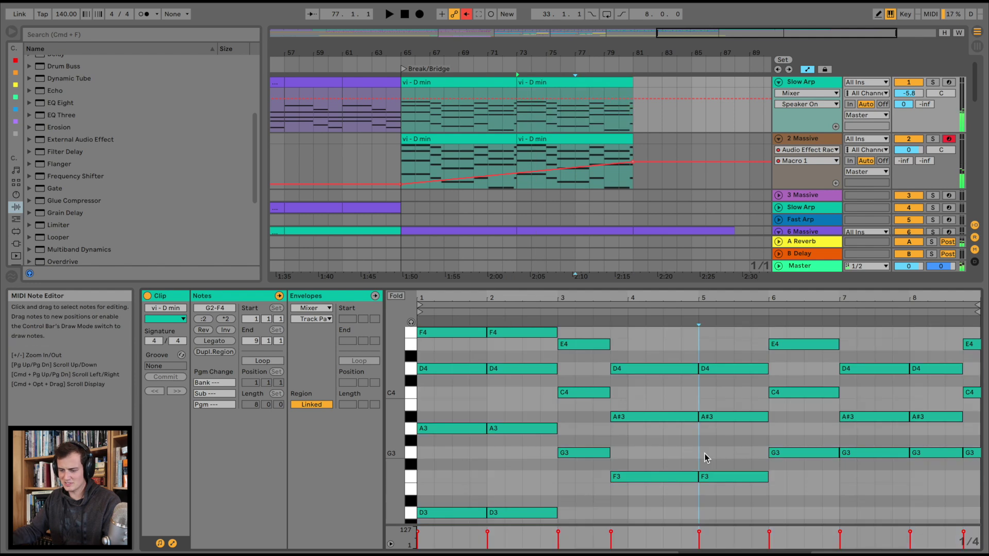
- Transpose both Slow Arp break clips down one octave to G1–F3, auditioning the change
click(703, 454)
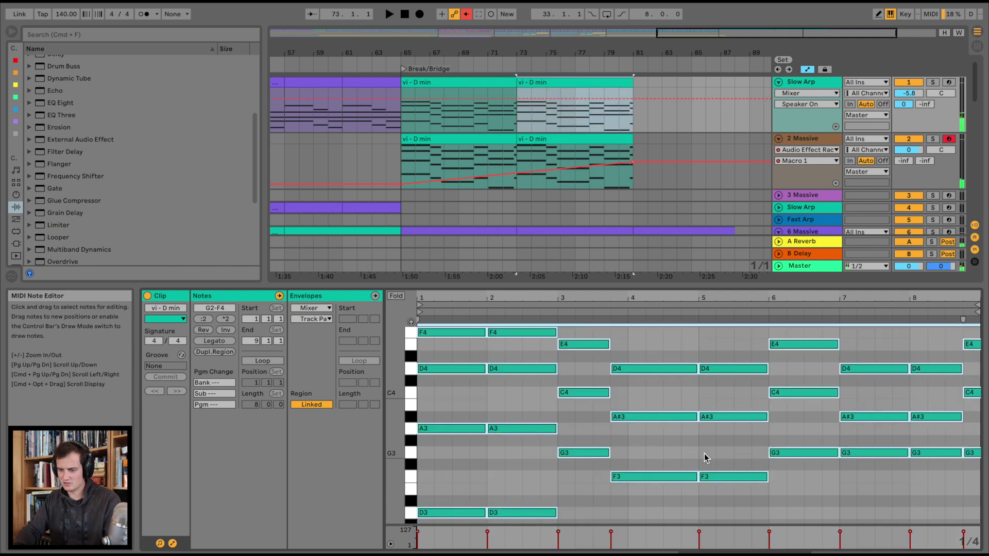
key(shift+Down)
key(space)
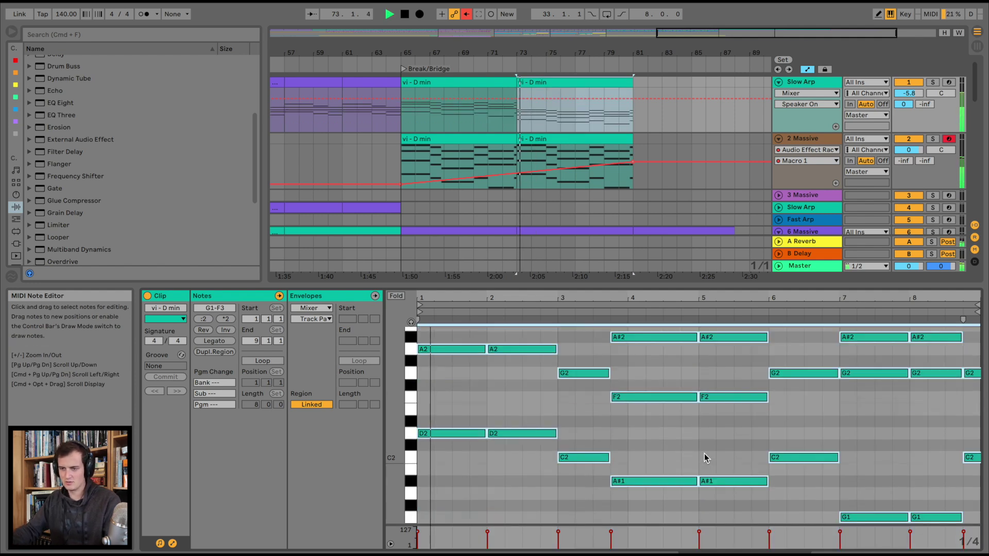
click(492, 80)
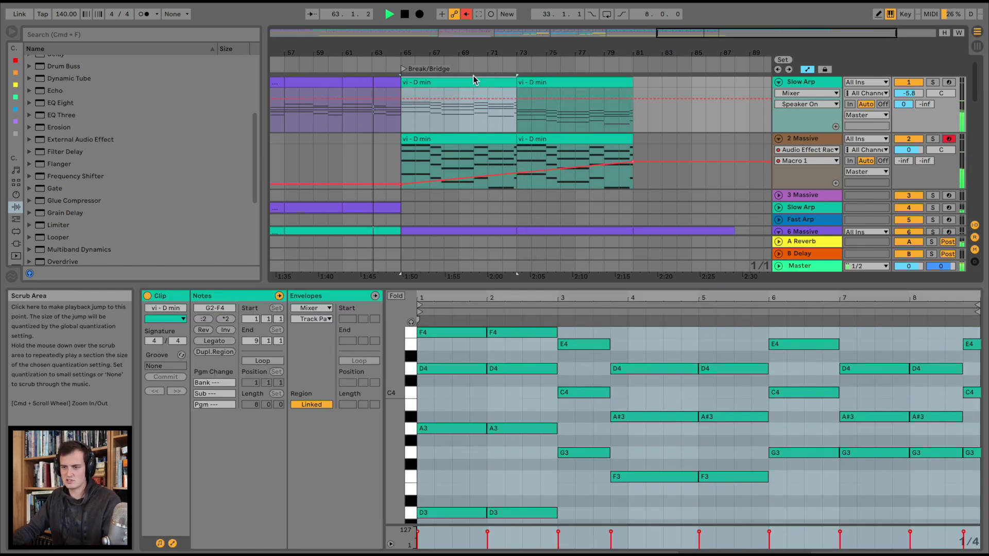
key(shift+Down)
key(space)
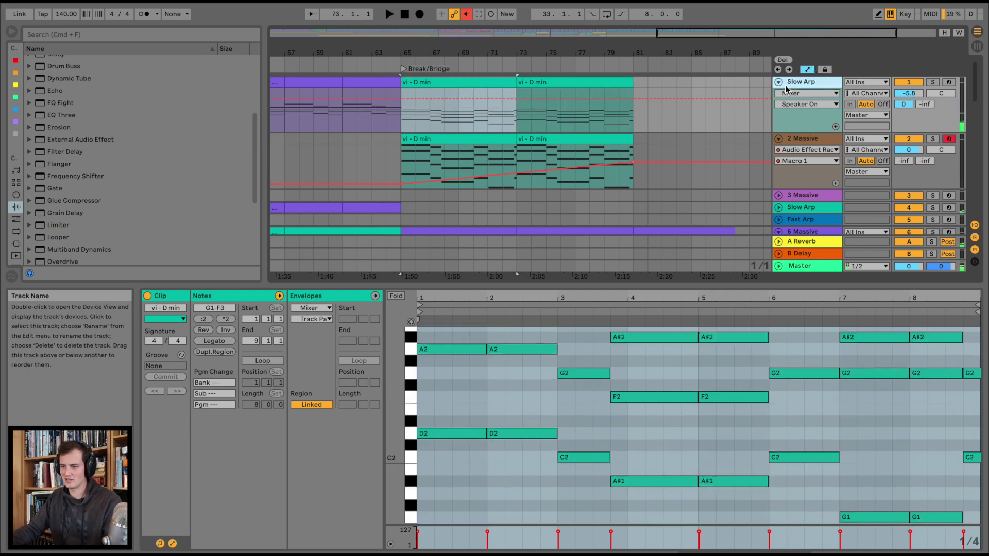
- Automate the Slow Arp's Auto Filter frequency to drop from 19.9 kHz at bar 64 to 460 Hz at bar 65, and play it
double_click(802, 82)
scroll(628, 477, right, 15)
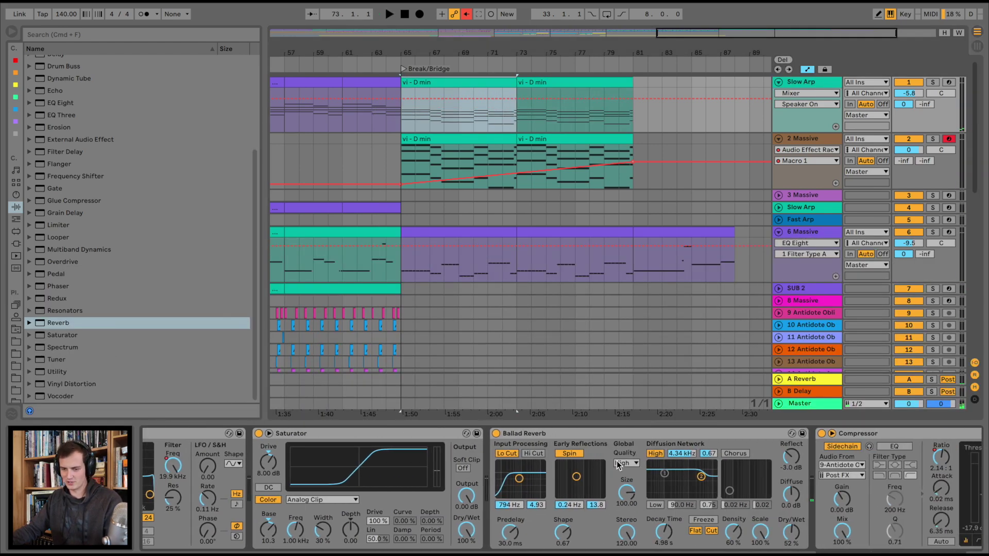
scroll(611, 456, right, 5)
right_click(468, 469)
click(491, 470)
click(384, 89)
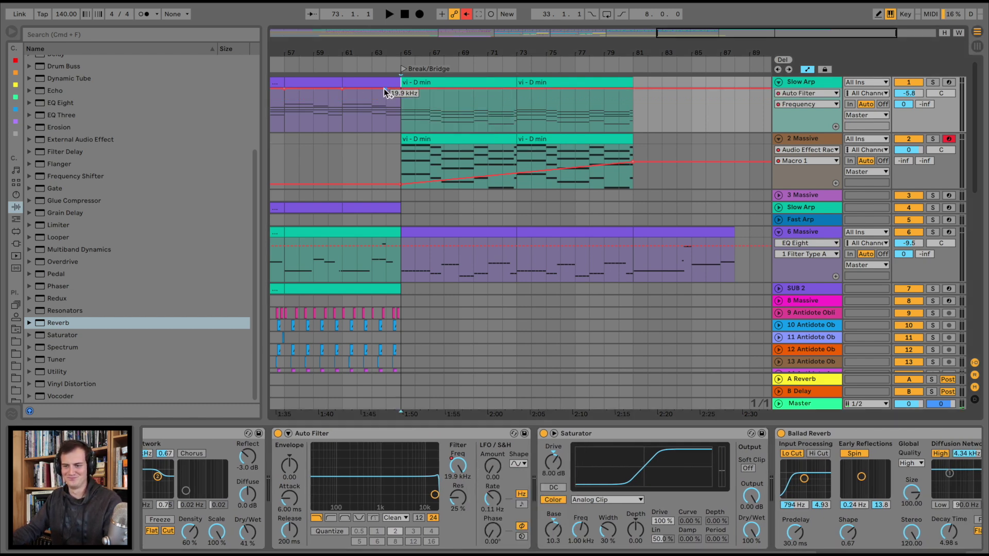
mouse_move(399, 89)
mouse_down()
mouse_move(392, 119)
mouse_move(401, 89)
mouse_move(401, 113)
mouse_up()
key(space)
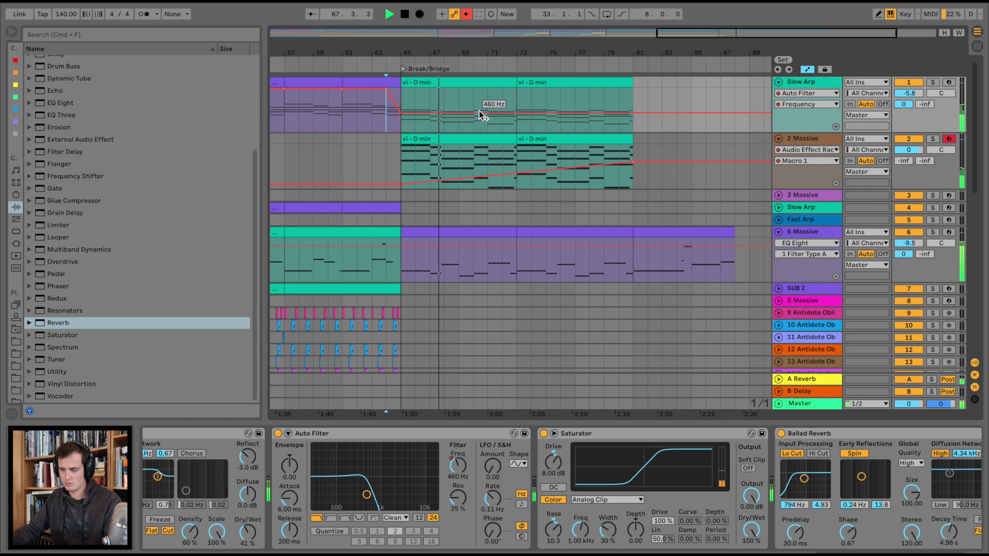
- Ramp the Slow Arp filter frequency from bar 73 back to its pre-drop level at bar 81, and transpose the second break clip up one octave
drag(515, 112, 516, 108)
drag(633, 107, 633, 89)
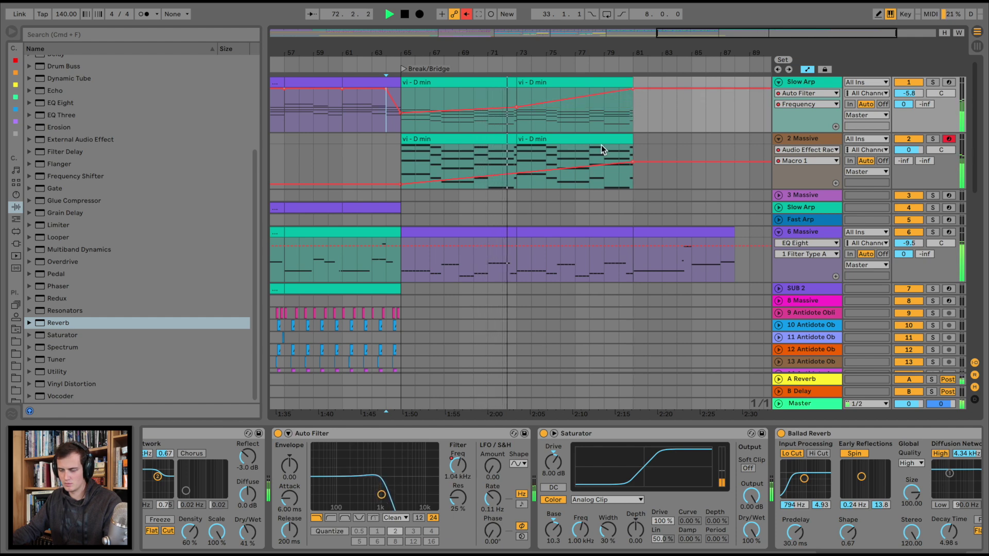
double_click(549, 81)
key(shift+Up)
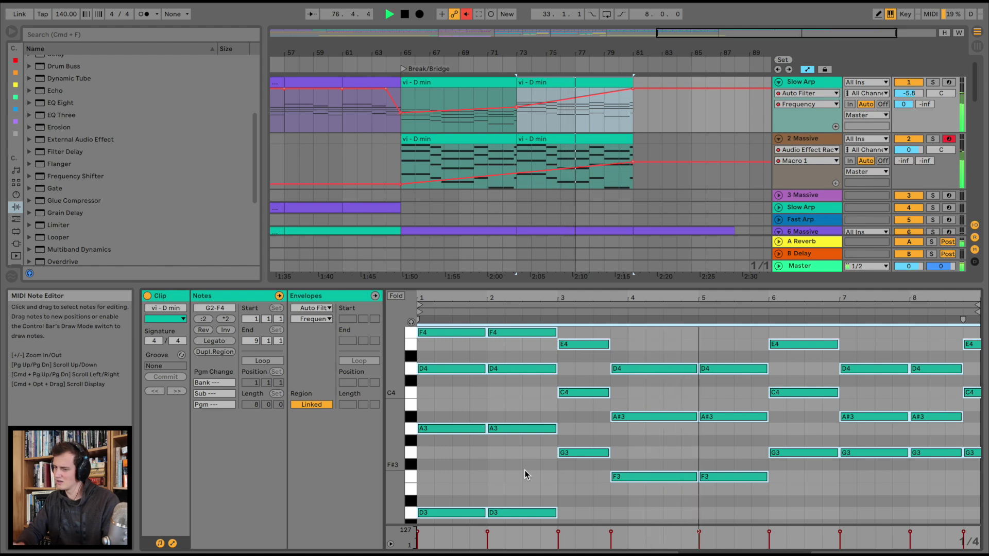
- Add an Overdrive after the Audio Effect Rack on 2 Massive and duplicate it twice
double_click(798, 134)
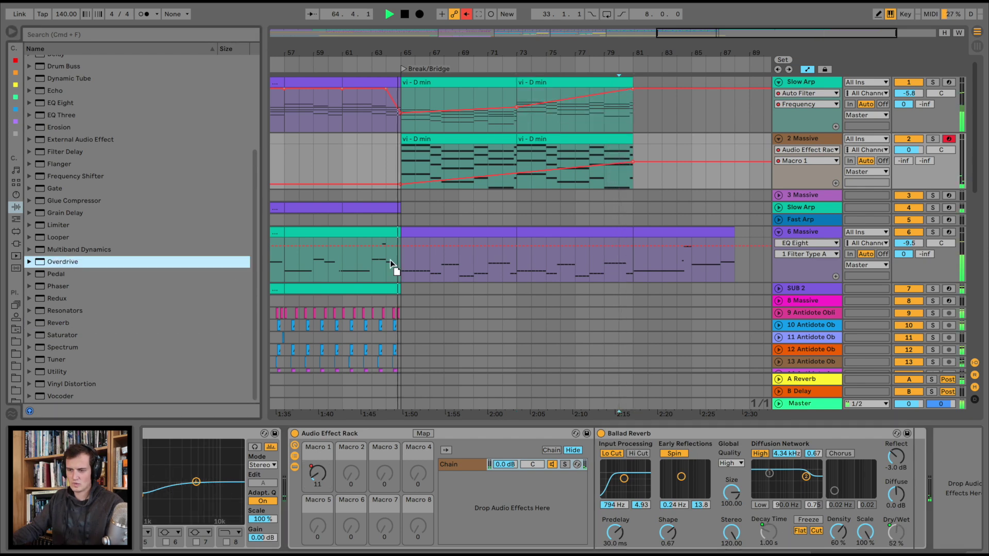
drag(872, 396, 942, 474)
key(super+d)
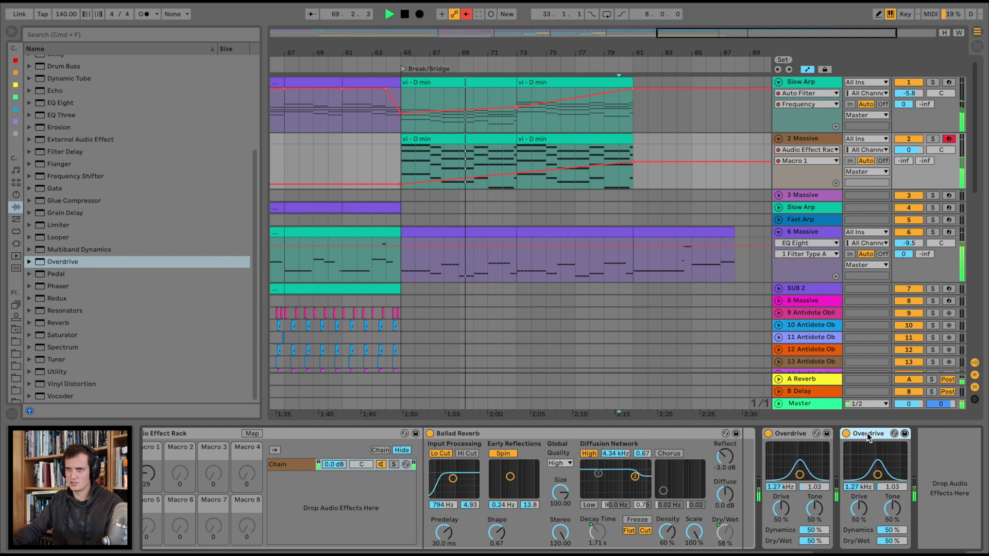
key(super+d)
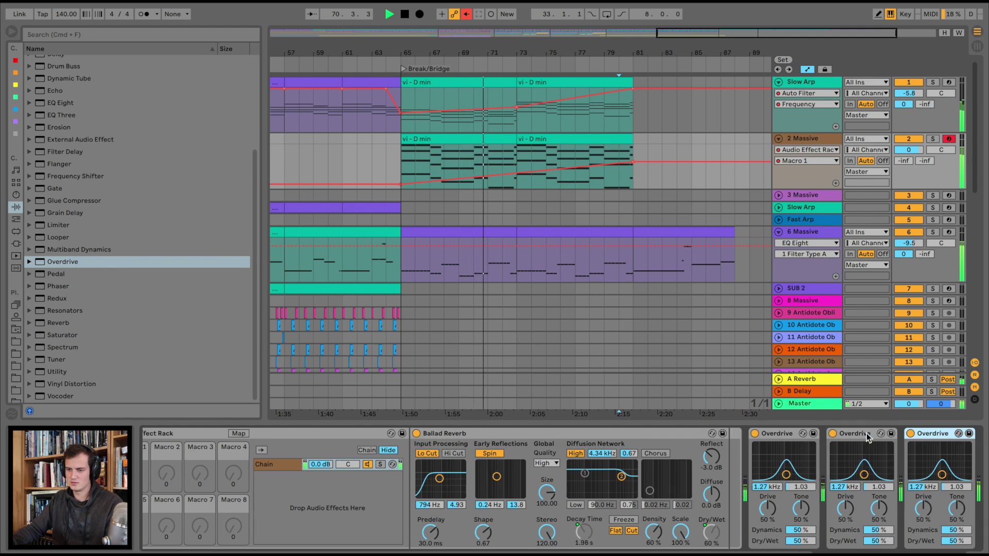
- Set the 2 Massive track volume to -10.3 dB and the third Overdrive's dry/wet to 9%
drag(911, 149, 910, 168)
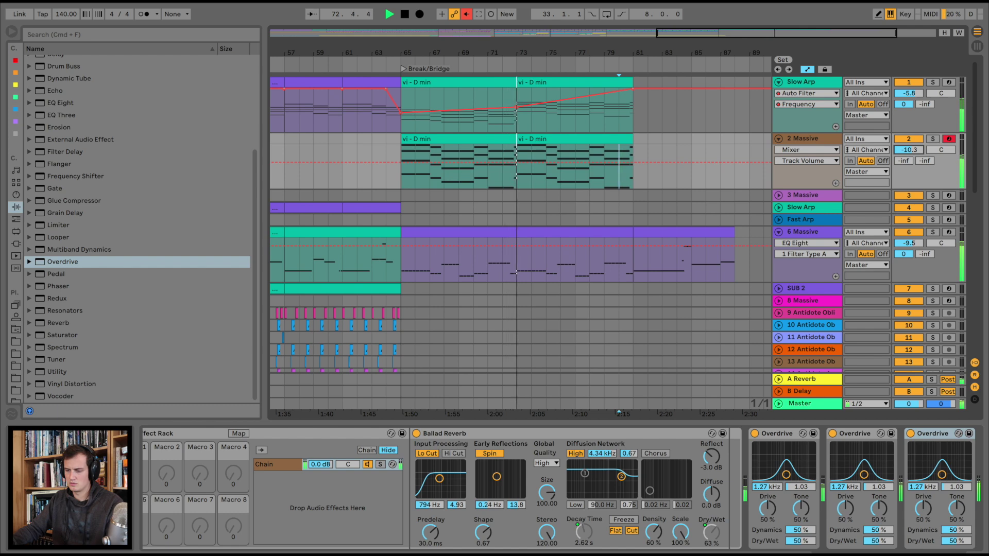
mouse_move(961, 543)
mouse_down()
mouse_move(961, 555)
mouse_move(956, 536)
mouse_up()
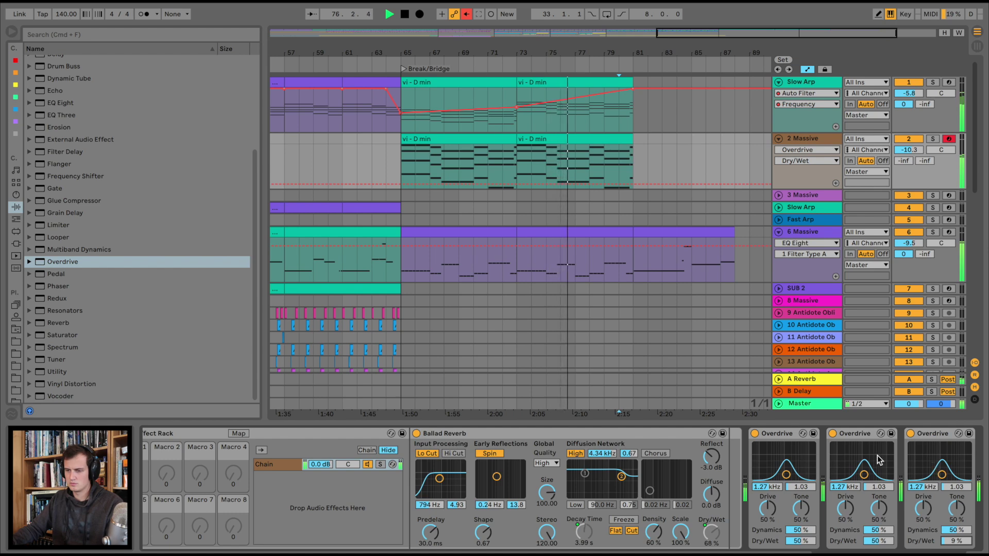
- Automate the third Overdrive's dry/wet from 9% at about bar 70 down to 0% by bar 81, and add dry/wet automation for the second Overdrive
scroll(876, 456, right, 3)
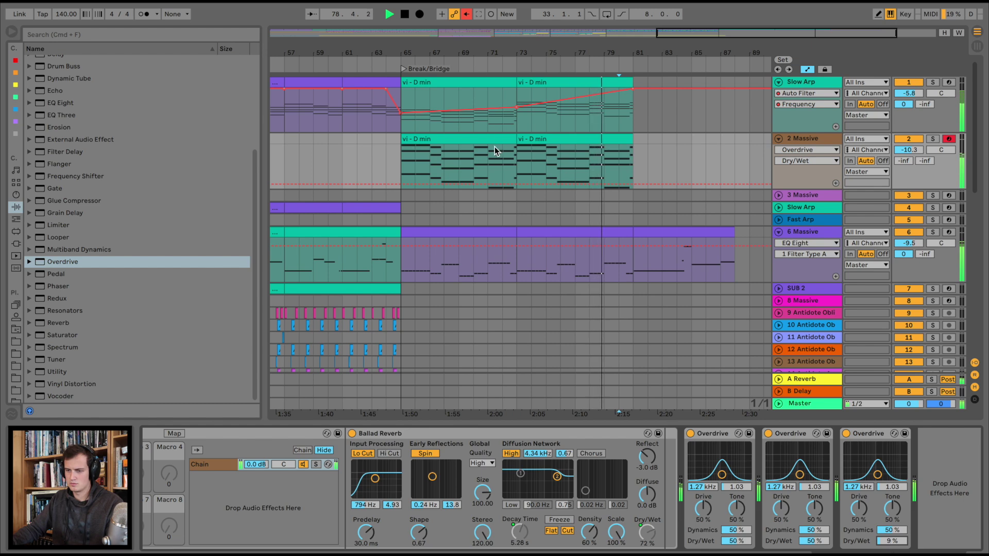
click(472, 184)
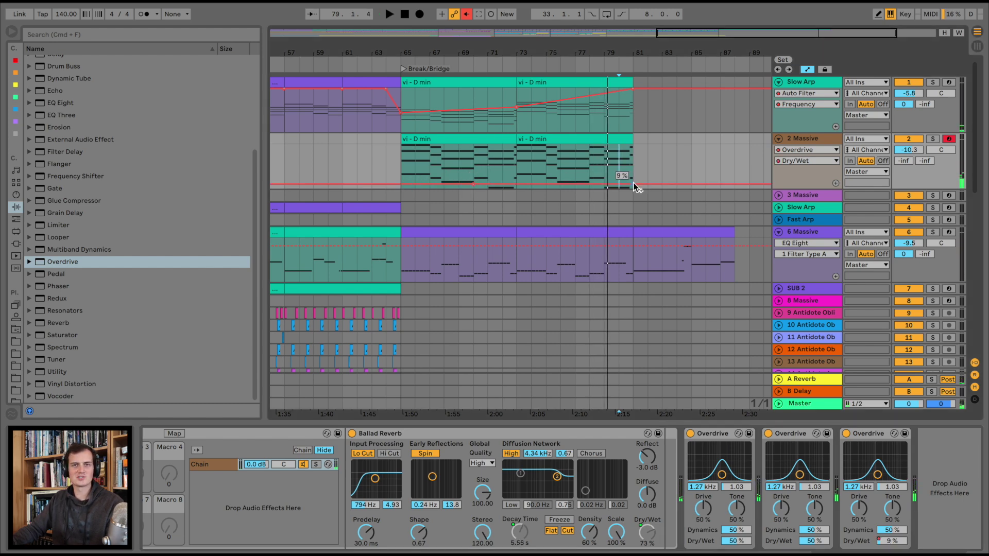
click(815, 543)
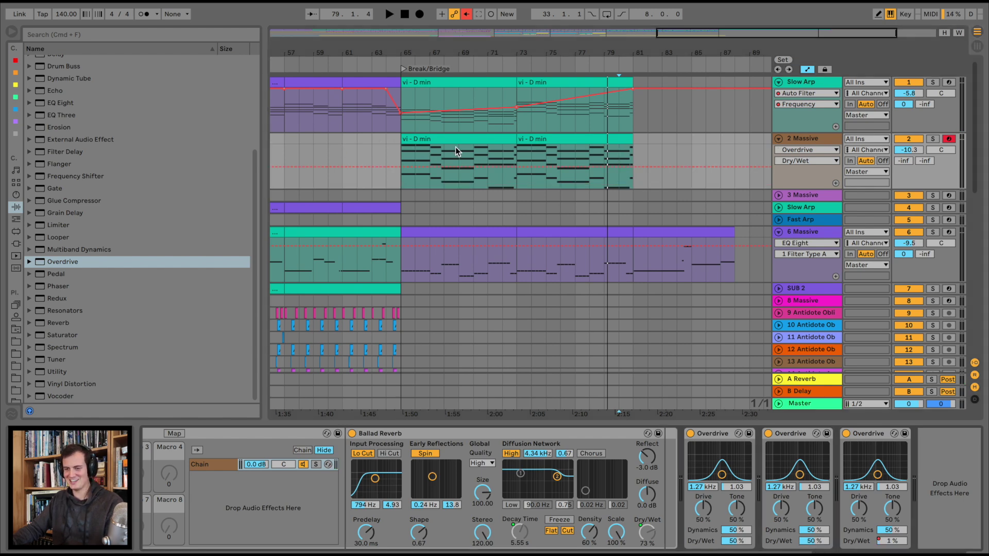
click(474, 166)
drag(632, 166, 631, 189)
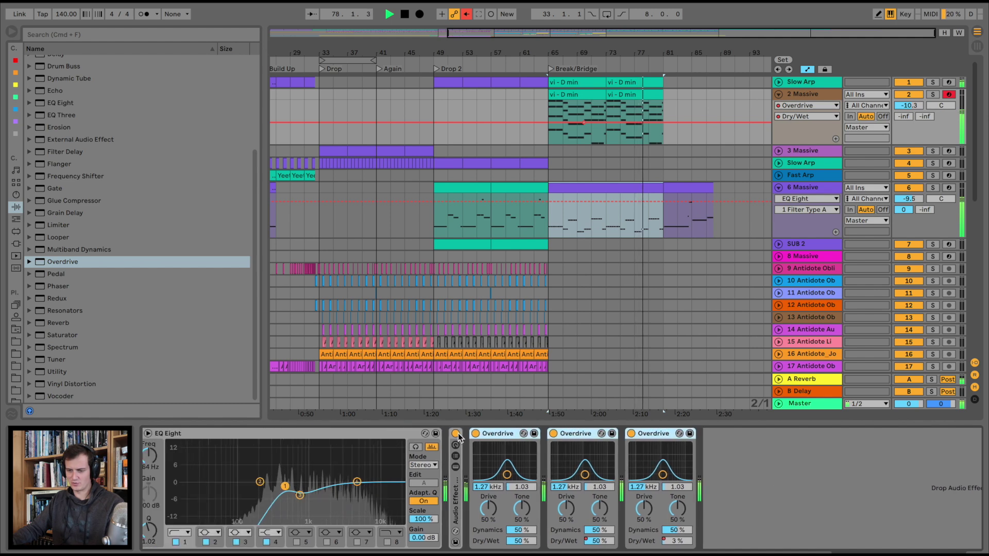
- Reorder the 2 Massive effects with one Overdrive before the Audio Effect Rack and two after it, and replay the break
drag(497, 435, 448, 448)
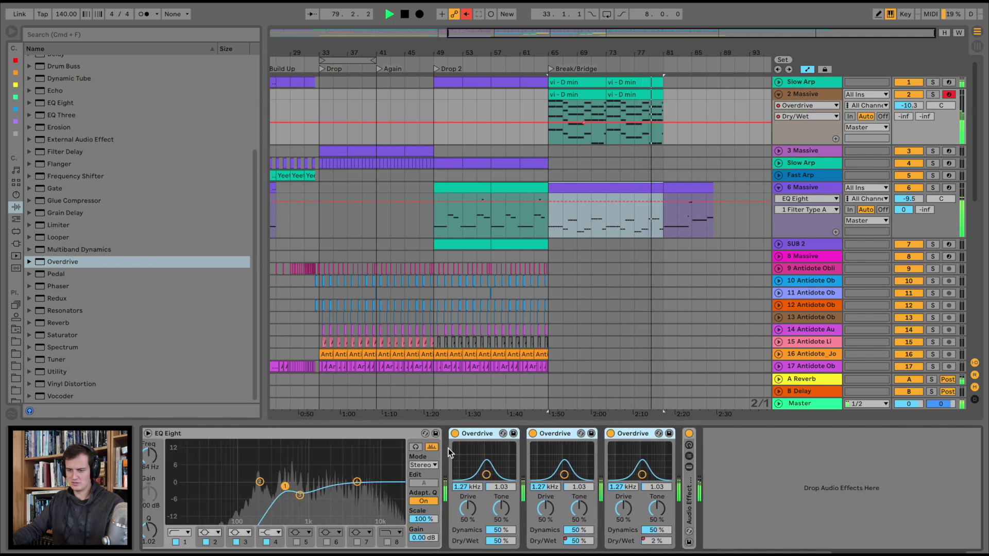
key(space)
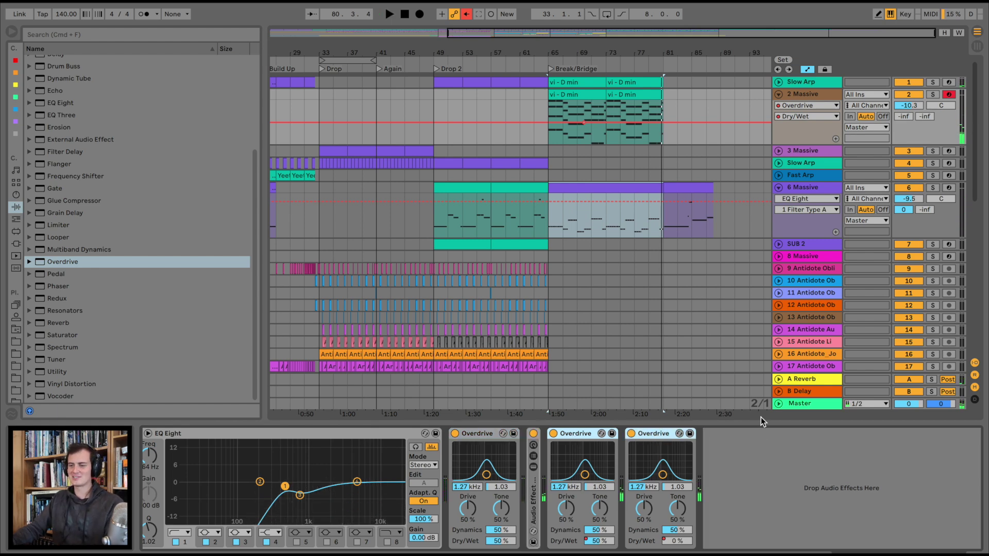
click(545, 64)
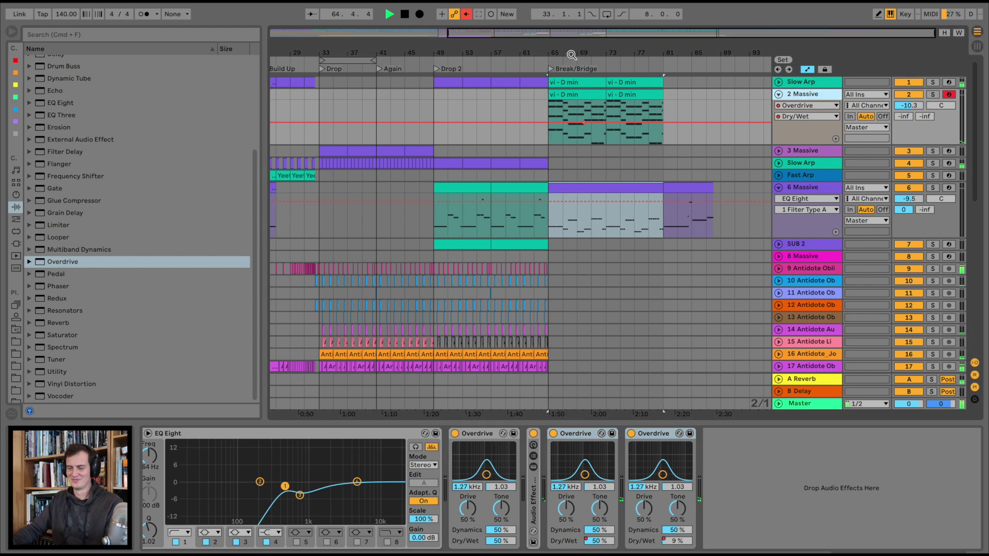
- Set the 2 Massive track's A-Reverb send to 0 dB and stop playback
drag(907, 119, 908, 62)
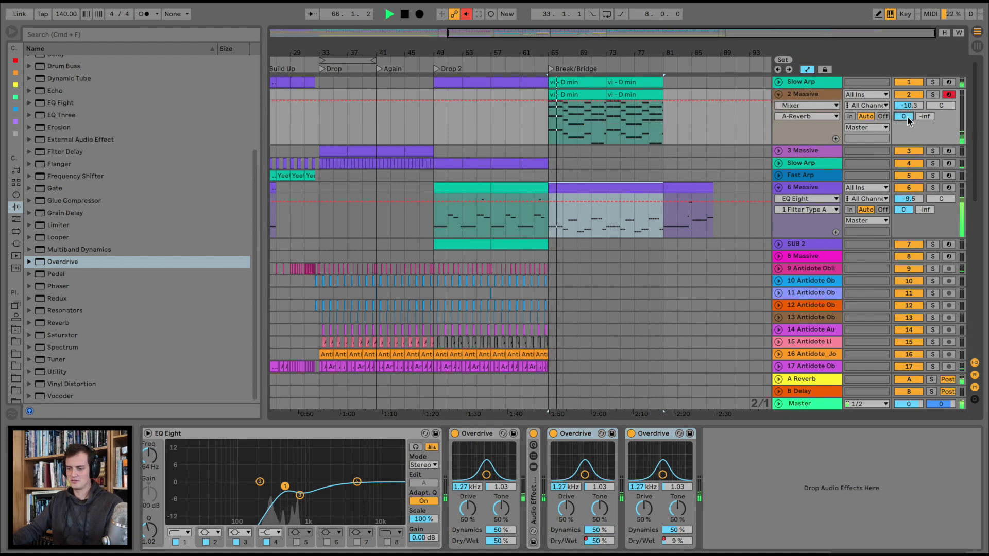
key(space)
- In the 6 Massive Break/Bridge clip, merge each run of repeated bass notes into one sustained note
click(813, 188)
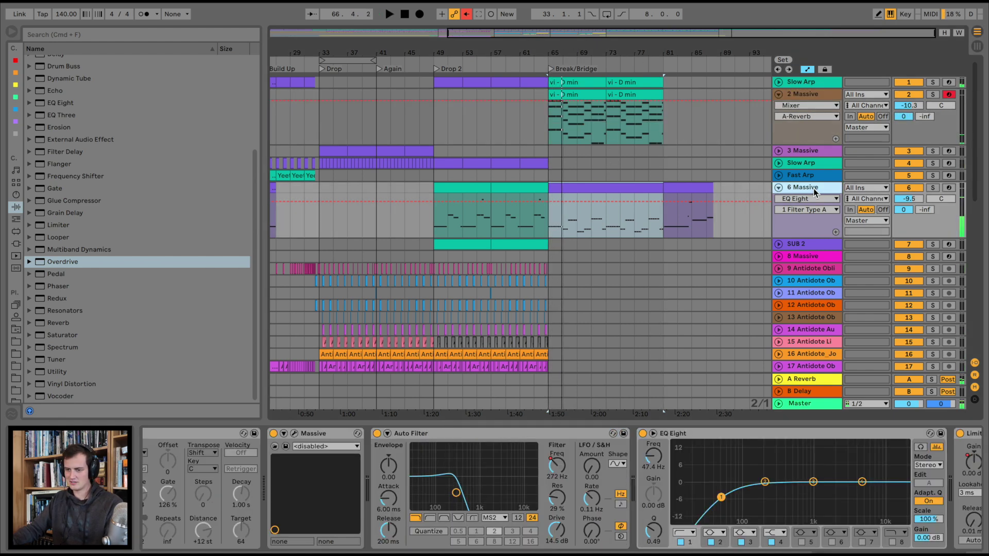
double_click(619, 186)
click(427, 381)
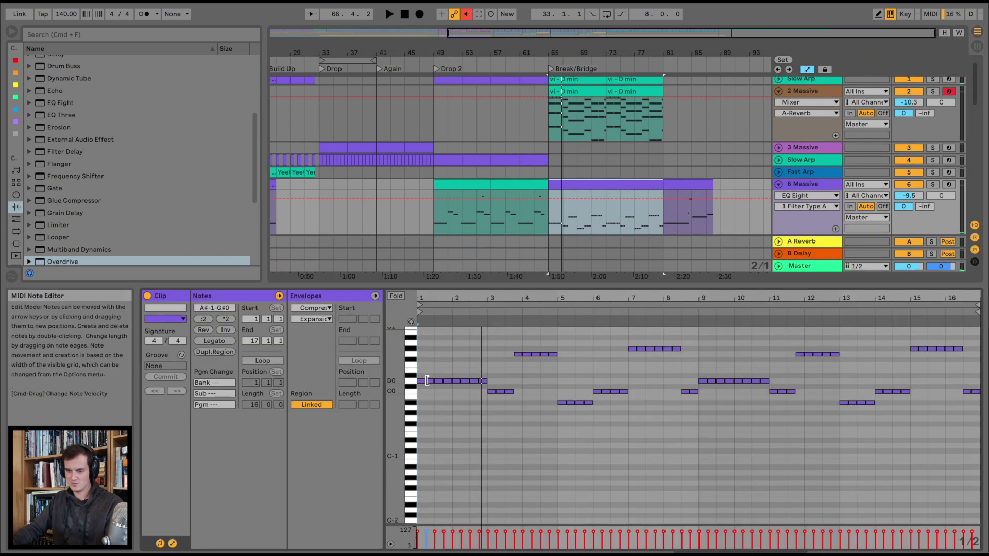
drag(422, 381, 470, 376)
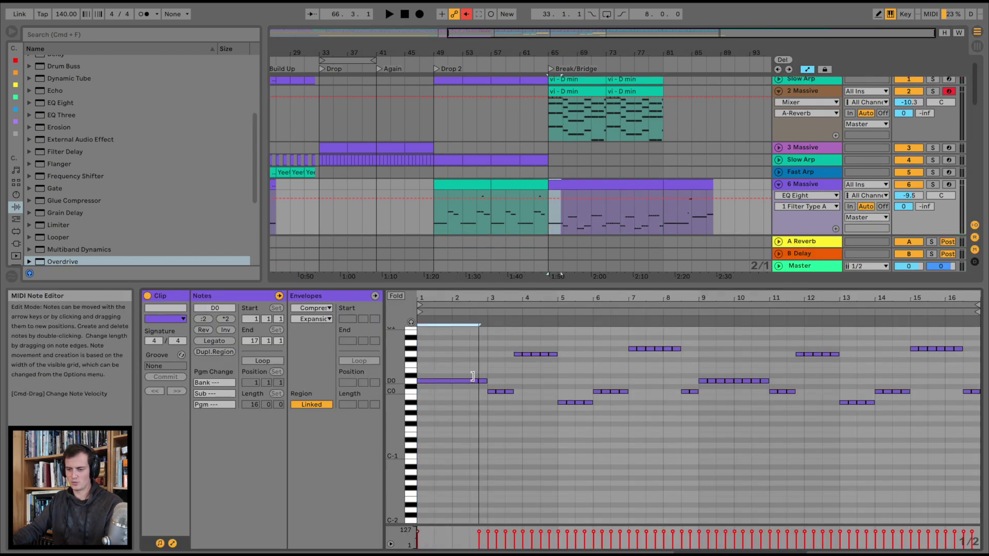
click(499, 391)
key(space)
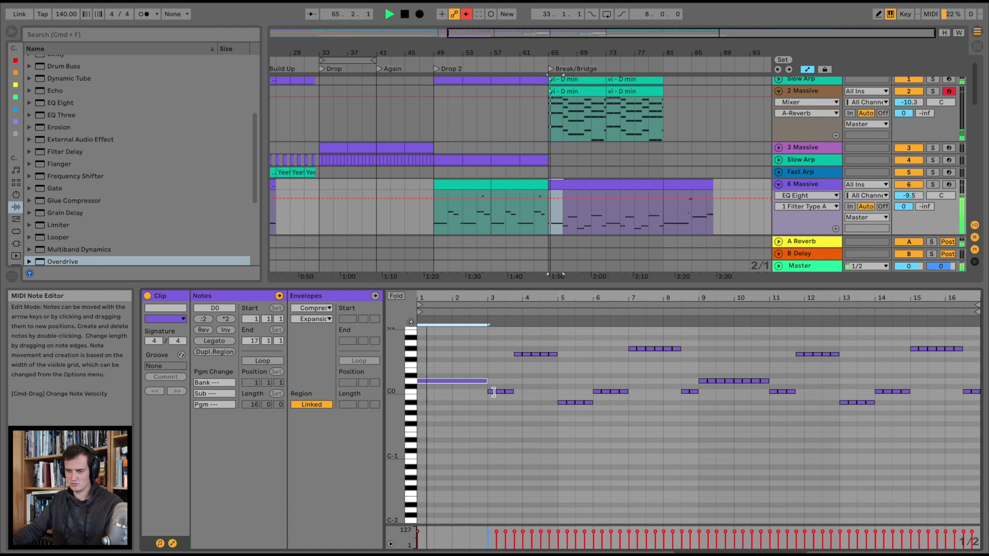
drag(493, 392, 515, 390)
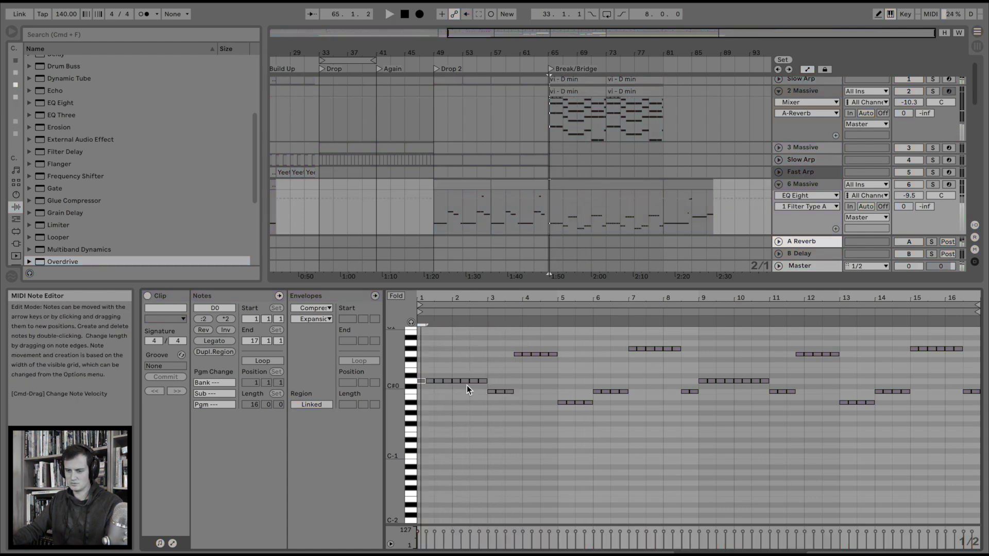
drag(426, 382, 486, 381)
drag(496, 391, 513, 391)
drag(522, 354, 557, 354)
drag(566, 403, 592, 403)
drag(601, 391, 628, 392)
drag(636, 348, 681, 348)
drag(689, 391, 698, 391)
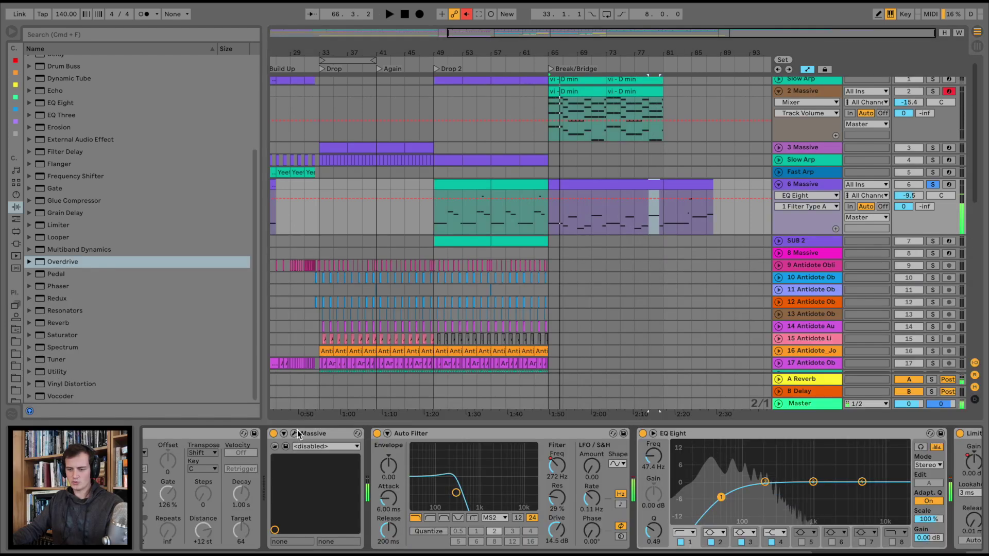
- Automate Massive's envelope 4 attack time on the 6 Massive track, setting it to 25 from the start of Break/Bridge
click(298, 431)
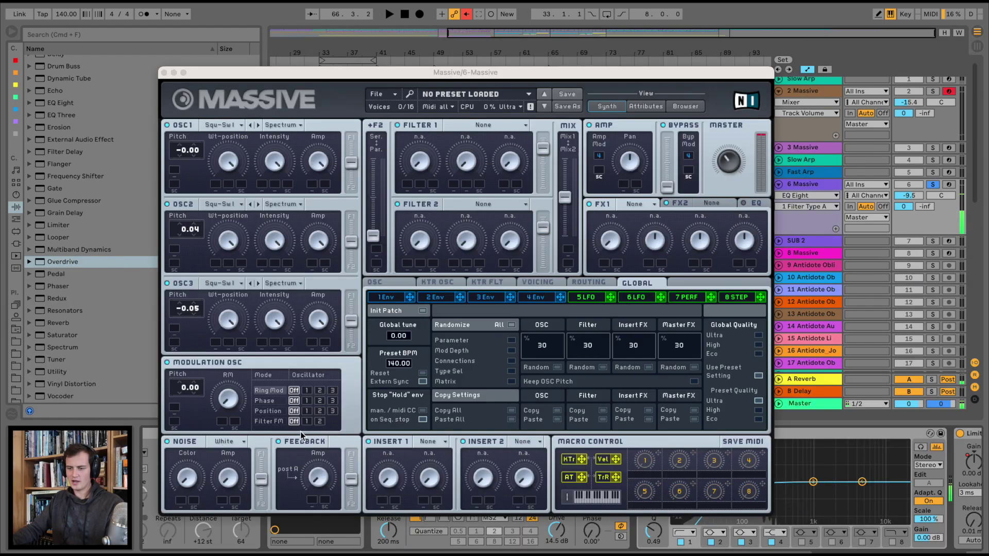
click(537, 298)
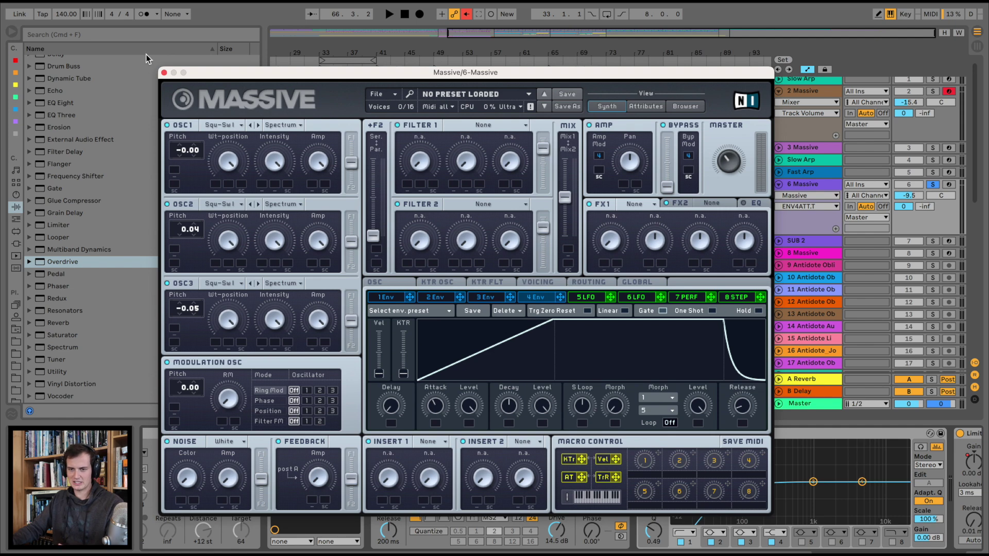
click(164, 73)
drag(552, 214, 552, 235)
key(space)
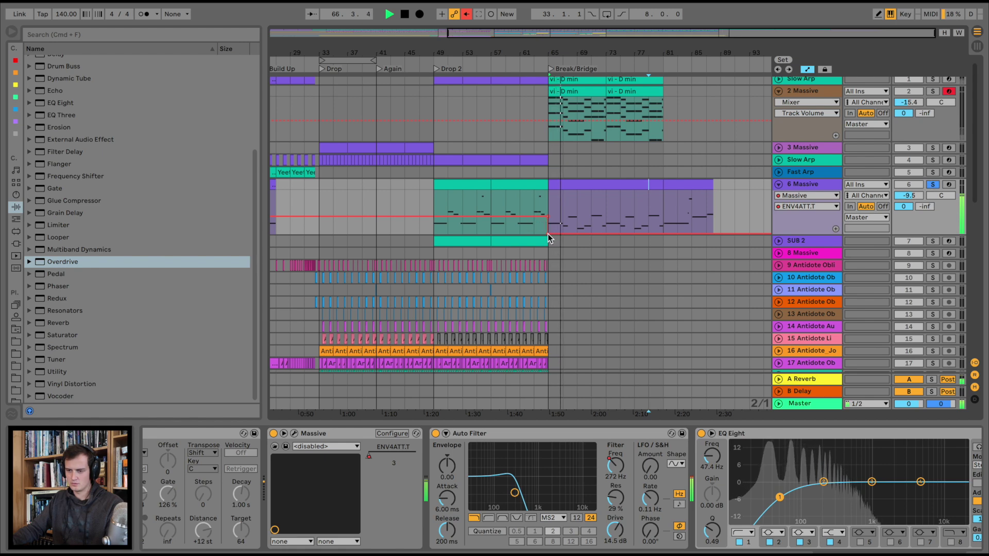
drag(549, 231, 542, 216)
key(space)
- Automate Massive's glide time on the 6 Massive track, raising it to 48 from the start of Break/Bridge
click(617, 188)
click(294, 434)
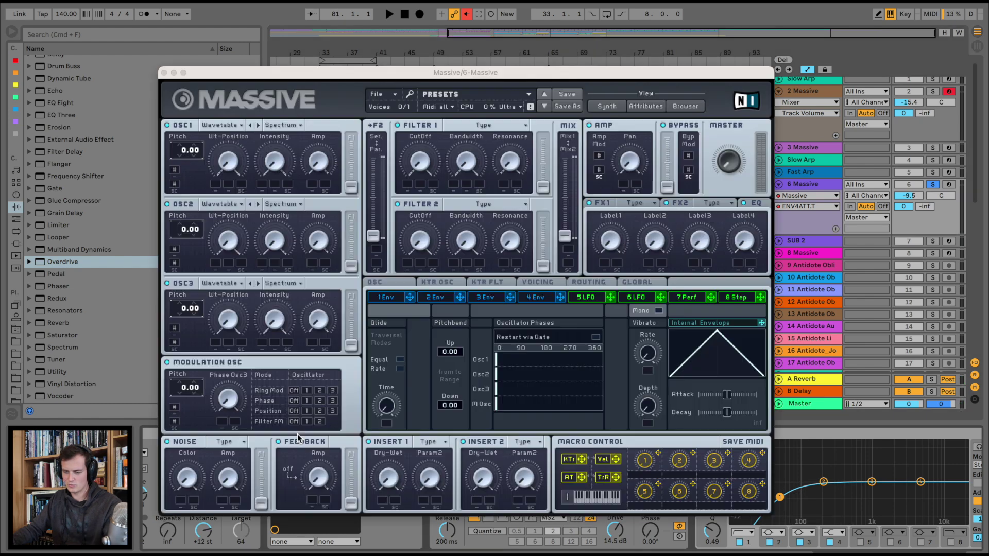
click(395, 282)
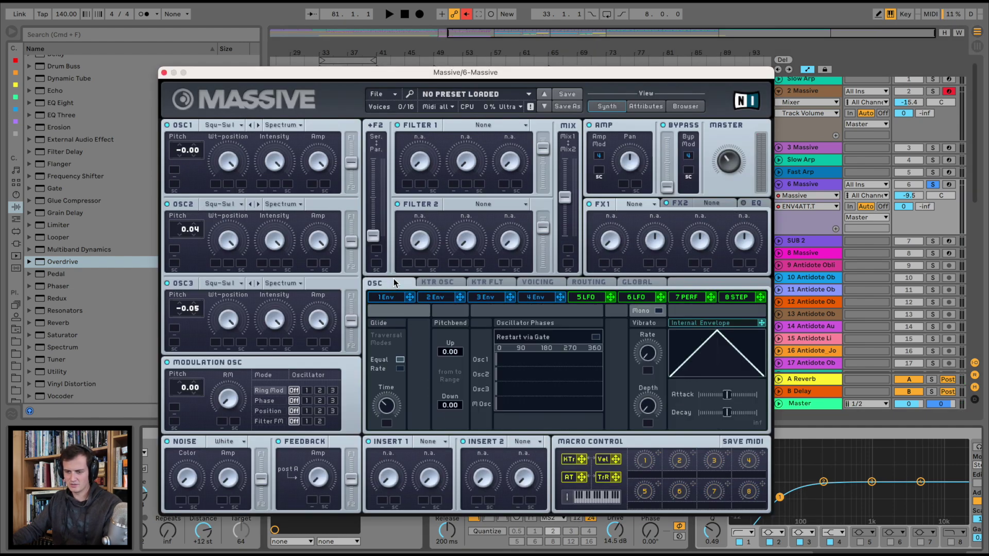
click(389, 402)
key(space)
click(164, 73)
key(space)
key(space)
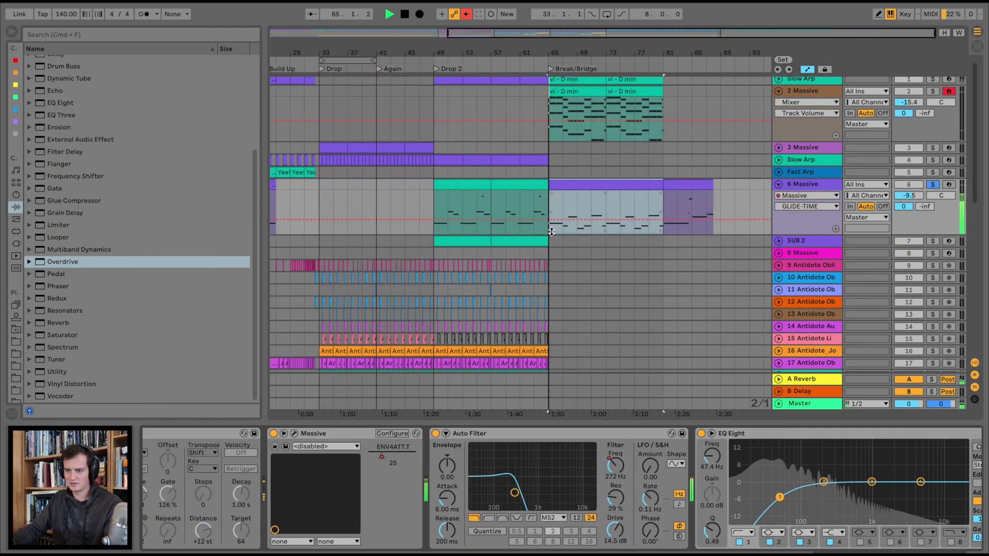
click(542, 220)
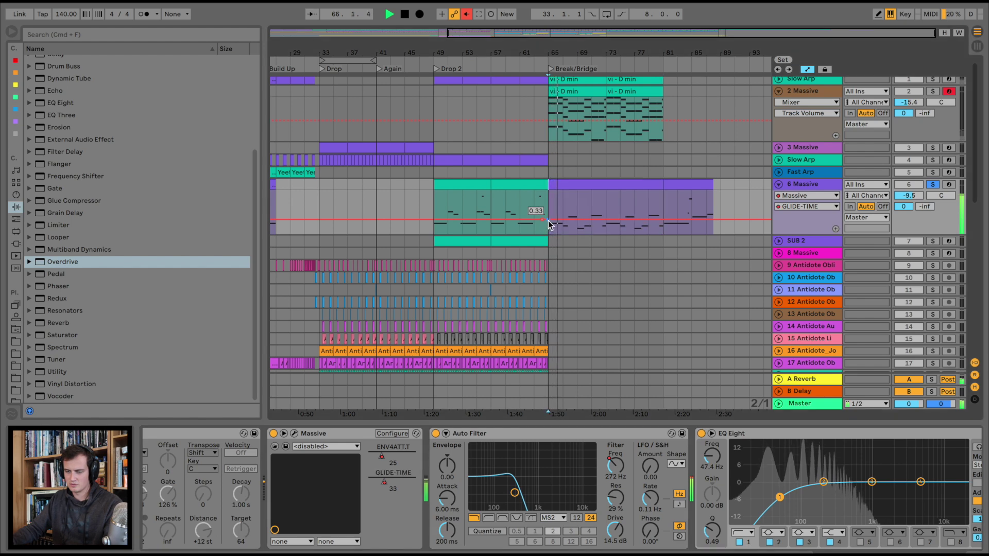
drag(547, 221, 548, 213)
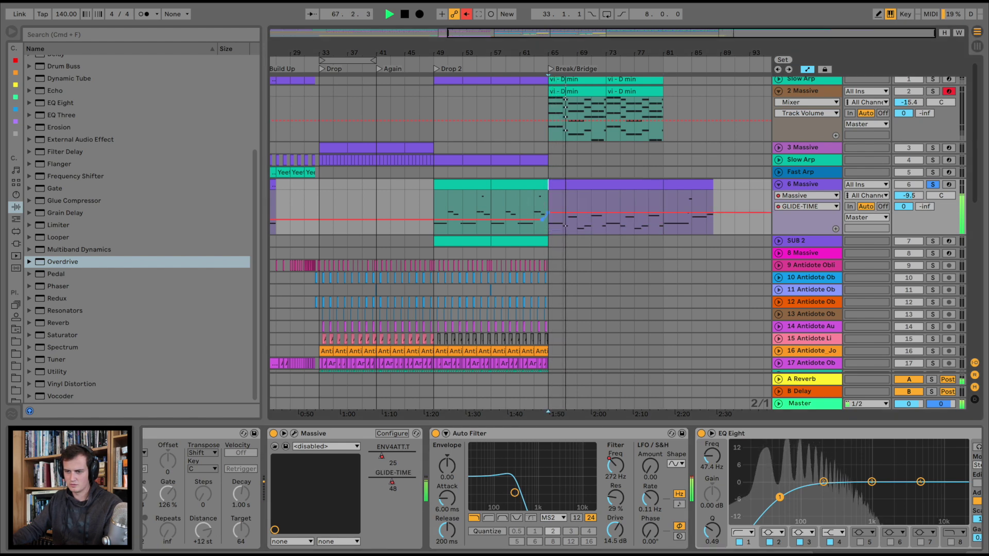
- Lengthen all notes in the 6 Massive Break/Bridge clip so they slightly overlap the following notes, and replay the section
double_click(573, 184)
click(477, 372)
key(space)
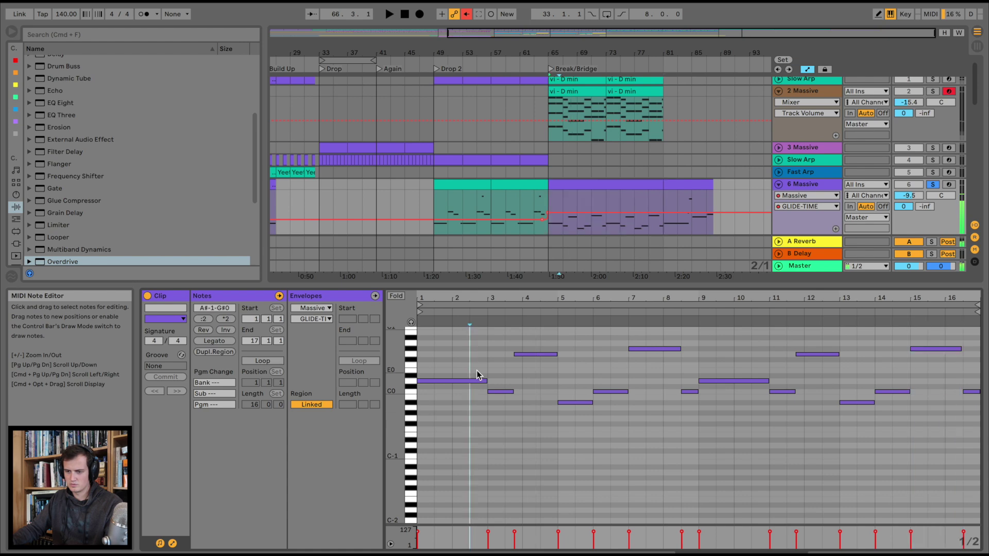
key(super+a)
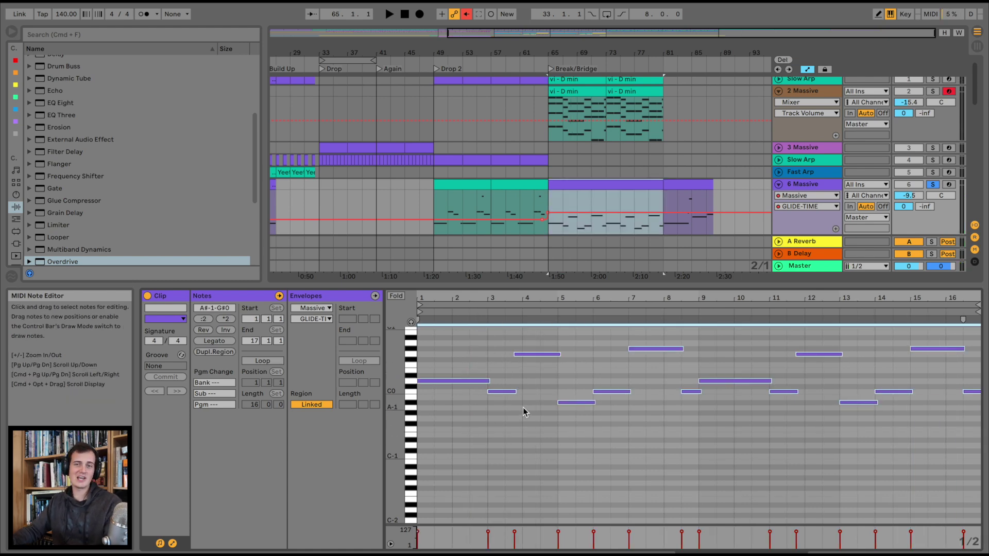
key(space)
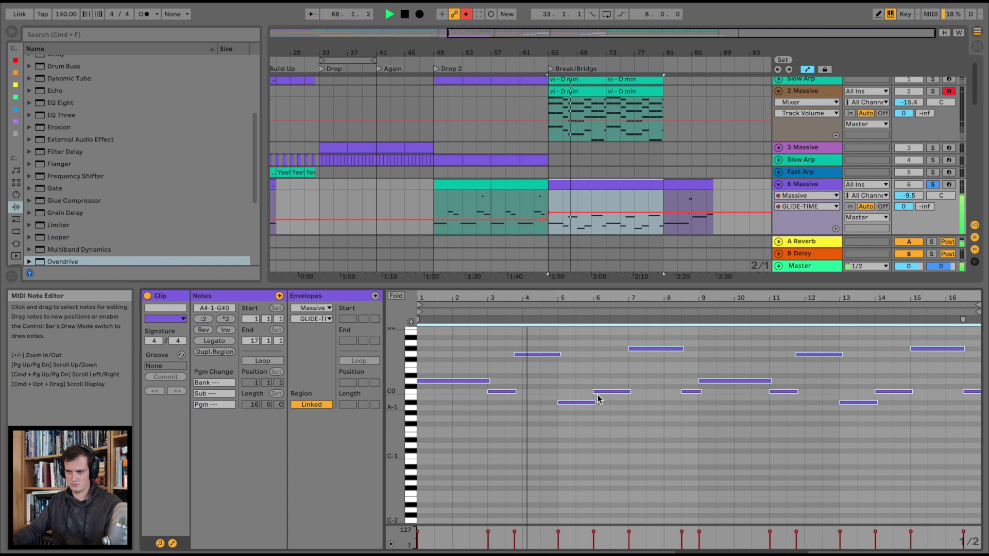
- Check the 6 Massive synth's oscillator settings, arm the track and turn off its Auto Filter
double_click(825, 185)
click(294, 434)
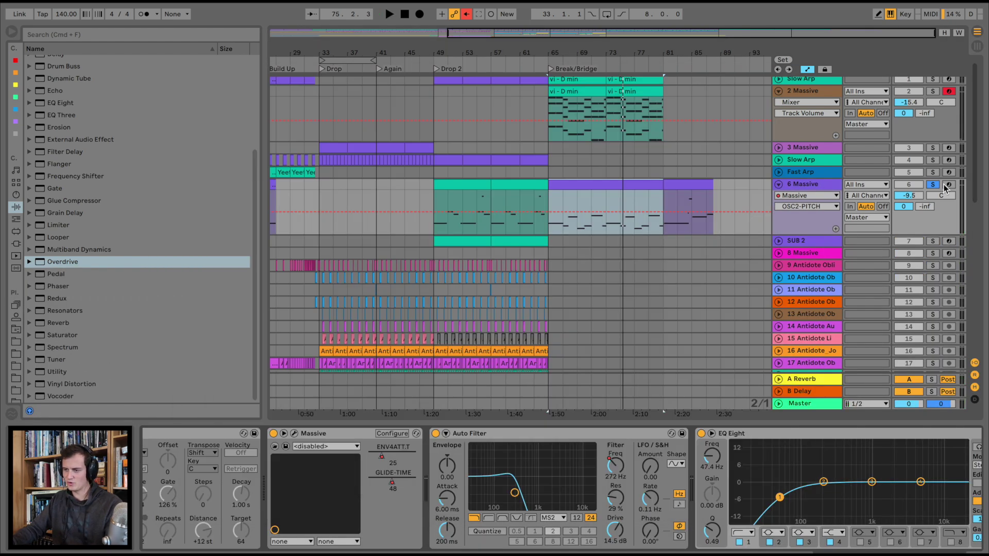
click(948, 184)
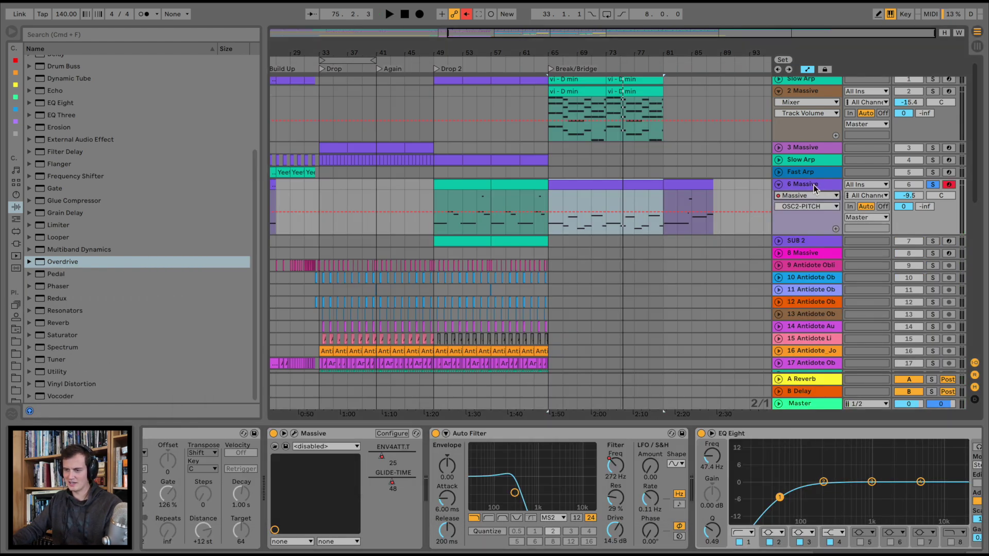
click(435, 433)
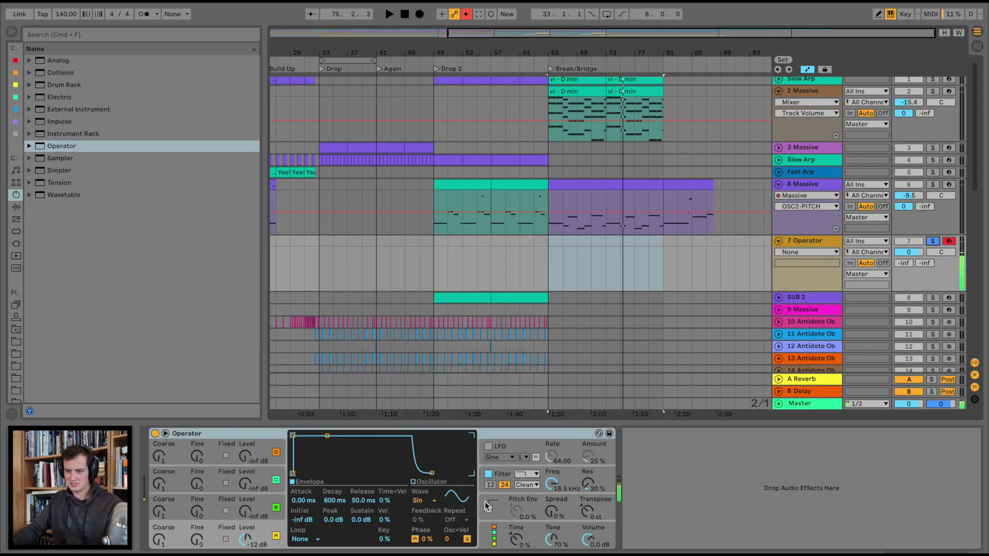
- On a new Operator track, give oscillator A the SqD wave and set oscillator B to -22 dB, coarse 6 and fine 25
click(424, 501)
click(444, 452)
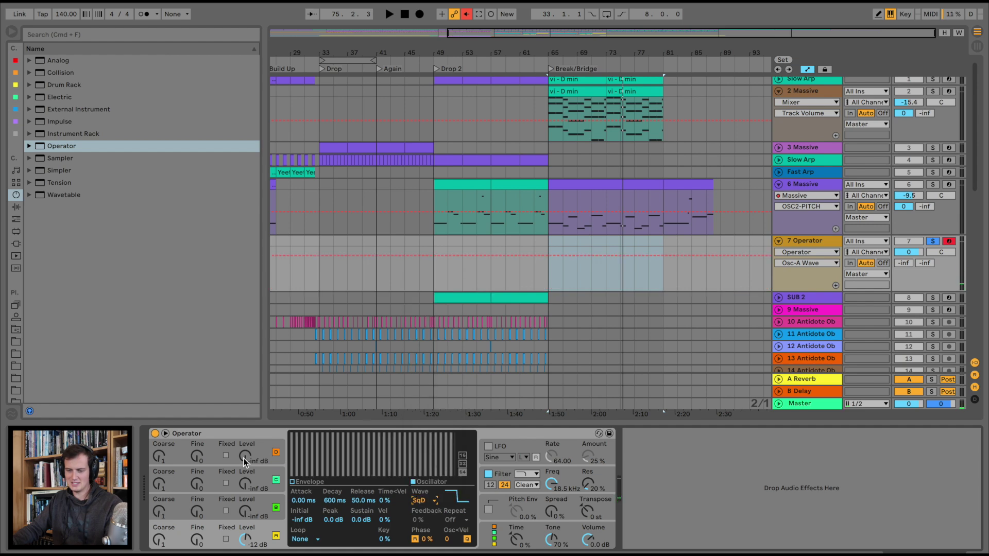
drag(244, 509, 244, 497)
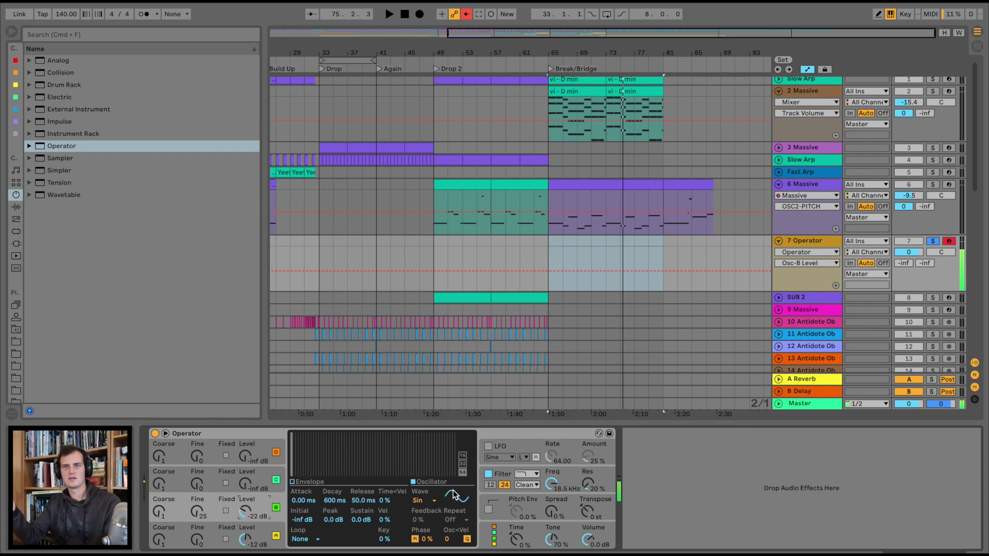
drag(166, 512, 165, 498)
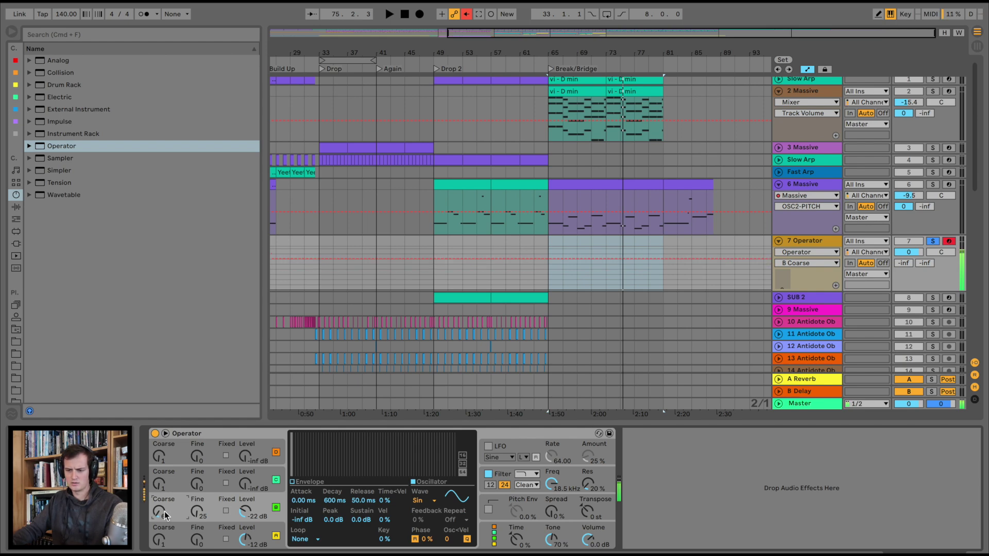
- Copy the 6 Massive Break/Bridge clip to the 7 Operator track and lower Operator's filter frequency to 231 Hz during playback
key(space)
drag(620, 188, 623, 237)
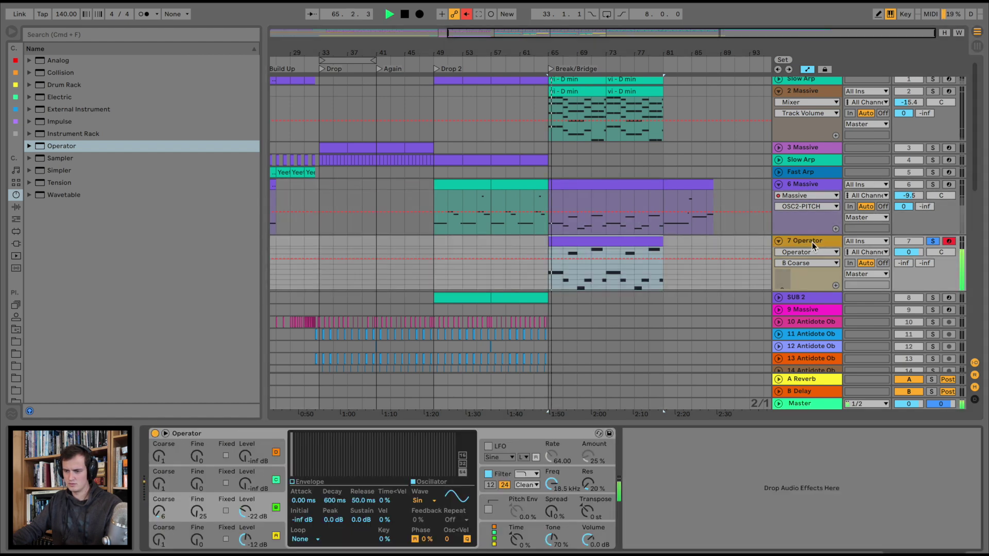
drag(551, 484, 551, 531)
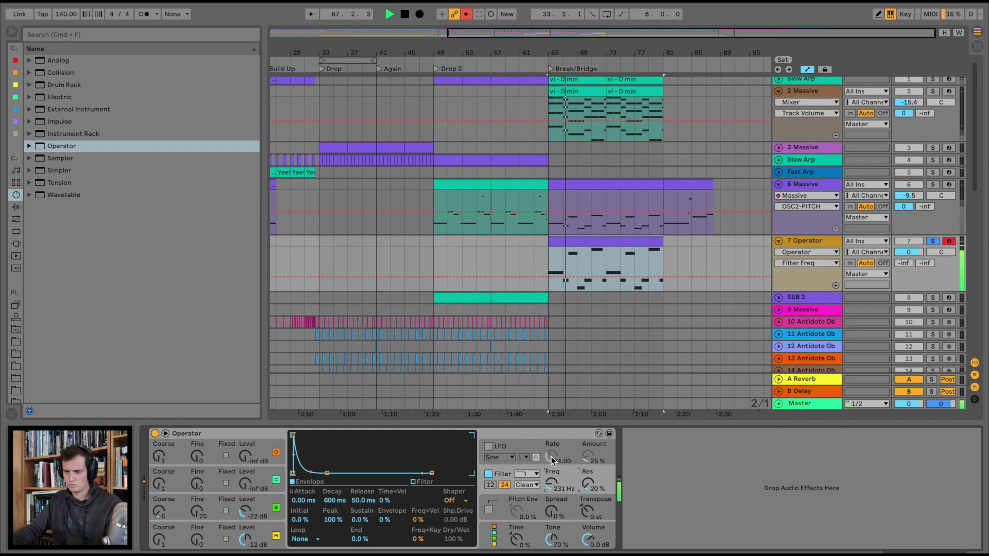
- Copy the C Minor scale device from 6 Massive to the front of the 7 Operator device chain
click(812, 185)
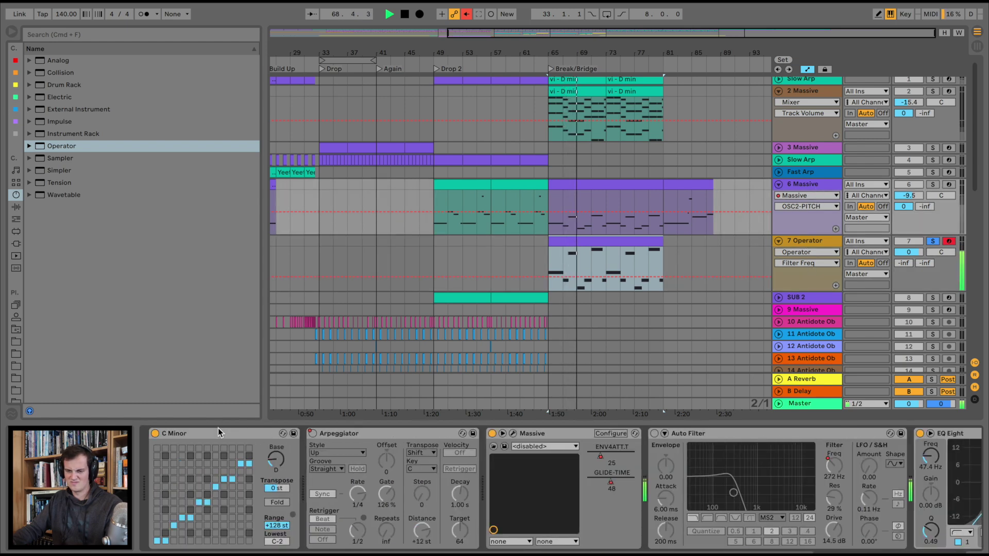
click(596, 241)
key(space)
- Turn on Operator's glide with a 50.0 ms time and limit it to 1 voice
click(651, 534)
click(648, 536)
click(651, 522)
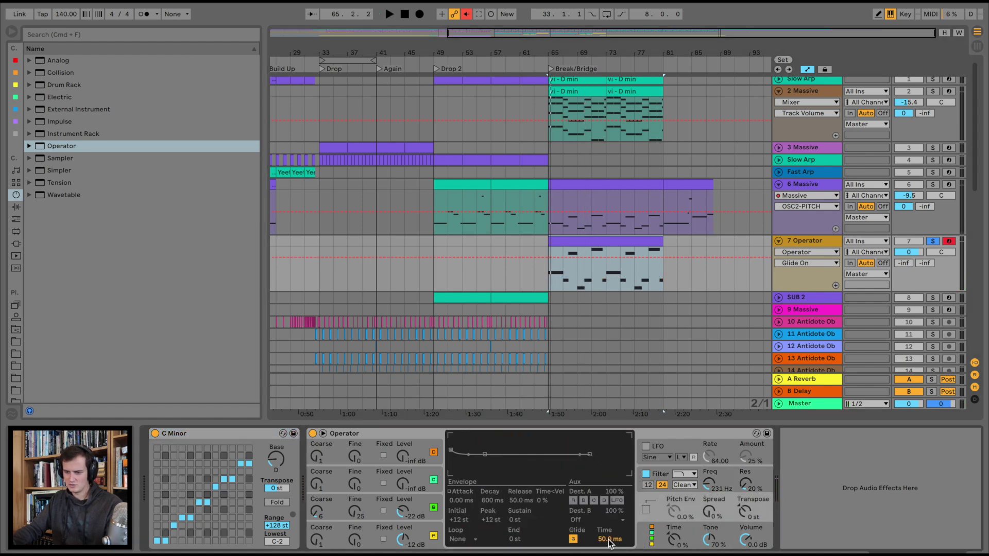
click(650, 533)
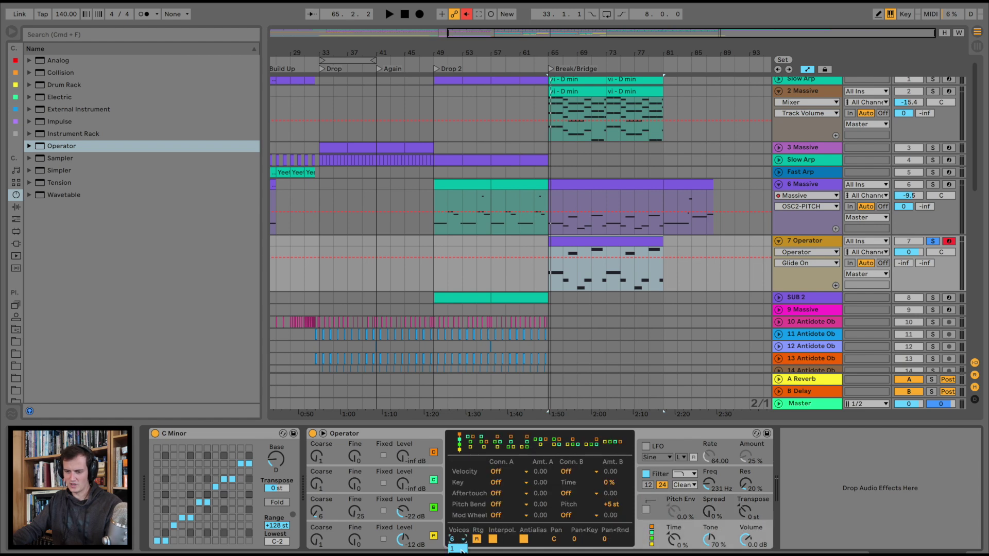
click(462, 548)
- While the break plays, set Operator's oscillator B to -38 dB, coarse 3 and fine 18, and its spread to 88%
key(space)
drag(403, 511, 402, 534)
drag(316, 513, 316, 522)
drag(402, 511, 352, 520)
drag(709, 511, 709, 491)
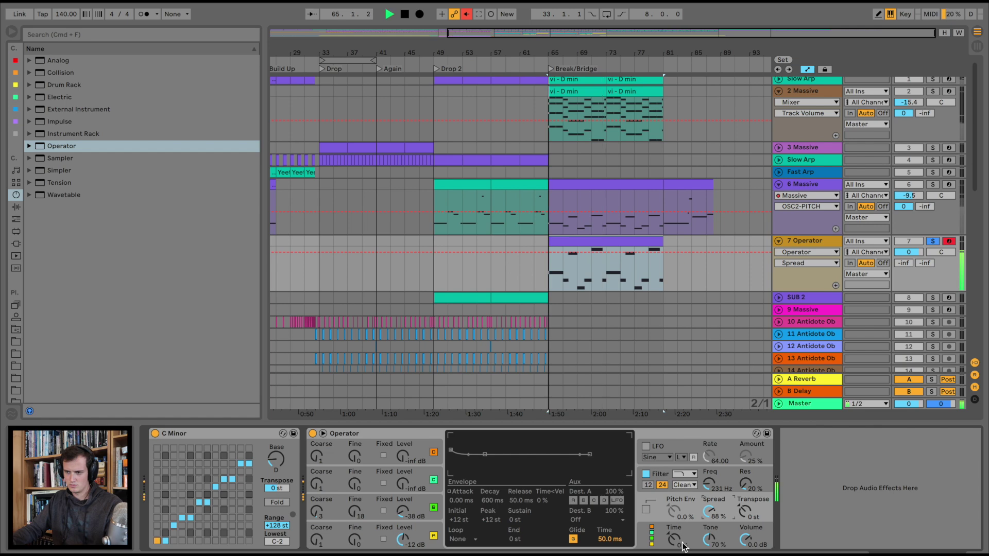
- Solo 6 Massive together with 7 Operator and turn the 6 Massive Auto Filter back on
click(932, 183)
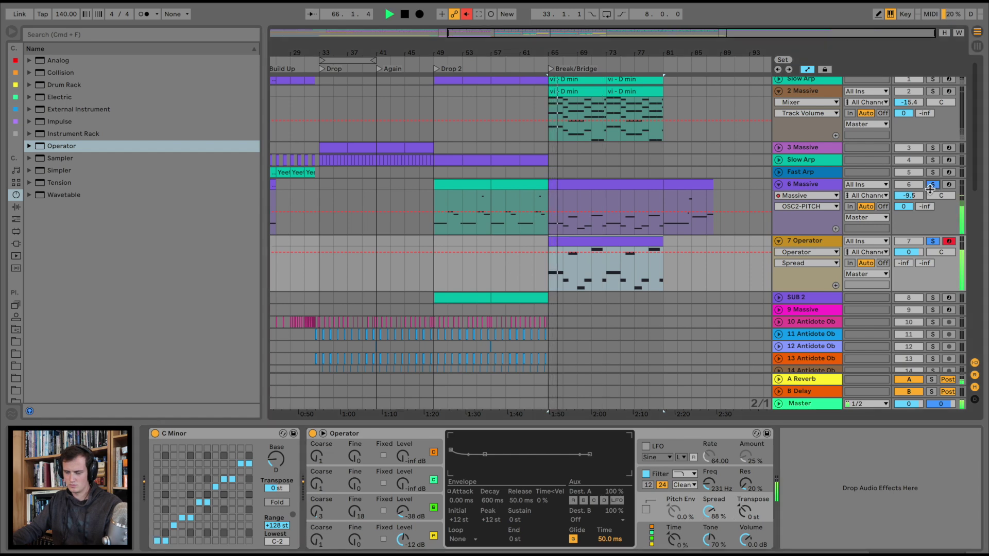
click(814, 184)
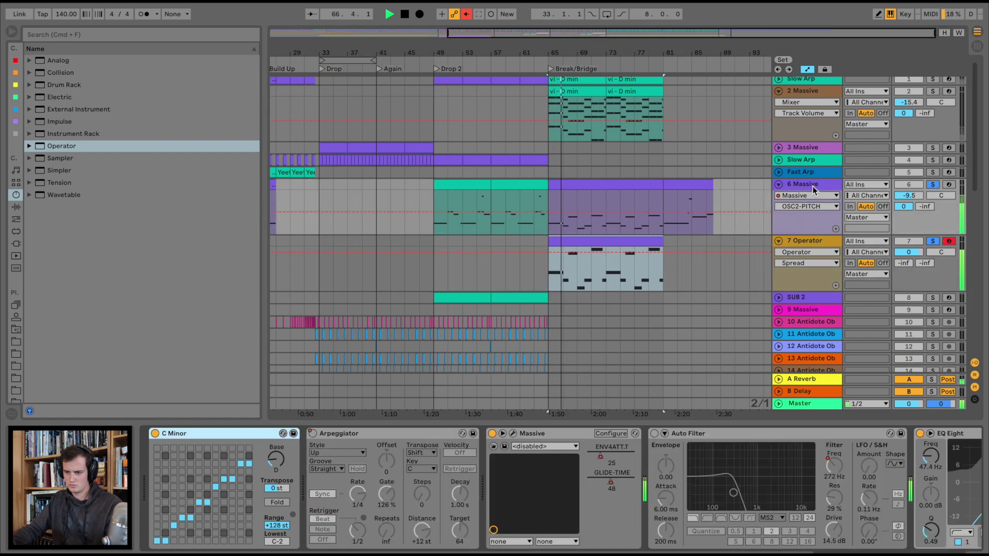
click(654, 434)
- Transpose all notes in the 7 Operator Break/Bridge clip up one octave
click(806, 241)
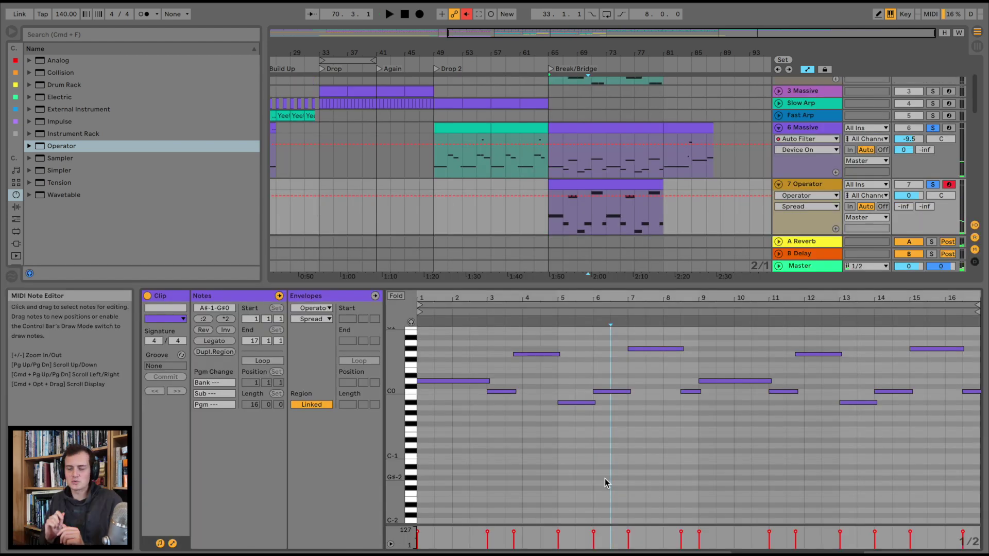
key(super+a)
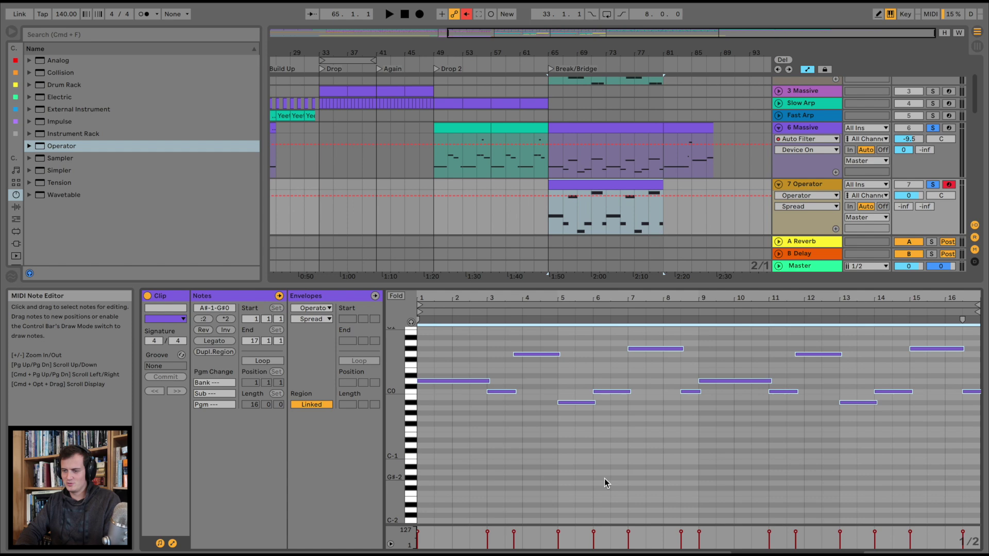
scroll(604, 478, up, 3)
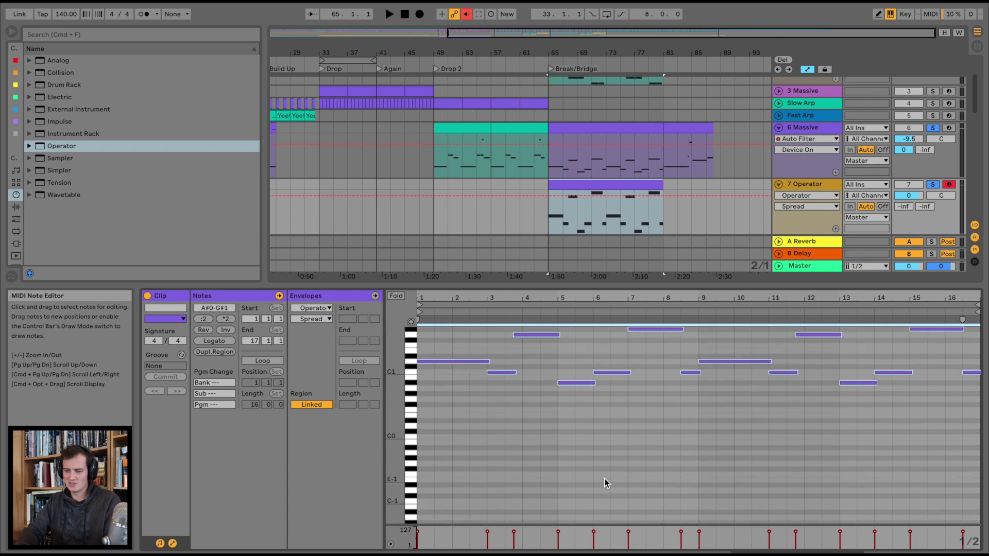
- Move the 7 Operator notes back down an octave and set Operator's filter to 179 Hz with 45% resonance during playback
key(space)
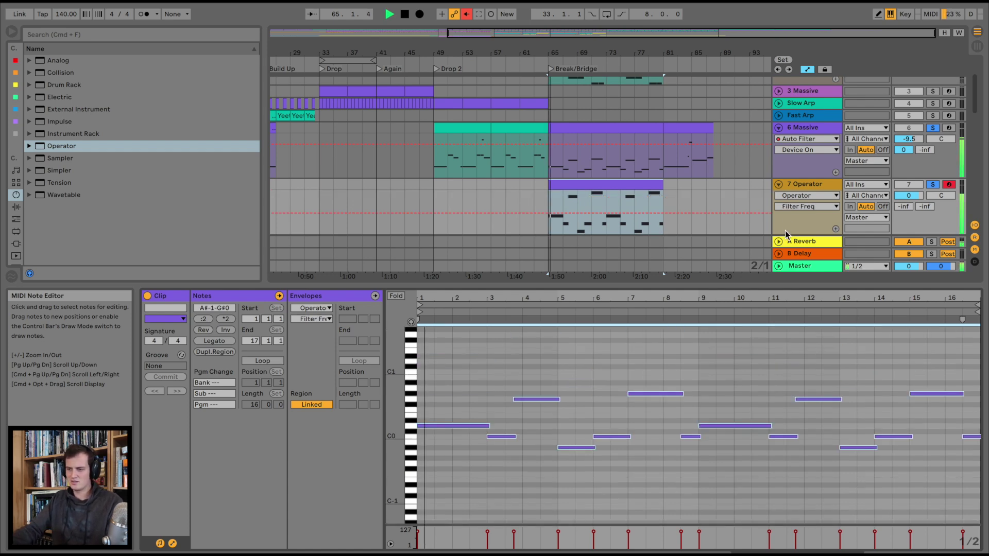
key(shift+Tab)
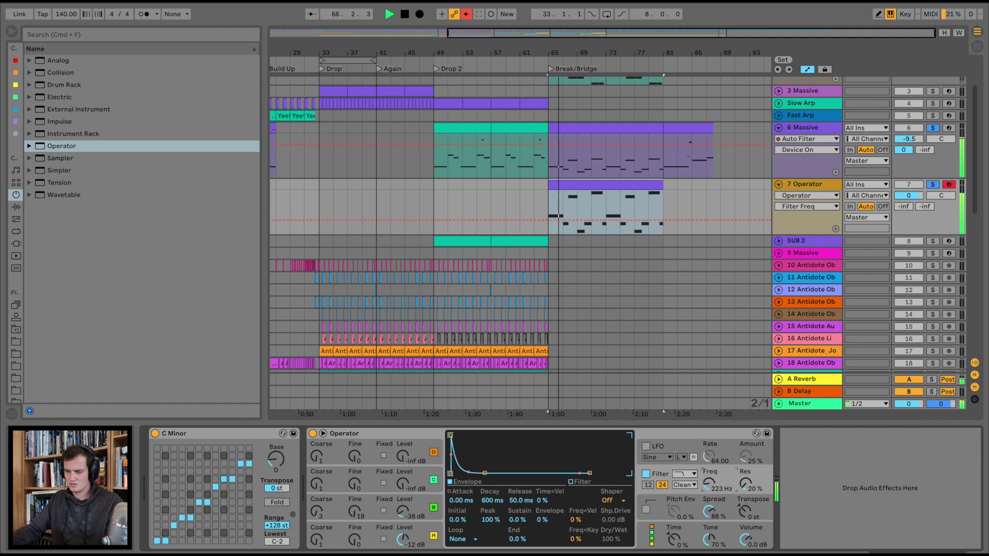
drag(745, 484, 709, 483)
click(709, 484)
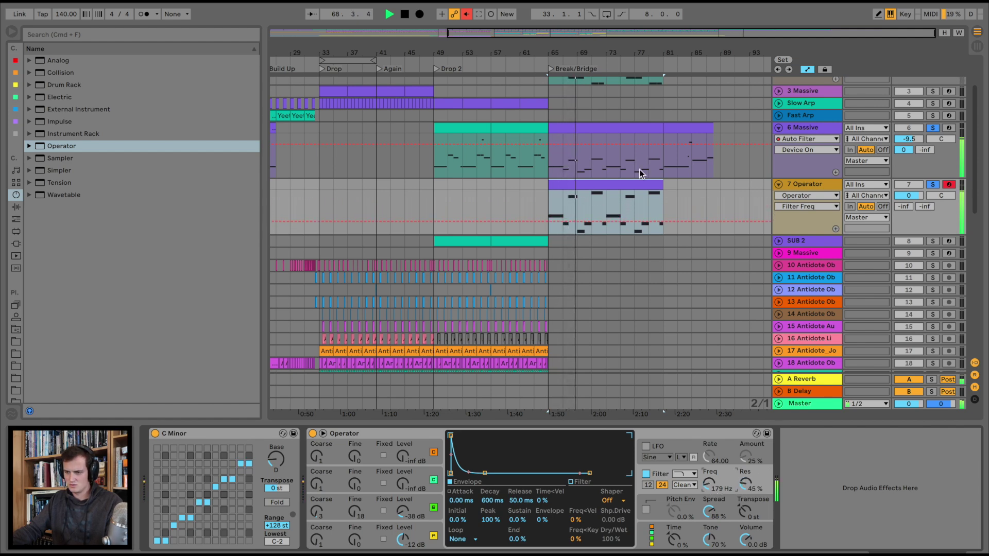
- Automate Operator's filter frequency to rise from bar 73 to bar 81 and set the track's A Reverb send to 0
drag(645, 49, 642, 70)
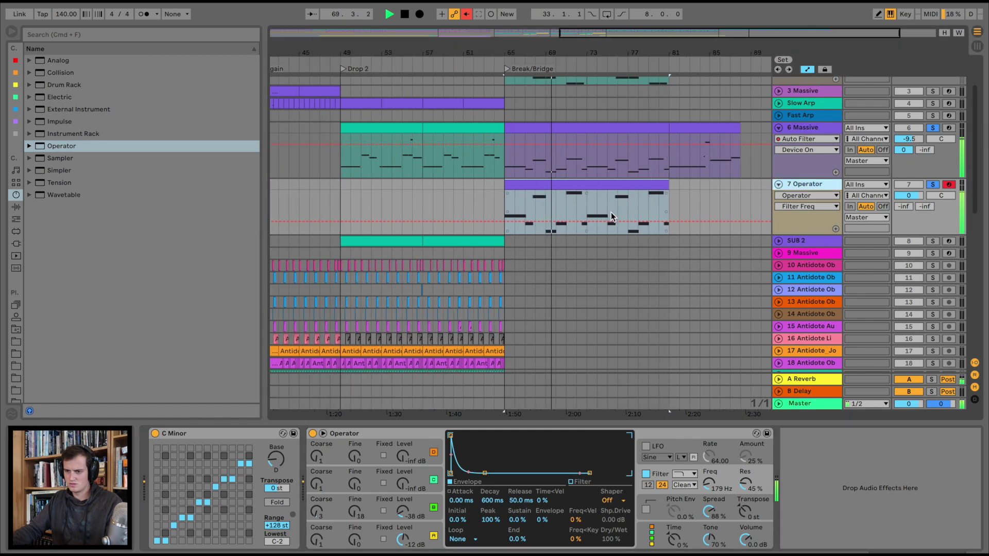
click(587, 222)
drag(669, 221, 668, 211)
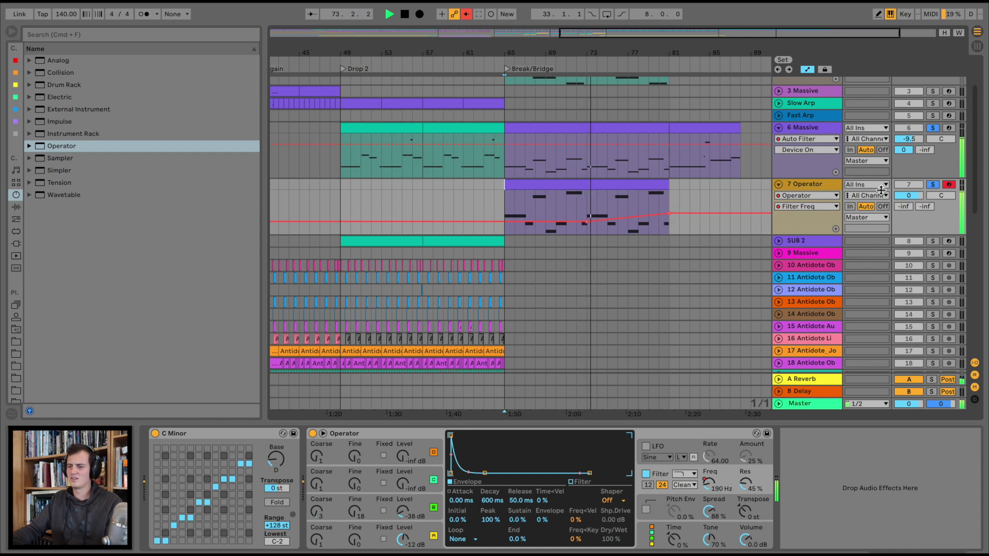
drag(901, 206, 901, 149)
- Add an EQ Eight to 7 Operator and make band 1 a low cut at 114 Hz
click(16, 207)
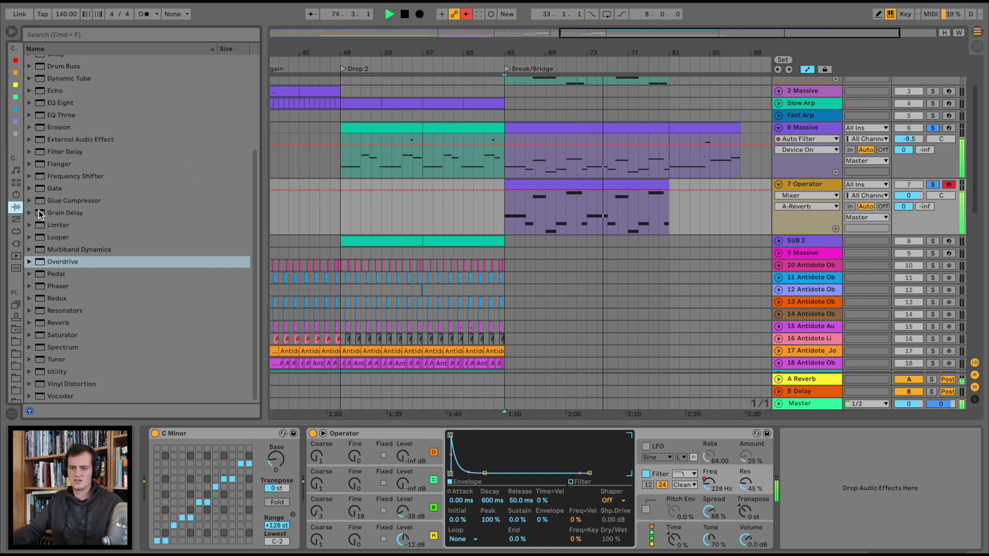
click(67, 103)
drag(67, 103, 804, 494)
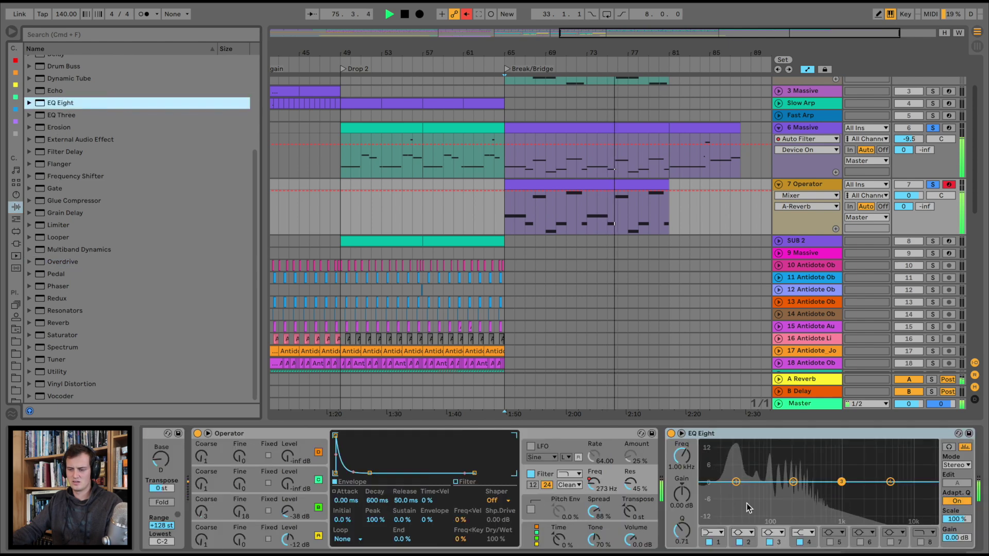
click(716, 533)
click(715, 552)
drag(736, 490, 775, 496)
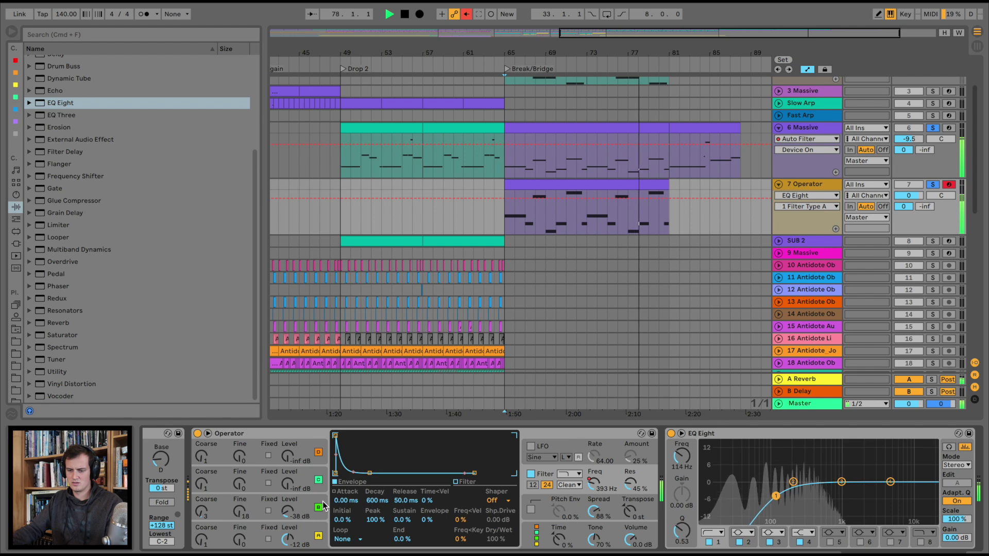
- Switch Operator's oscillator B waveform to Square D and preview it near the end of the Break/Bridge
drag(287, 512, 287, 504)
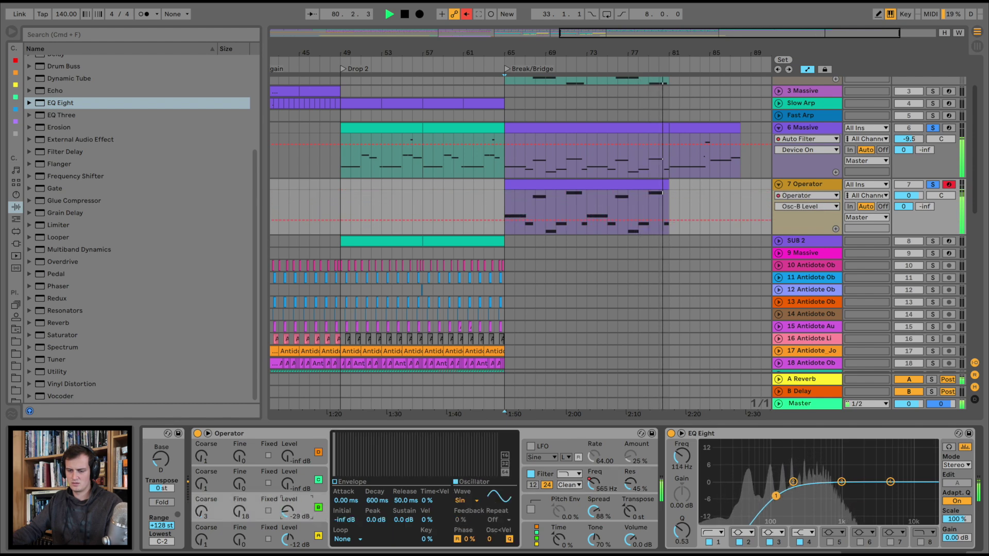
click(468, 501)
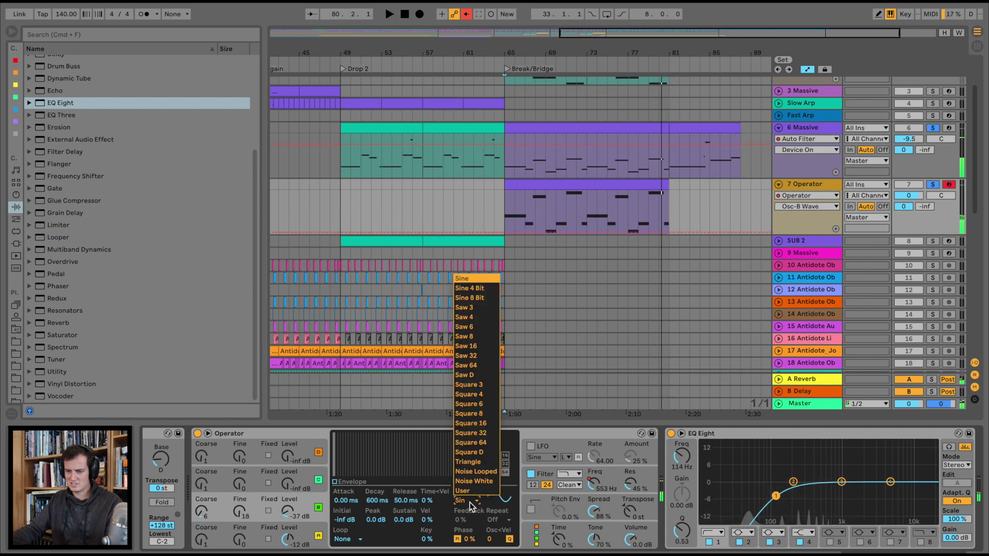
click(486, 453)
key(space)
click(653, 228)
key(space)
- Set Operator's oscillator B fine tuning to 20 and raise its level to about -21 dB while playing
key(space)
drag(239, 516, 285, 515)
key(space)
click(201, 511)
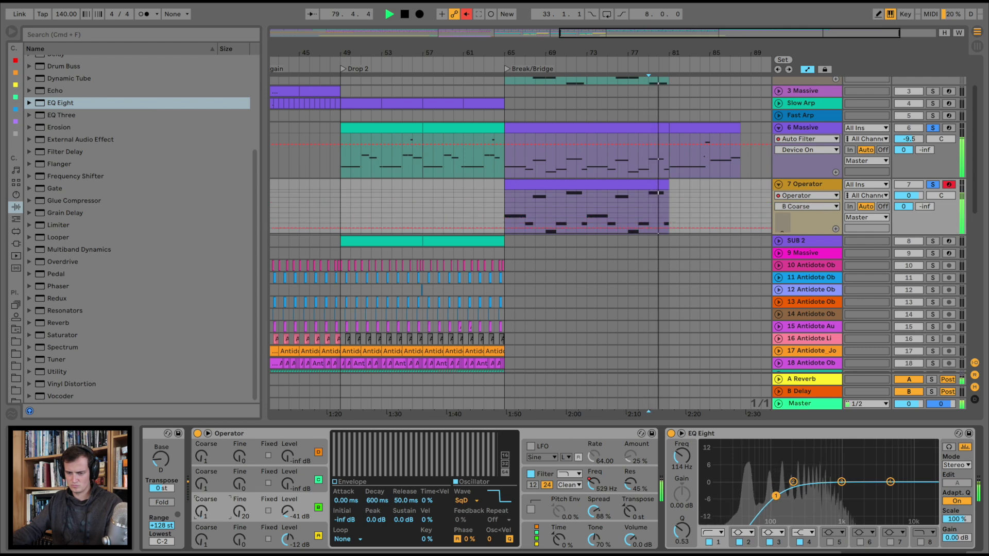
drag(286, 513, 287, 507)
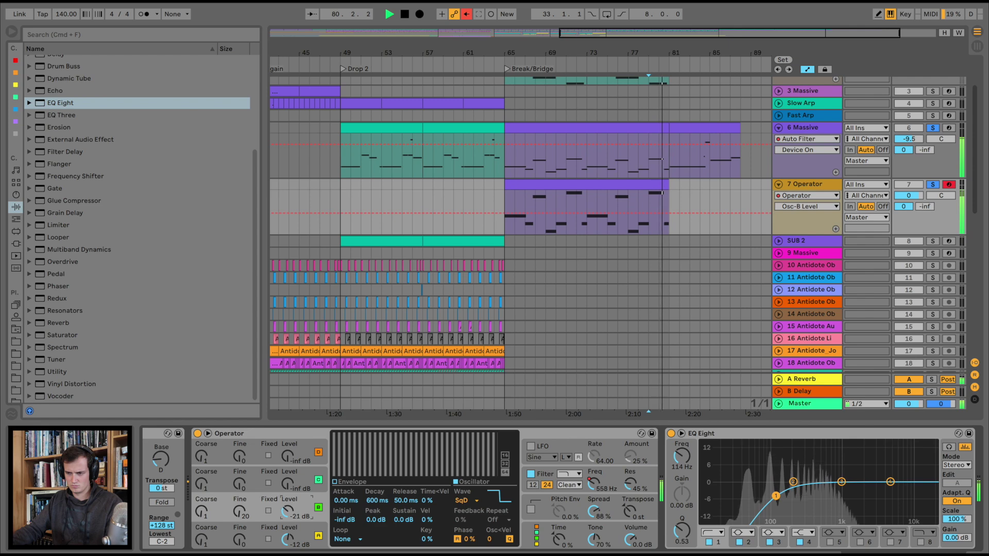
- Set Operator's spread to 31% and glide time to 79.4 ms, and unsolo and fold 6 Massive and 7 Operator
click(530, 190)
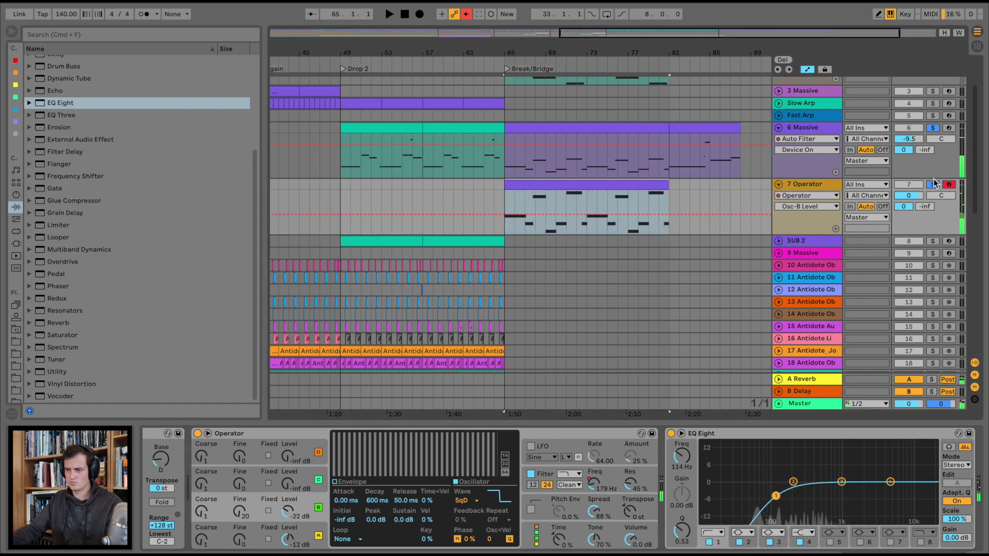
click(531, 508)
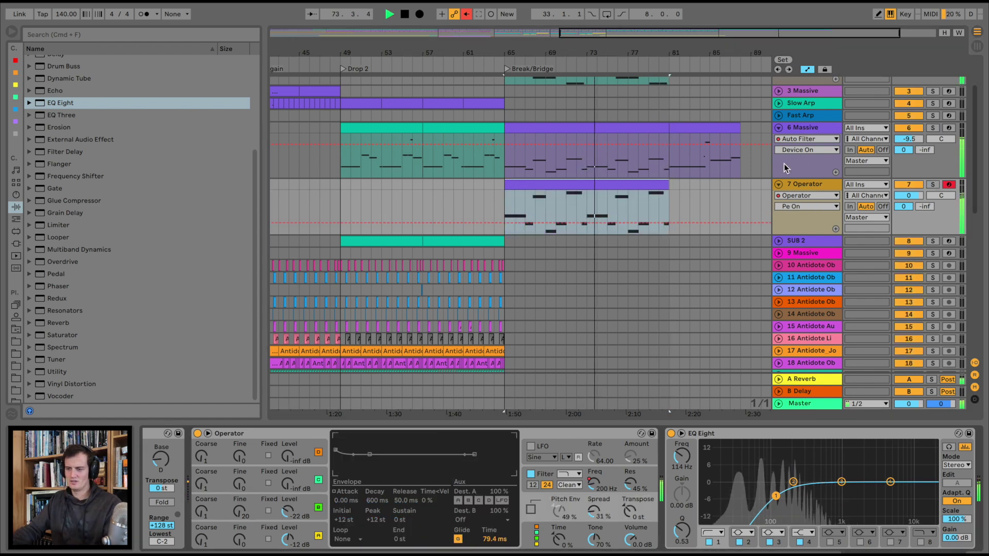
click(778, 127)
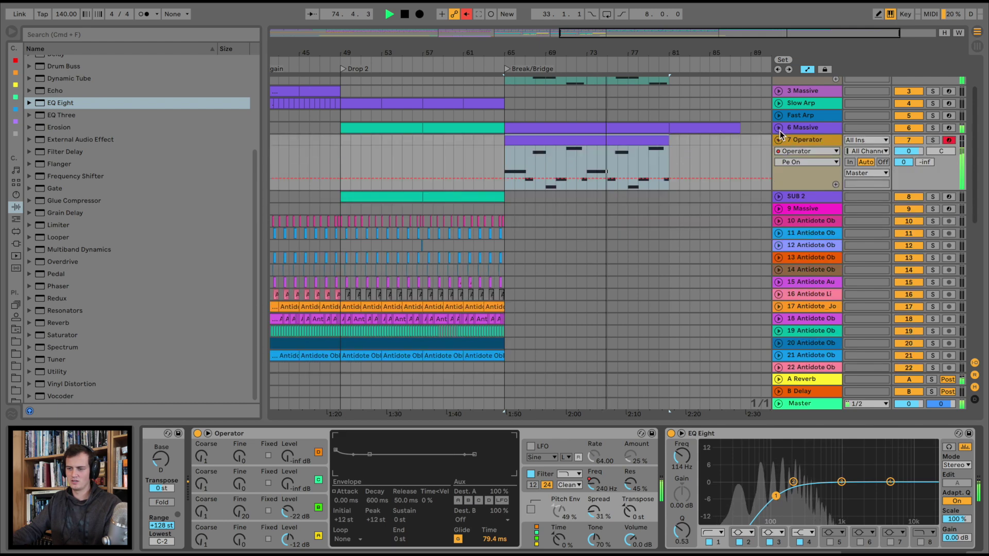
click(778, 140)
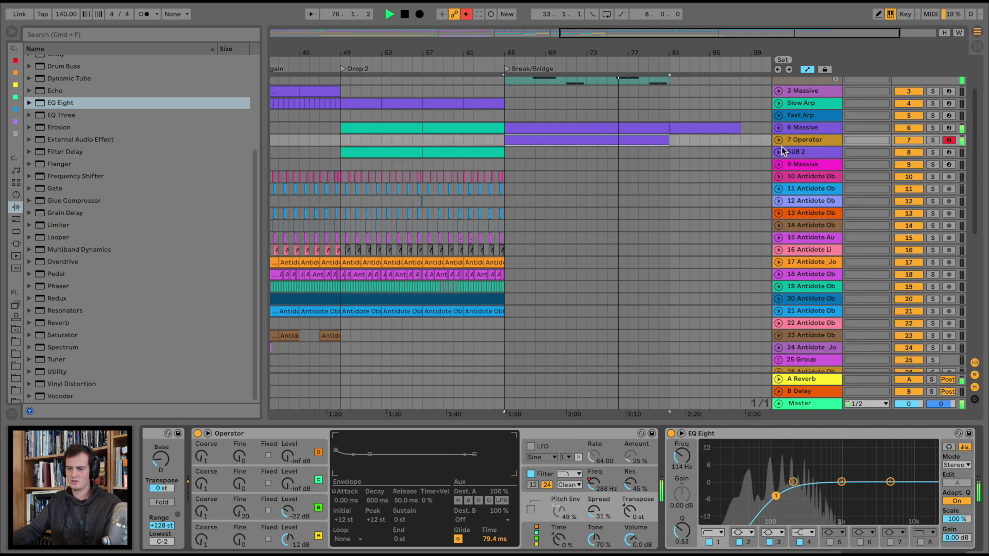
scroll(697, 154, up, 3)
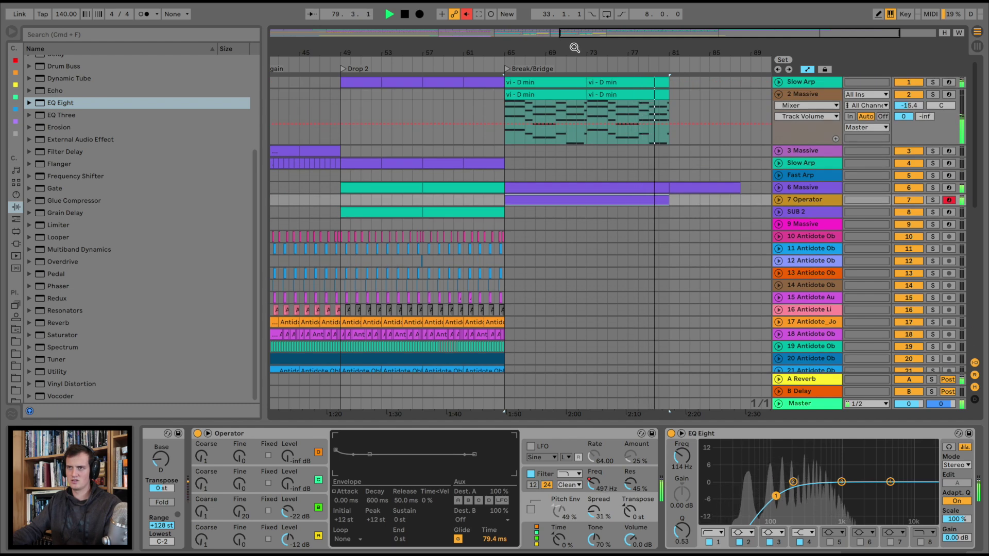
- Remove the 6 Massive clip past bar 81 and copy the verse and build-up, bars 9 to 33, across all tracks
drag(489, 545, 491, 545)
key(space)
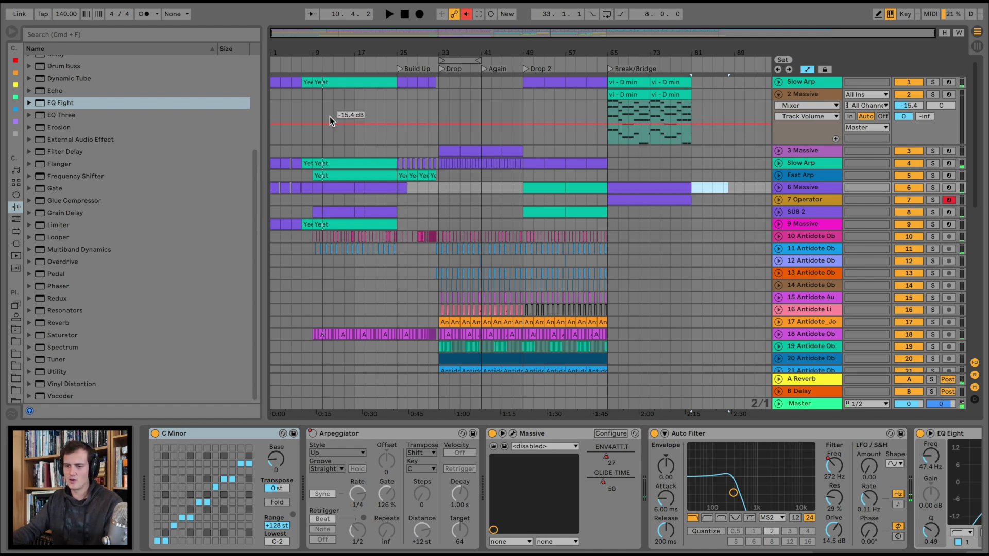
click(320, 82)
scroll(394, 105, down, 10)
shift+click(441, 340)
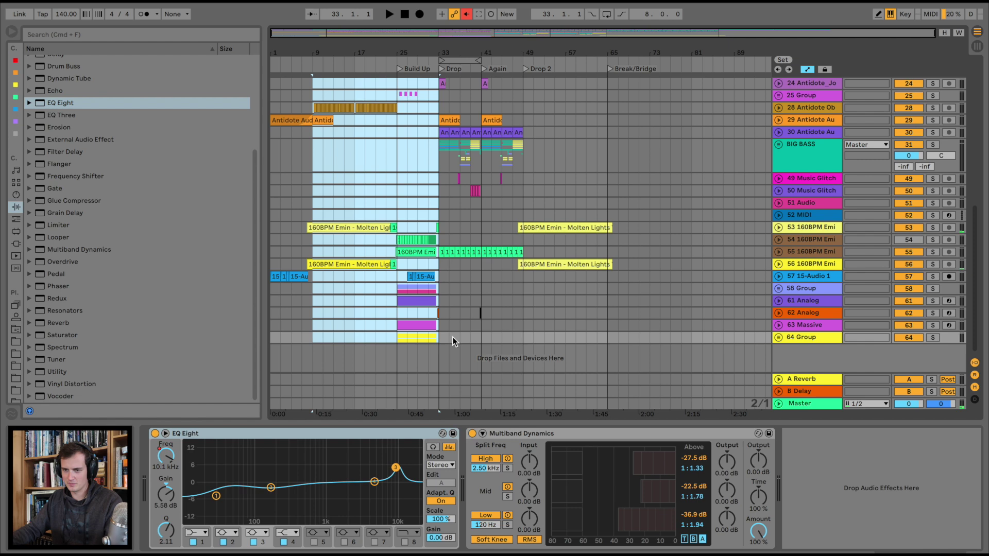
scroll(461, 246, up, 10)
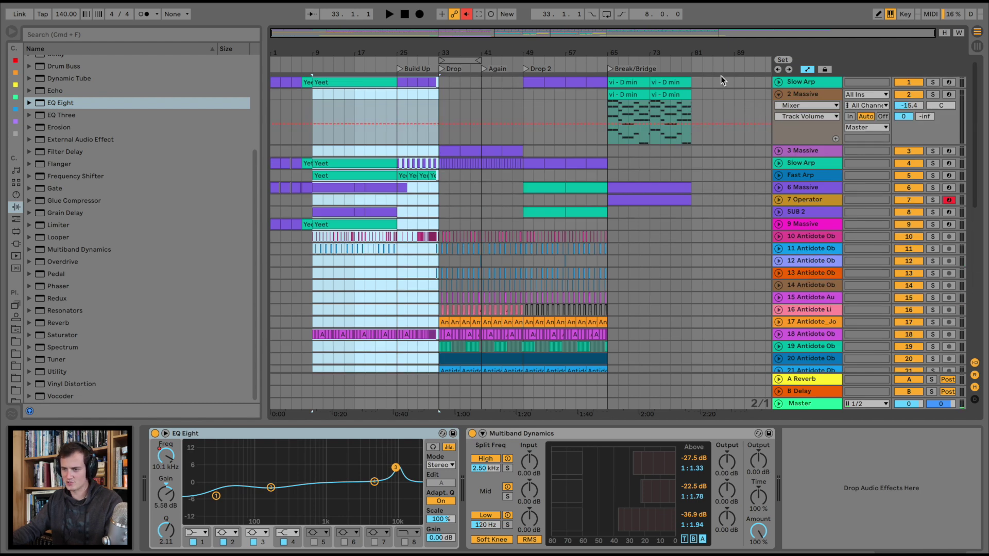
- Add a locator named Verse 2 at bar 81 and paste the copied verse and build-up there
click(693, 81)
right_click(694, 69)
click(731, 97)
text(Verse 2)
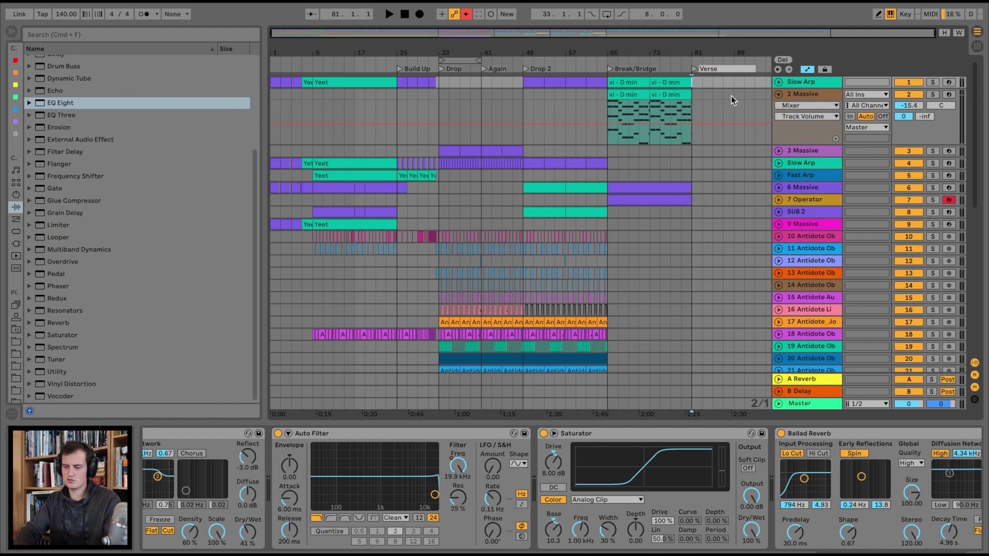
key(Return)
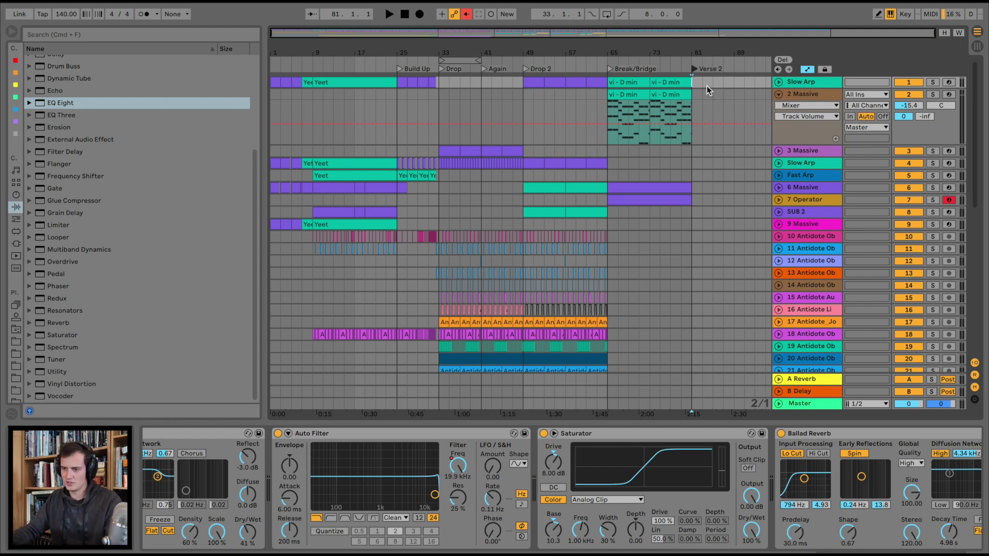
key(super+v)
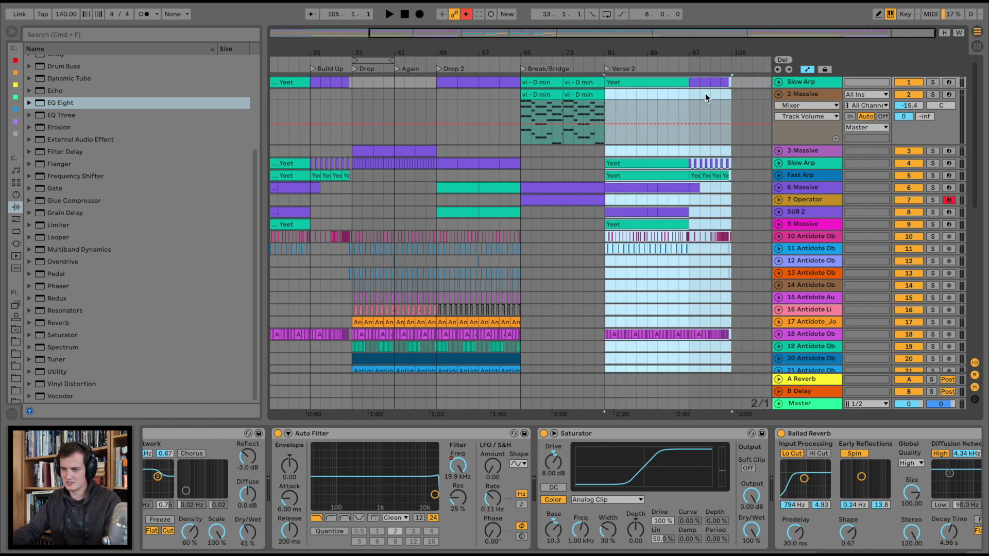
- Add a locator named Build 2 at bar 97, where the pasted build-up starts
right_click(693, 68)
click(728, 93)
text(Bu)
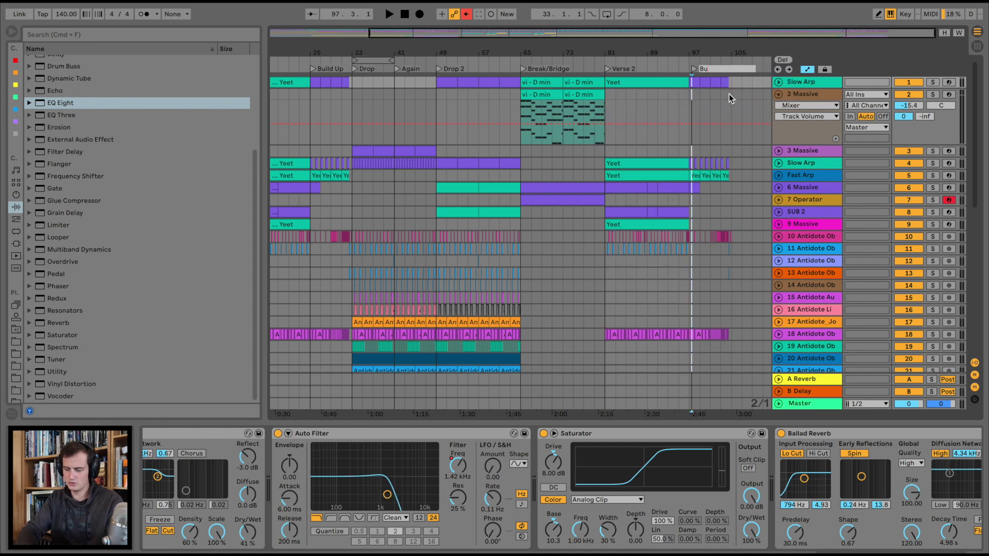
text(ild 2)
key(Return)
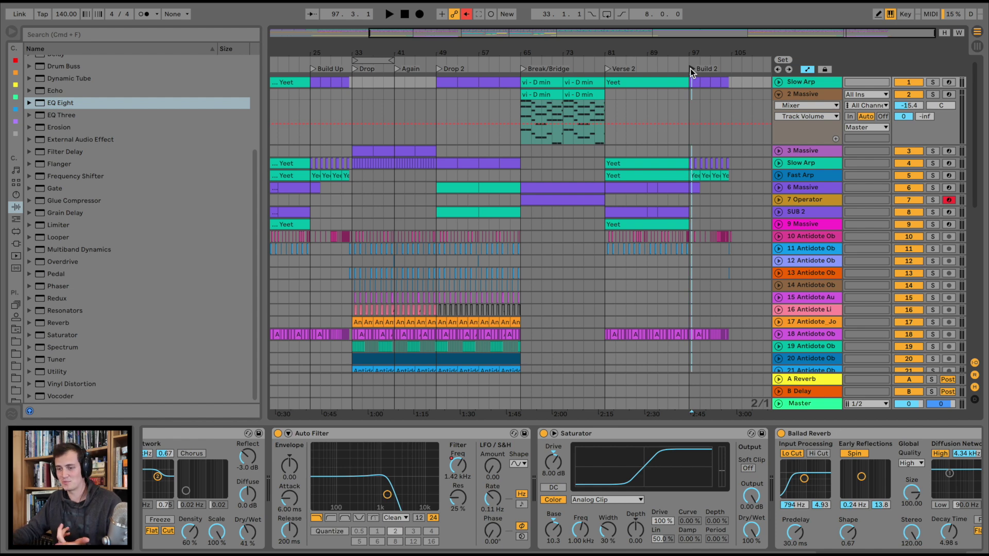
click(692, 70)
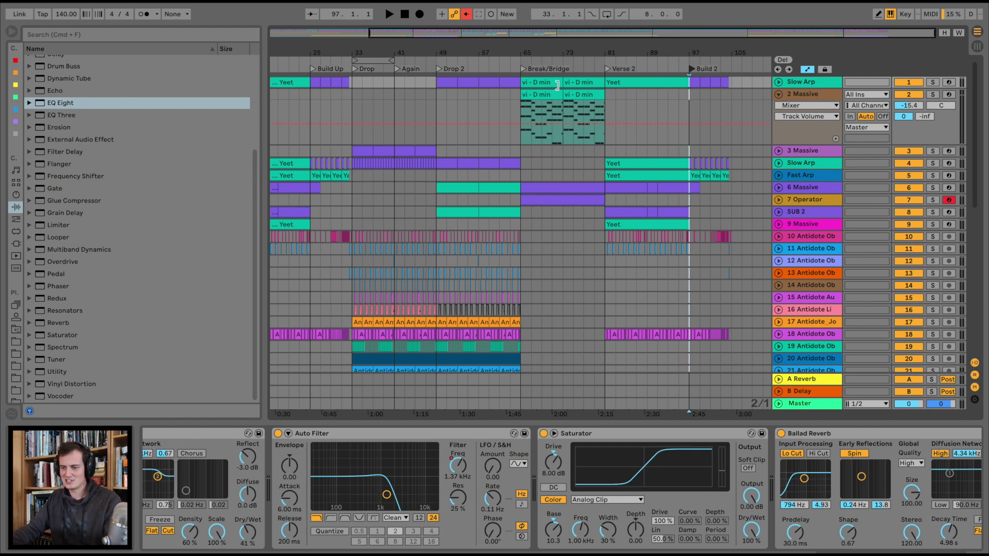
- Delete the Verse 2 drum clips on tracks 10 and 11 and across tracks 16 to 20
scroll(559, 93, left, 5)
scroll(558, 140, right, 7)
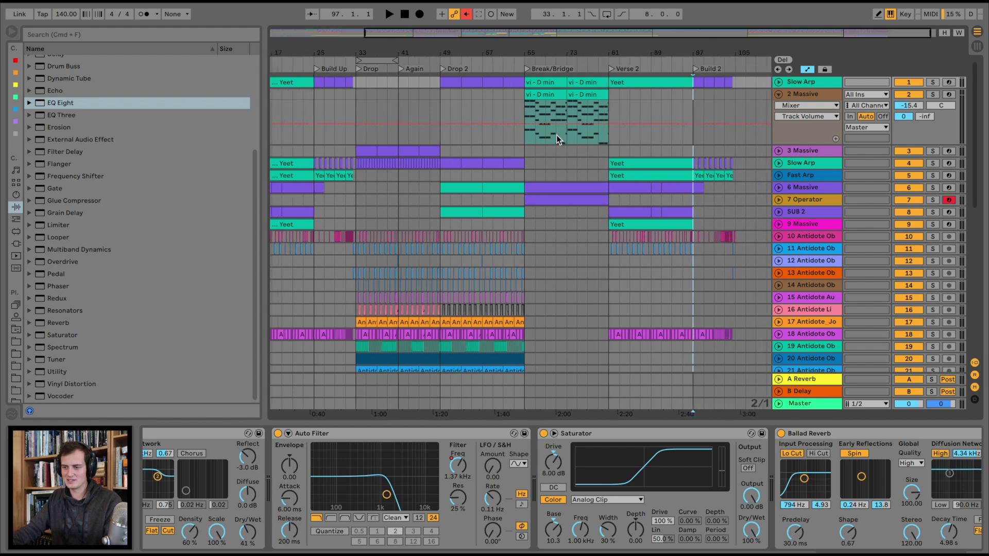
drag(718, 48, 718, 63)
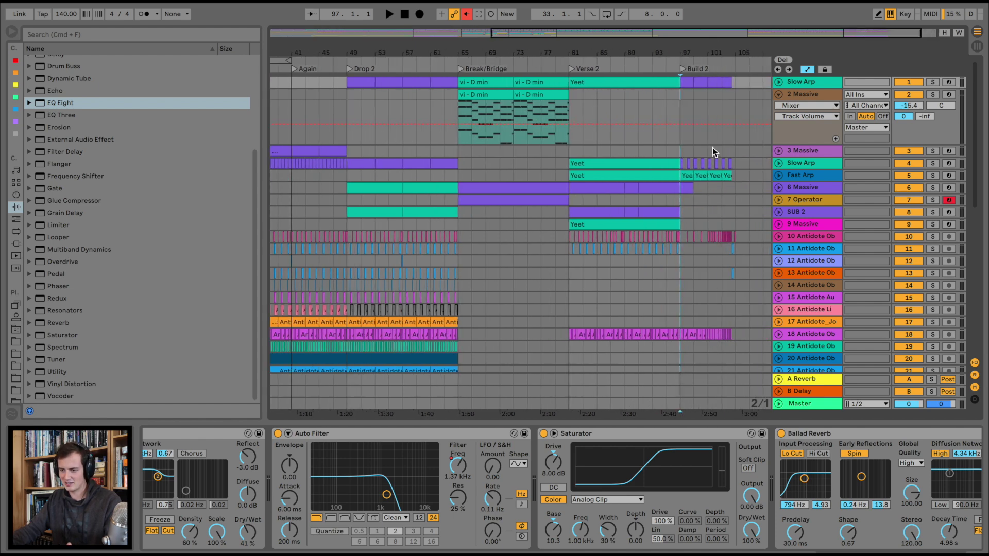
scroll(713, 147, down, 4)
scroll(713, 147, right, 1)
drag(535, 163, 665, 193)
drag(556, 241, 658, 283)
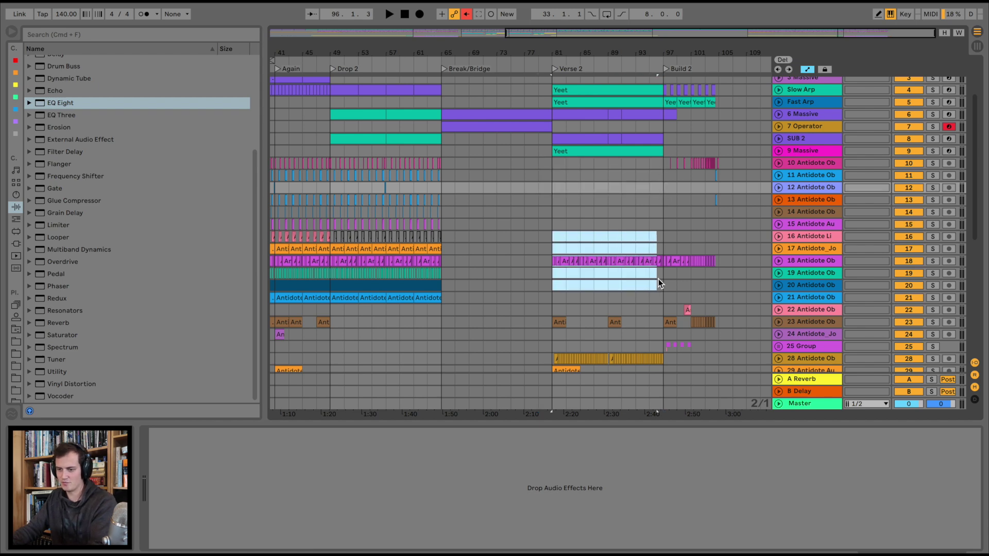
key(Delete)
- While playing from bar 81, delete the Verse 2 clips on the 28 Antidote Ob and 23 Antidote Ob tracks
click(547, 208)
key(space)
scroll(547, 208, down, 5)
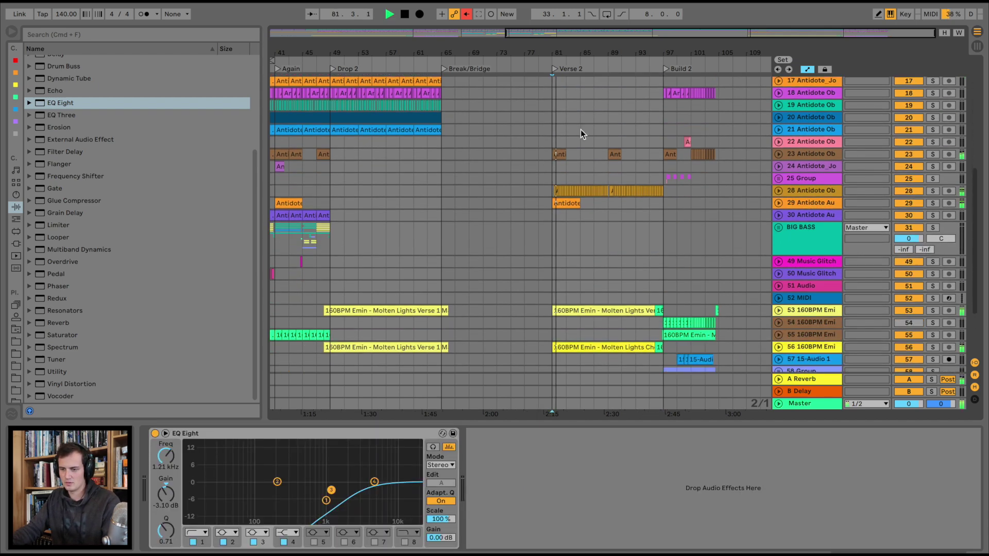
drag(620, 48, 621, 67)
drag(460, 192, 718, 186)
key(Delete)
click(482, 153)
drag(445, 153, 672, 150)
key(Delete)
- Unfold the 6 Massive track and review its Verse 2 notes during playback
scroll(670, 150, up, 3)
scroll(668, 150, up, 5)
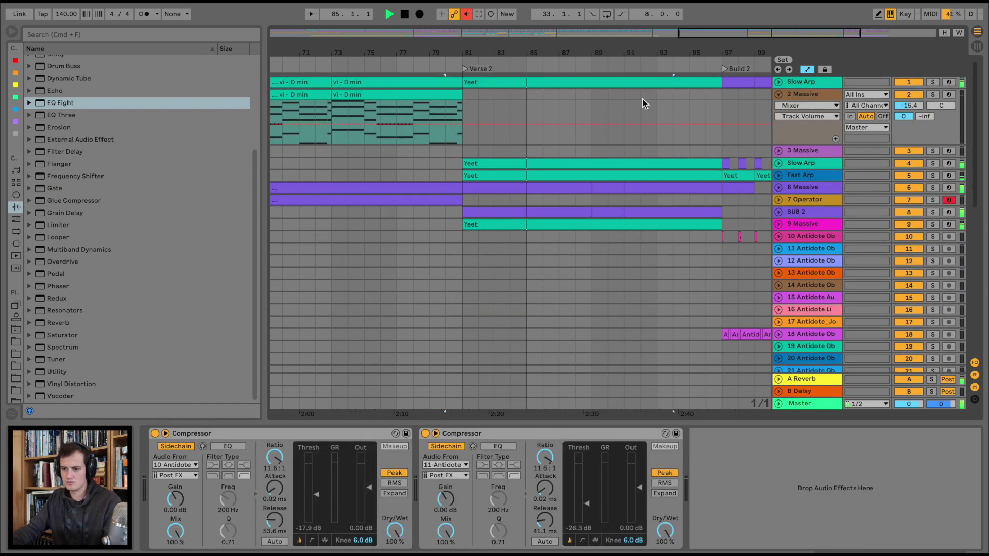
drag(626, 53, 627, 32)
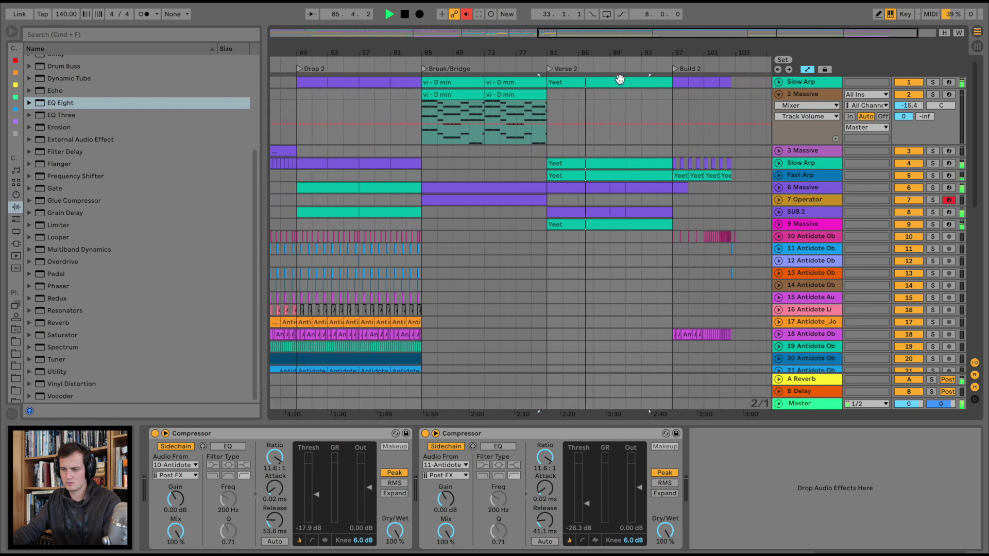
click(779, 188)
click(799, 190)
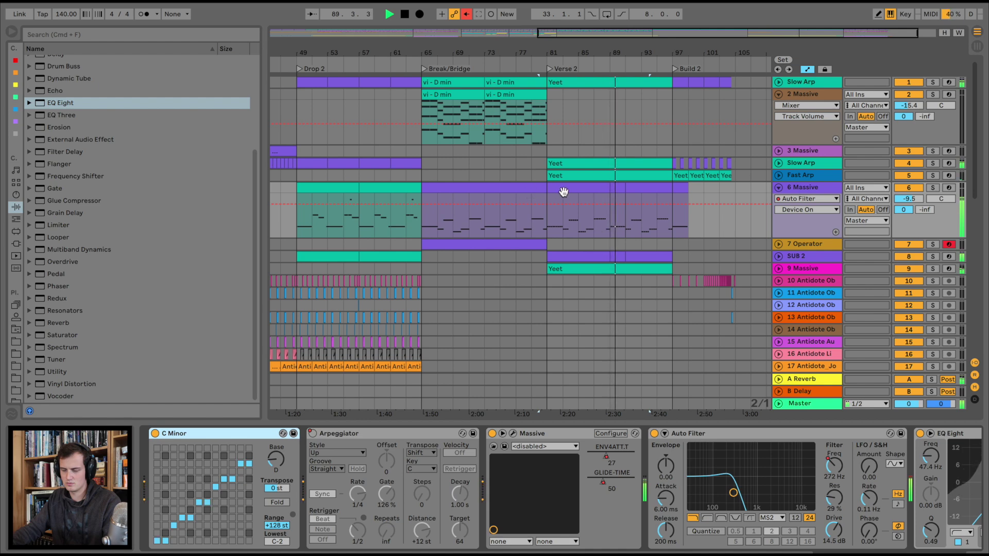
scroll(567, 192, right, 2)
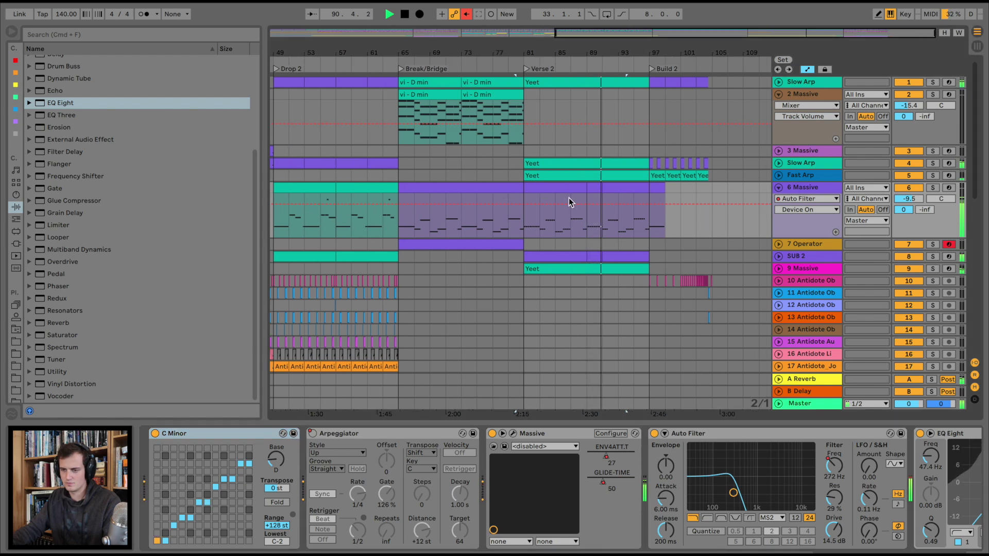
- Split the first Slow Arp track's Yeet clip at bar 89 and copy its second half onto 2 Massive
key(space)
drag(609, 57, 614, 143)
click(778, 82)
click(576, 119)
key(super+e)
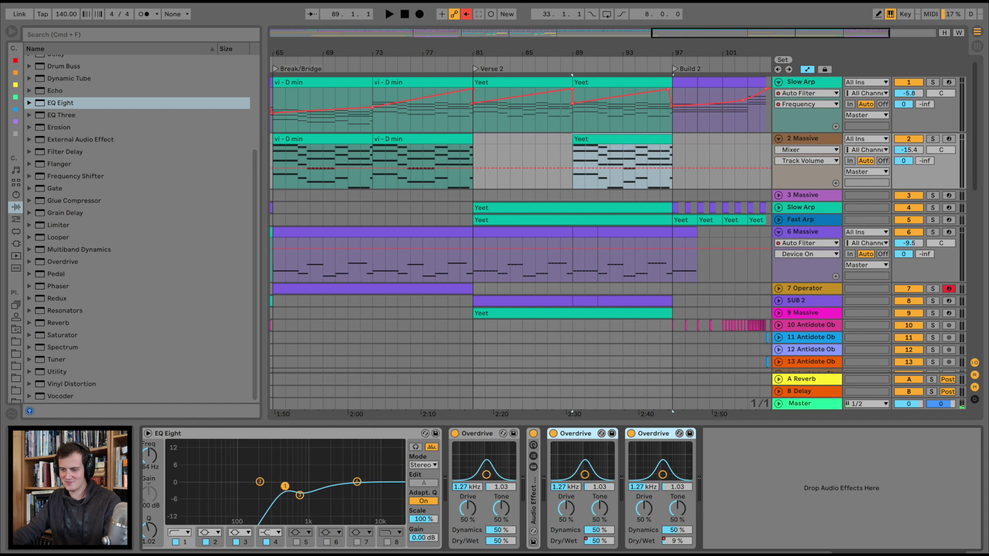
- Ramp 2 Massive's MACRO 1 automation up from about 0.06 at bar 89, and lower the first Slow Arp's filter frequency before bar 97
click(811, 138)
right_click(616, 451)
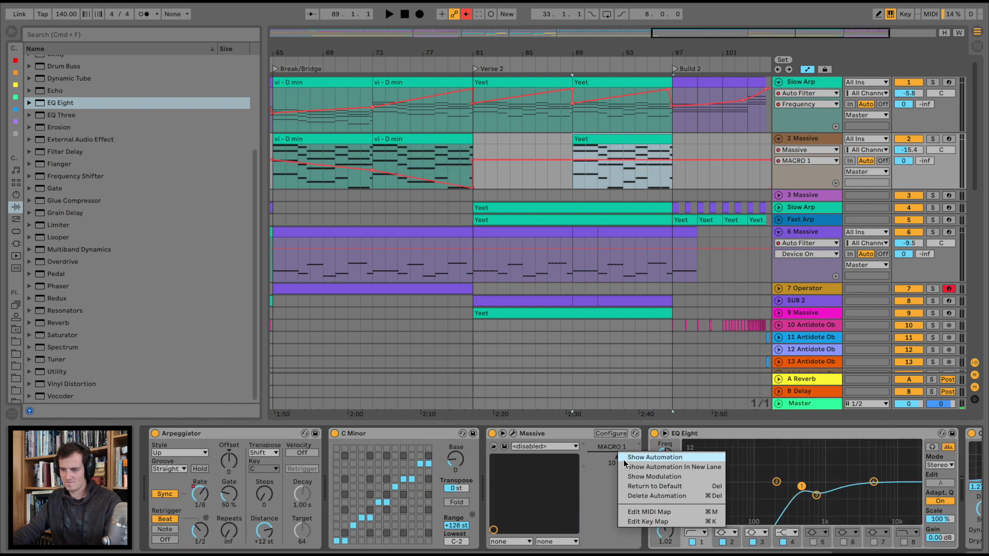
click(623, 458)
click(675, 156)
click(561, 157)
drag(573, 157, 572, 187)
key(space)
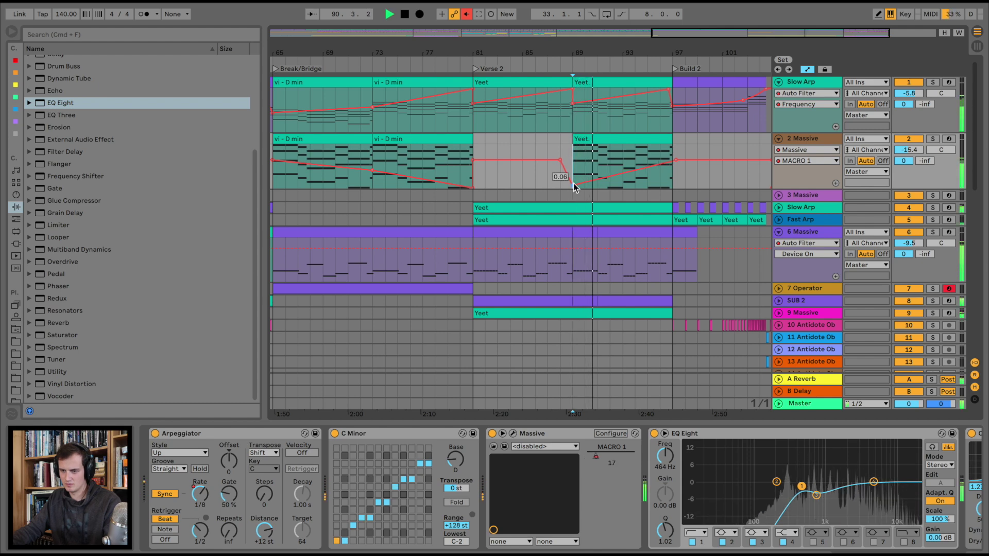
drag(668, 94, 667, 117)
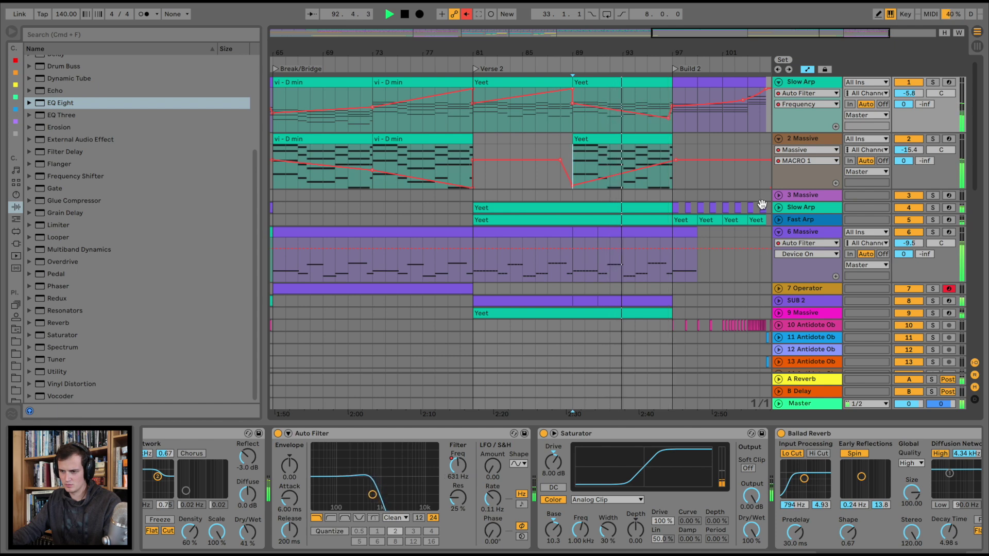
- Raise the bar 97 end point of 2 Massive's MACRO 1 ramp and audition the track soloed
drag(677, 160, 679, 147)
click(910, 139)
click(933, 139)
click(608, 139)
key(space)
key(space)
key(space)
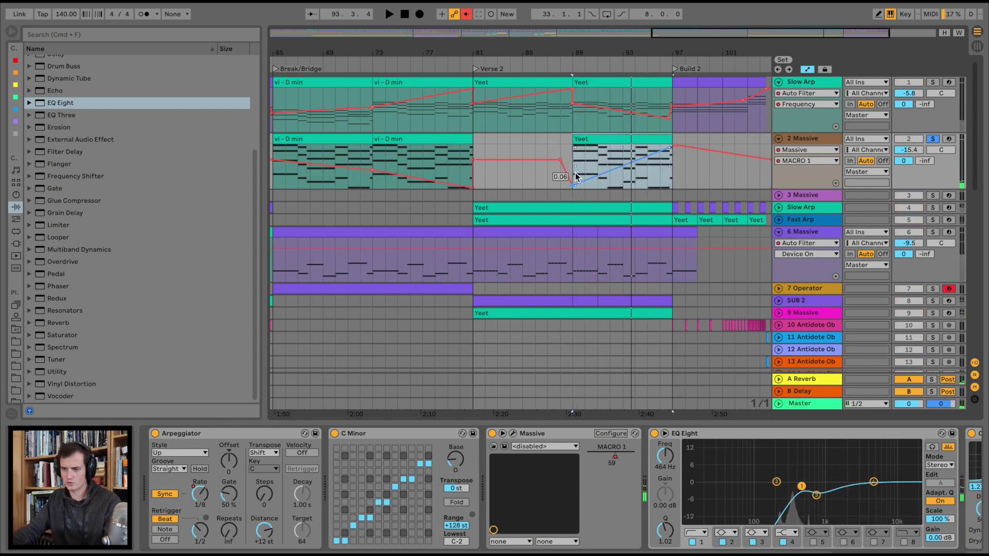
- Reshape 2 Massive's MACRO 1 automation to start high at bar 89 and fall to its minimum at bar 97
drag(573, 186, 574, 154)
drag(669, 149, 671, 174)
key(space)
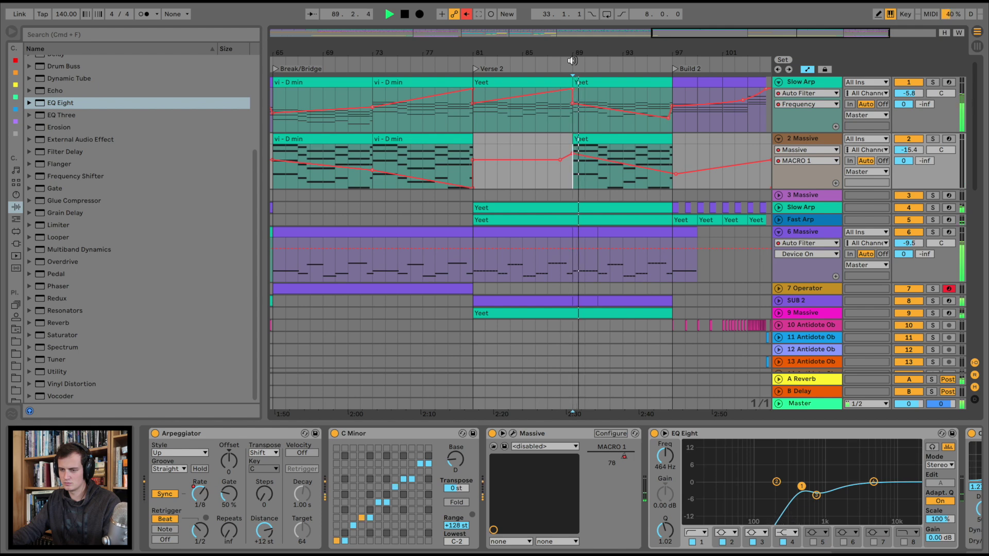
click(625, 60)
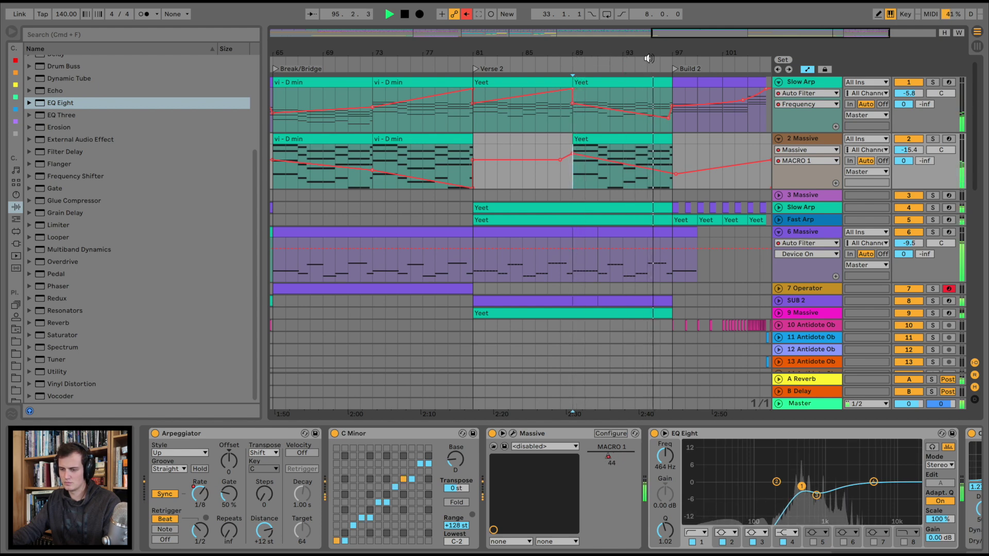
drag(675, 175, 672, 188)
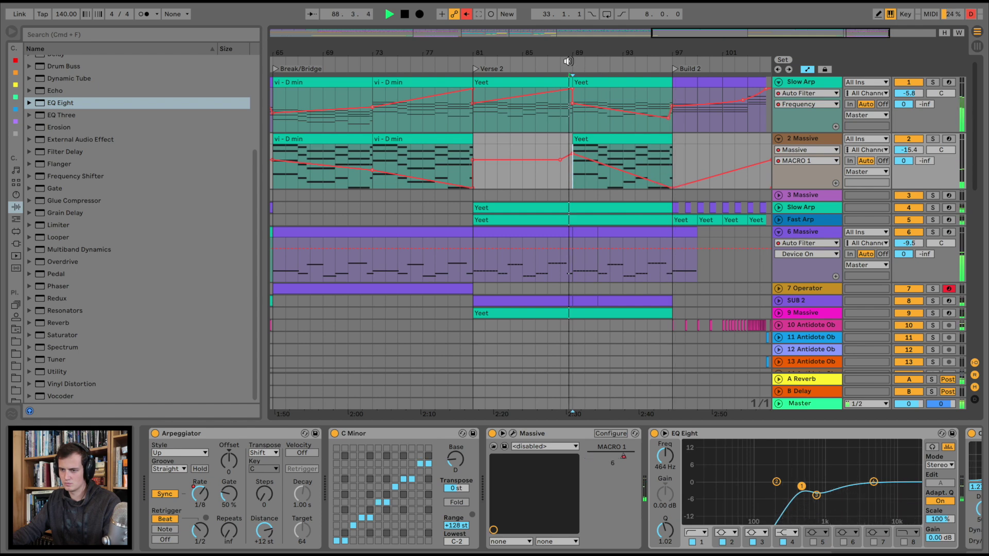
- Delete the 10 Antidote Ob clips in bars 97 to 101 of Build 2
scroll(598, 138, down, 10)
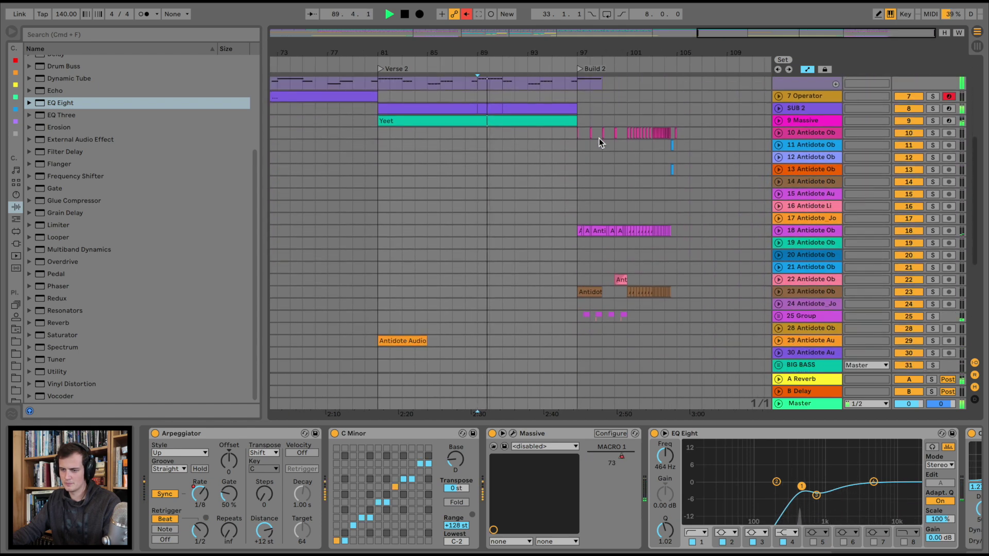
scroll(599, 138, down, 8)
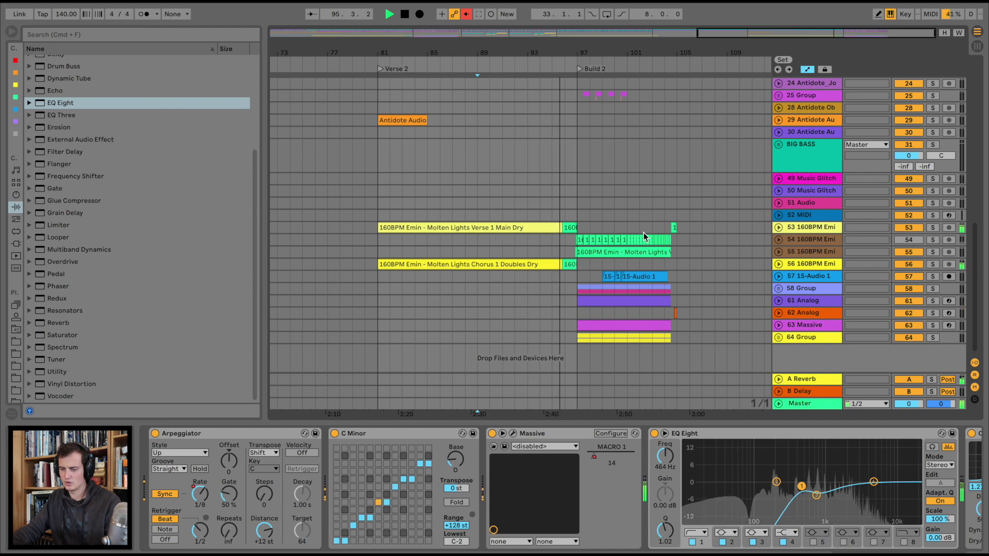
scroll(662, 230, up, 7)
scroll(655, 139, down, 7)
drag(639, 55, 614, 93)
scroll(592, 138, up, 10)
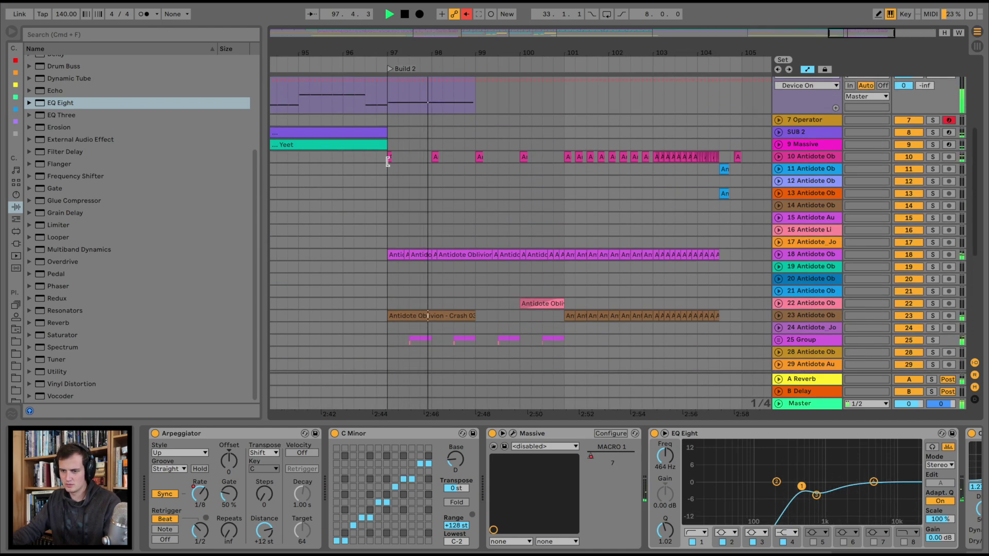
shift+click(554, 153)
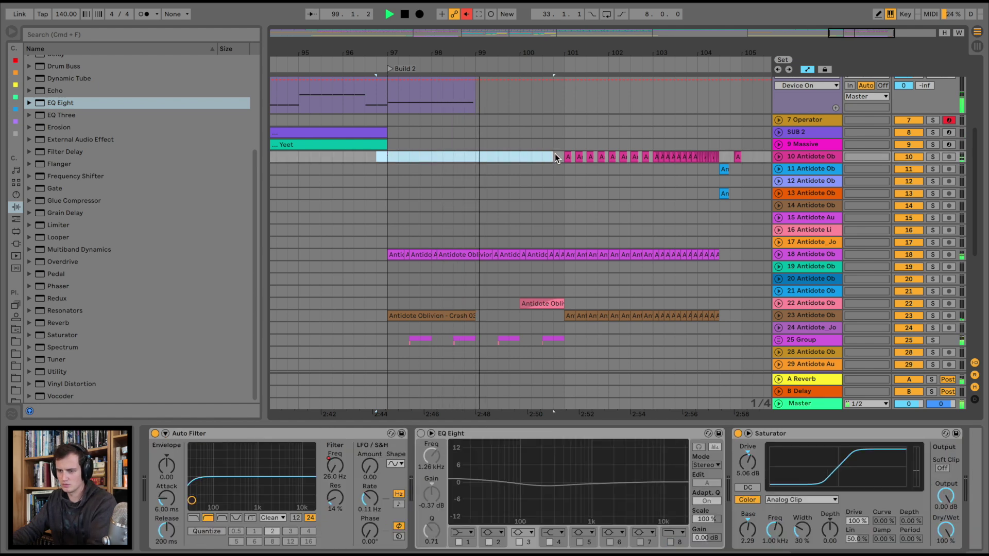
- Deactivate the 25 Group clips in bars 97 to 101 of Build 2, then refold the group
scroll(504, 159, down, 5)
drag(388, 227, 570, 225)
key(u)
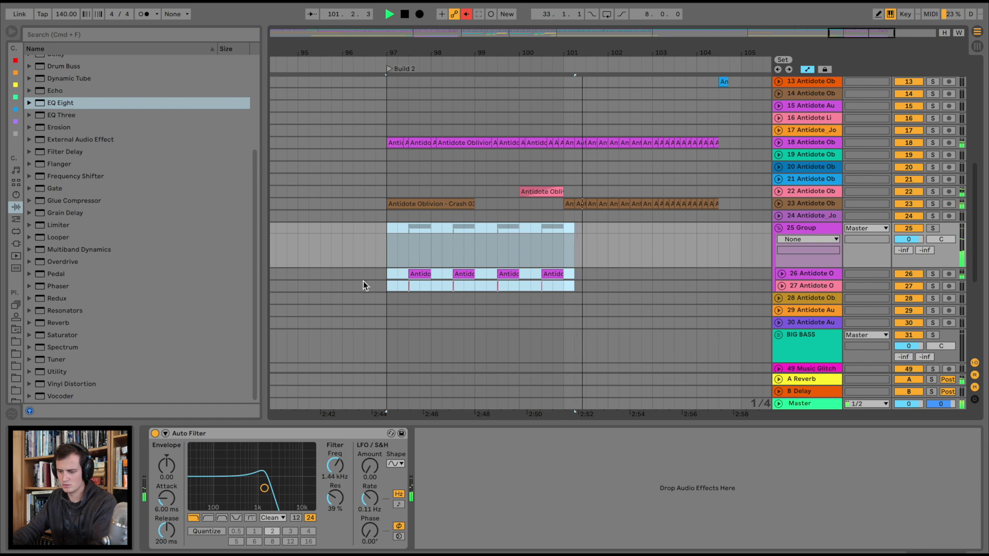
key(minus)
key(0)
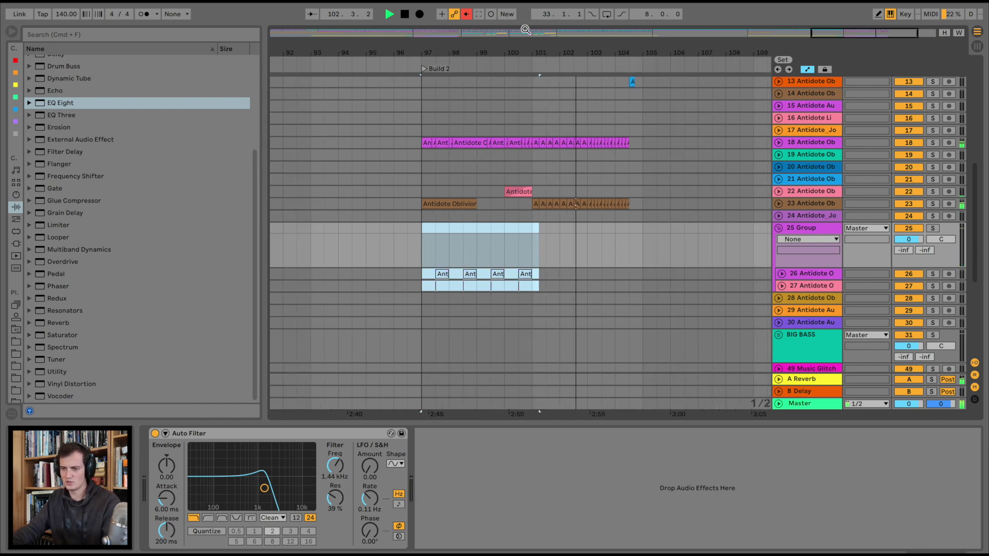
key(minus)
click(778, 228)
- Play back the transition from the Break/Bridge into Verse 2
scroll(641, 203, up, 10)
key(space)
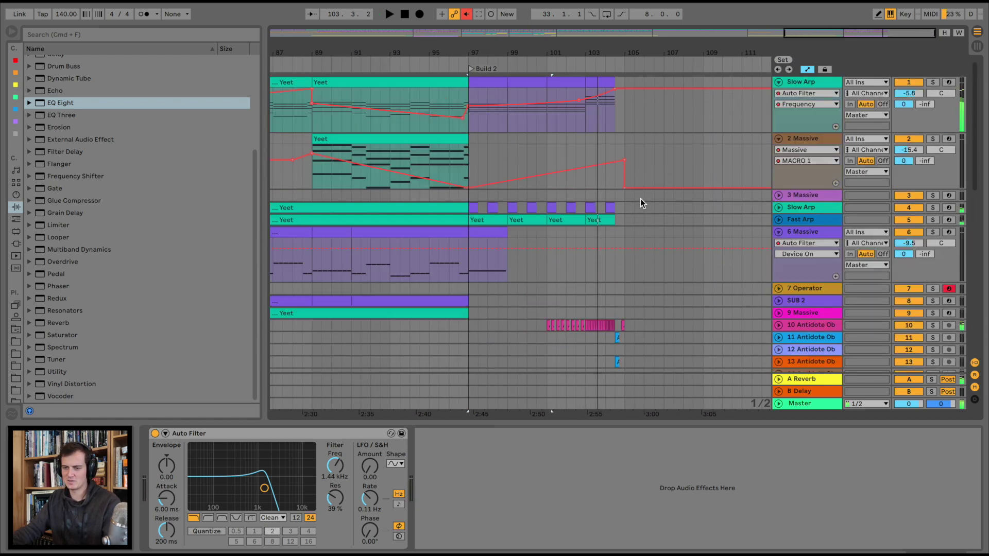
scroll(637, 193, left, 6)
click(429, 59)
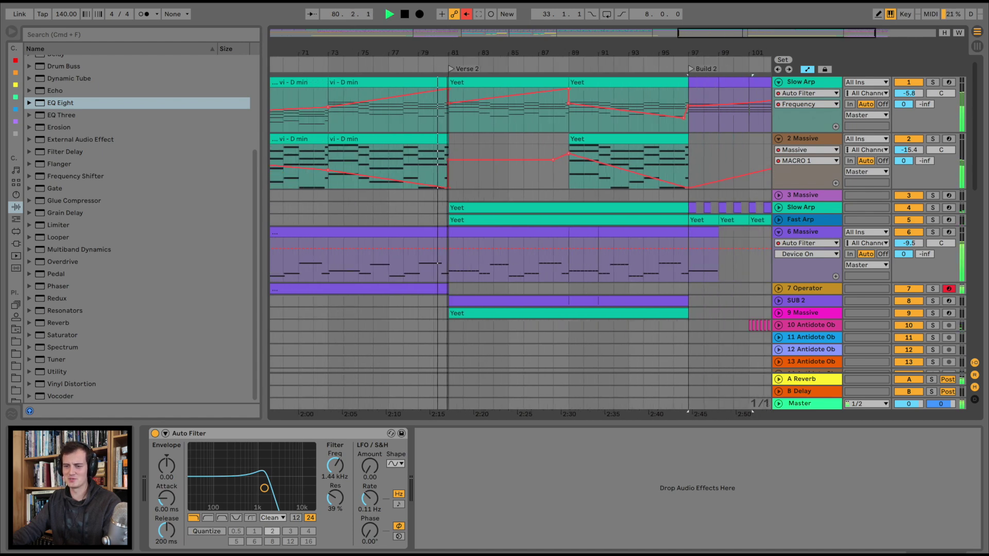
key(minus)
key(minus)
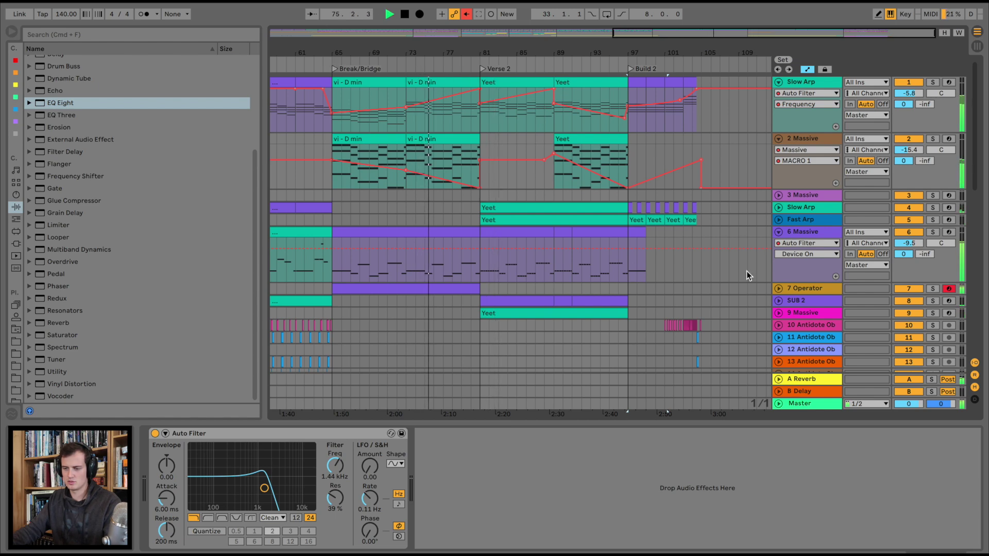
- Unfold 7 Operator and copy 6 Massive's Verse 2 clips onto it from bar 81 to 97
click(778, 288)
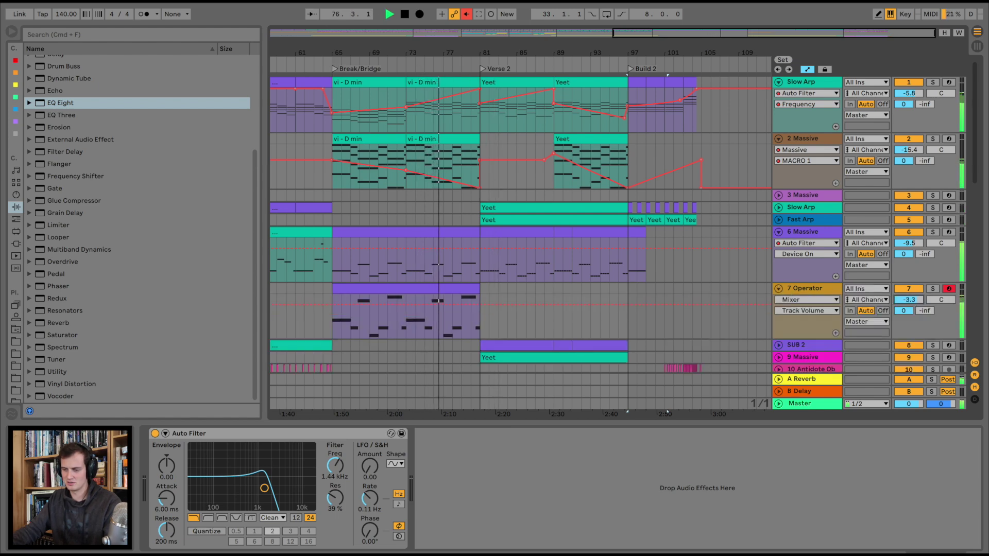
click(503, 237)
shift+click(613, 229)
drag(613, 230, 601, 290)
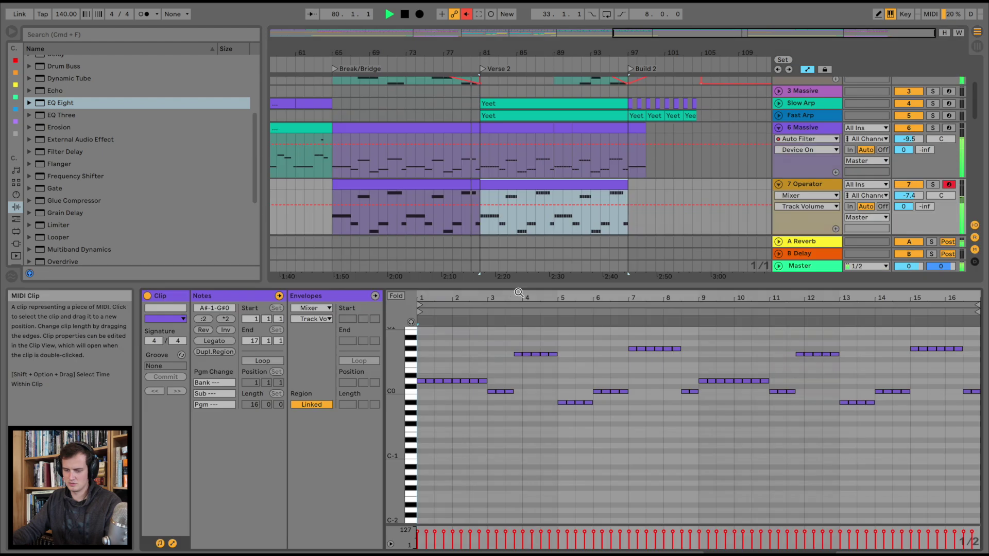
- Merge each run of repeated notes in 7 Operator's Verse 2 clip into one sustained note
double_click(511, 292)
drag(424, 380, 515, 392)
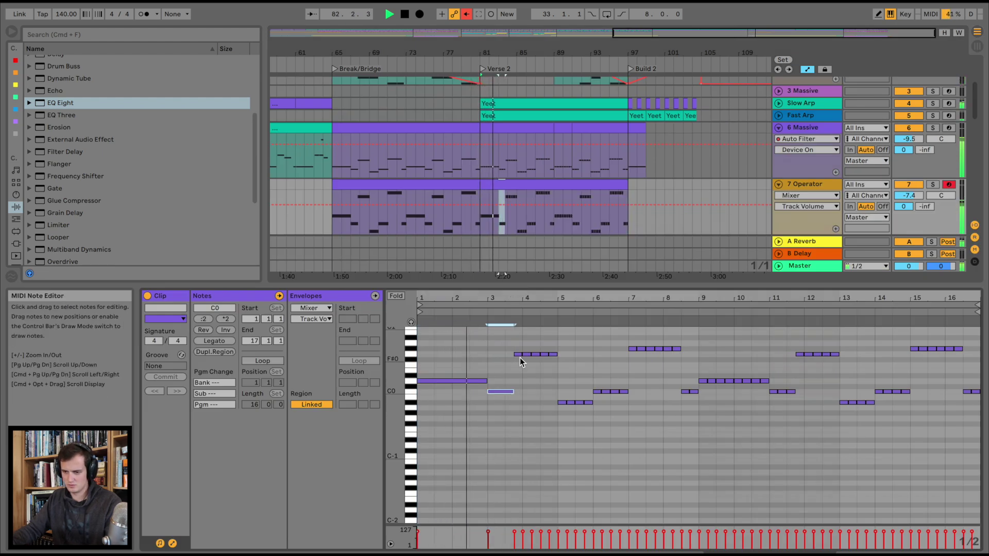
drag(523, 354, 557, 354)
drag(566, 403, 629, 392)
drag(633, 349, 681, 349)
key(space)
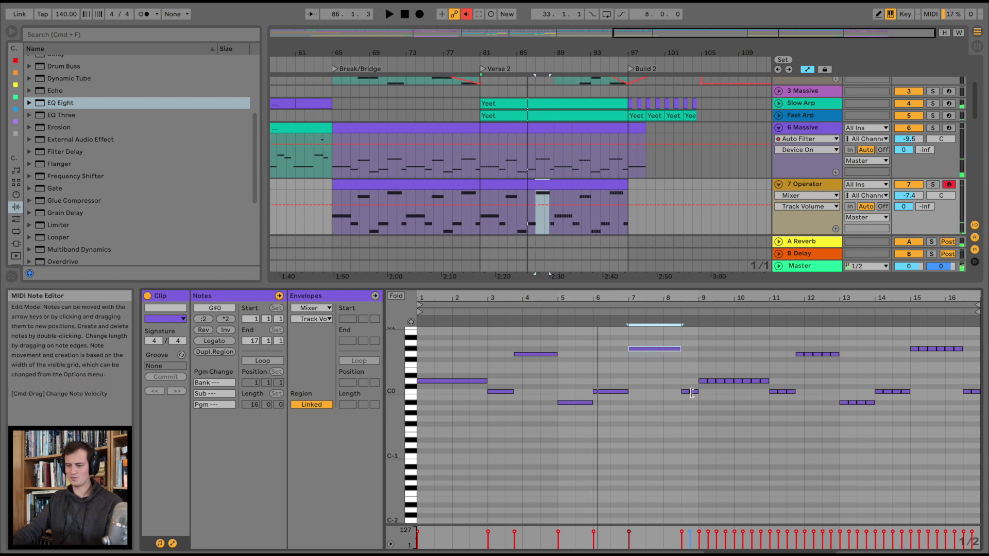
drag(690, 392, 770, 380)
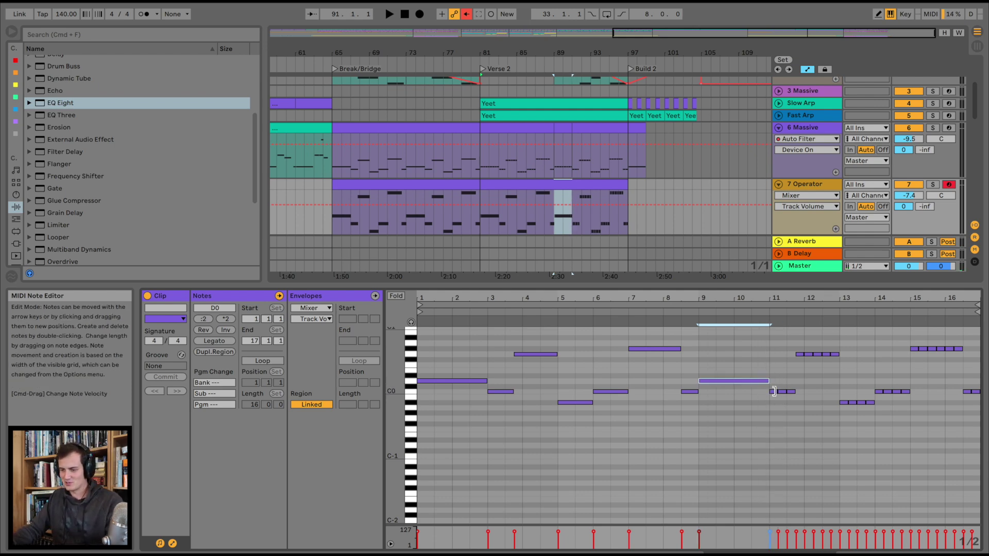
drag(777, 392, 795, 392)
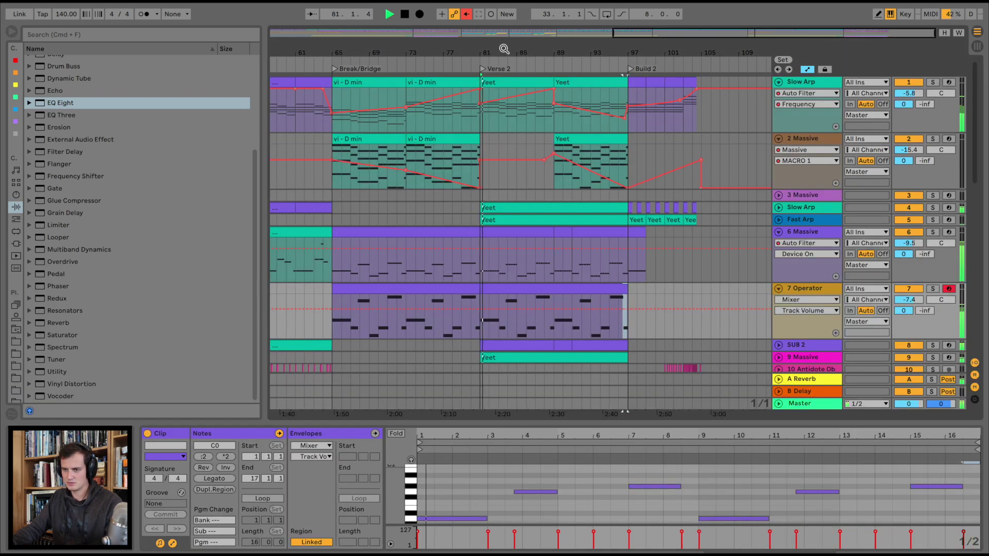
- Unfold Fast Arp and the second Slow Arp, and smooth the latter's FILTER1-CUT dips in the first half of Verse 2
click(779, 219)
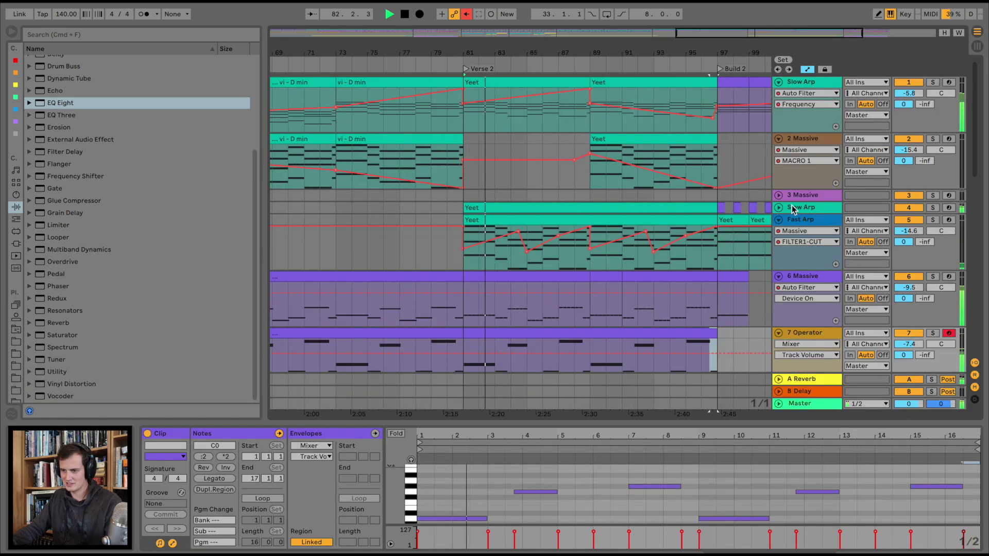
click(779, 207)
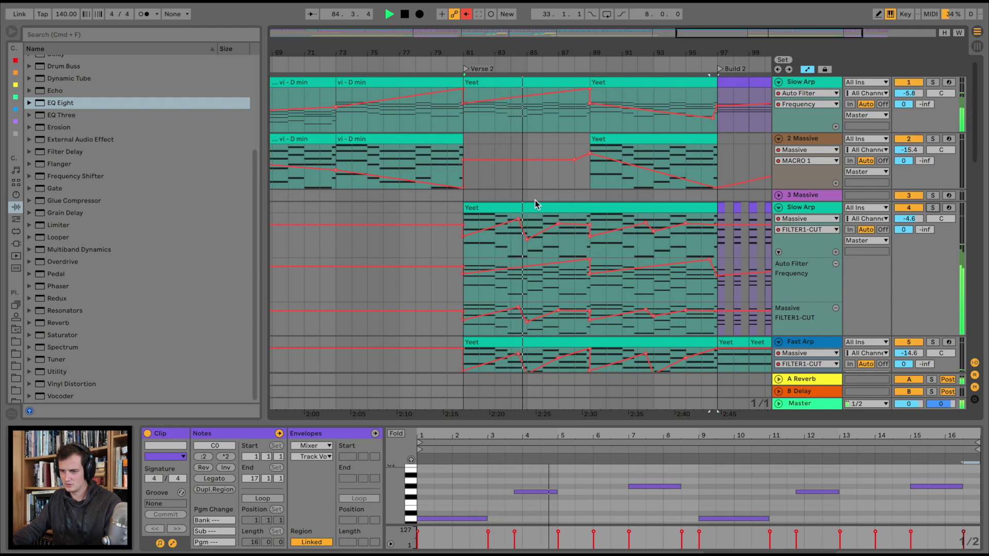
click(520, 223)
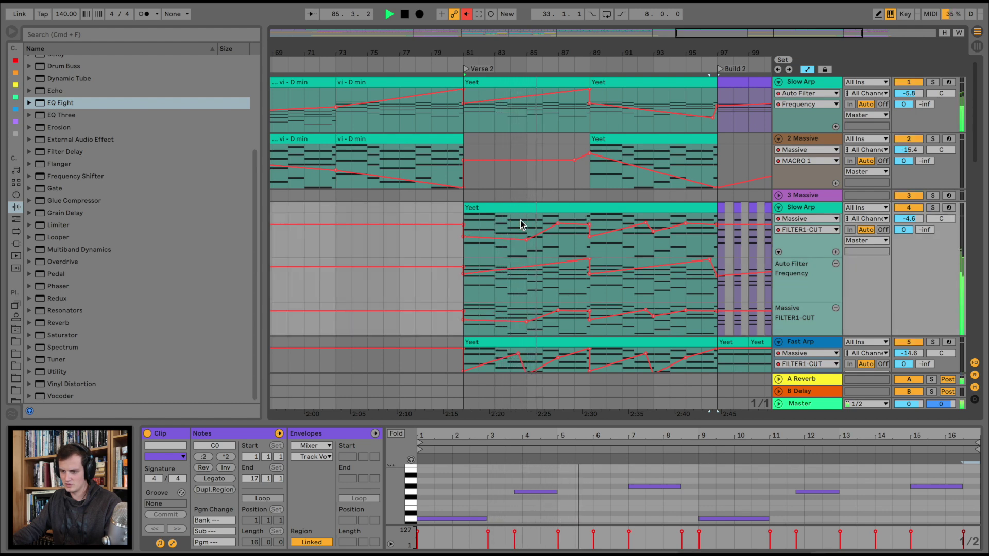
click(562, 223)
click(589, 225)
click(559, 223)
drag(567, 228, 587, 235)
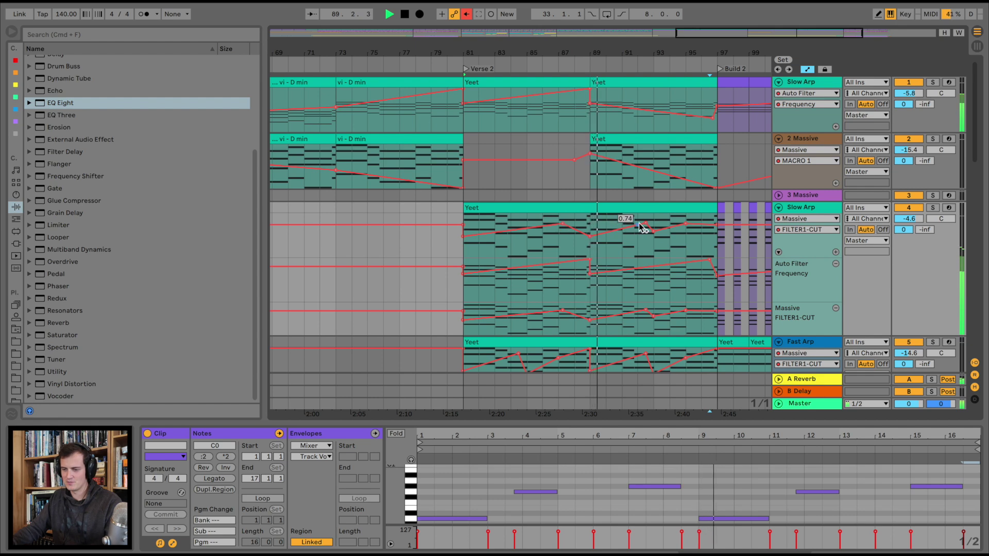
- Remove the remaining inner FILTER1-CUT breakpoints on the second Slow Arp, leaving one gradual rise across Verse 2, and refold the track
click(645, 223)
click(686, 223)
click(654, 231)
click(567, 223)
click(589, 236)
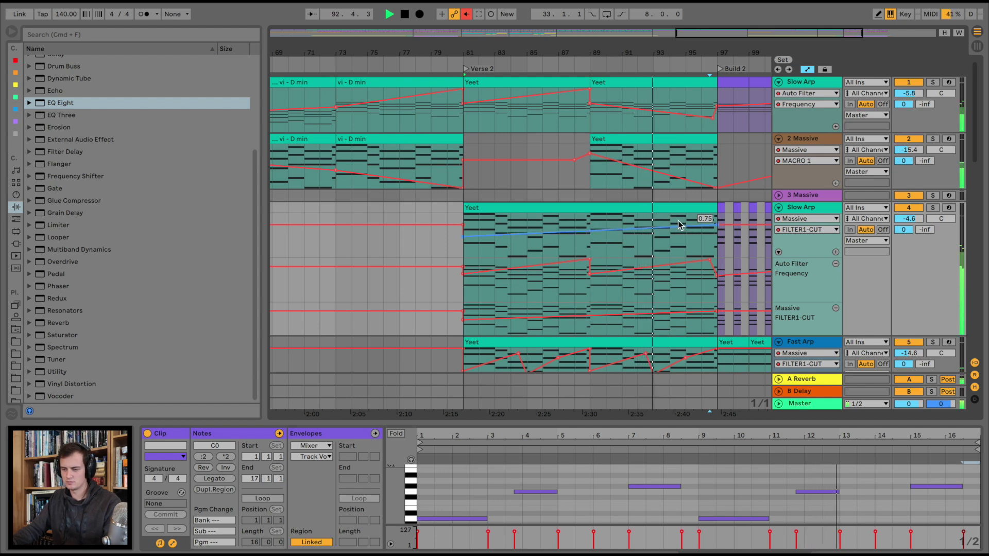
click(778, 208)
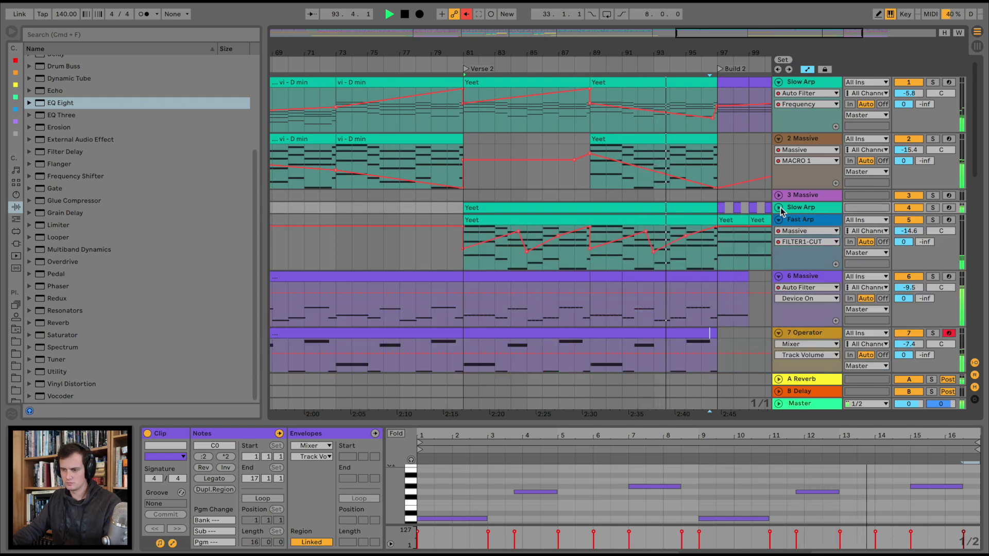
- Deactivate Fast Arp's Yeet clip in Verse 2 and play on into Build 2
click(666, 226)
click(665, 221)
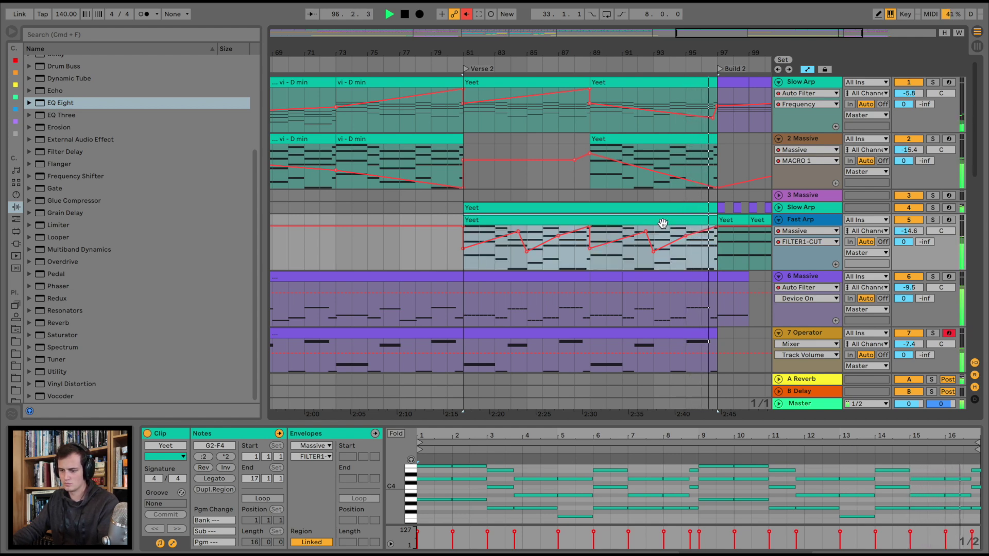
key(0)
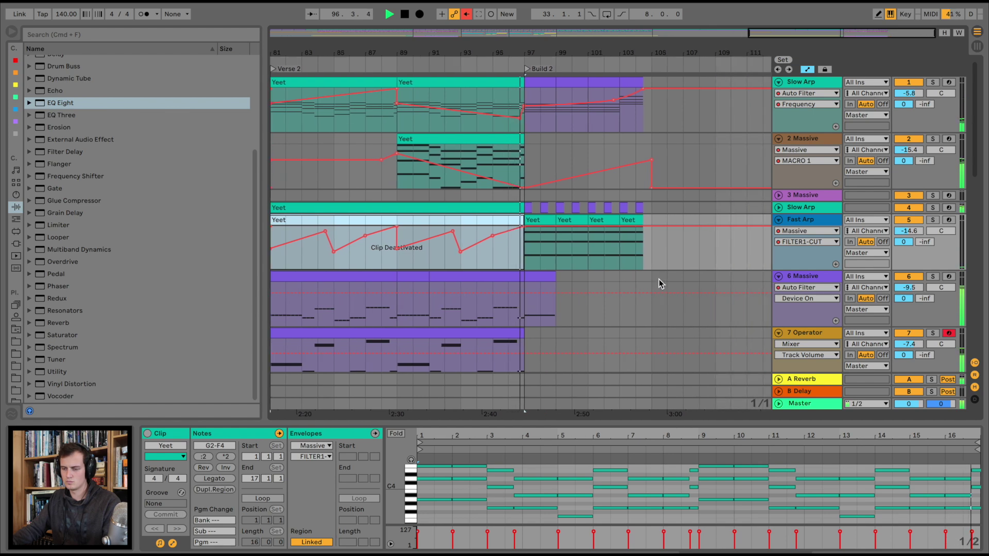
scroll(660, 279, down, 5)
scroll(659, 279, up, 10)
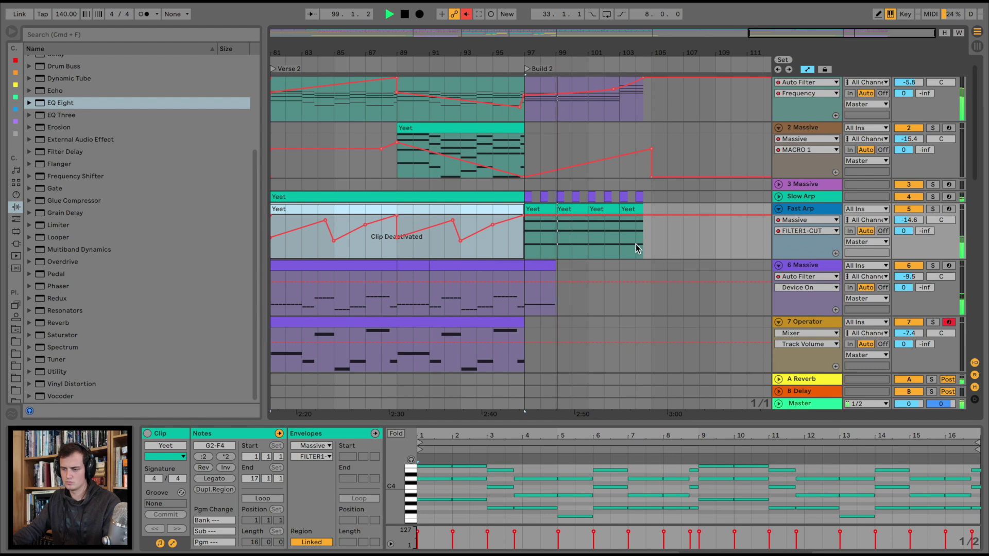
- Solo and unfold 64 Group, and show its device chain
scroll(636, 245, down, 15)
click(934, 337)
click(778, 337)
click(488, 63)
scroll(588, 202, down, 4)
click(809, 236)
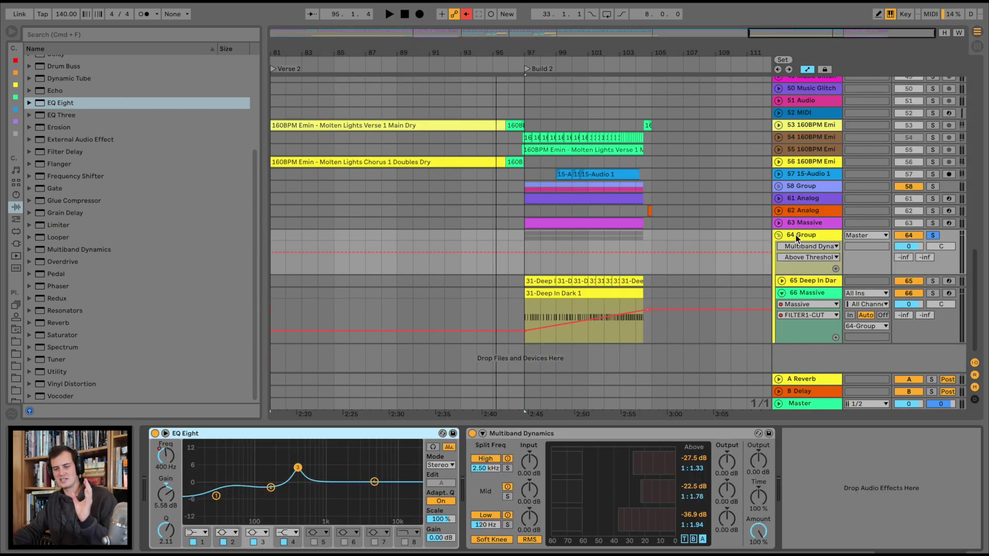
- Add an Auto Filter after Multiband Dynamics on 64 Group
click(68, 103)
scroll(68, 104, up, 5)
drag(94, 88, 530, 253)
- Automate 64 Group's Auto Filter frequency to fall from open before Build 2 to about 150 Hz at the section's start
click(503, 243)
key(space)
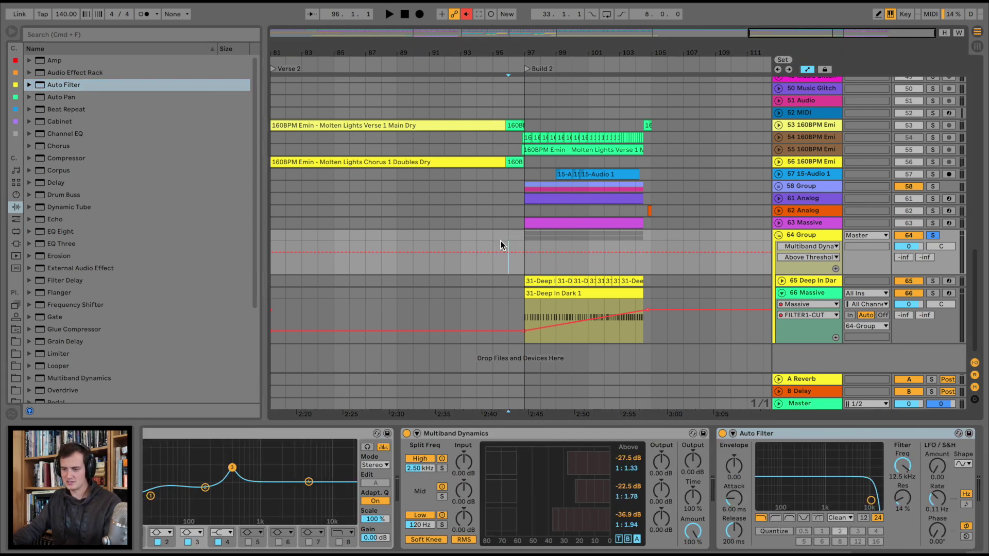
drag(901, 466, 900, 464)
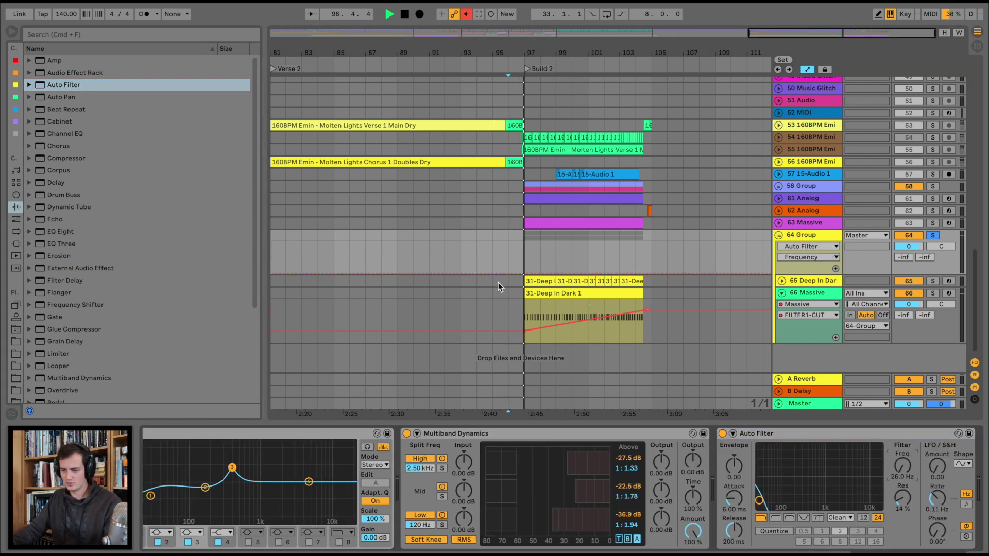
mouse_move(510, 274)
mouse_down()
mouse_move(510, 242)
mouse_move(524, 265)
mouse_up()
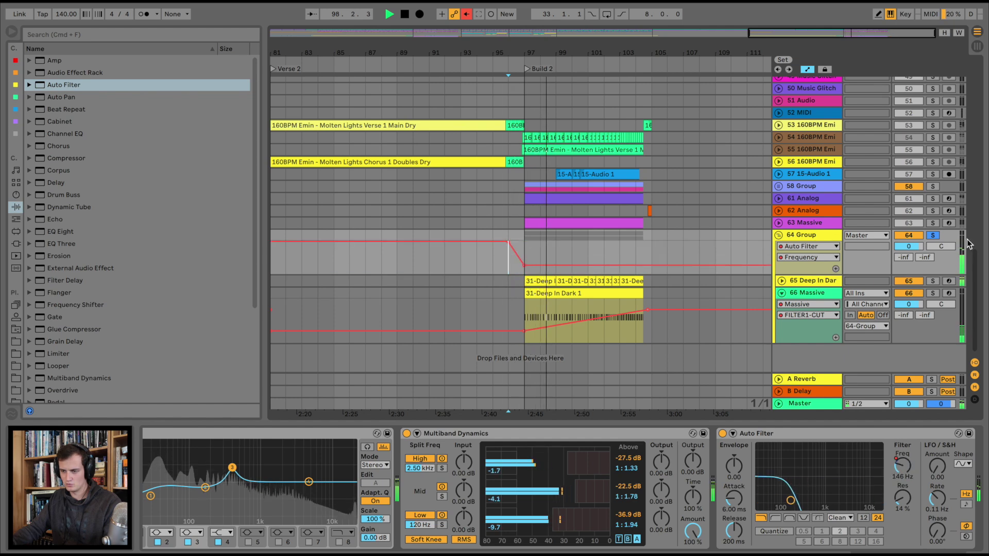
- Replay Build 2 and shape 64 Group's filter frequency automation into a gradual rise to 11.7 kHz at the section's end
click(506, 63)
scroll(551, 128, up, 3)
drag(681, 265, 681, 247)
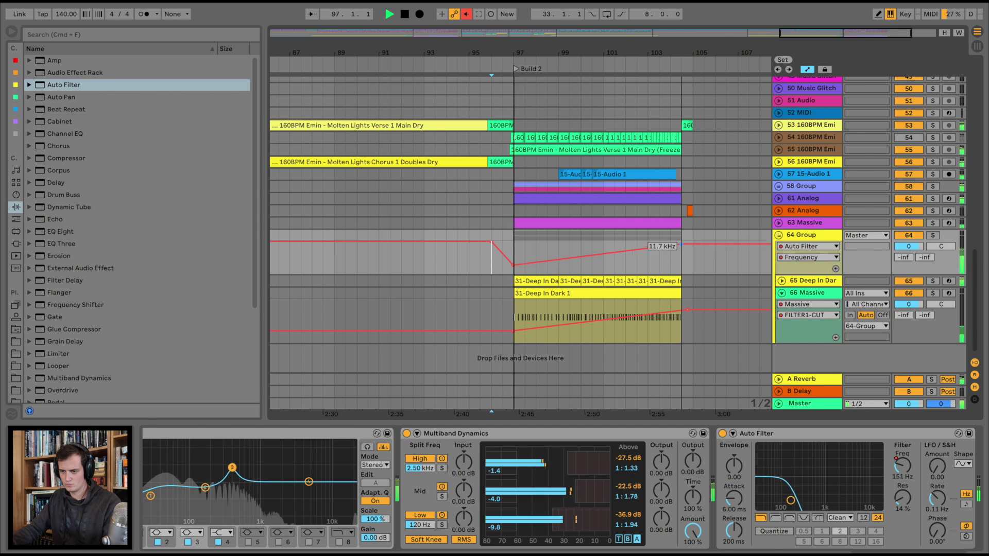
- Add an Auto Filter after the Compressor on 58 Group and set it to high-pass
scroll(533, 247, up, 10)
scroll(533, 247, up, 10)
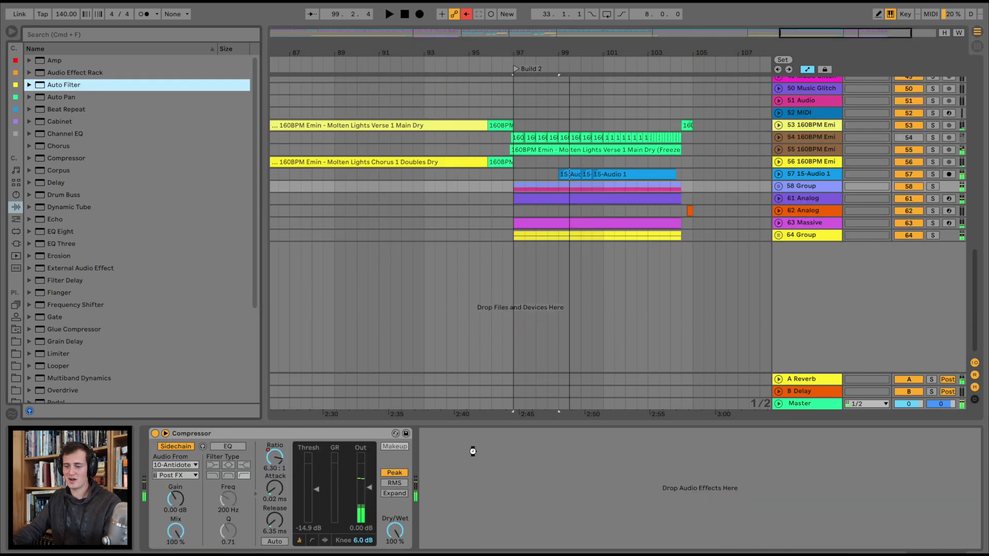
drag(473, 451, 474, 453)
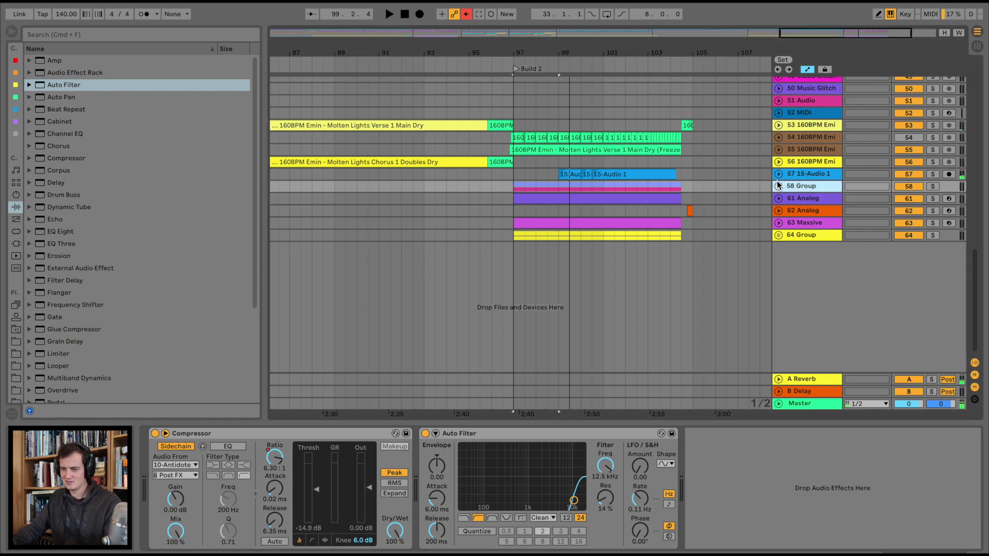
- Automate 58 Group's high-pass frequency to dip at Build 2's start and fall steadily until its end, and refold the group
click(778, 186)
click(513, 195)
click(502, 195)
mouse_move(513, 195)
mouse_down()
mouse_move(513, 219)
mouse_move(513, 197)
mouse_up()
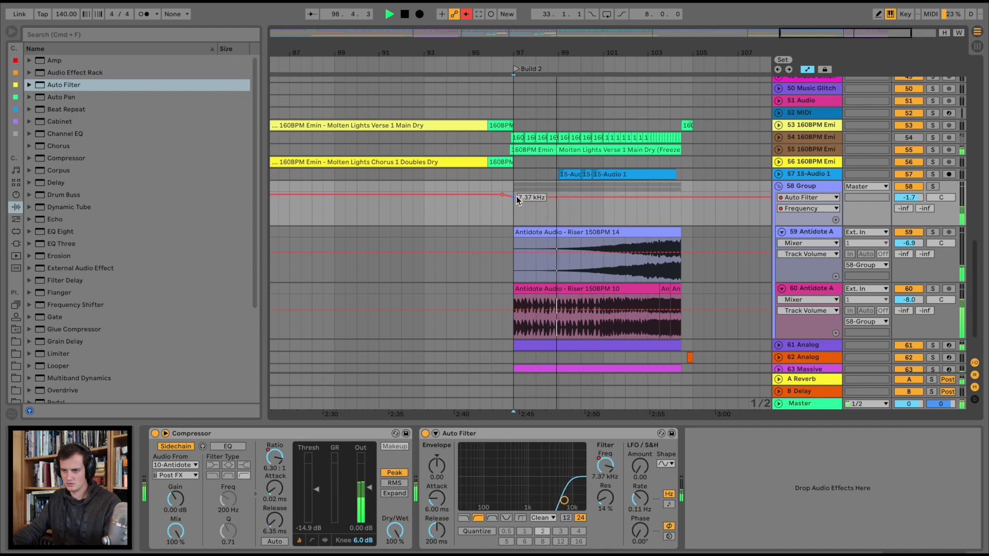
drag(682, 197, 682, 223)
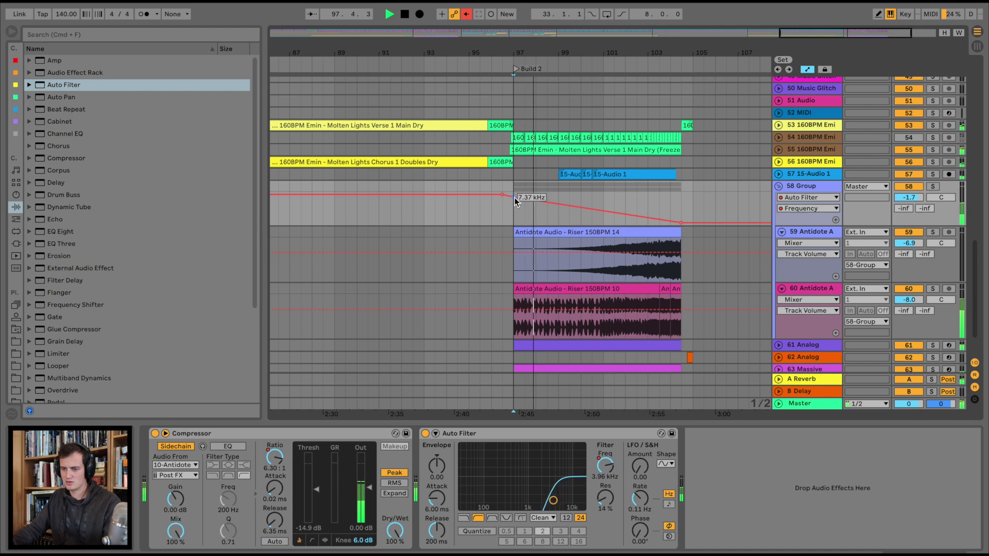
drag(513, 200, 513, 202)
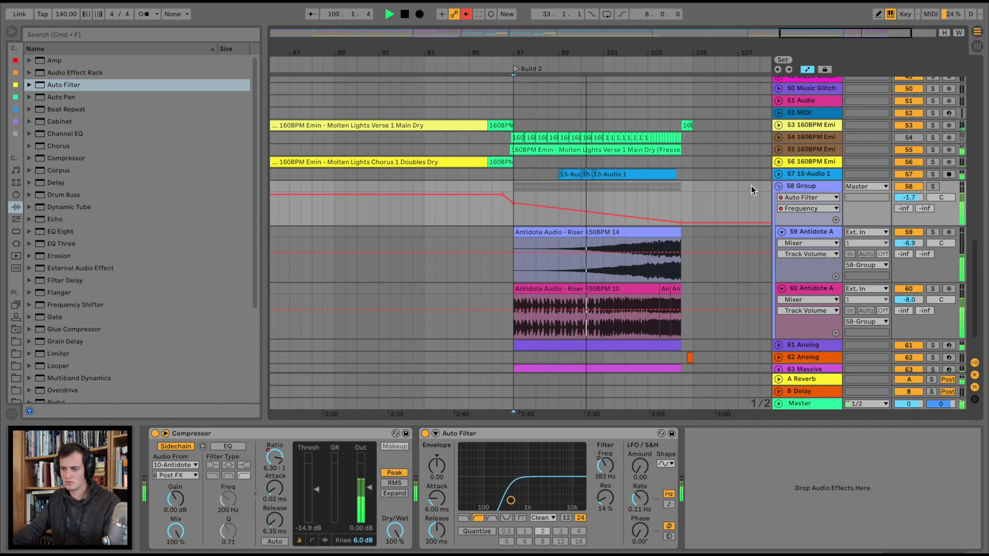
key(space)
click(778, 187)
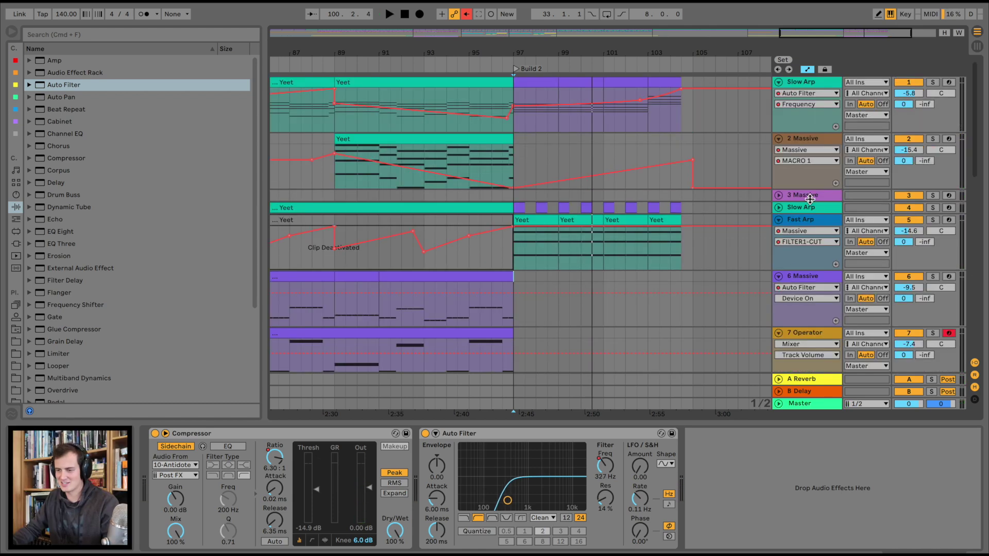
- Fold all the tracks and bring the Verse 2 and Build 2 arrangement into view
click(796, 208)
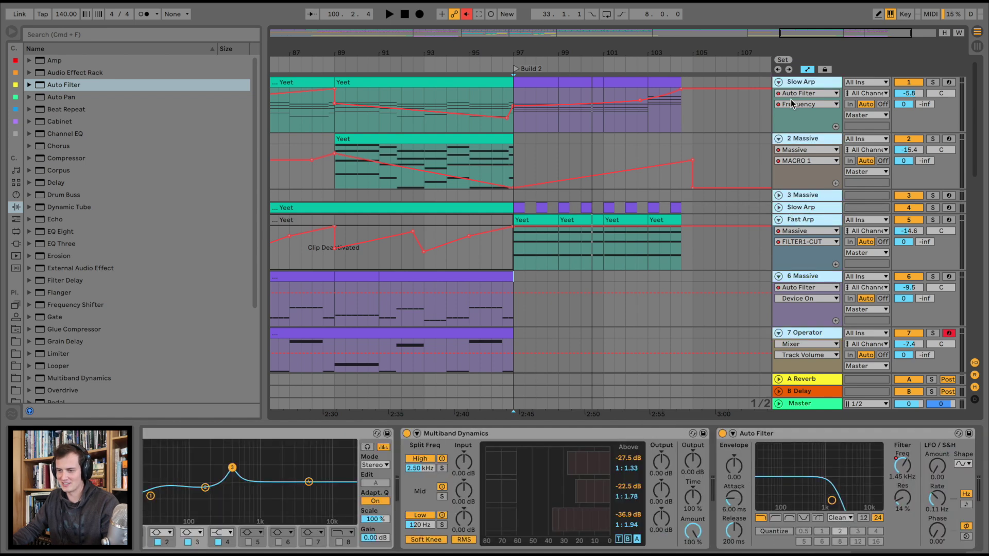
alt+click(779, 83)
drag(642, 35, 462, 166)
drag(407, 188, 402, 190)
scroll(439, 208, right, 15)
scroll(440, 211, right, 1)
- Group the 10 and 11 Antidote drum tracks that play in Build 2
drag(586, 194, 621, 229)
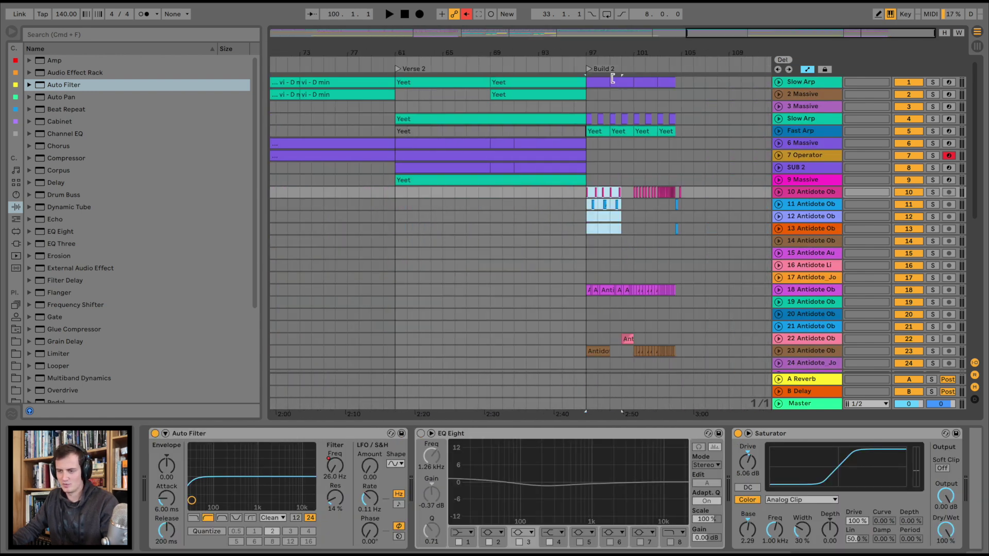
key(plus)
click(807, 191)
shift+click(809, 206)
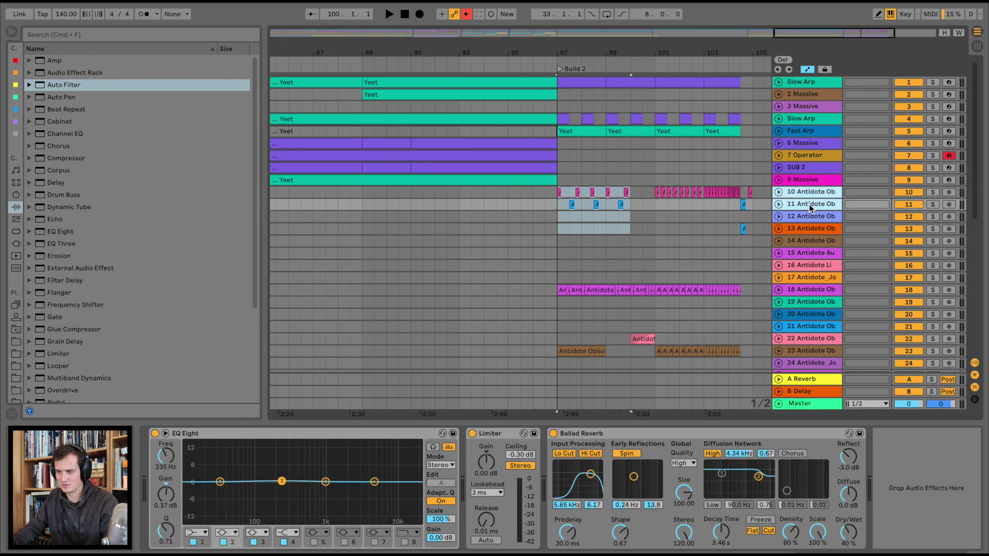
key(super+g)
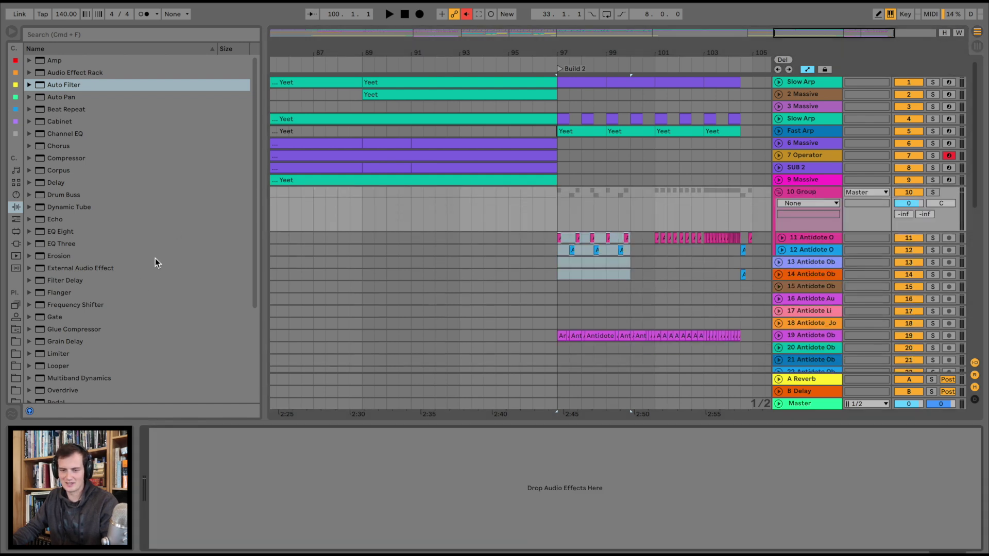
- Add an Auto Filter to 10 Group and, during playback, set its low-pass frequency to 219 Hz and resonance to 43%
click(68, 86)
drag(279, 429, 280, 432)
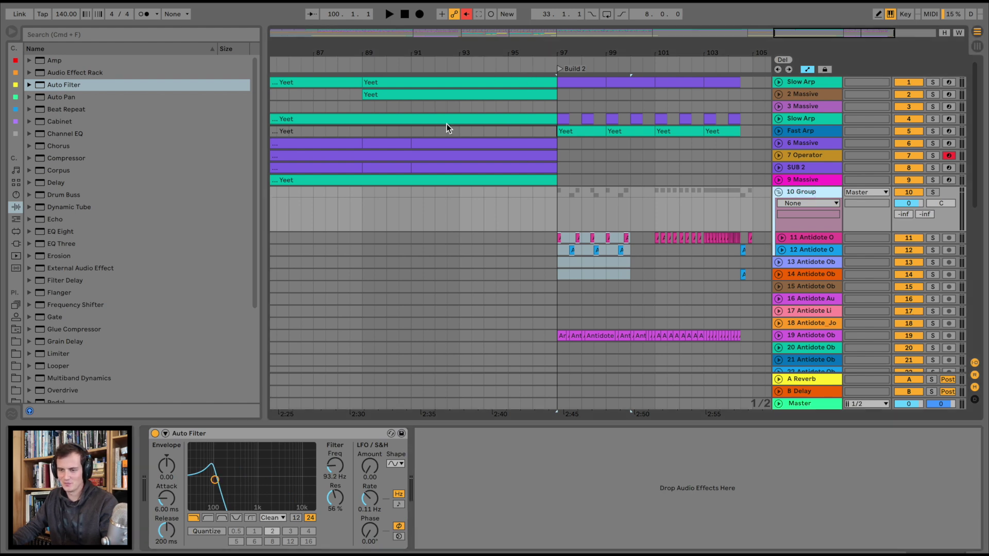
click(525, 57)
drag(239, 478, 241, 490)
click(345, 469)
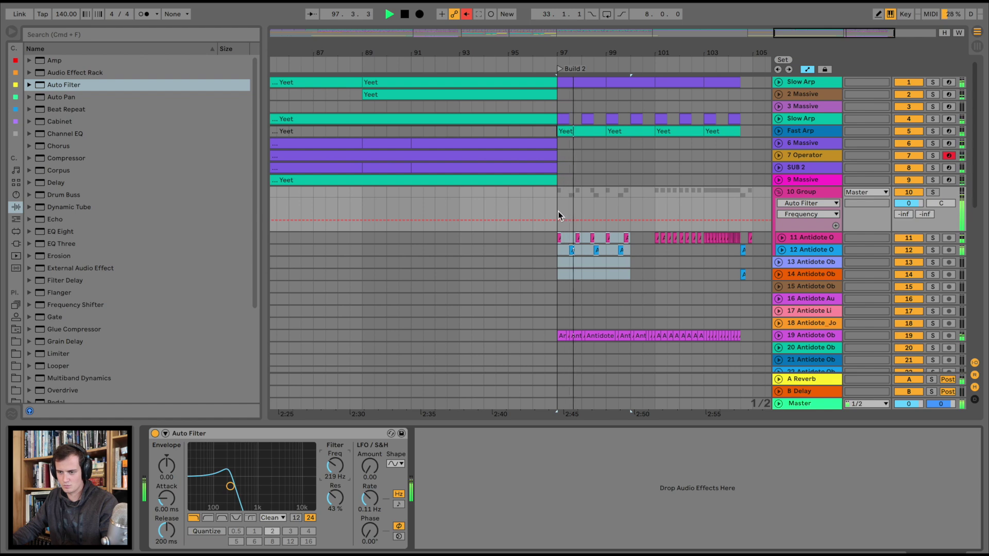
- Solo 10 Group and automate its Auto Filter frequency upward from Build 2's start, reaching 372 Hz at bar 101
drag(647, 58, 648, 73)
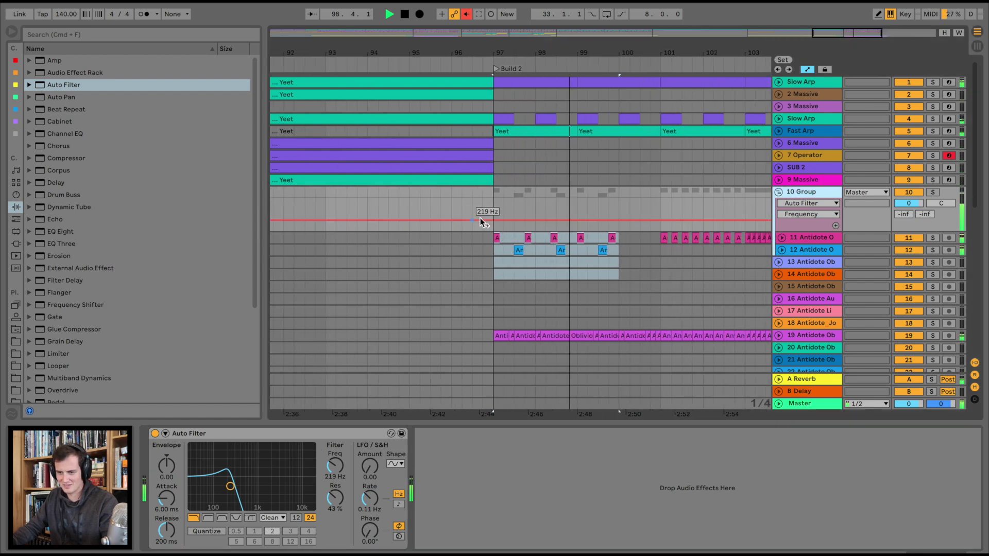
click(932, 191)
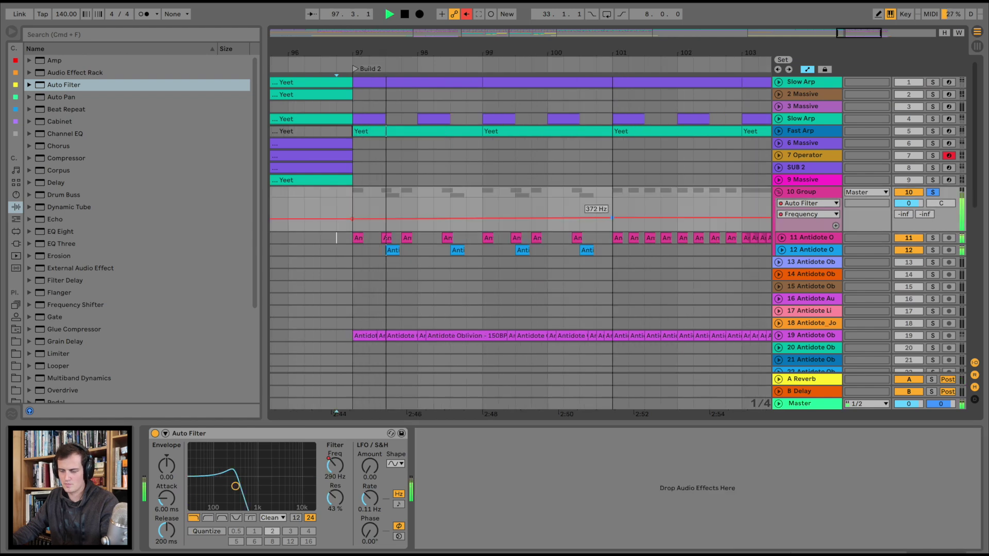
- Unsolo the 10 Group and audition the track 19 clips in solo during Build 2
click(933, 192)
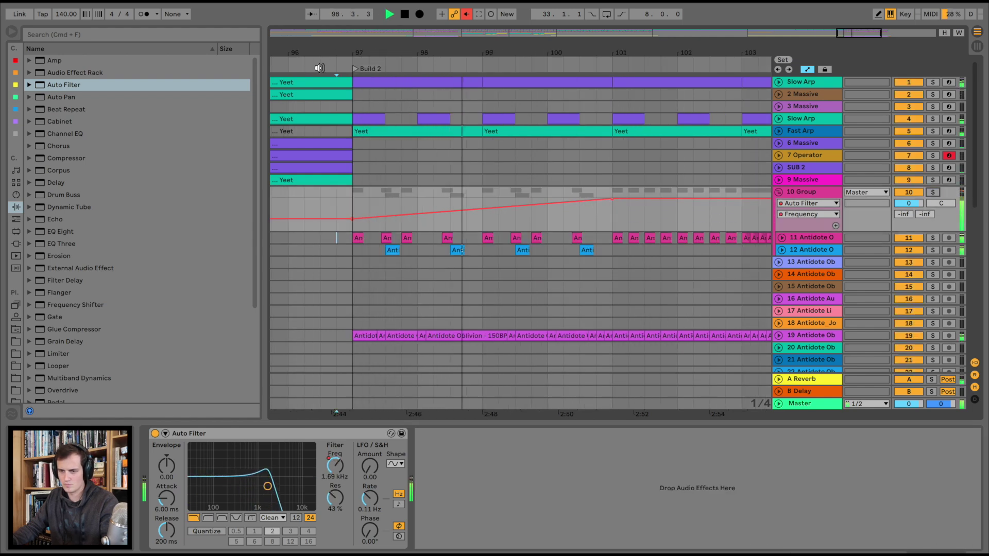
scroll(941, 244, down, 3)
click(932, 248)
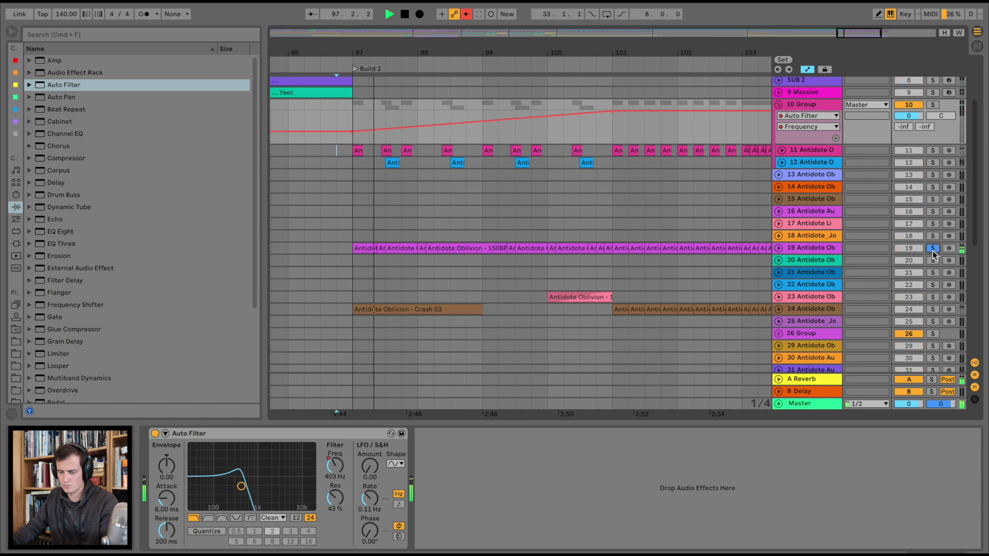
click(933, 252)
- Delete the track 19 clips between bars 97 and 101 and play the start of Build 2
drag(585, 60, 584, 54)
drag(606, 261, 375, 251)
click(339, 58)
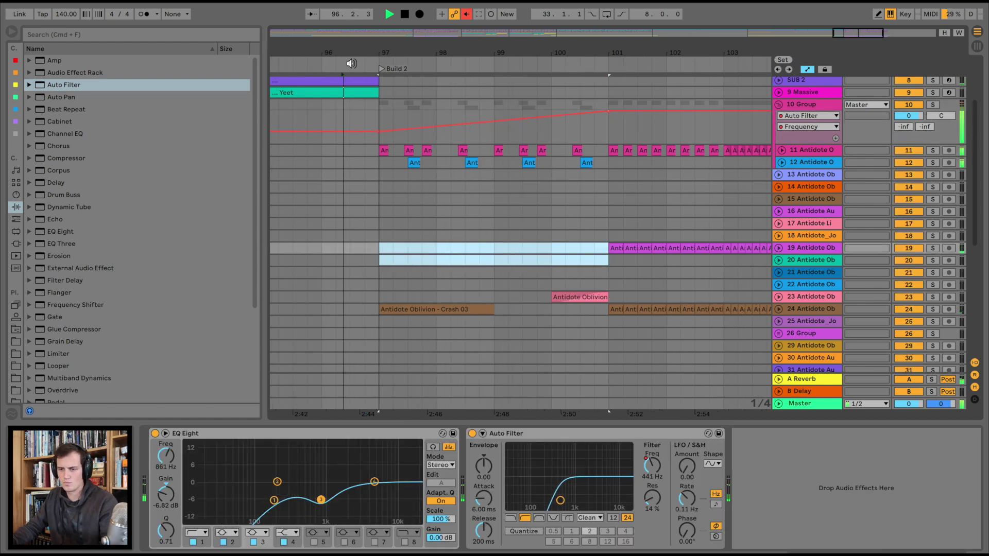
- Reshape the 10 Group's filter frequency automation to about 1.22 kHz before bar 101, 4.04 kHz at bar 101 and 19.9 kHz after bar 104
drag(580, 113, 576, 123)
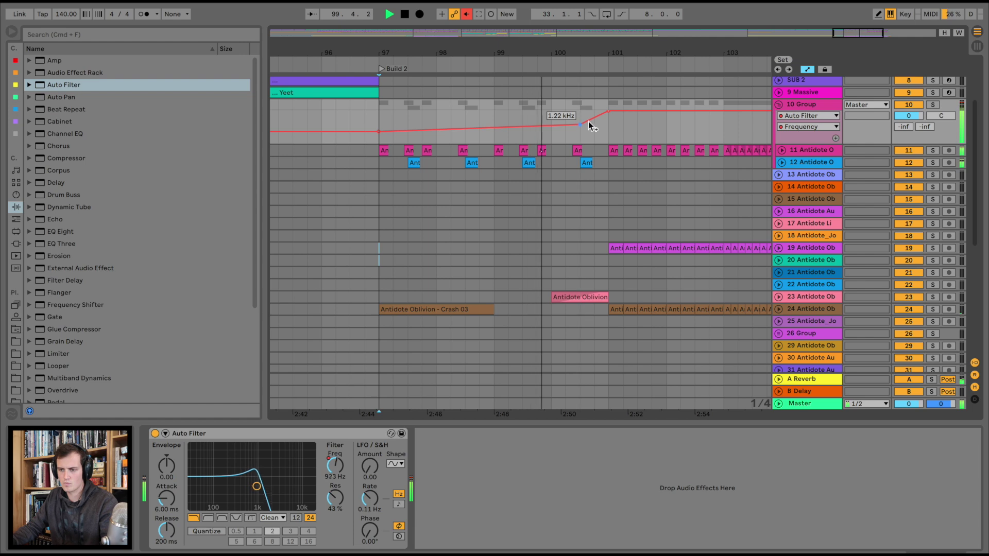
click(578, 149)
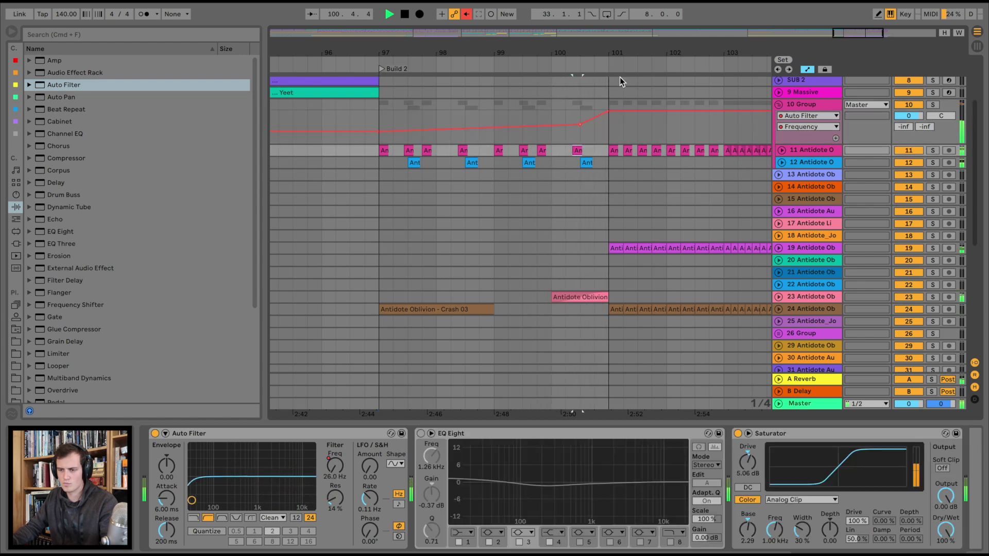
scroll(611, 115, down, 3)
drag(613, 110, 614, 122)
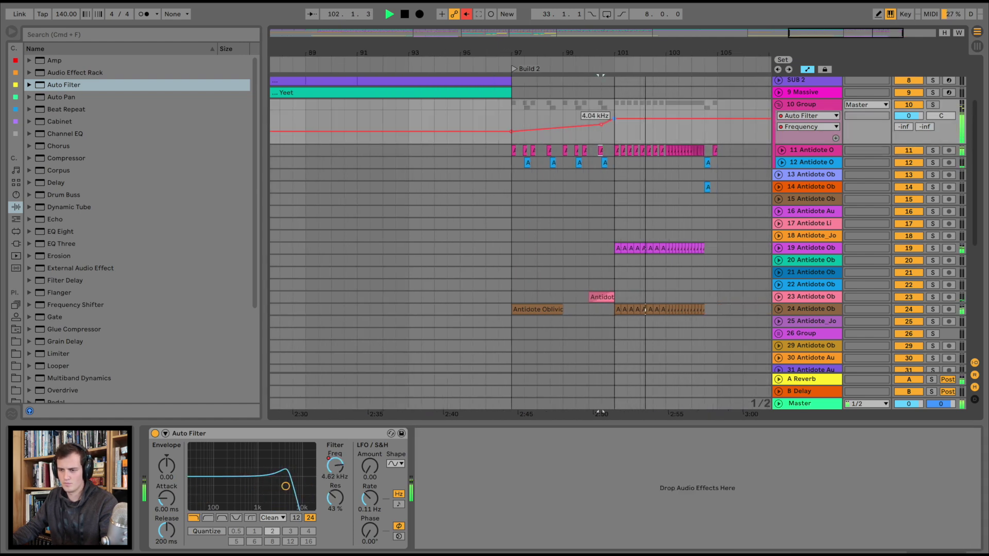
drag(700, 124, 704, 110)
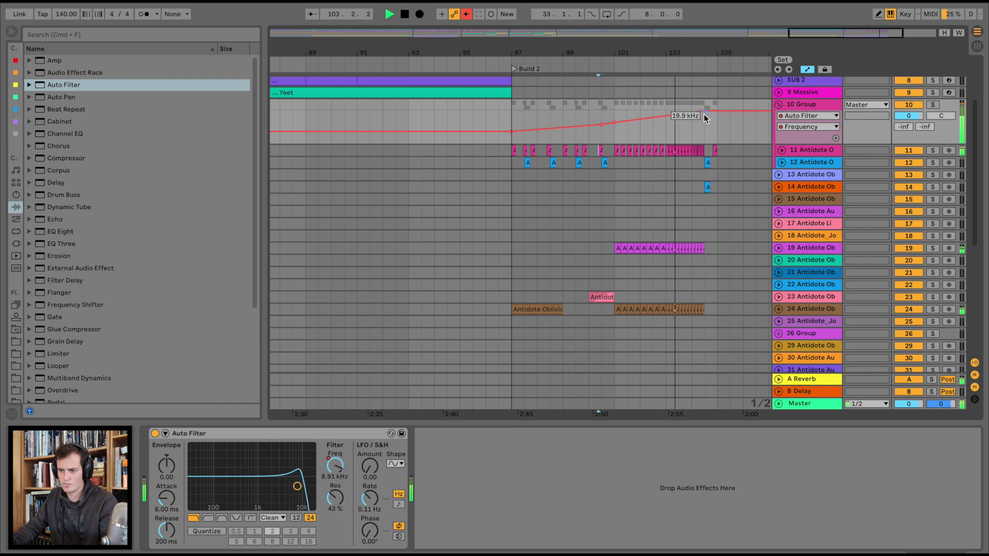
scroll(717, 47, down, 3)
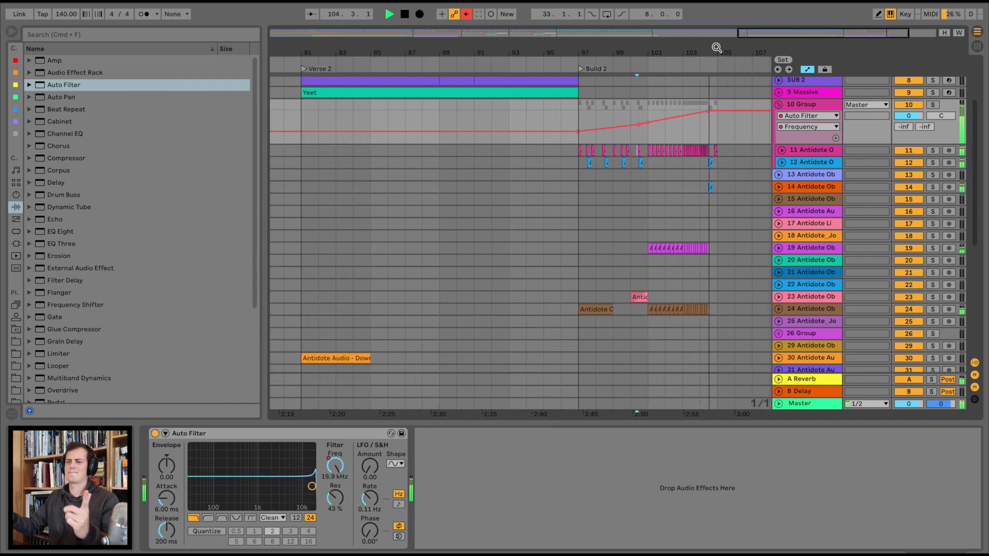
key(space)
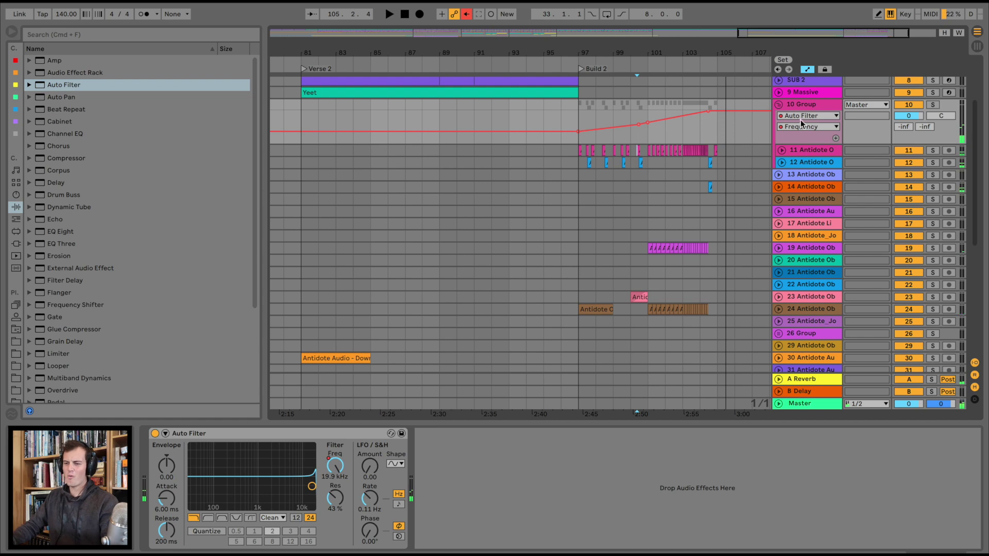
- Fold the 10 Group, show the whole arrangement and play it from the start of Verse 2
click(778, 105)
key(w)
click(629, 61)
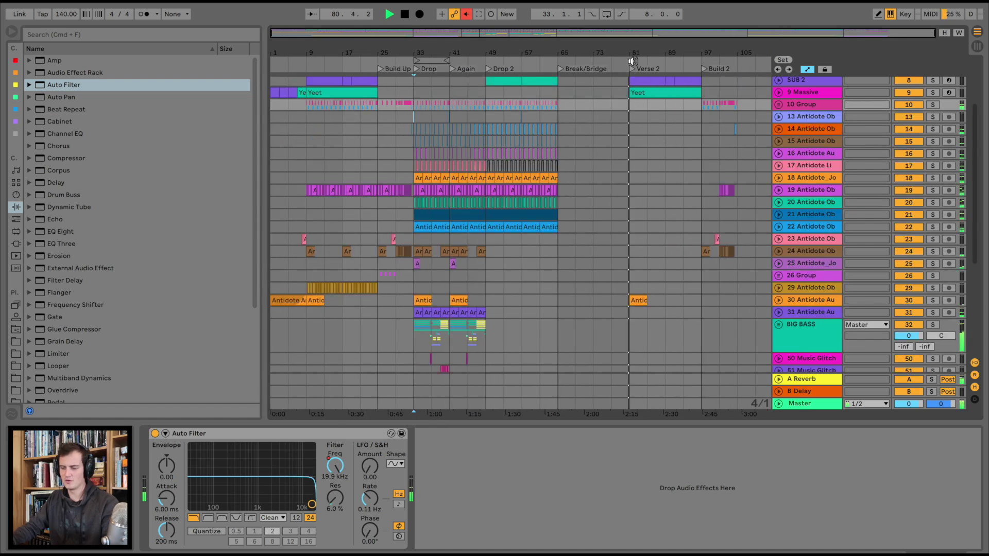
- Unfold the SUB 2 and 7 Operator tracks and select the first SUB 2 clip in Verse 2
drag(673, 56, 637, 175)
scroll(637, 175, up, 5)
click(778, 143)
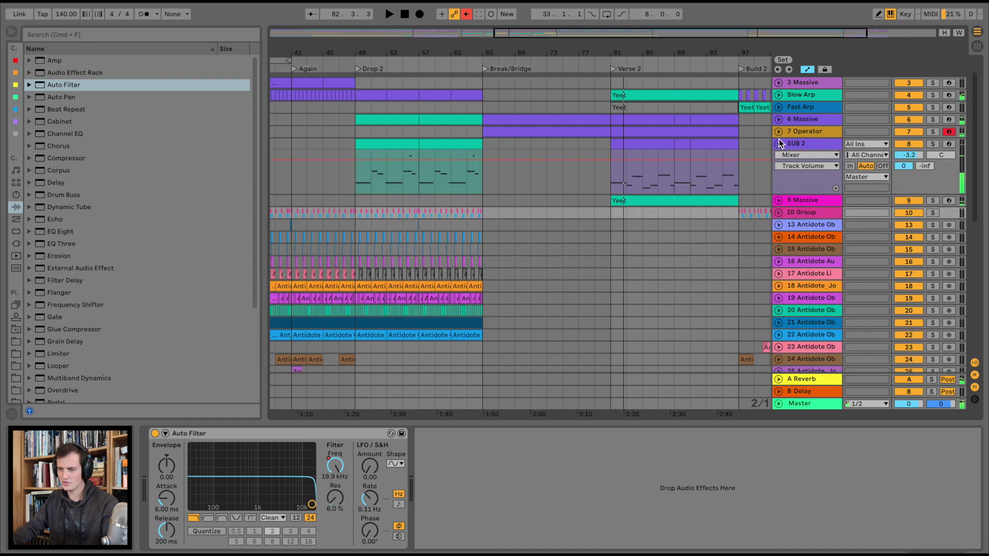
click(779, 132)
click(657, 188)
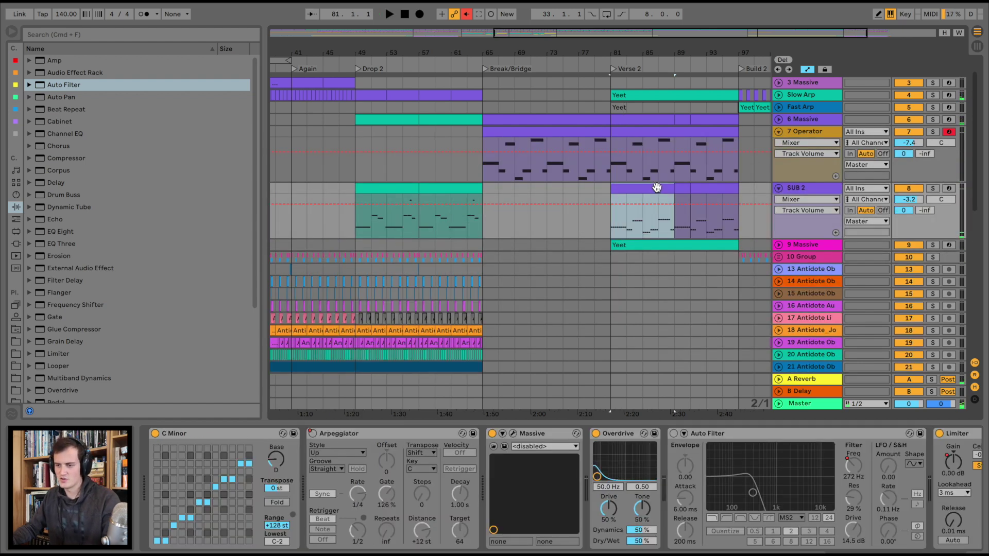
- Unfold the 6 Massive track and audition the 7 Operator and 6 Massive clips of Verse 2
click(659, 137)
click(932, 132)
key(space)
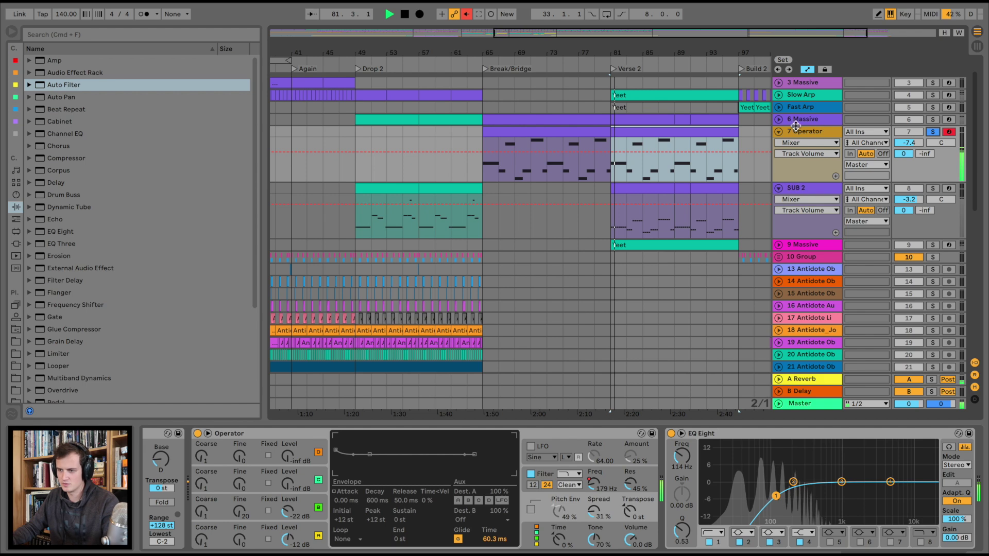
click(779, 119)
click(653, 161)
key(space)
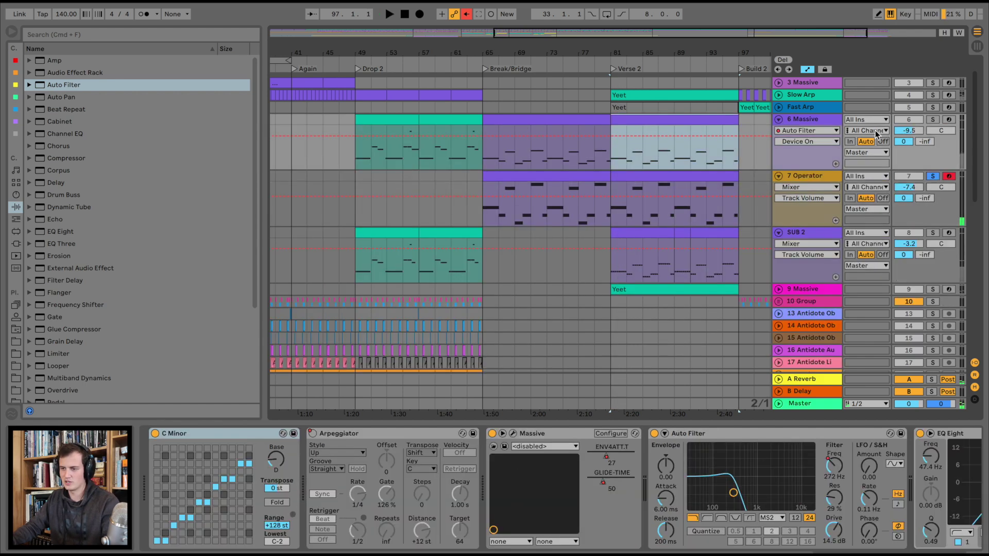
click(932, 119)
key(space)
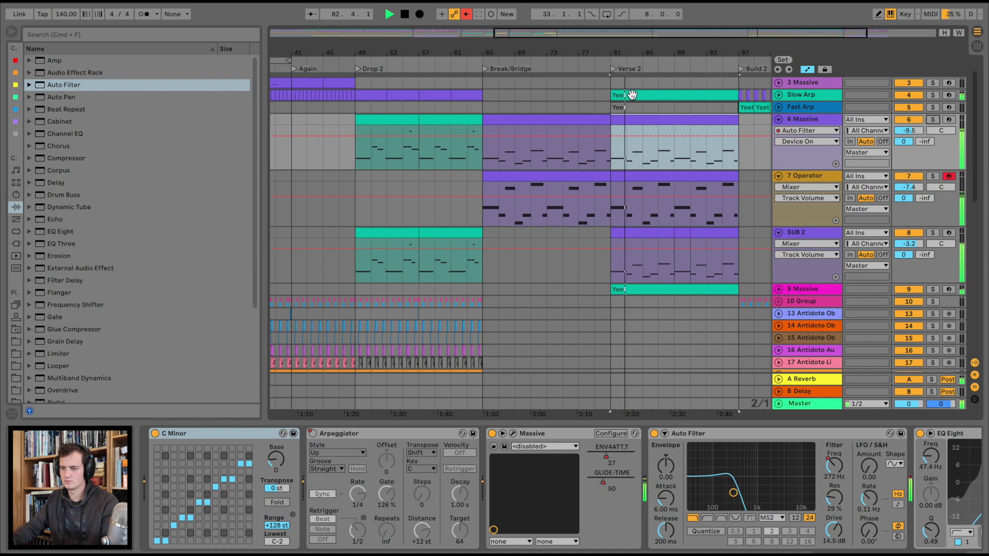
- Play the Break/Bridge and shape the 7 Operator track's EQ Eight with a 4.34 dB boost at 653 Hz
scroll(631, 94, right, 5)
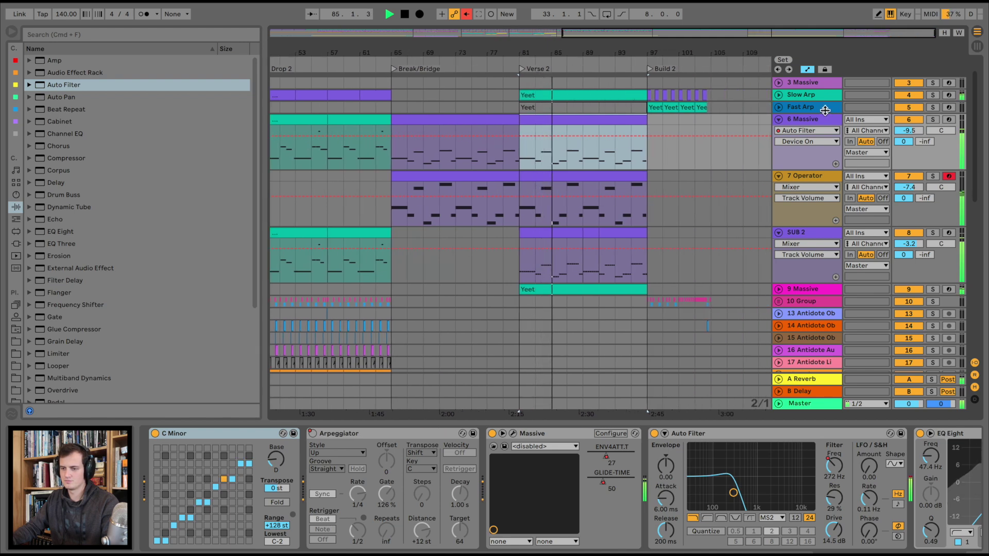
click(379, 62)
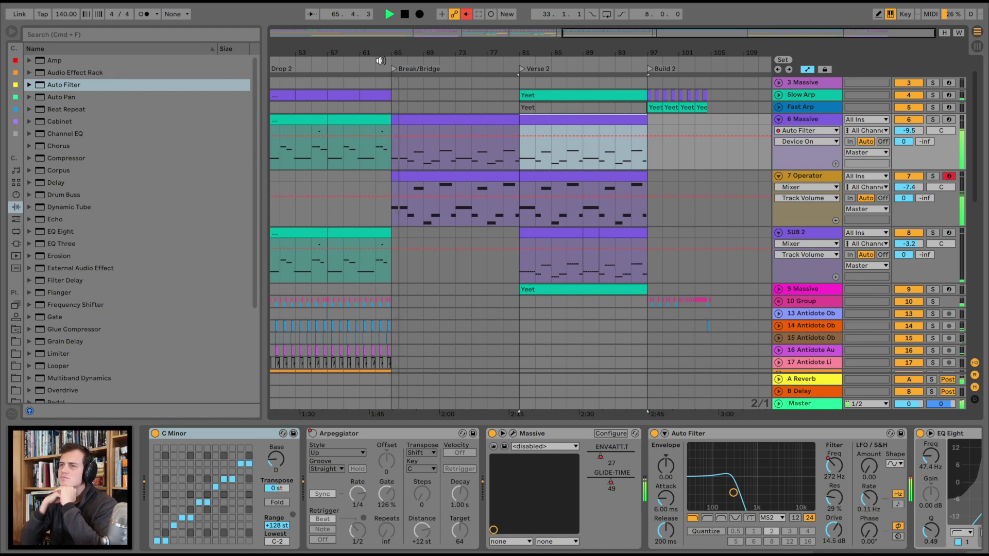
click(818, 177)
mouse_move(793, 482)
mouse_down()
mouse_move(793, 507)
mouse_move(834, 470)
mouse_move(777, 478)
mouse_up()
scroll(829, 472, right, 3)
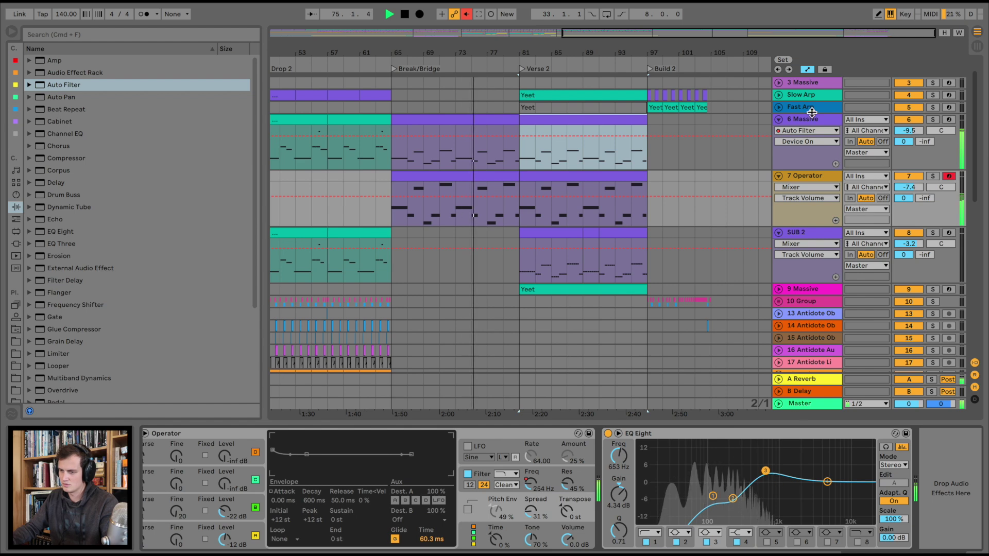
- Open the 6 Massive clip in the Break/Bridge and raise the three notes between bars 8 and 11 by an octave
double_click(464, 117)
drag(780, 422, 781, 282)
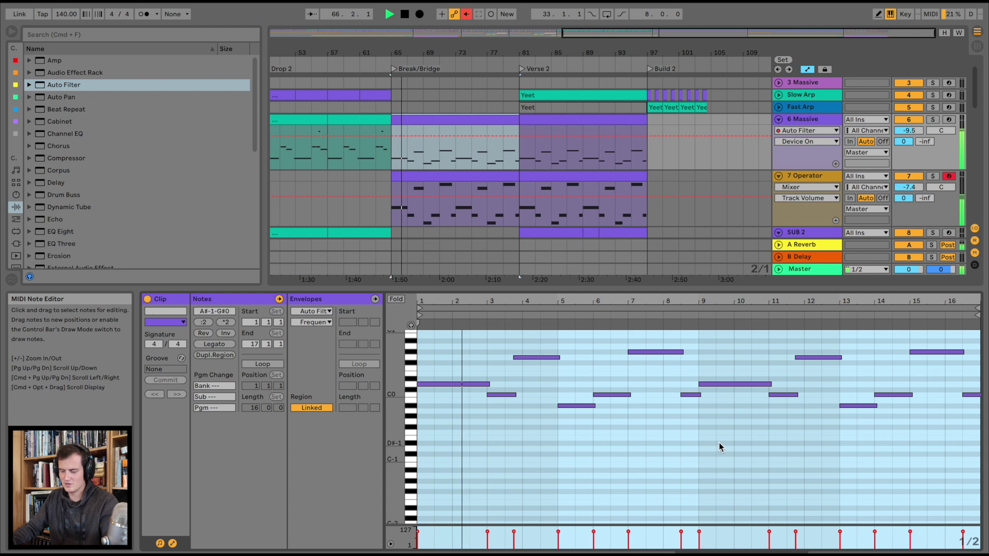
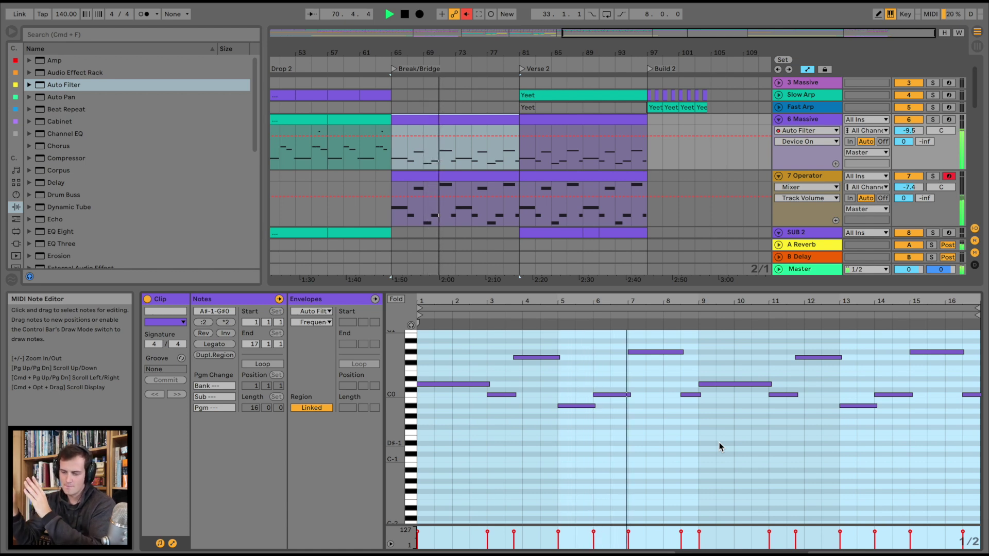
click(698, 395)
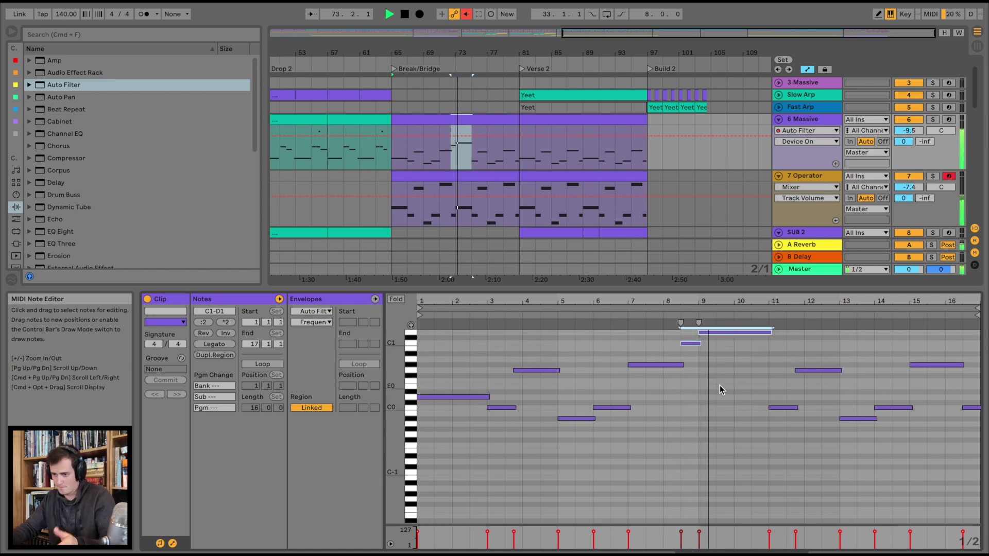
key(shift+Up)
drag(784, 467, 810, 416)
key(shift+Up)
click(818, 359)
key(shift+Down)
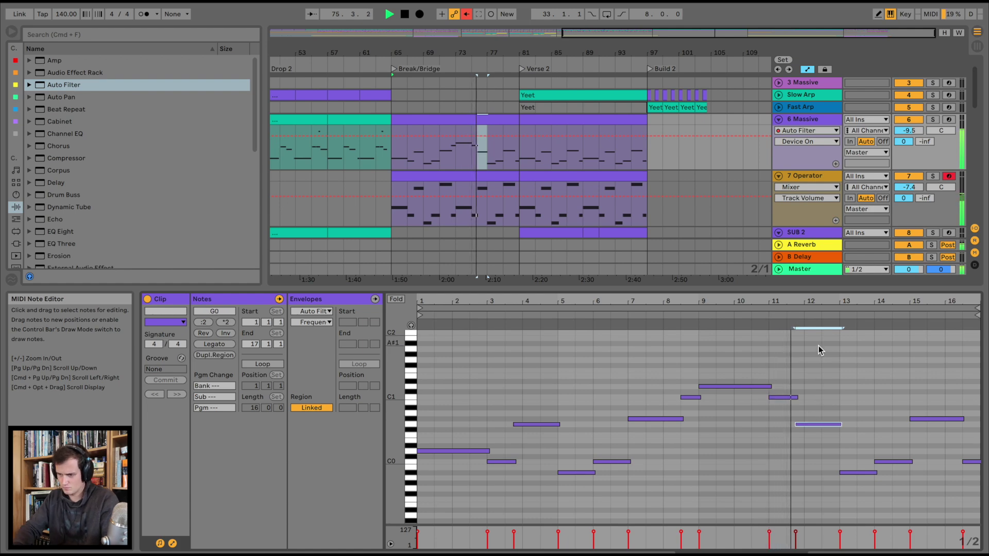
- Raise the two notes around bars 13 and 14 by an octave and play the melody back from about bar 8
drag(852, 483, 890, 461)
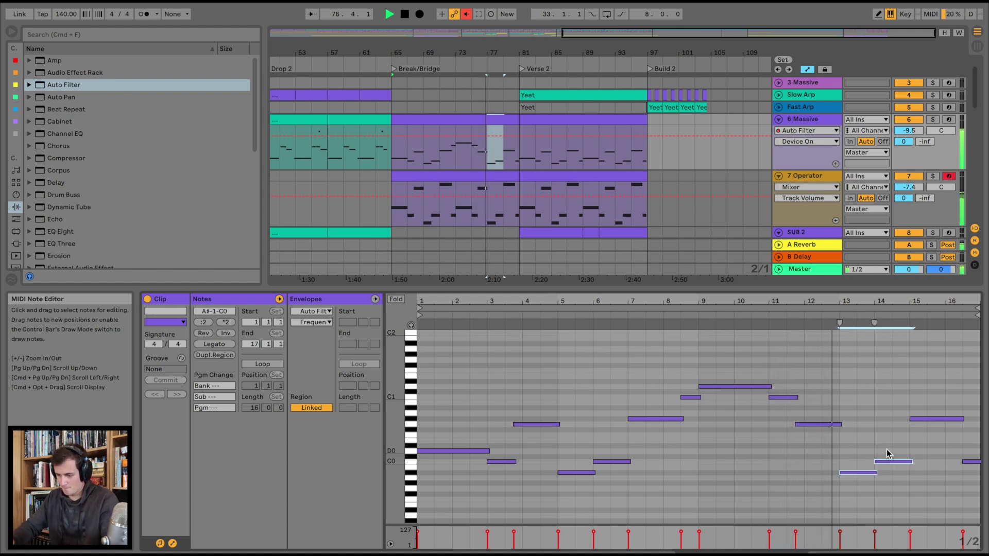
scroll(887, 452, down, 1)
key(shift+Up)
key(space)
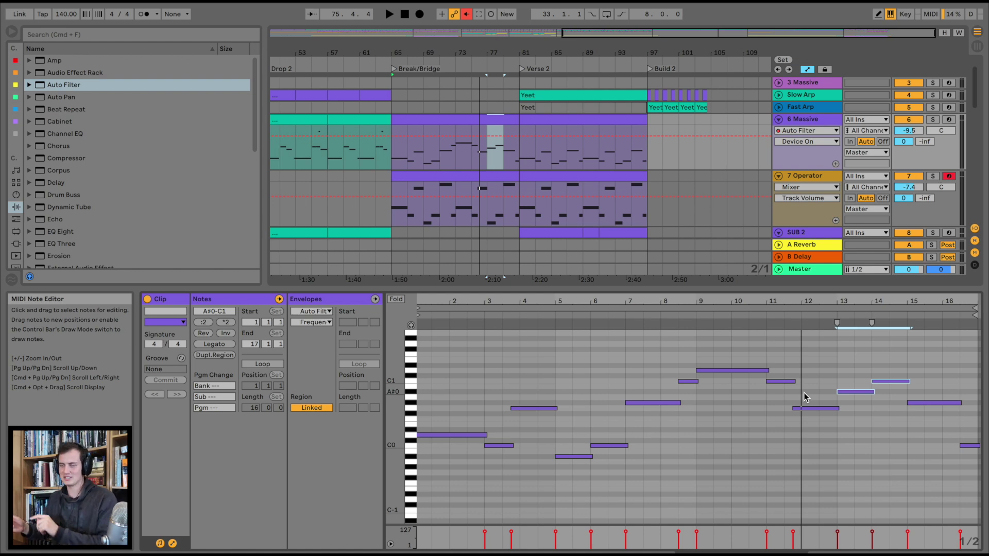
click(694, 325)
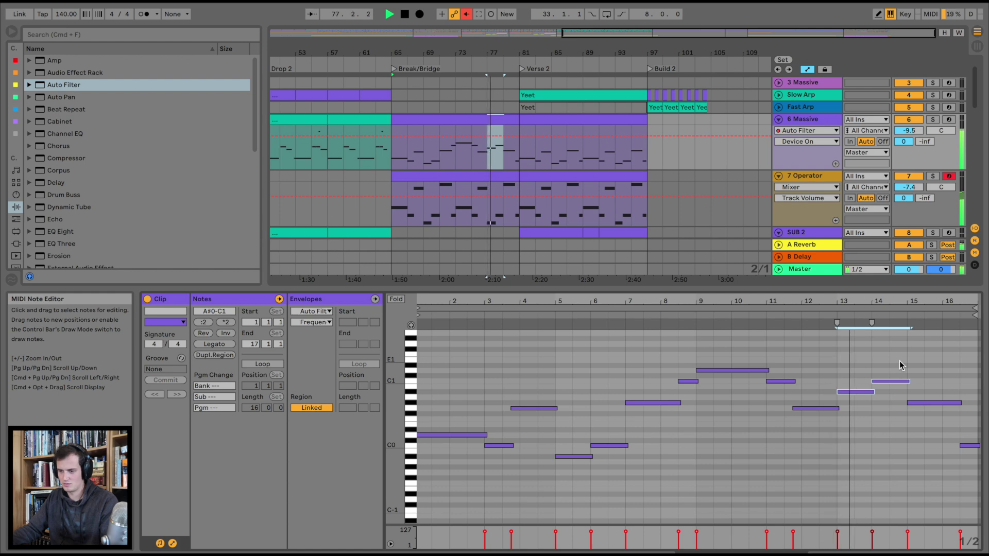
- Try shifting the note at bar 15 down by an octave
click(934, 402)
key(shift+Down)
key(shift+Up)
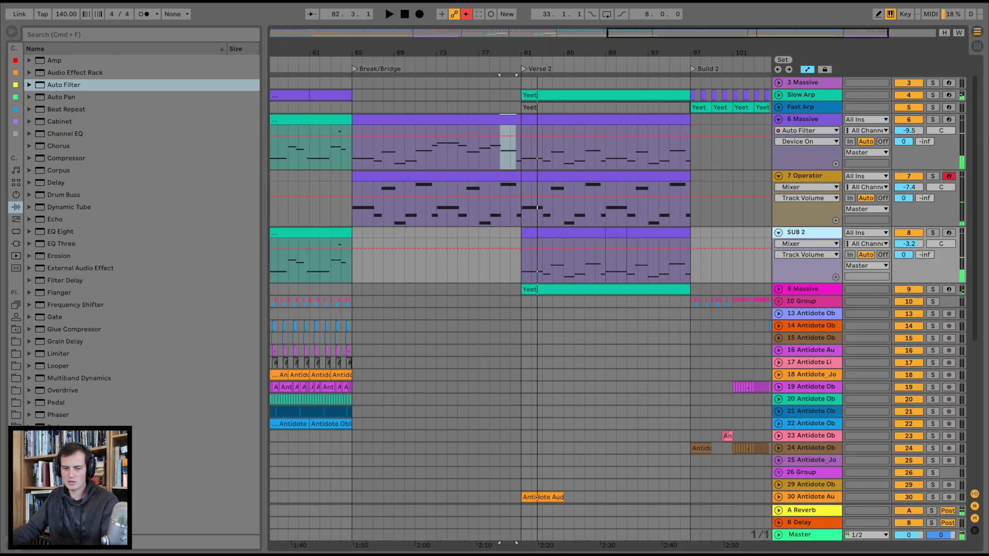
- Insert a MIDI track below SUB 2 and load the Huge REESE.adg instrument rack onto it
key(super+shift+t)
click(21, 195)
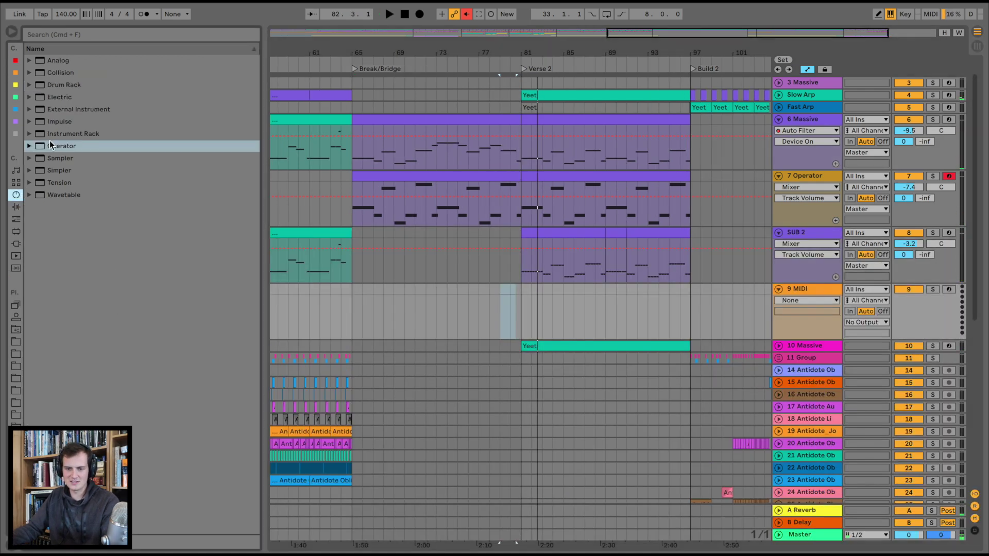
click(31, 137)
scroll(141, 298, down, 3)
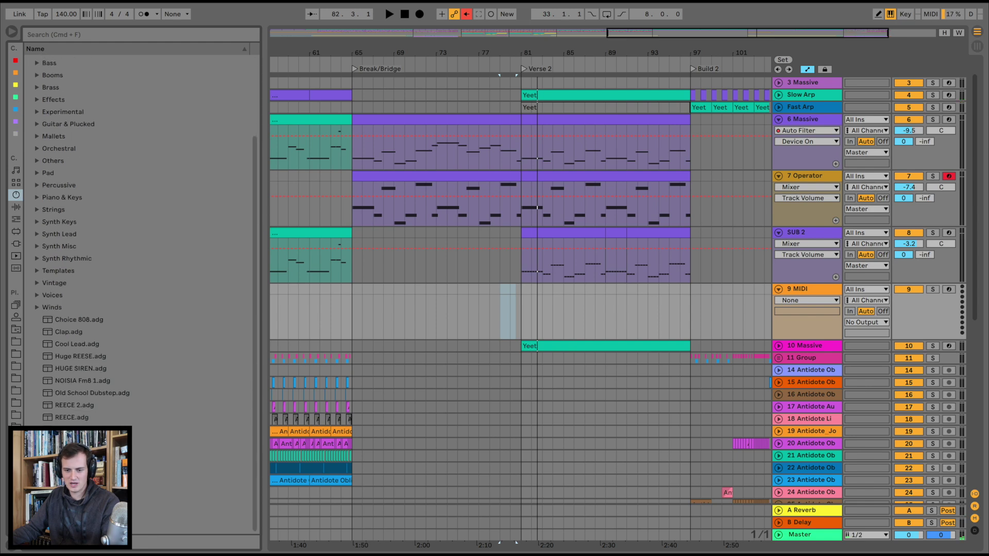
drag(79, 356, 484, 310)
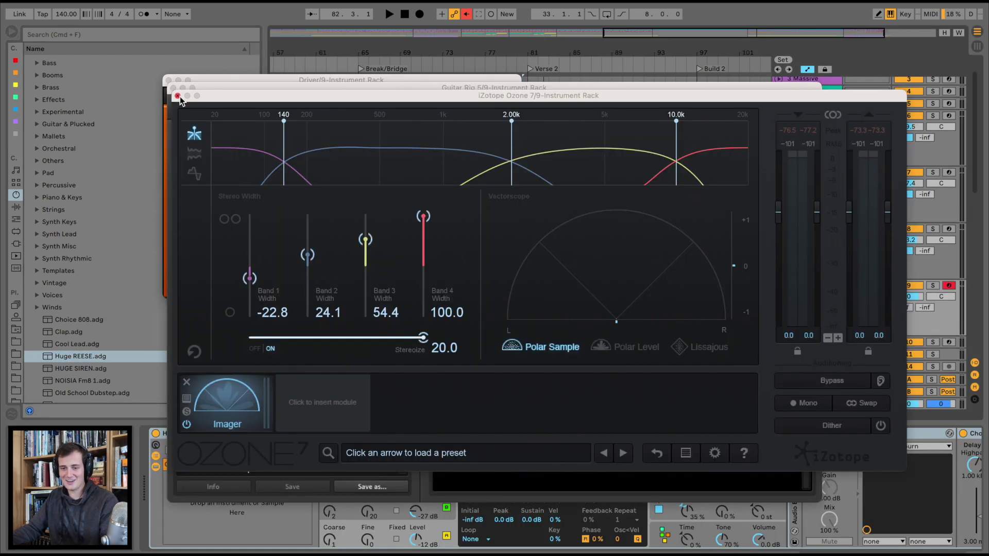
- Close the iZotope Ozone 7, Guitar Rig 5 and Driver plug-in windows
click(178, 96)
click(174, 88)
click(168, 81)
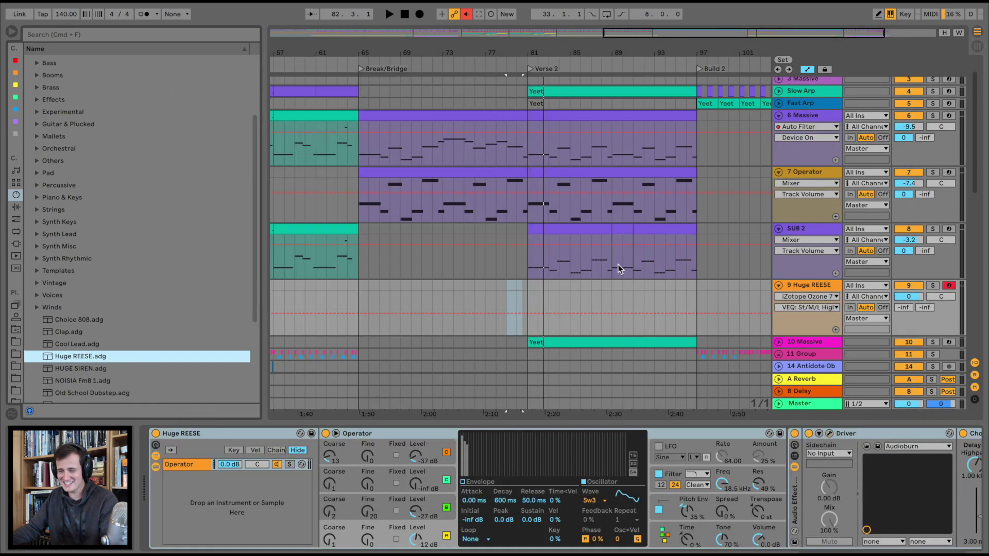
- Look through the Huge REESE track's device chain and turn off its Gate
double_click(808, 286)
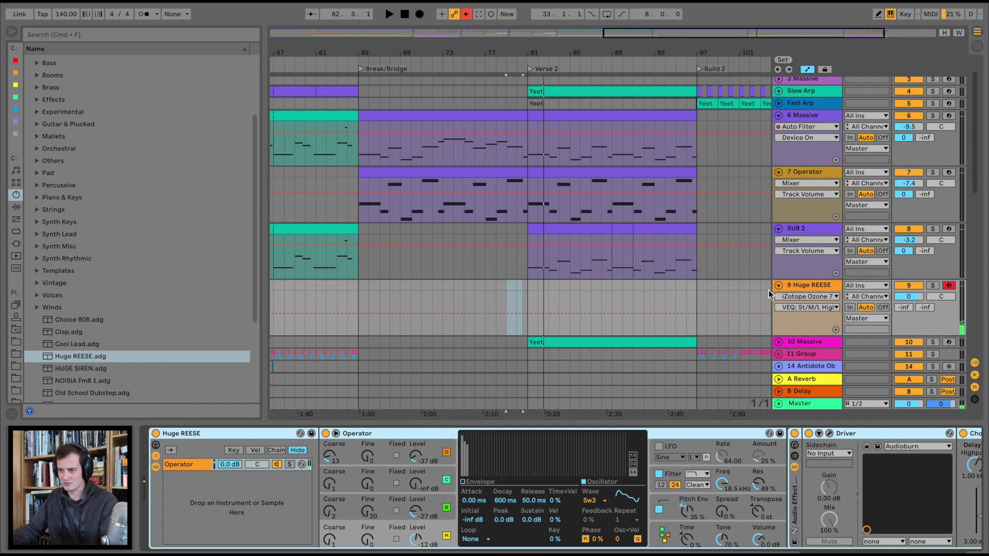
scroll(938, 486, right, 10)
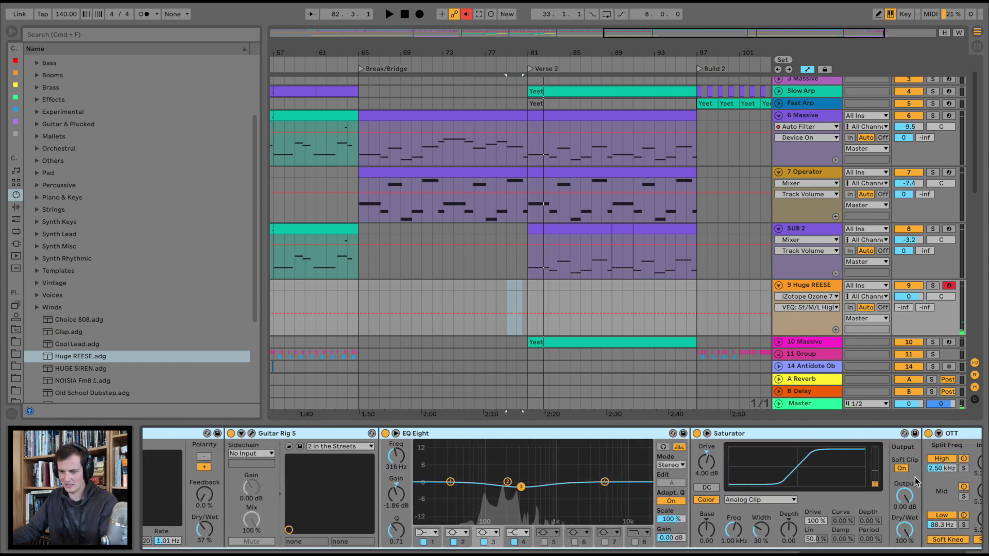
scroll(919, 475, right, 10)
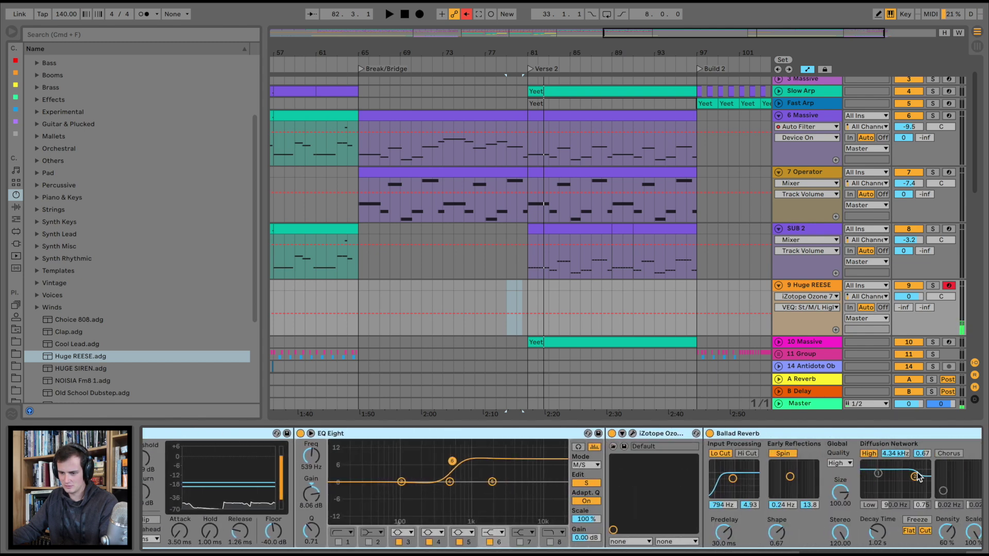
scroll(918, 474, left, 5)
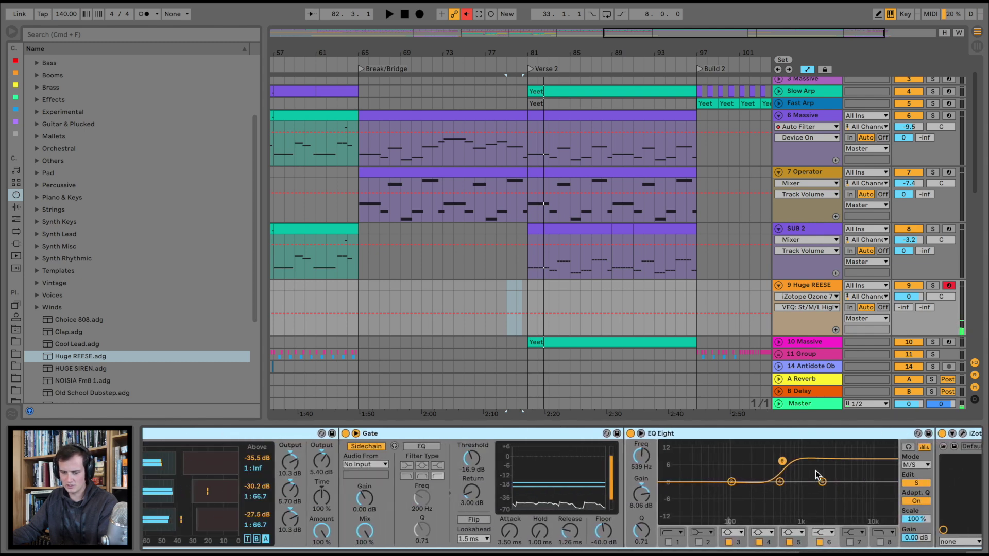
click(346, 434)
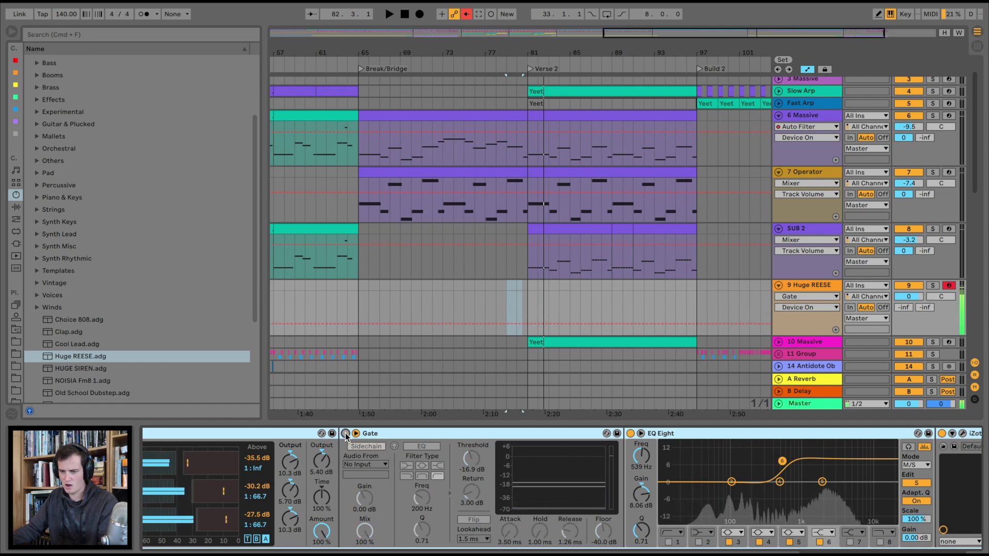
- Copy the 7 Operator clip in Break/Bridge onto the Huge REESE track and play it soloed
scroll(624, 454, right, 10)
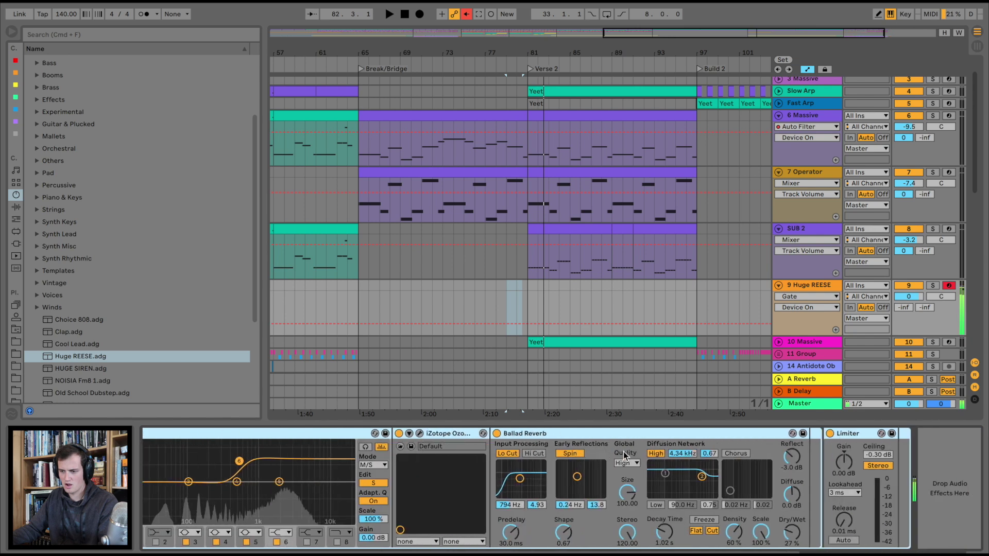
click(388, 169)
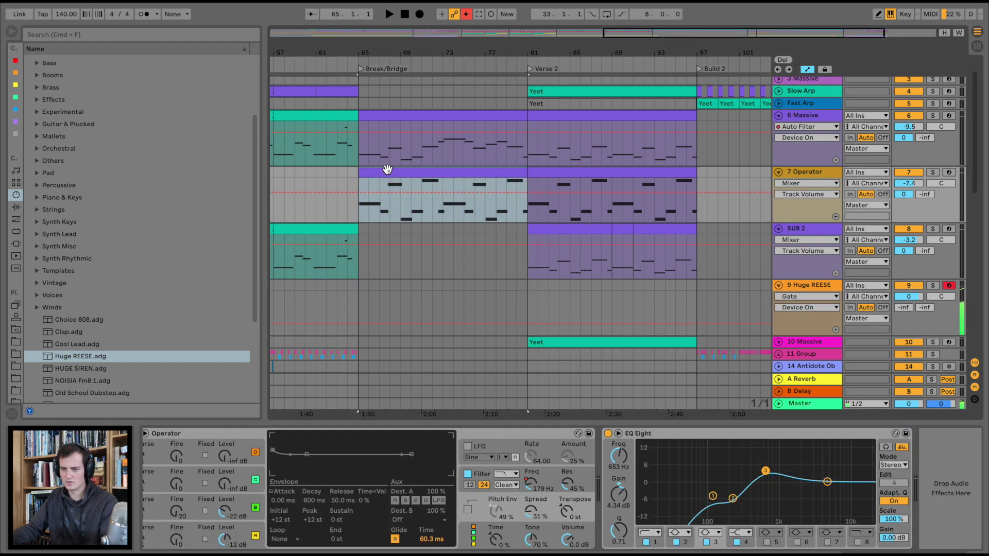
drag(409, 170, 404, 322)
click(932, 286)
key(space)
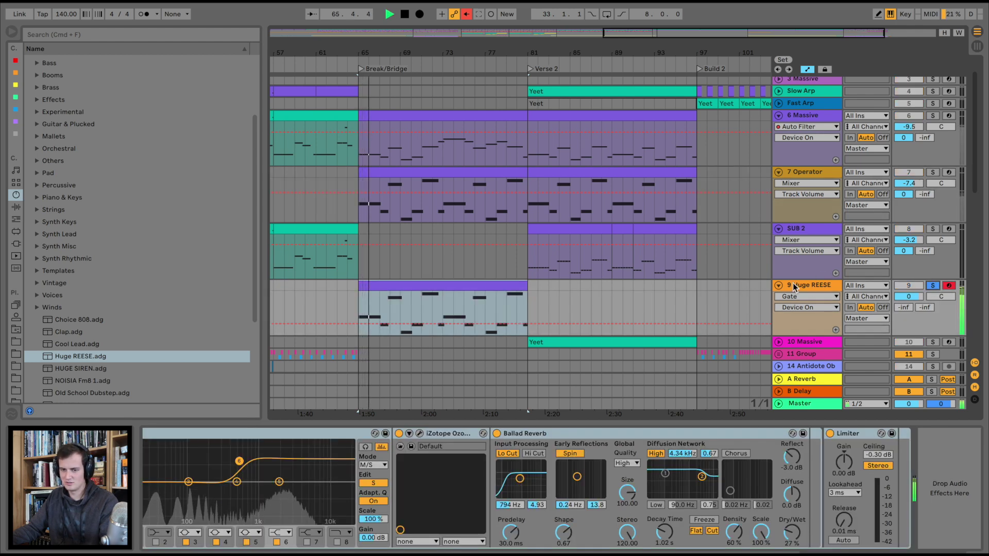
- Set the Fine value of oscillator B in Huge REESE's Operator to 25 and replay the soloed clip
scroll(510, 481, left, 15)
scroll(510, 482, left, 15)
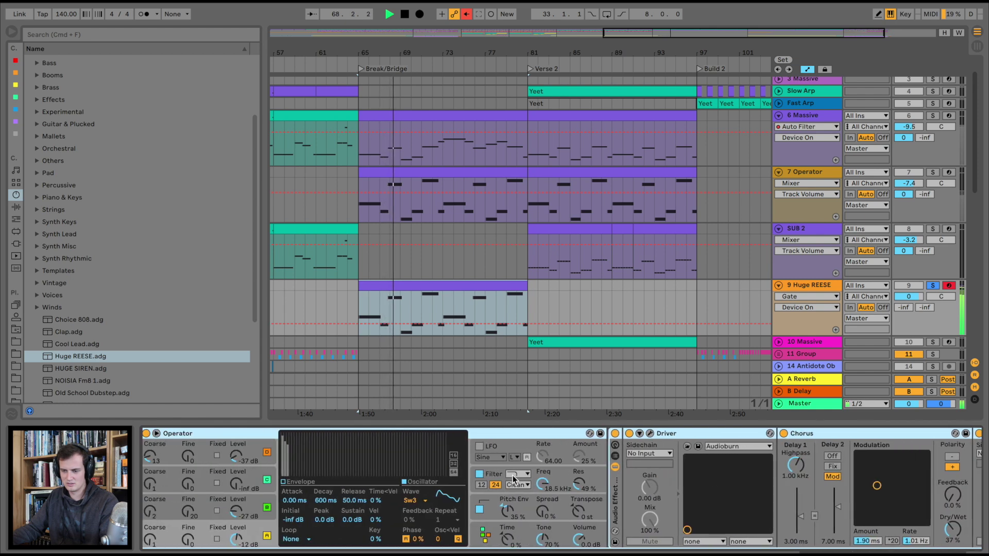
scroll(513, 479, left, 5)
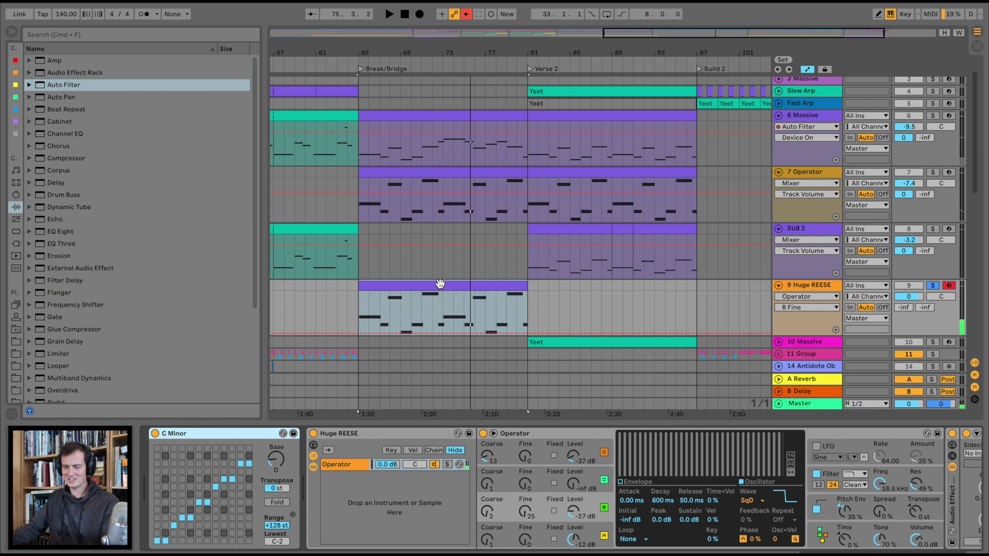
click(441, 284)
key(space)
click(796, 286)
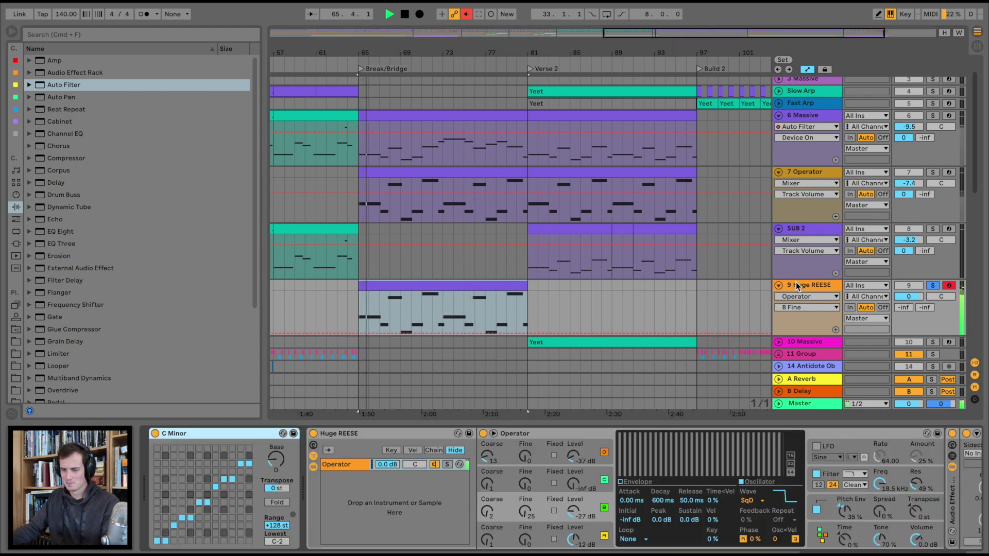
scroll(781, 489, right, 4)
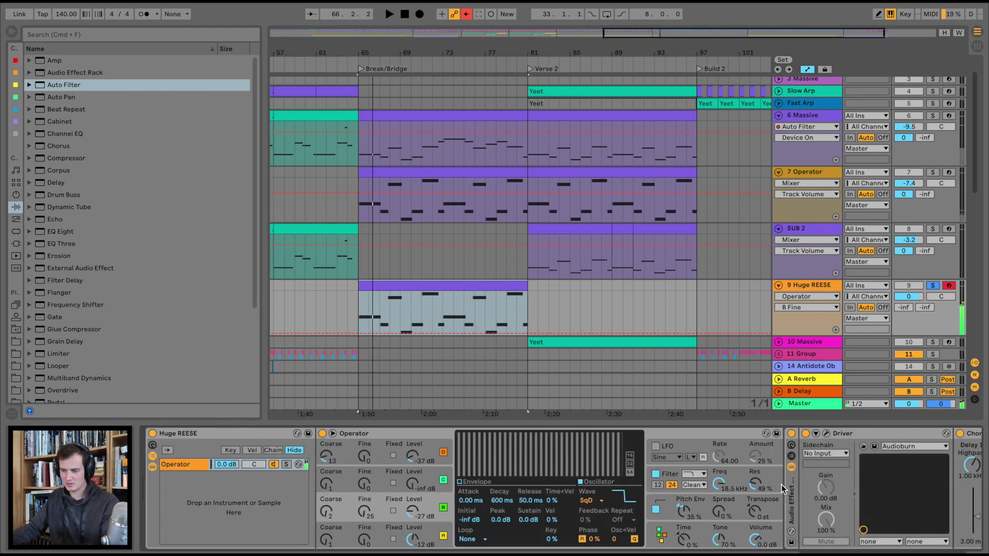
- Compare the soloed Huge REESE sound with Driver switched on and off during playback
key(space)
click(806, 434)
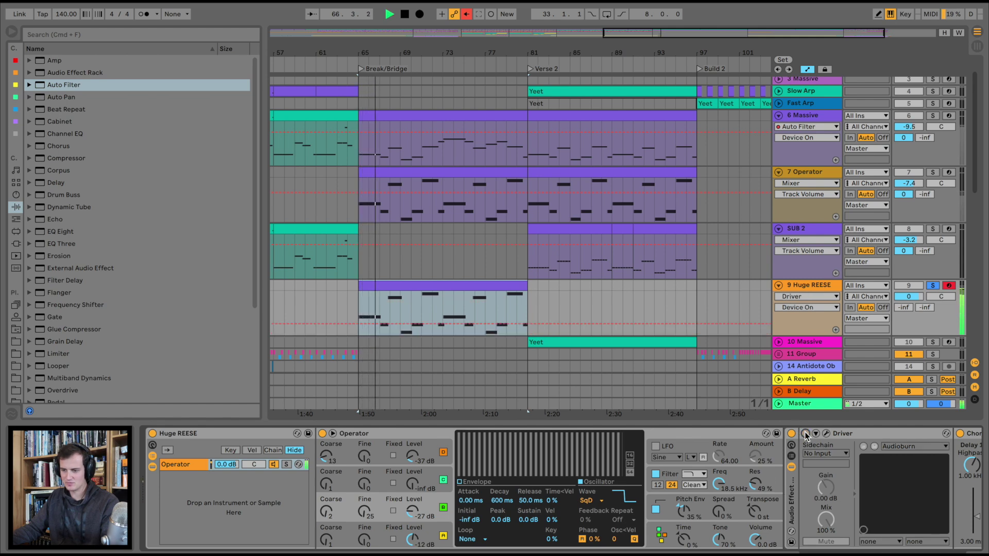
click(806, 434)
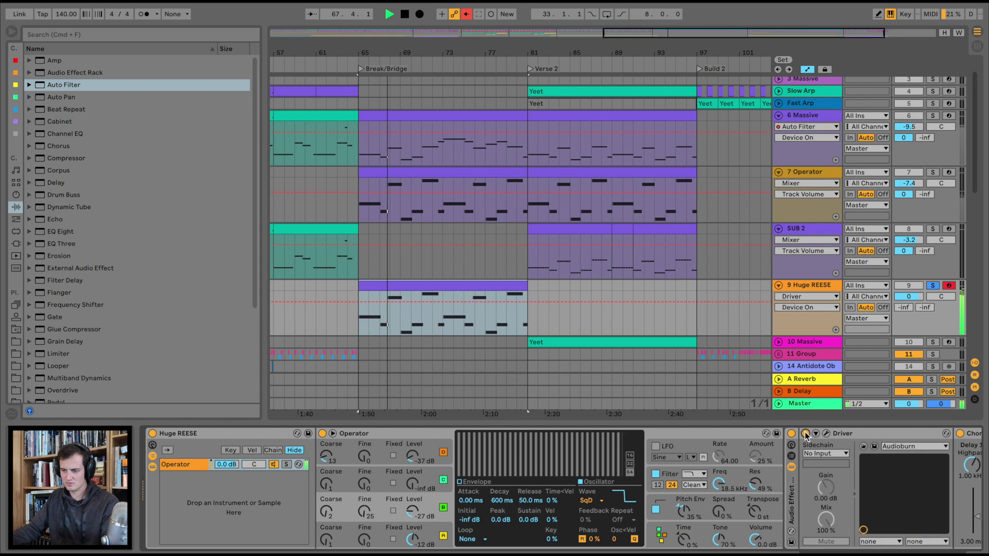
- Transpose all notes of the Huge REESE Break/Bridge clip up one octave and play it
double_click(465, 281)
key(space)
click(487, 474)
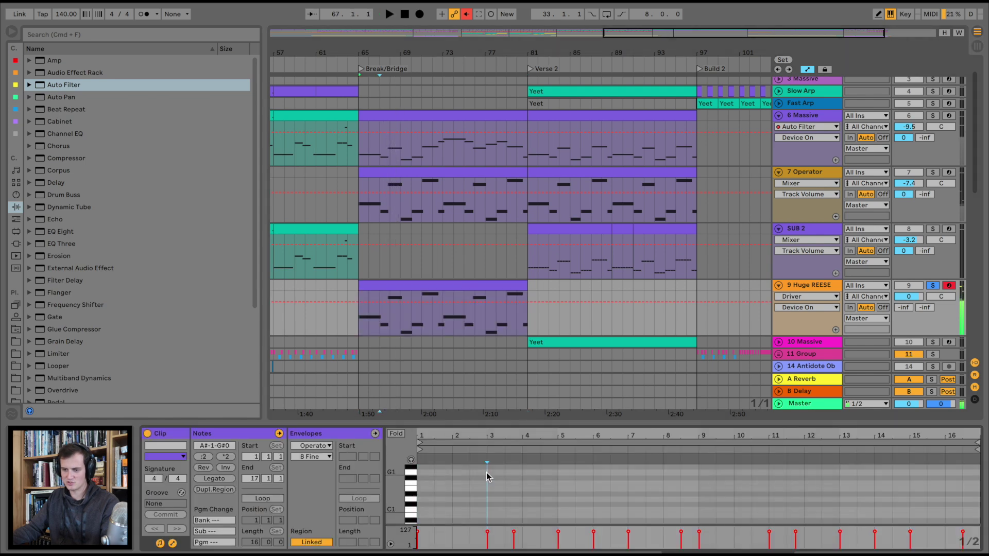
key(space)
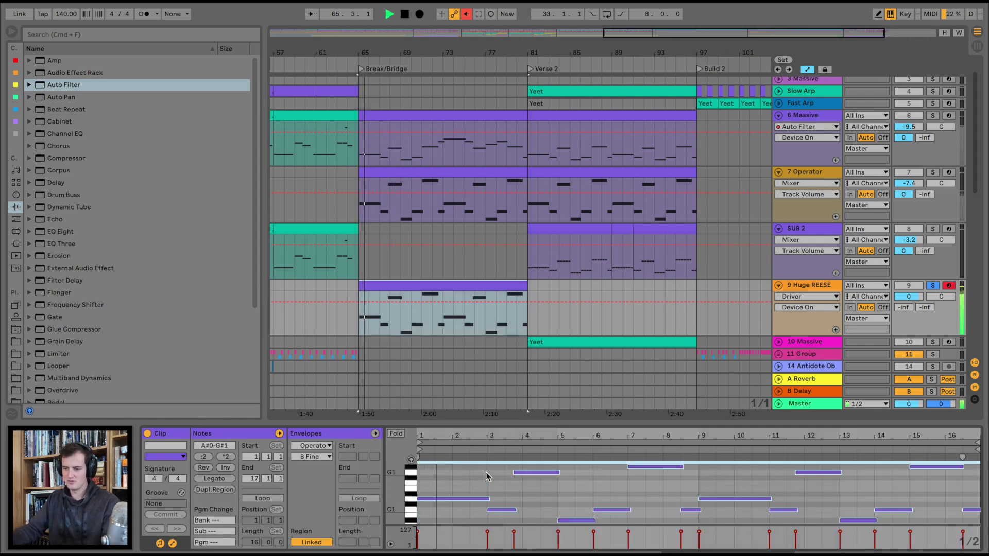
- Unsolo Huge REESE, mute 7 Operator and set Huge REESE's Auto Filter frequency to 1.96 kHz during playback
click(814, 286)
scroll(857, 466, right, 20)
drag(809, 476, 745, 486)
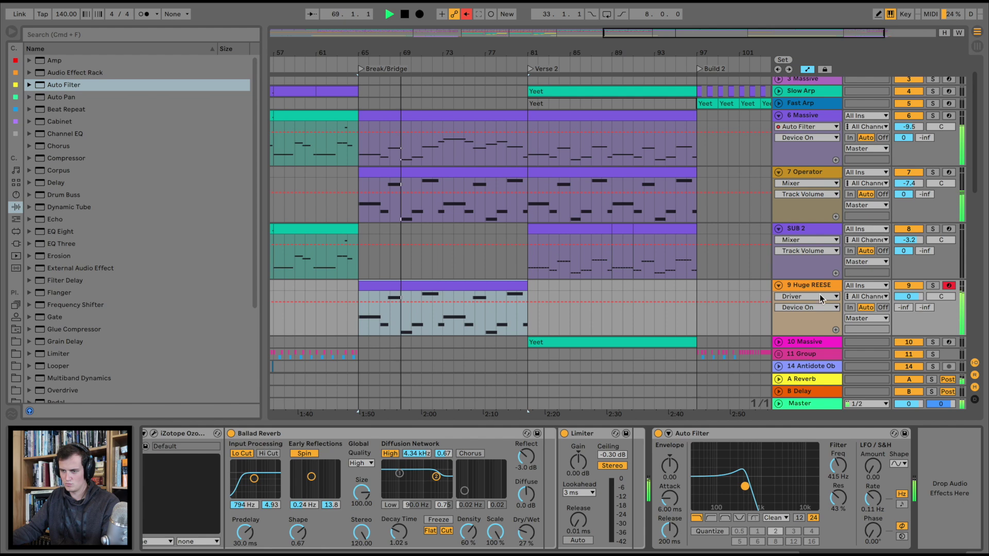
click(901, 174)
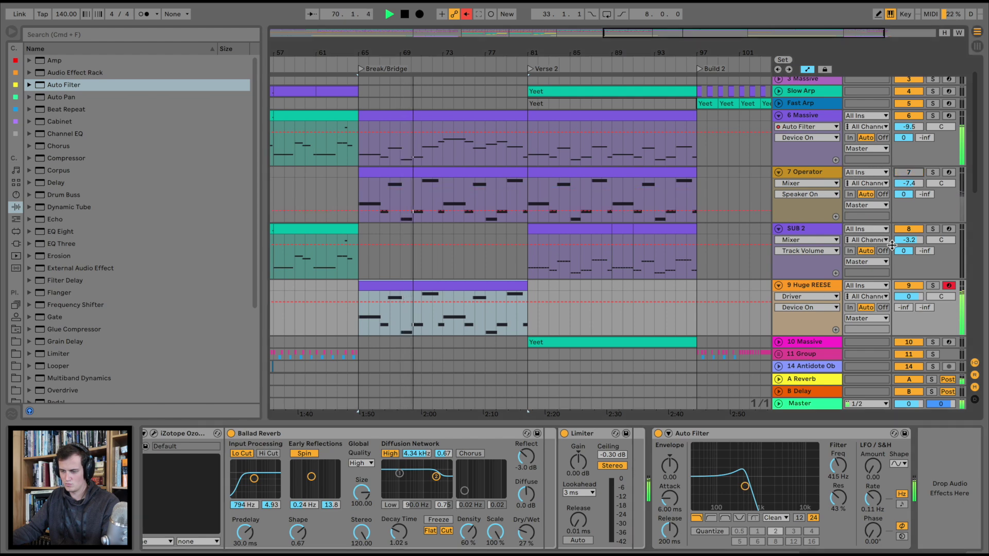
drag(845, 470, 844, 438)
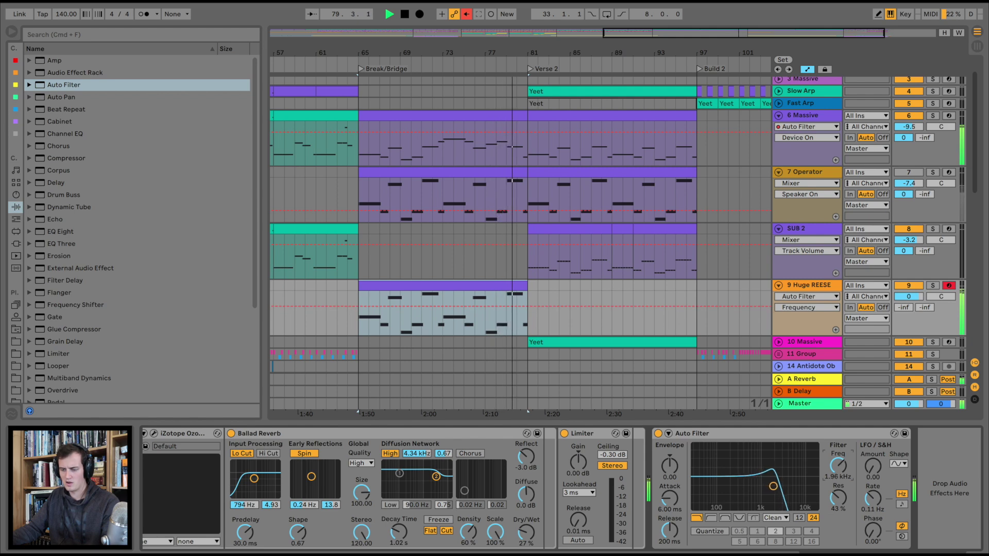
- Copy the 6 Massive clip in Break/Bridge onto Huge REESE, replacing its clip, and play the section
key(space)
drag(481, 116, 483, 292)
key(space)
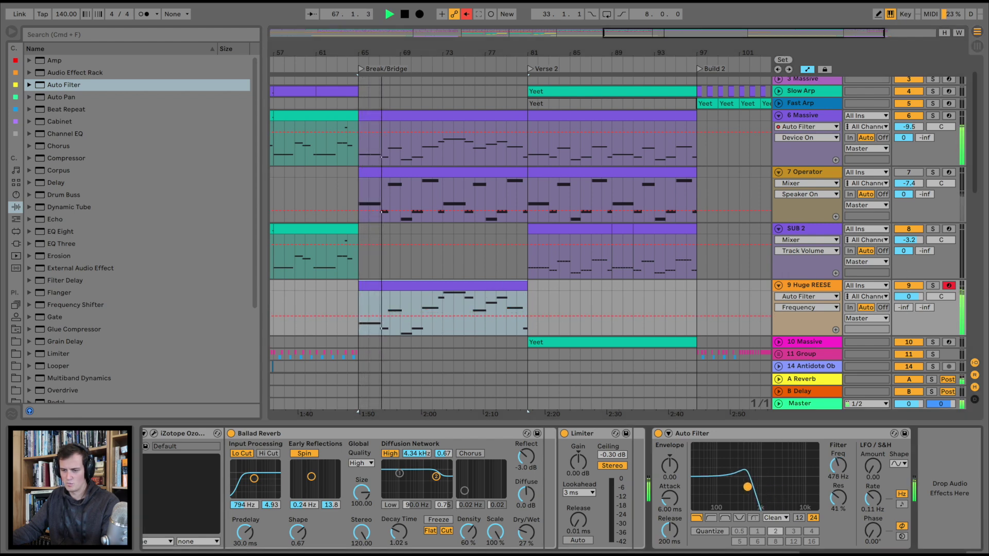
- Deactivate the 7 Operator clip in Break/Bridge, then unmute that track and play from Verse 2
key(space)
click(409, 178)
key(0)
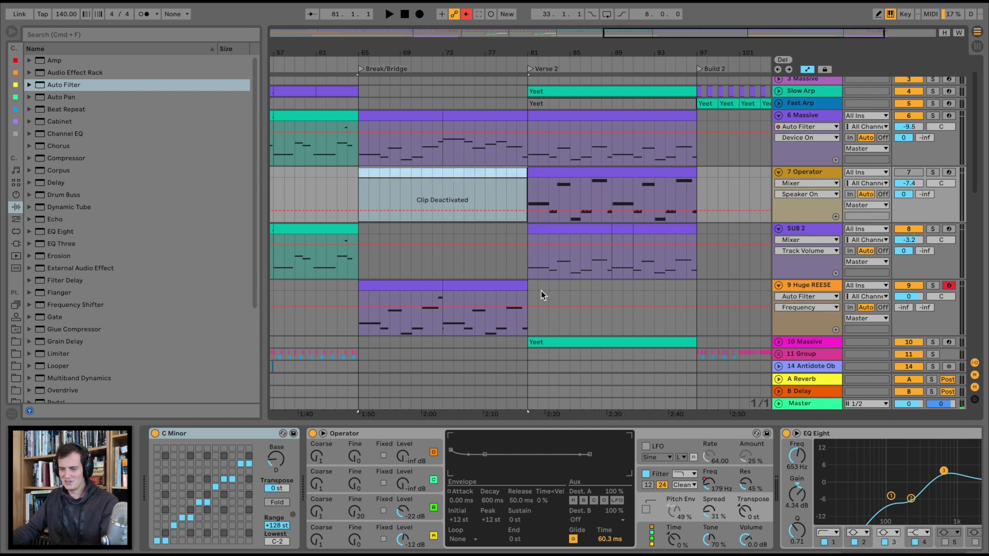
click(589, 166)
click(589, 171)
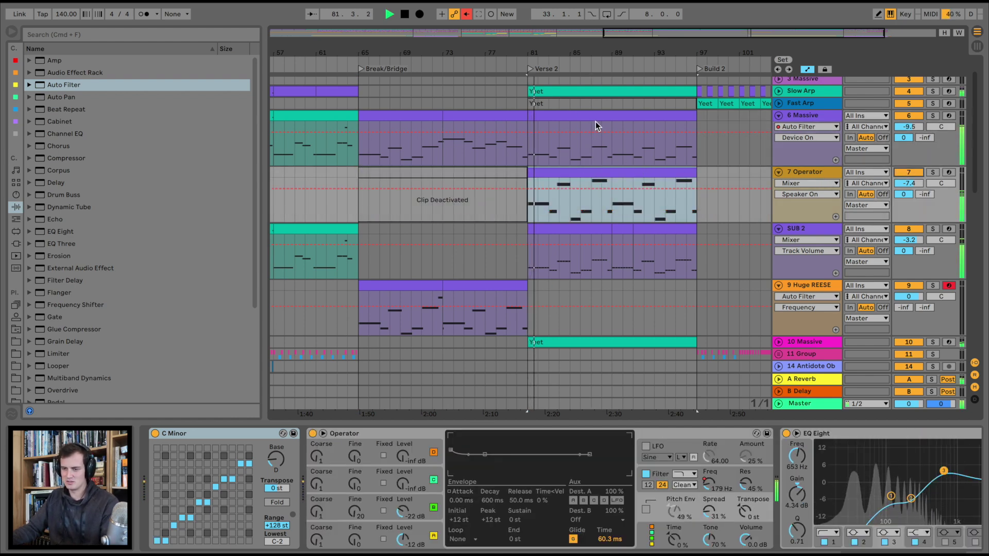
key(space)
- Turn off the effects in Huge REESE's device chain, including Driver, Chorus, Guitar Rig 5 and EQ Eight
click(337, 291)
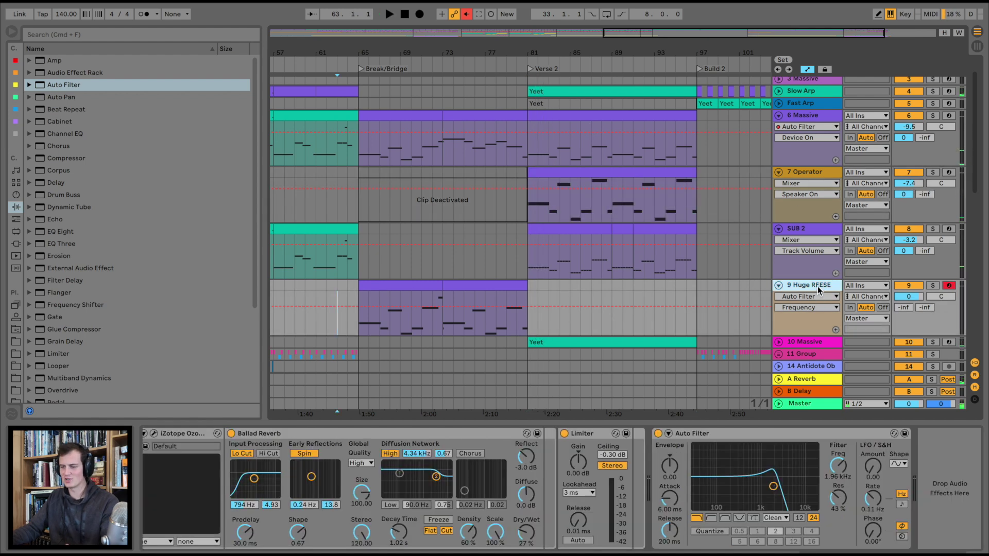
click(477, 483)
scroll(464, 481, left, 14)
scroll(589, 432, right, 14)
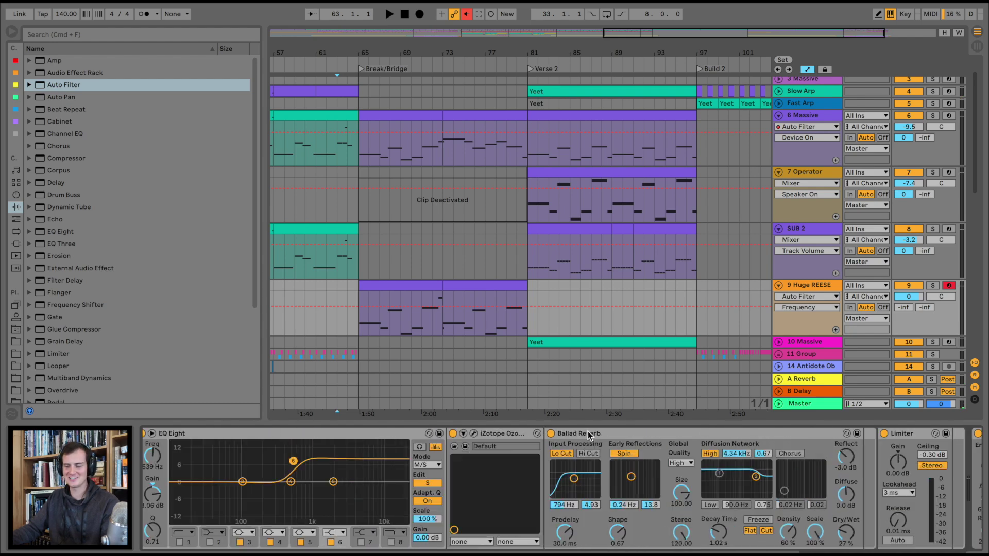
scroll(584, 430, left, 10)
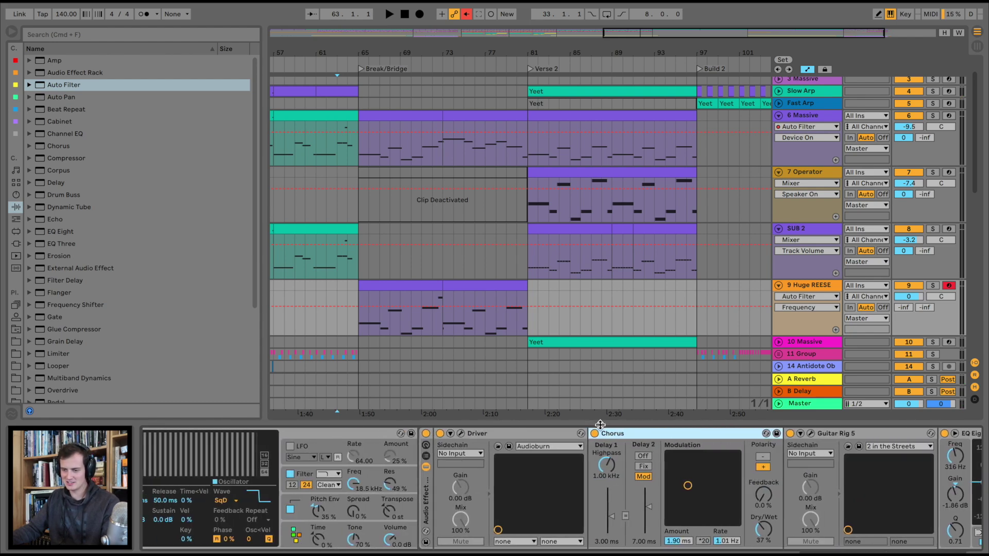
scroll(793, 437, right, 5)
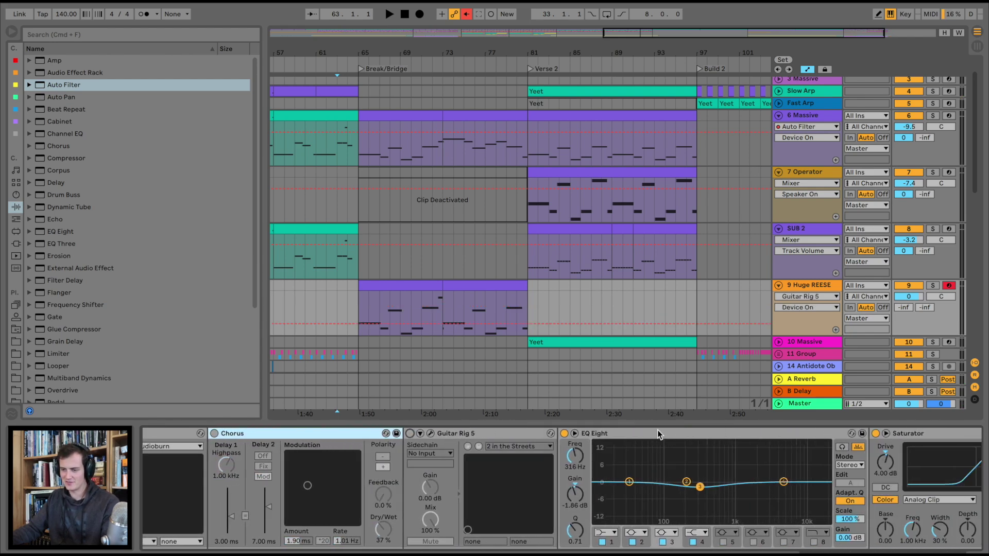
click(565, 434)
scroll(577, 435, right, 5)
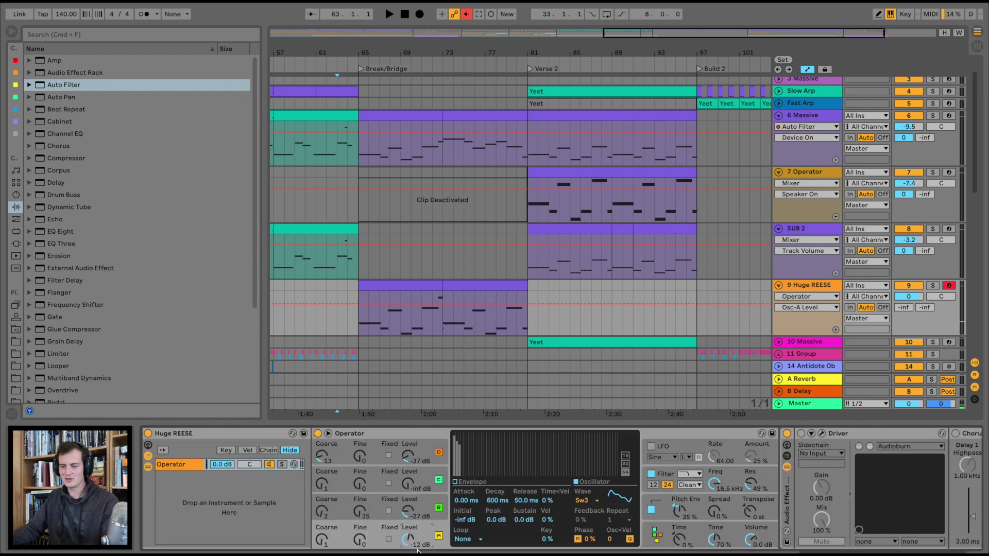
- Examine the oscillator, pitch envelope and global settings of Huge REESE's Operator
click(425, 509)
click(426, 458)
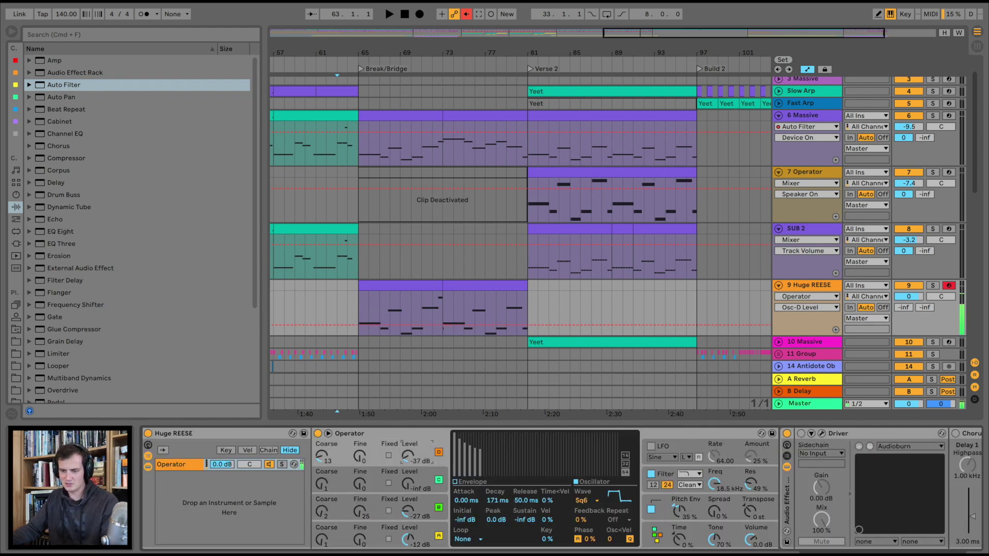
click(431, 481)
click(427, 509)
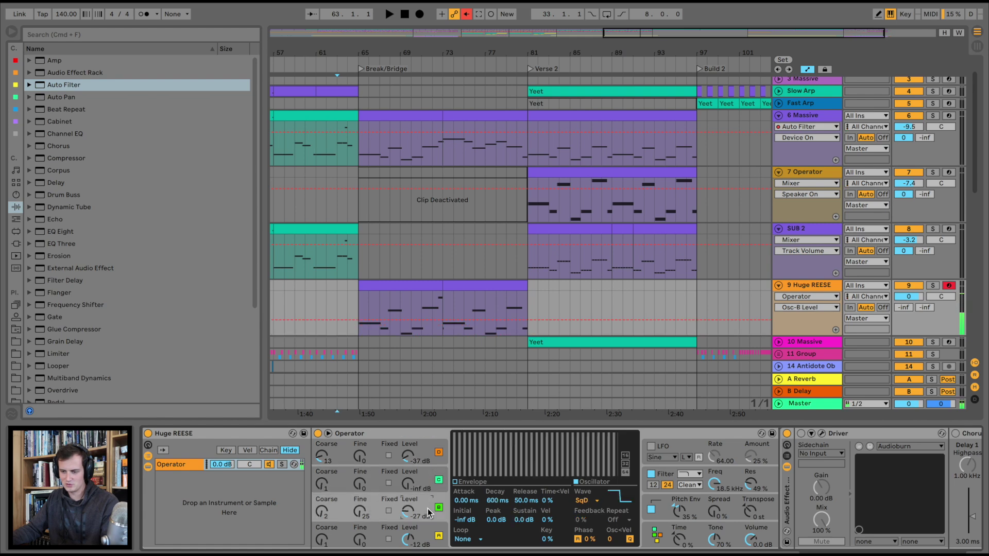
click(426, 526)
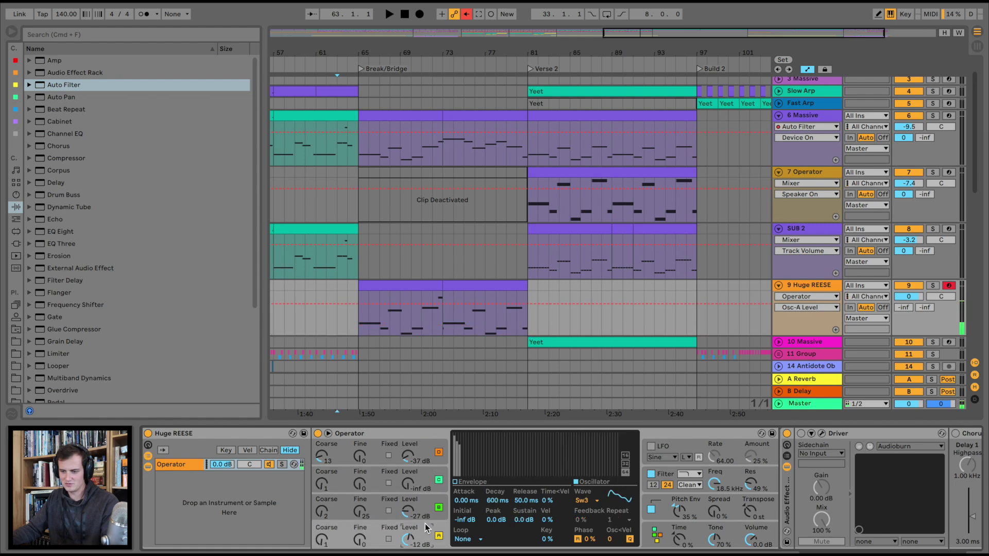
click(659, 497)
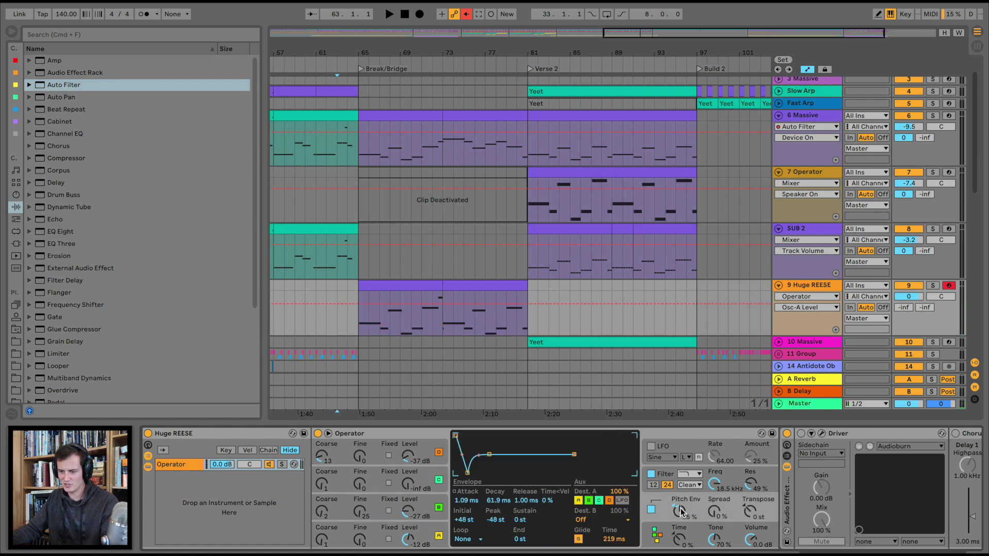
click(649, 535)
- Turn on Driver in the Huge REESE chain, view its plug-in window and close it again
scroll(569, 474, right, 10)
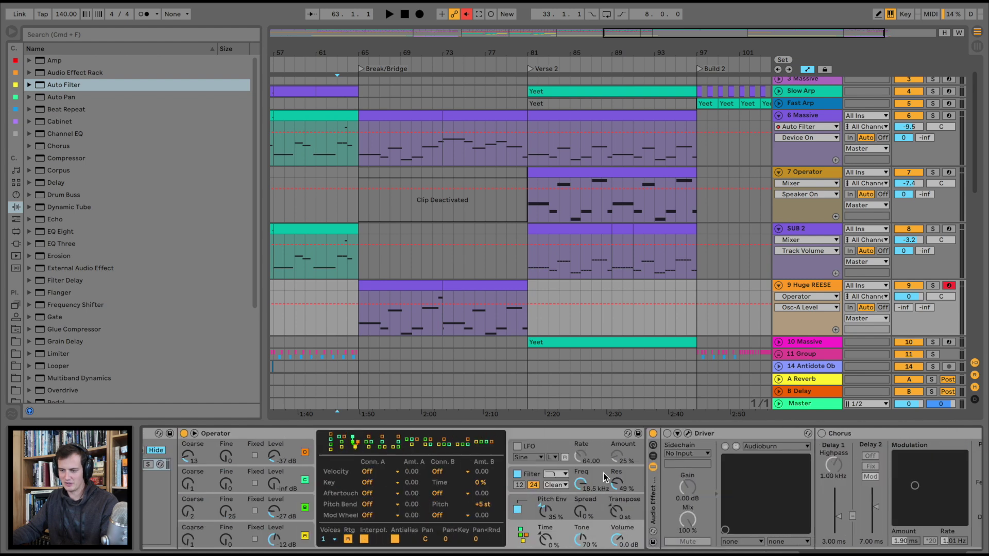
click(345, 435)
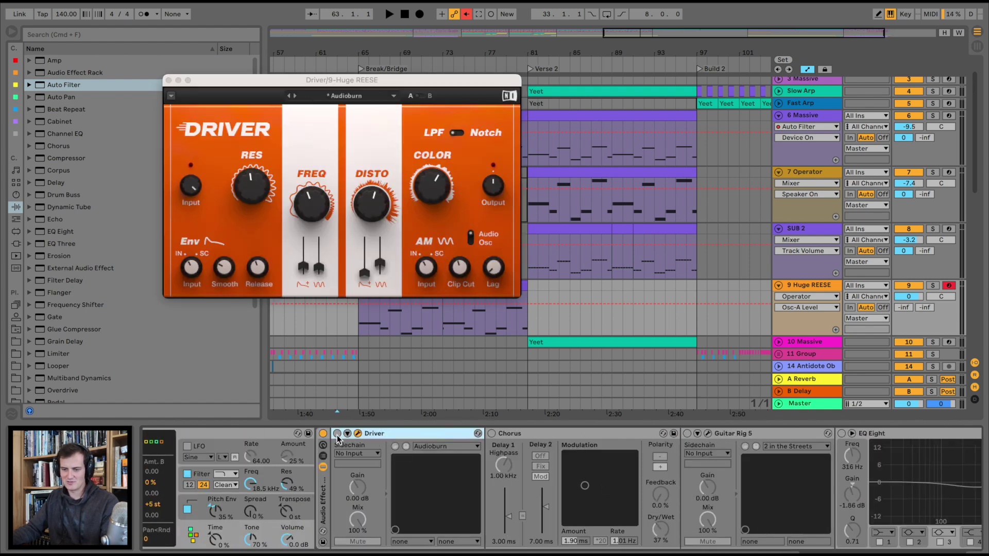
click(337, 434)
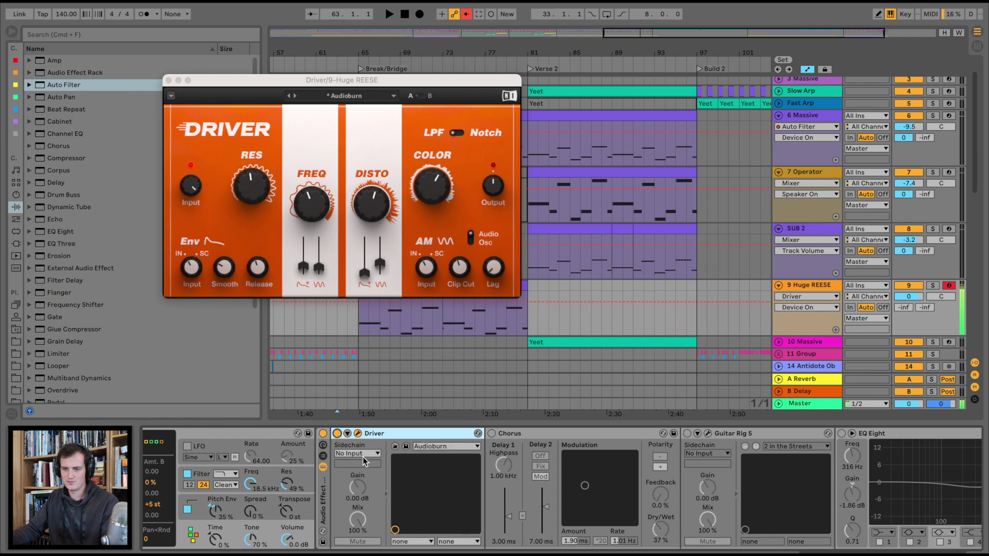
click(168, 80)
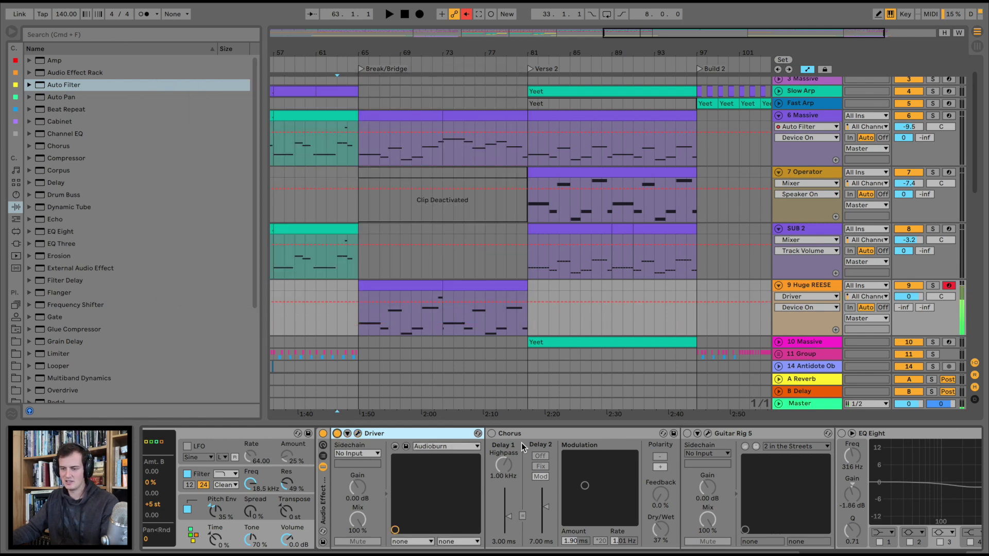
- Turn on Chorus and Guitar Rig 5 in the Huge REESE chain and view the Guitar Rig window
click(507, 434)
click(492, 434)
scroll(541, 433, right, 5)
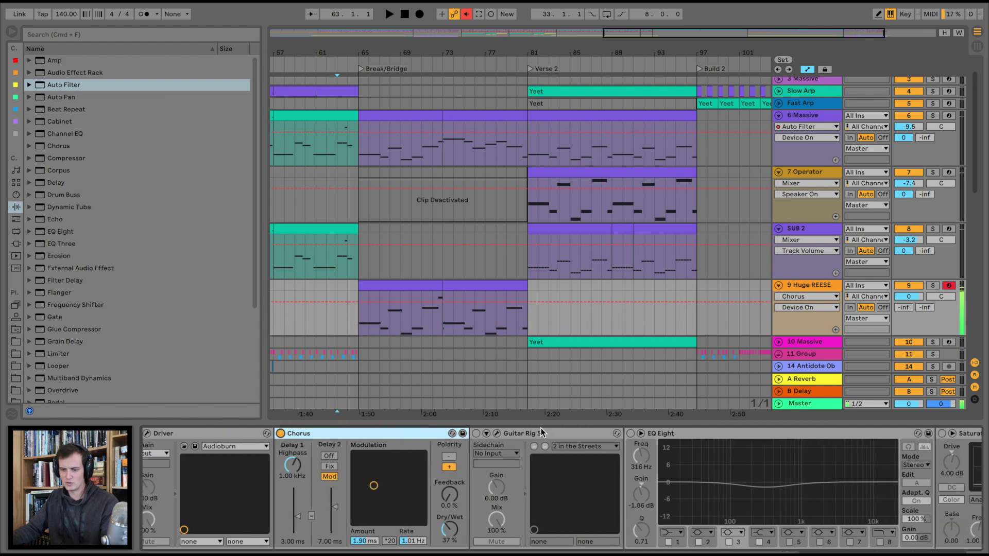
click(476, 433)
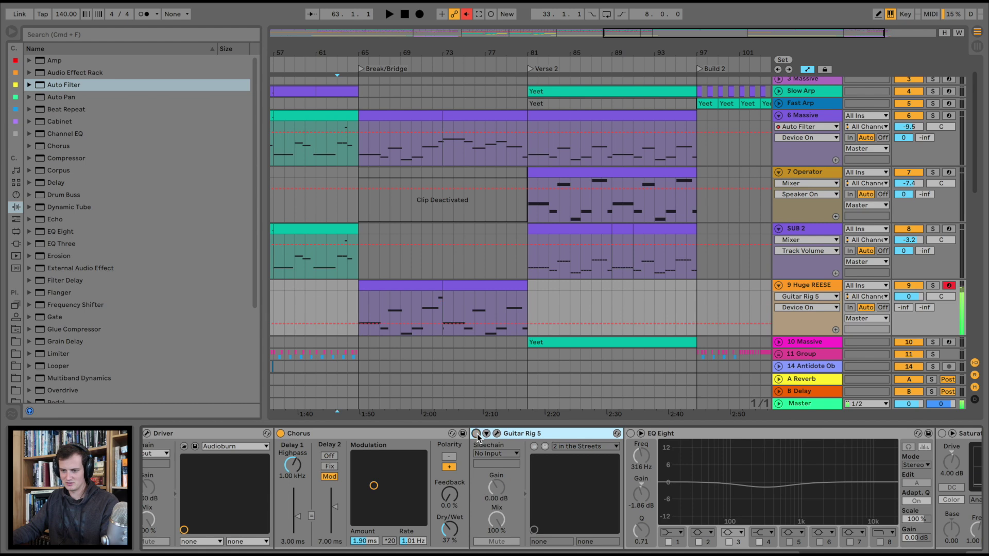
click(496, 434)
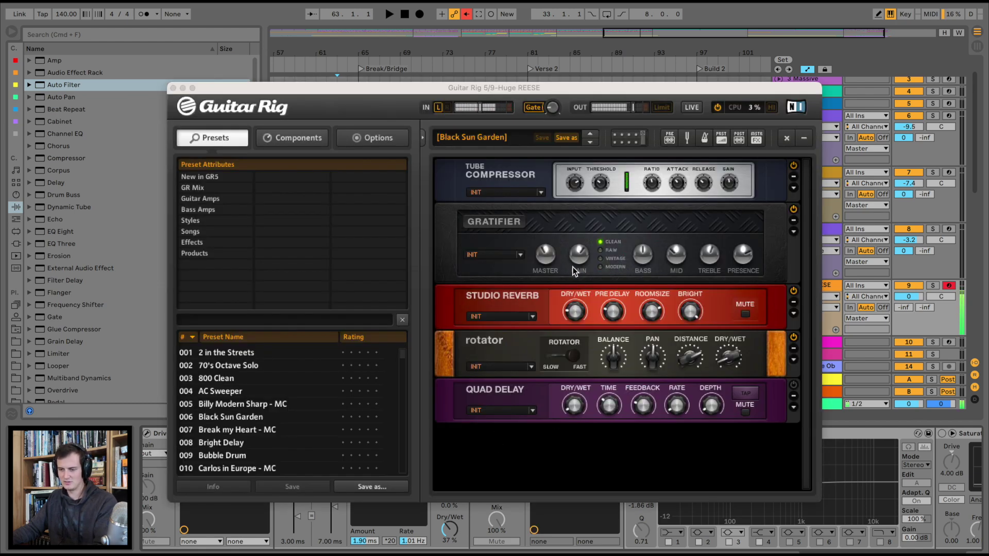
- Turn on the EQ Eight after Guitar Rig 5 and the Saturator in the Huge REESE chain
click(392, 434)
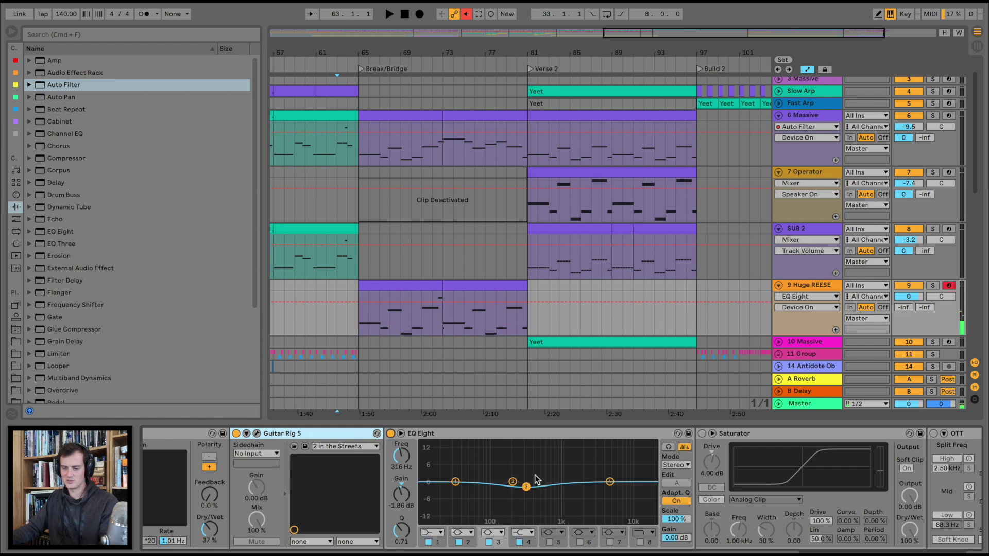
scroll(535, 474, right, 5)
click(435, 434)
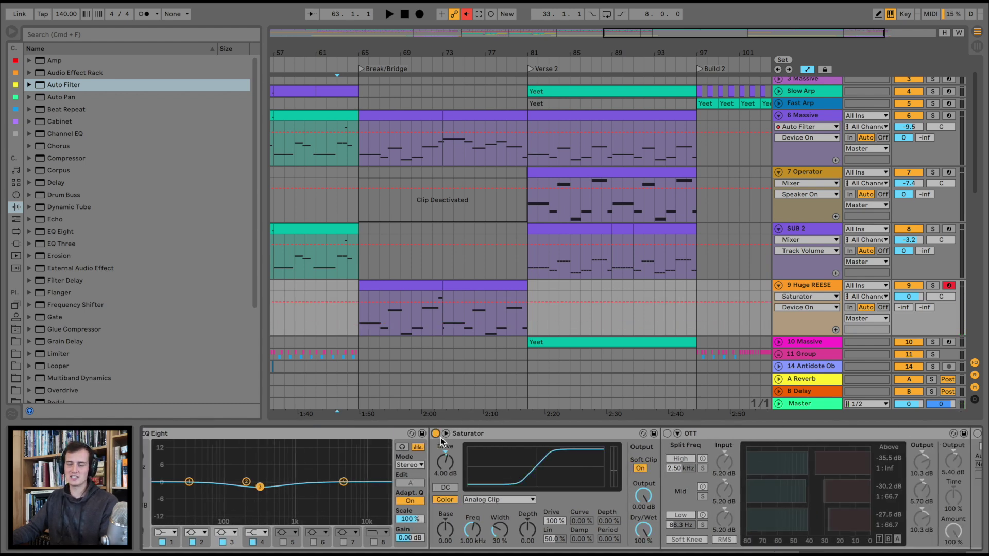
- Turn on OTT and the EQ Eight after the Gate in the Huge REESE chain
scroll(515, 464, right, 5)
click(400, 434)
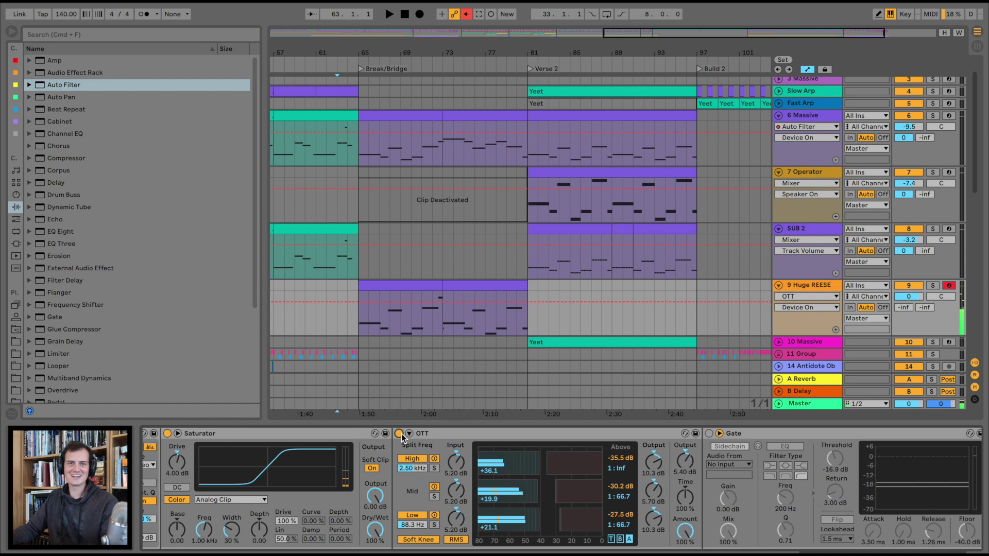
scroll(403, 437, right, 4)
click(211, 433)
click(212, 434)
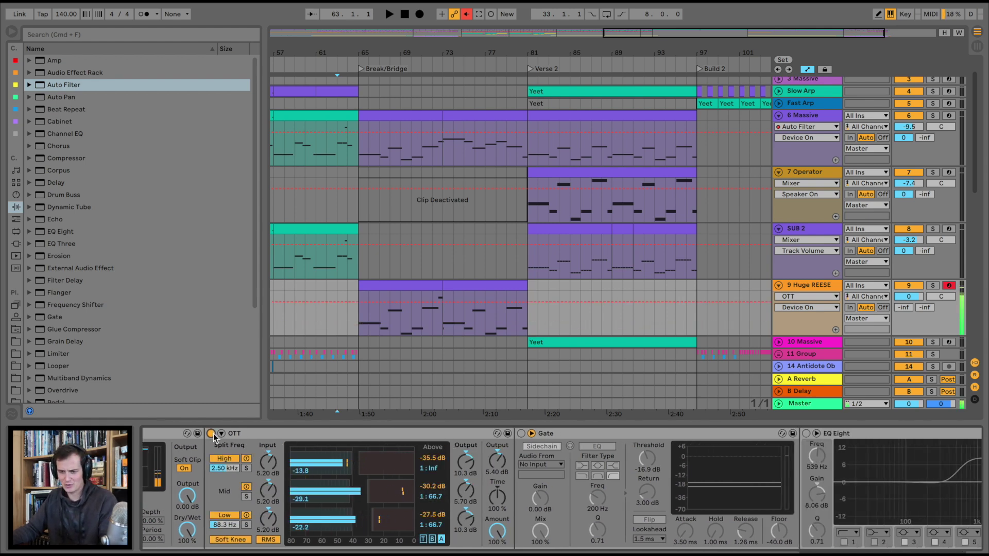
scroll(285, 438, right, 1)
scroll(286, 438, right, 2)
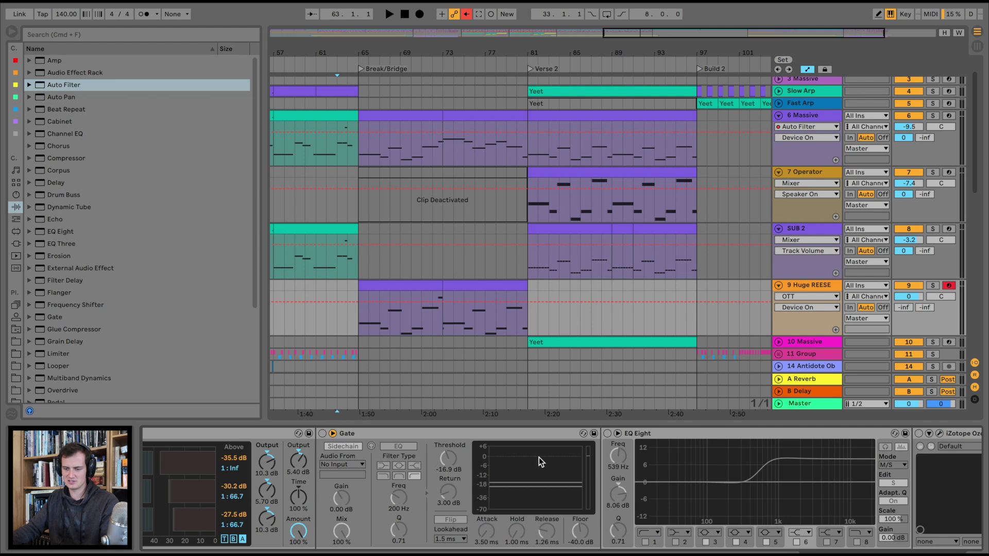
click(608, 434)
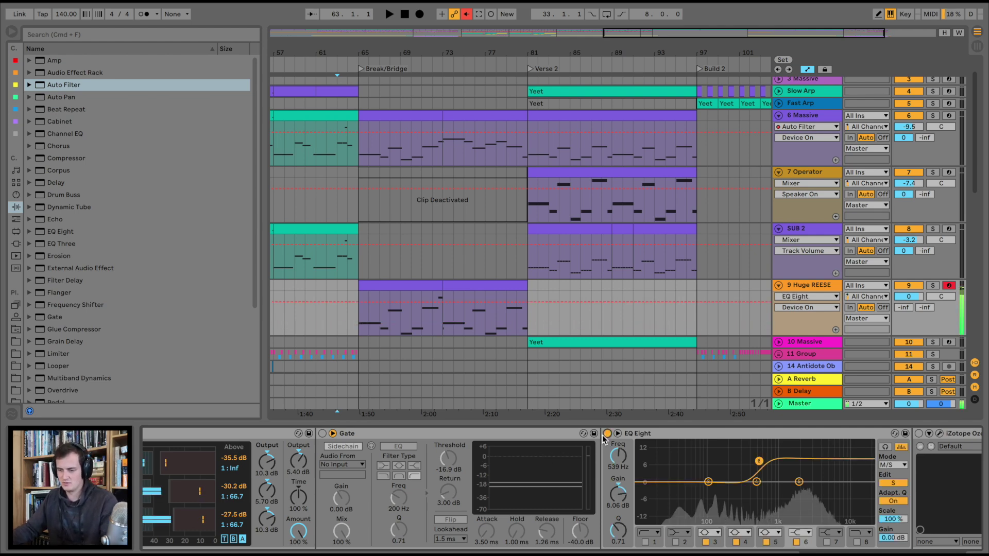
- Turn on iZotope Ozone 7 and Ballad Reverb in the Huge REESE chain and view the Ozone Imager window
scroll(602, 438, right, 4)
click(684, 434)
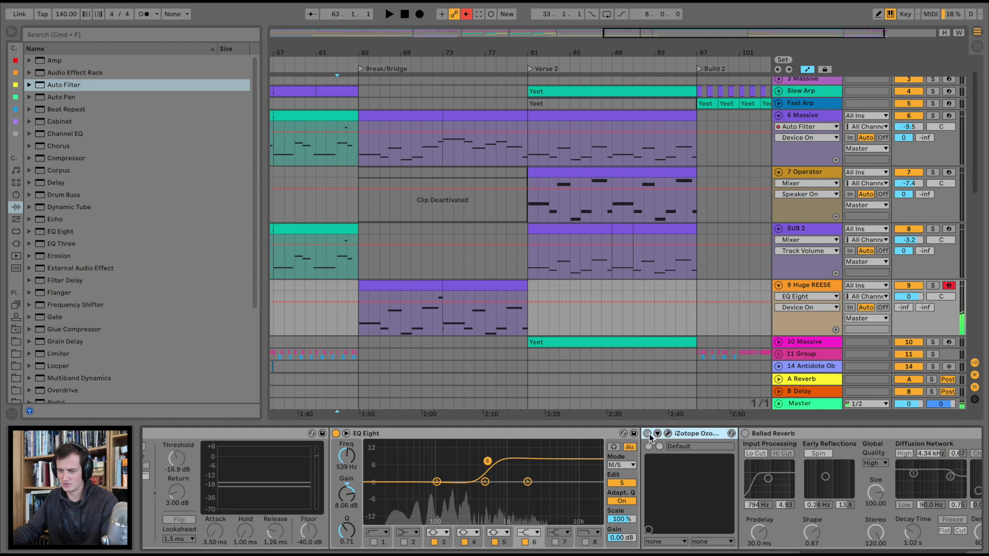
click(668, 433)
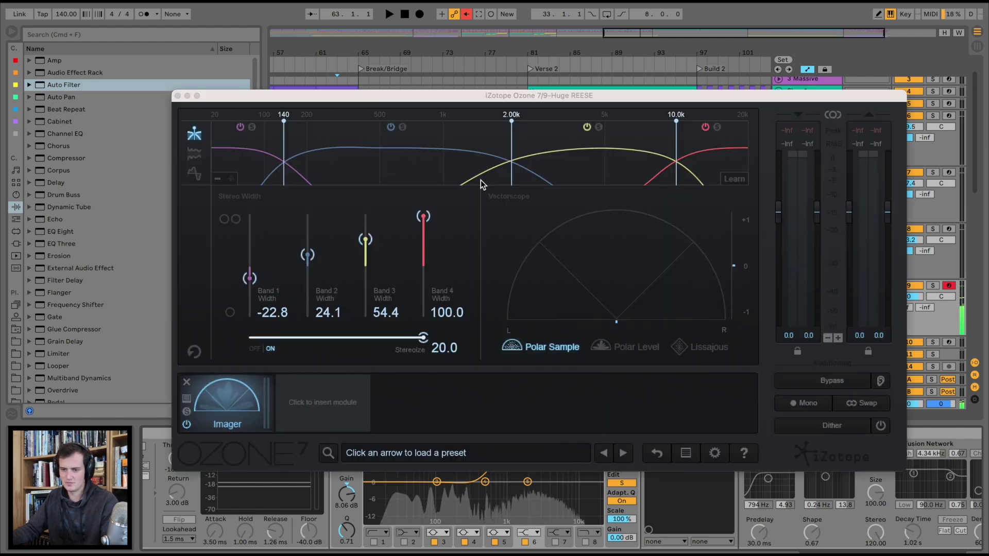
click(177, 96)
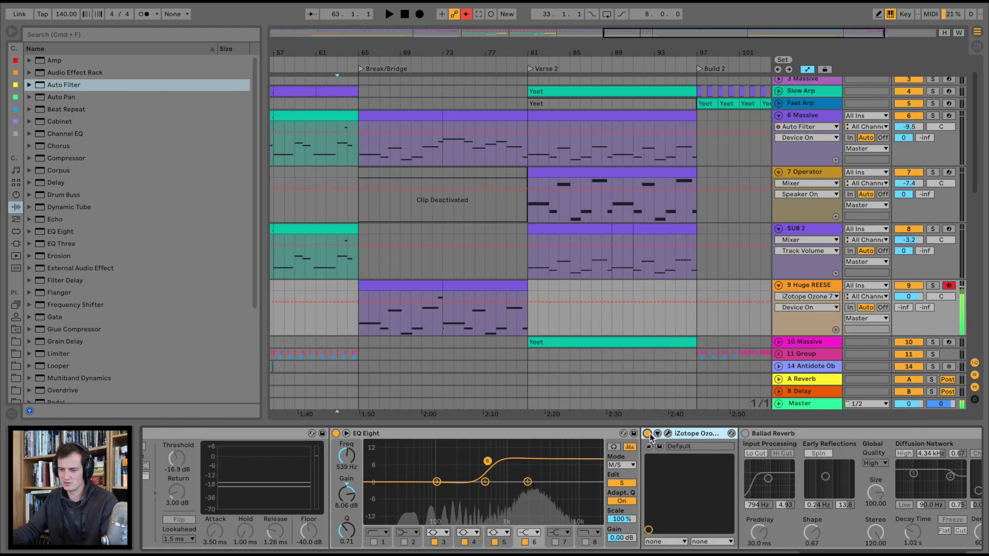
scroll(651, 433, right, 5)
click(374, 433)
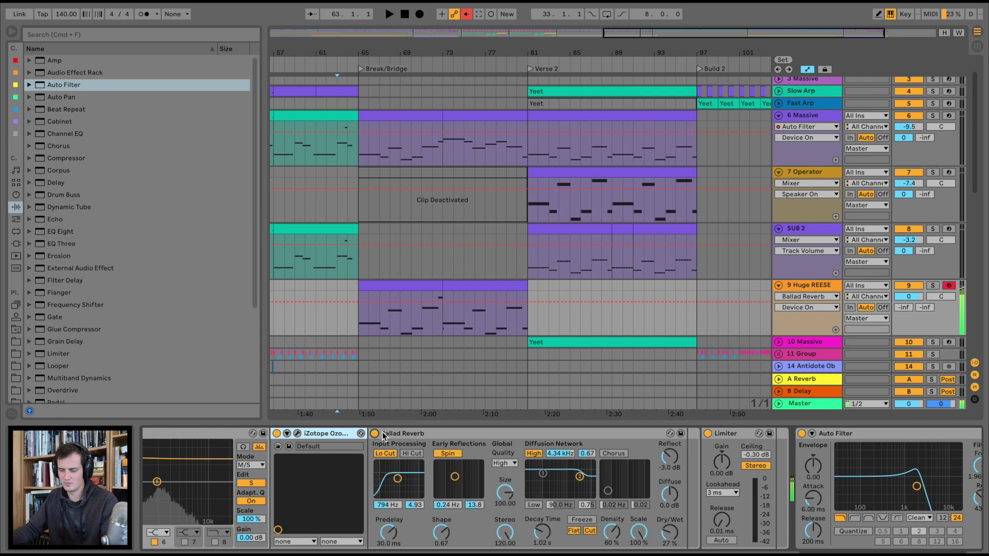
- Record Auto Filter frequency automation over Huge REESE's Break/Bridge part and redraw its end down to 260 Hz at Verse 2
scroll(451, 437, left, 4)
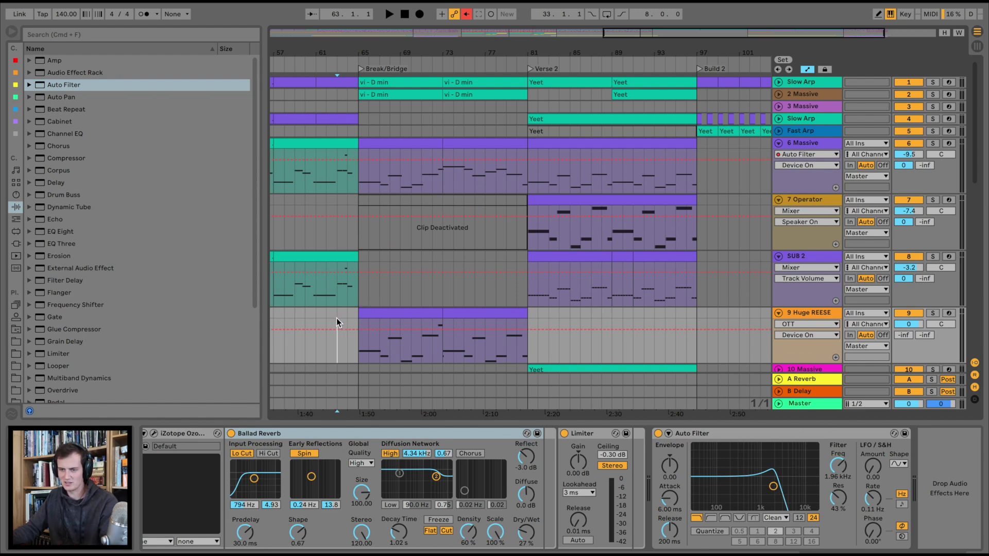
click(420, 16)
mouse_move(838, 465)
mouse_down()
mouse_move(838, 484)
mouse_move(839, 475)
mouse_up()
key(space)
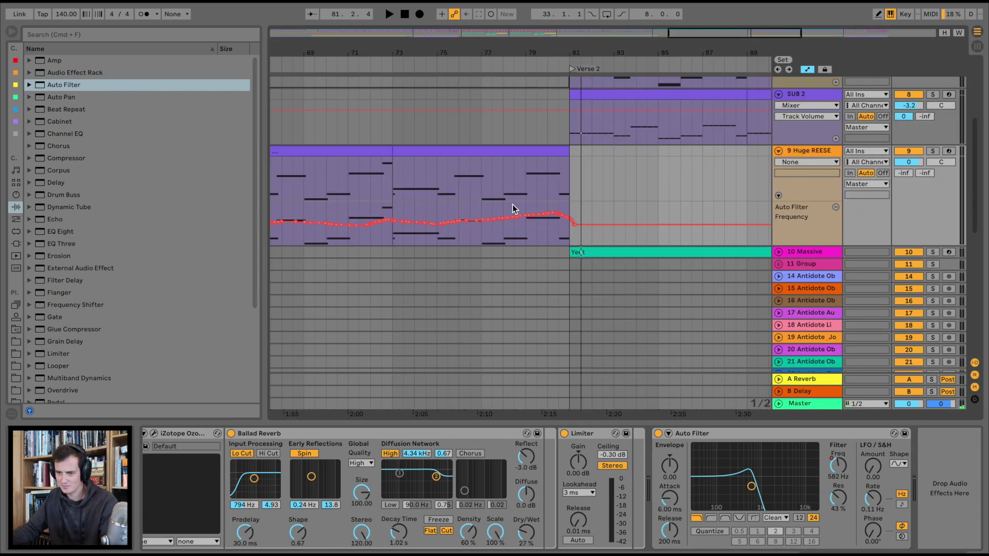
mouse_move(515, 206)
mouse_down()
mouse_move(581, 206)
mouse_move(571, 229)
mouse_move(565, 222)
mouse_up()
click(591, 221)
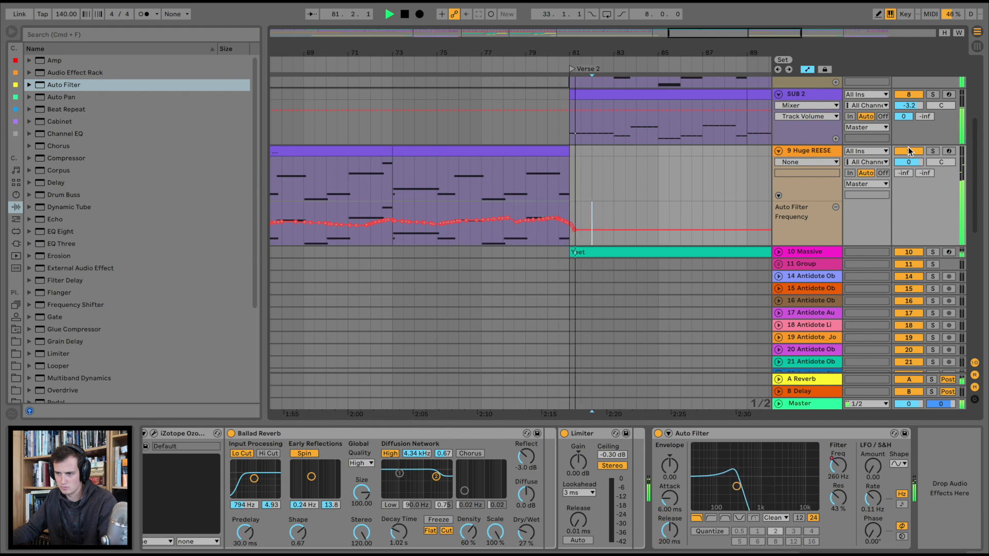
- Play the transition from bar 79 into Verse 2 with Huge REESE soloed to check its tail
click(528, 63)
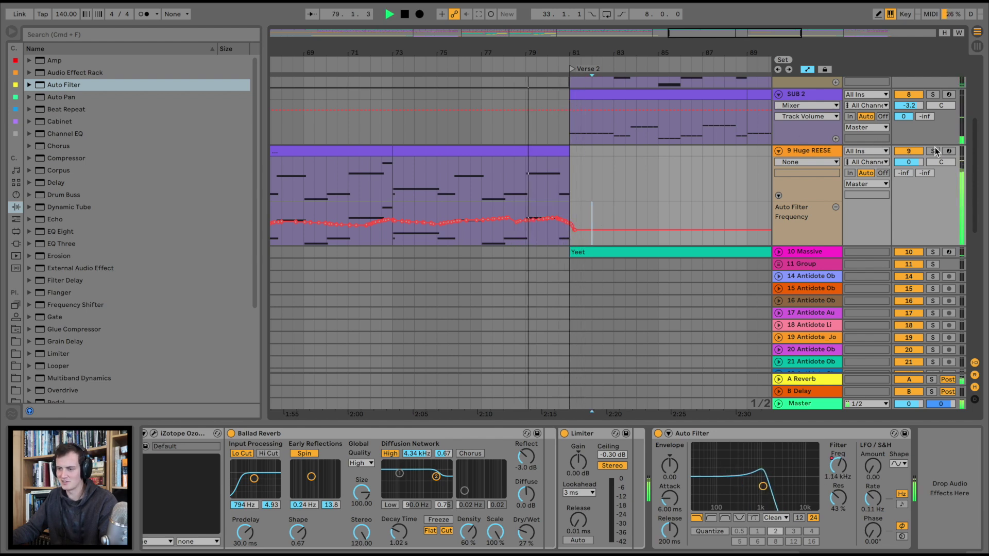
click(932, 150)
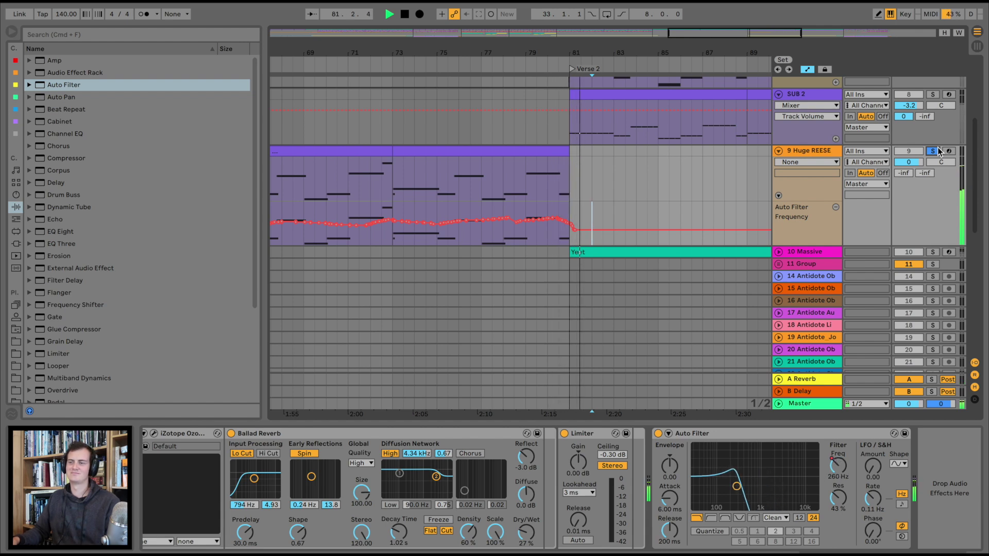
key(space)
click(933, 151)
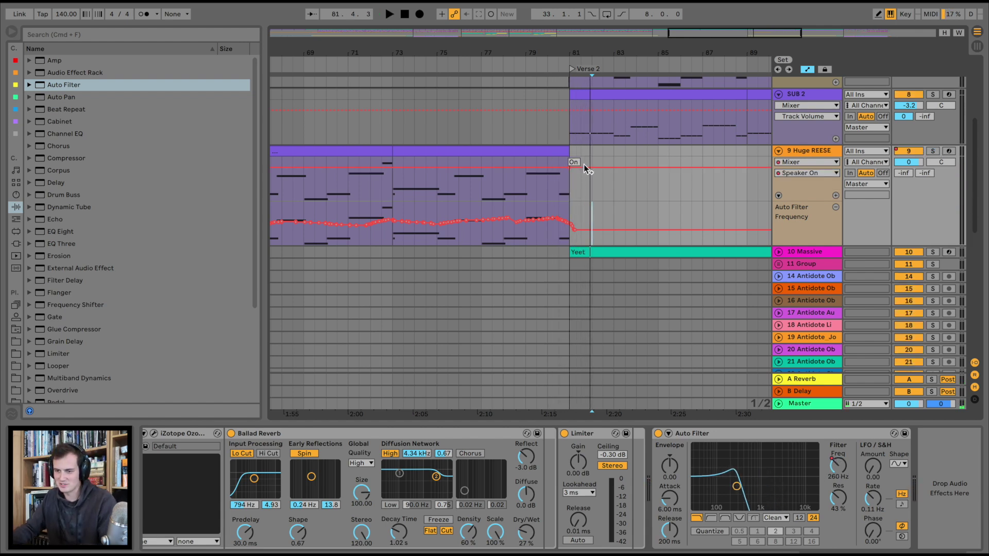
- Automate Huge REESE's Speaker On to switch off at Verse 2 and play the section back
click(552, 63)
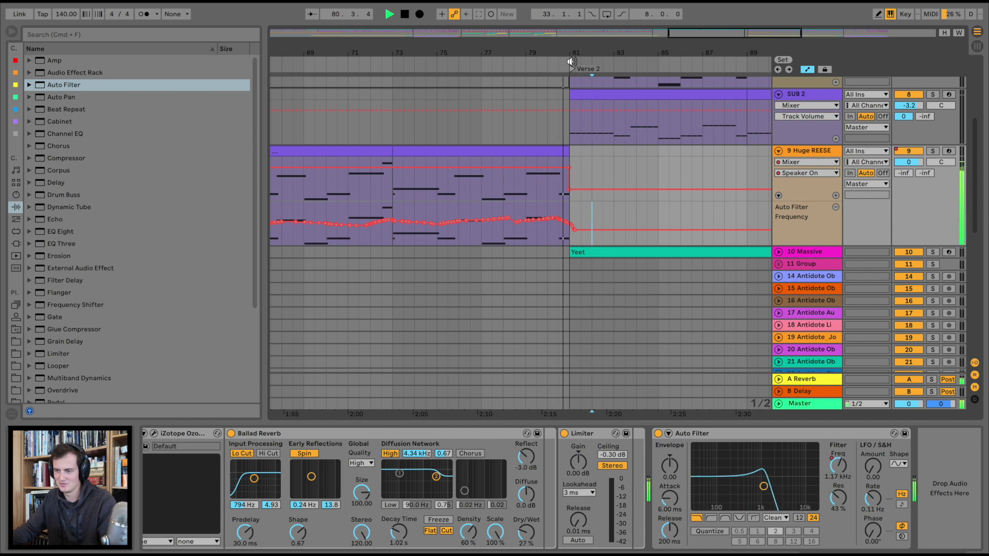
drag(558, 53, 562, 55)
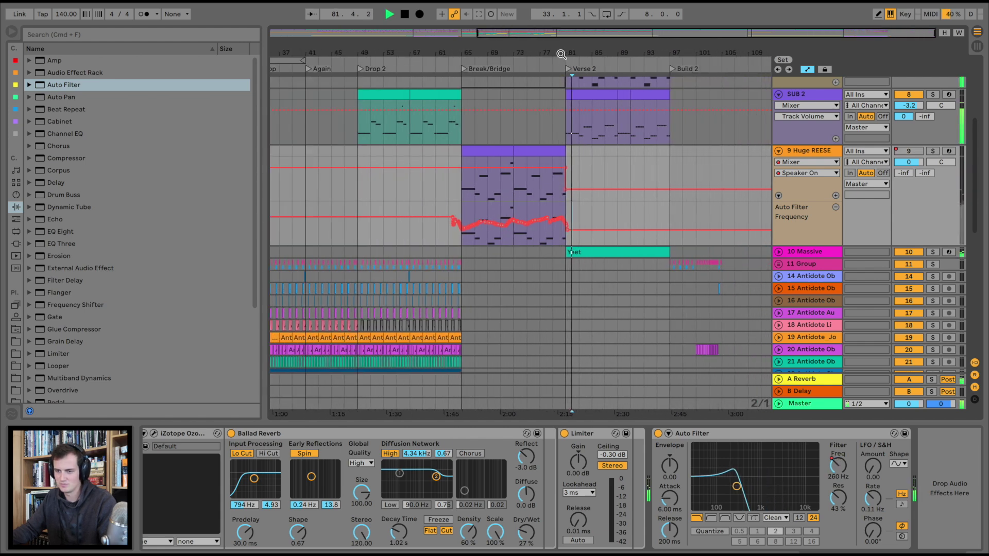
click(460, 63)
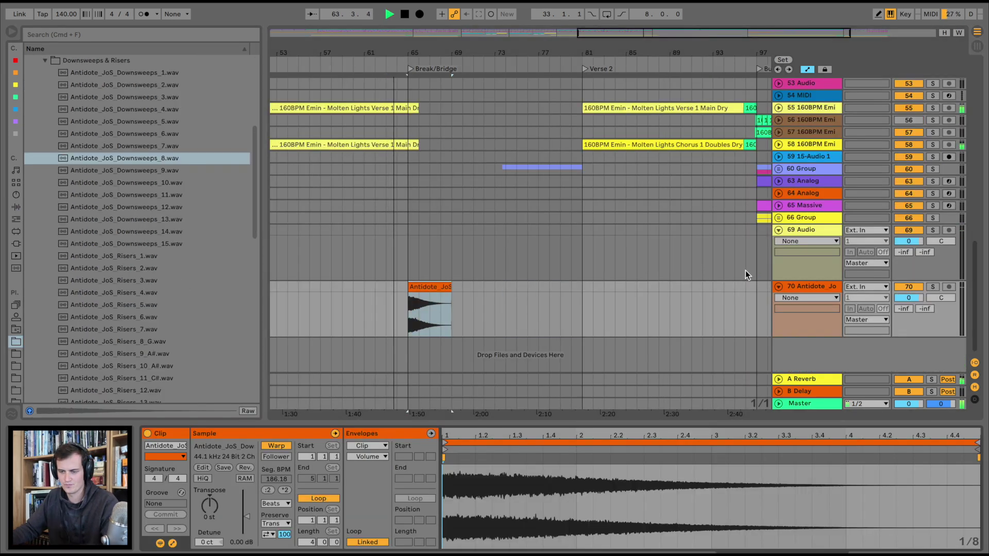
- Turn off warping for the downsweep clip at the Break/Bridge and lower track 70's volume to -19.2 dB
key(a)
click(271, 445)
mouse_move(908, 297)
mouse_down()
mouse_move(904, 311)
mouse_move(904, 280)
mouse_move(903, 316)
mouse_up()
key(space)
key(space)
key(space)
key(space)
- Add Antidote_JoS_Risers_4.wav to track 70 so it ends at Verse 2, and turn off its warping
click(110, 292)
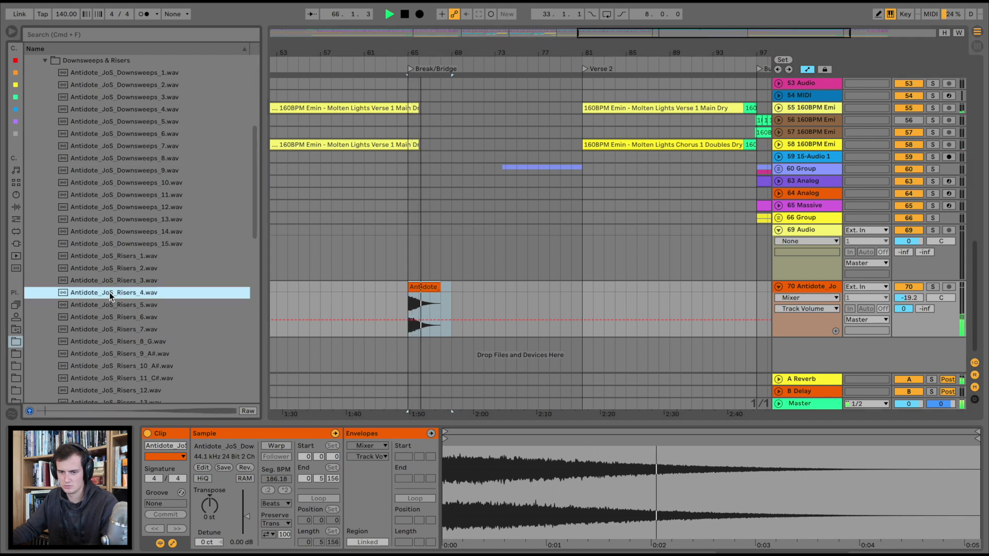
drag(110, 293, 459, 295)
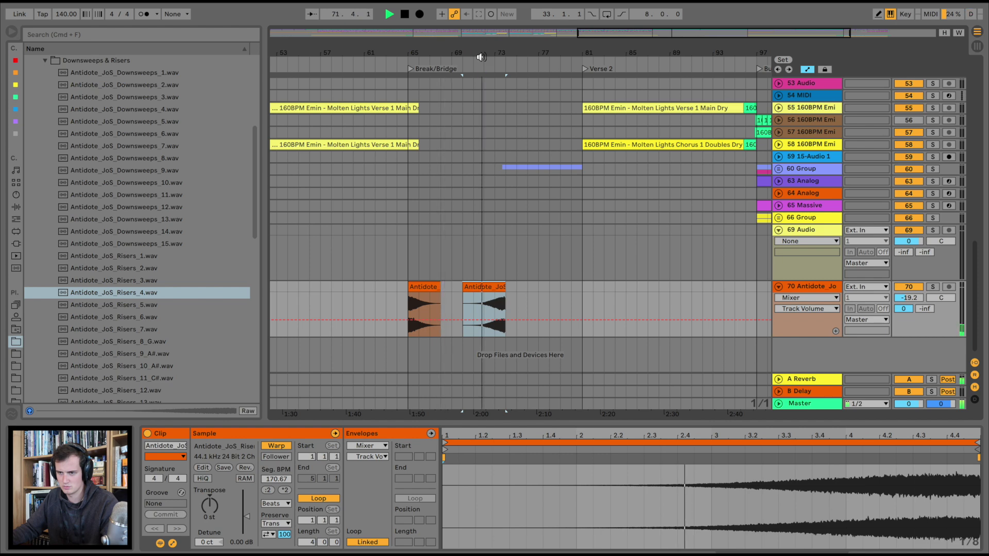
drag(498, 289, 580, 287)
click(267, 446)
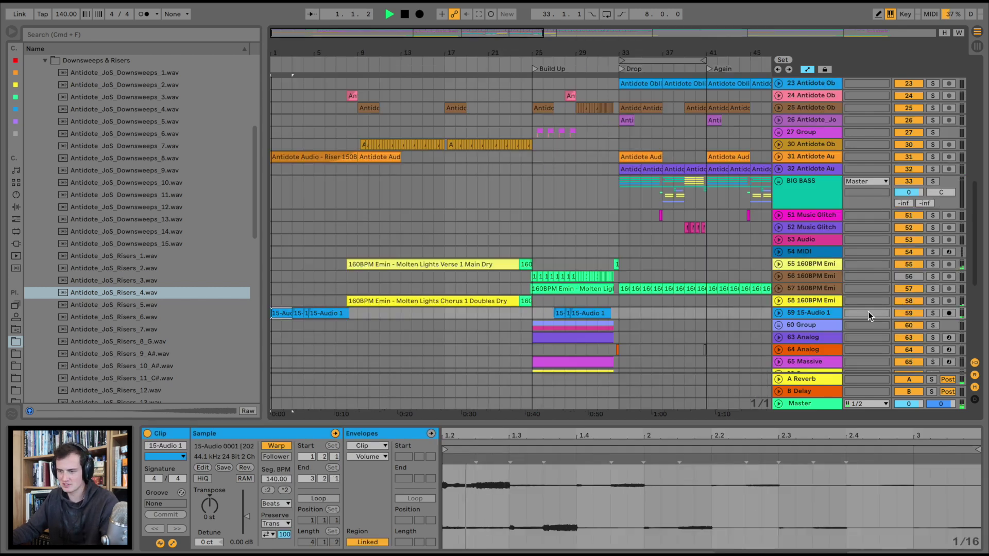
- Copy the four opening 15-Audio 1 clips on track 59 to the start of the Break/Bridge and delete the first pasted clip
click(933, 313)
scroll(397, 256, down, 4)
key(space)
drag(354, 217, 217, 214)
scroll(403, 105, right, 10)
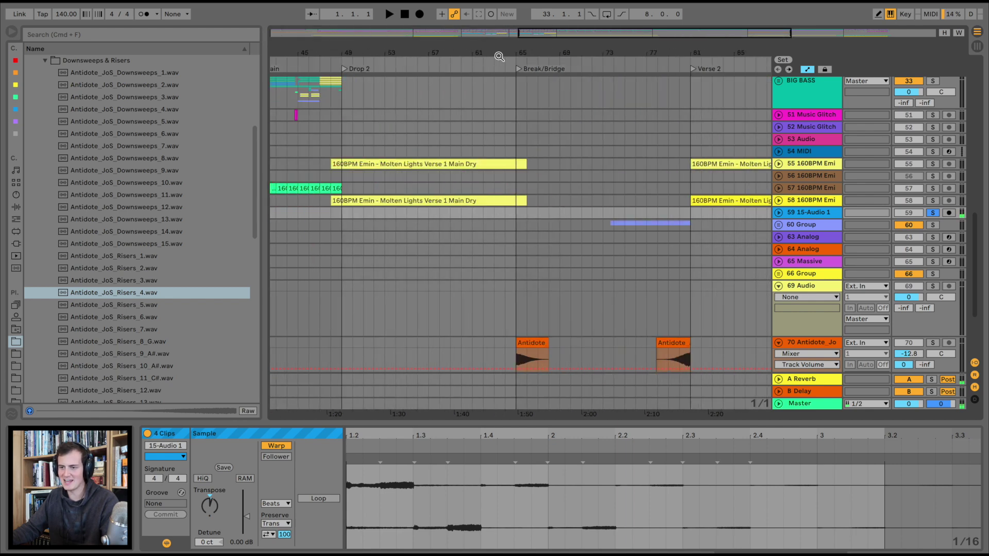
click(933, 212)
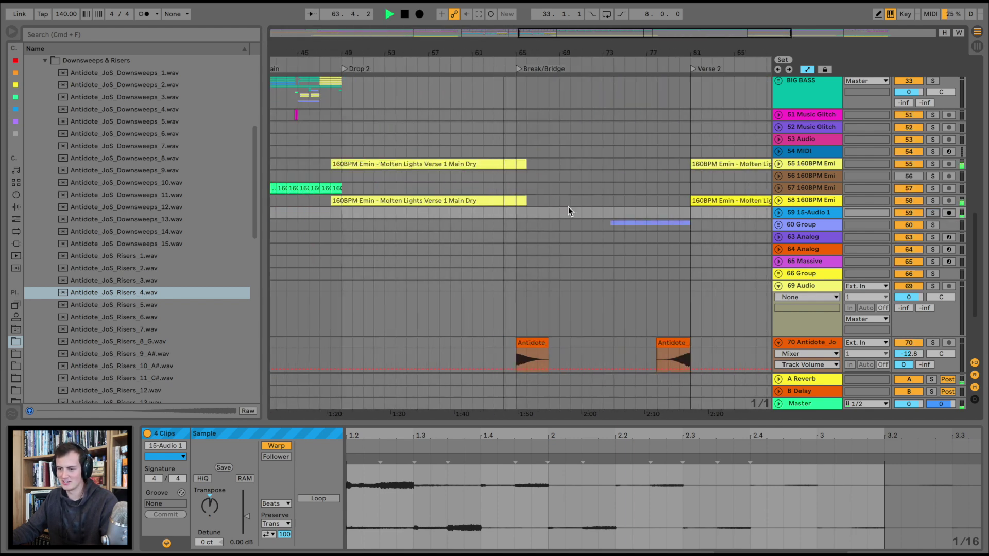
click(520, 211)
key(super+v)
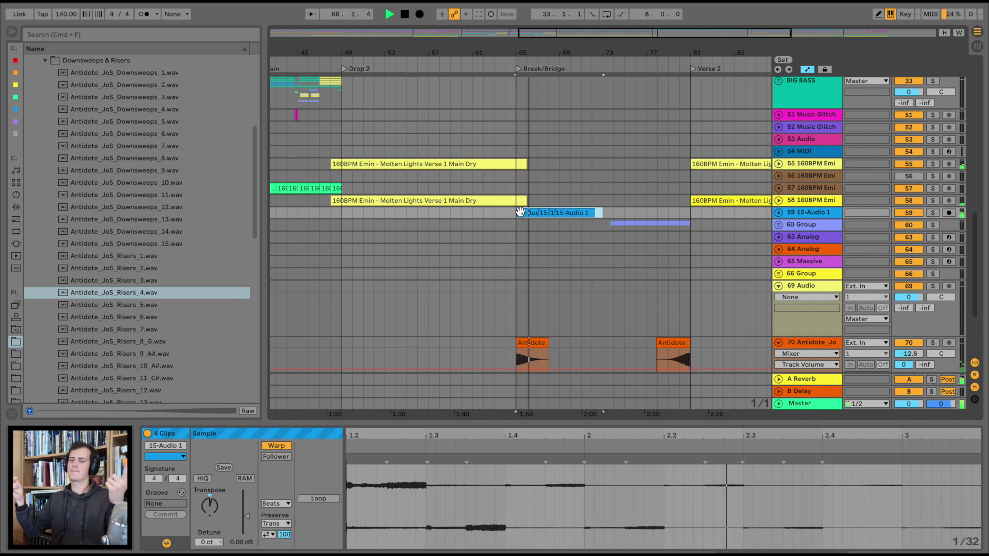
click(564, 212)
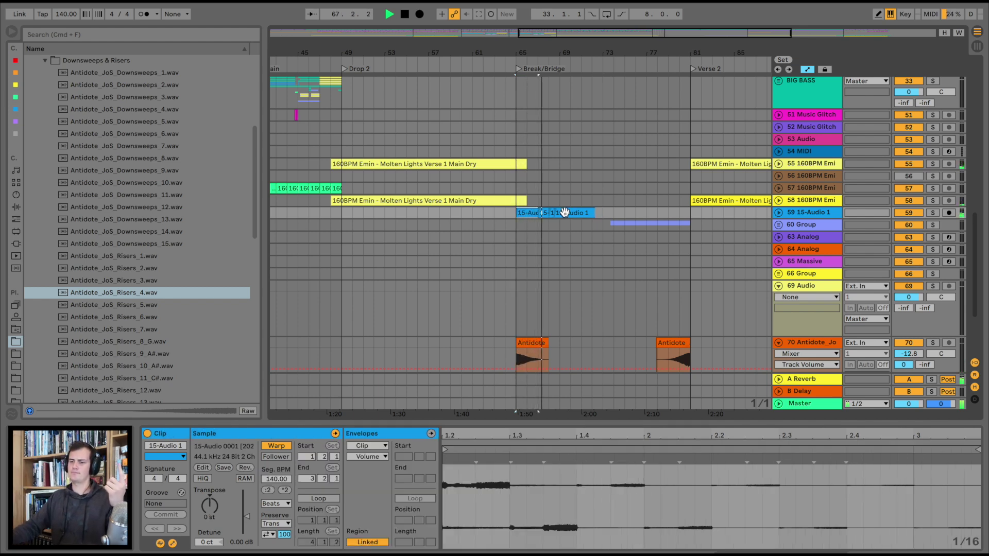
key(Delete)
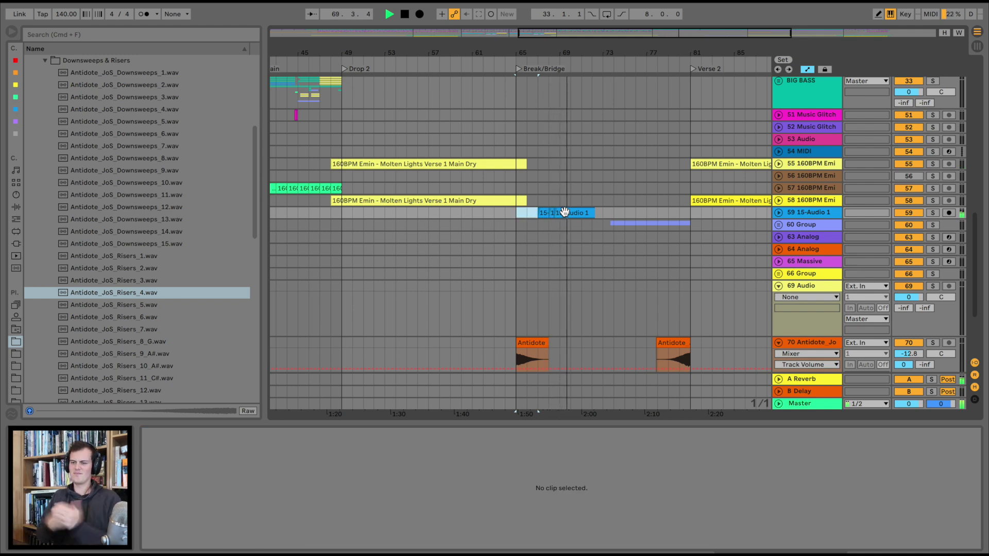
- Place Antidote_JoS_Risers_5.wav on track 71 ending at Verse 2 and set the track volume to -9.4 dB
scroll(573, 226, down, 1)
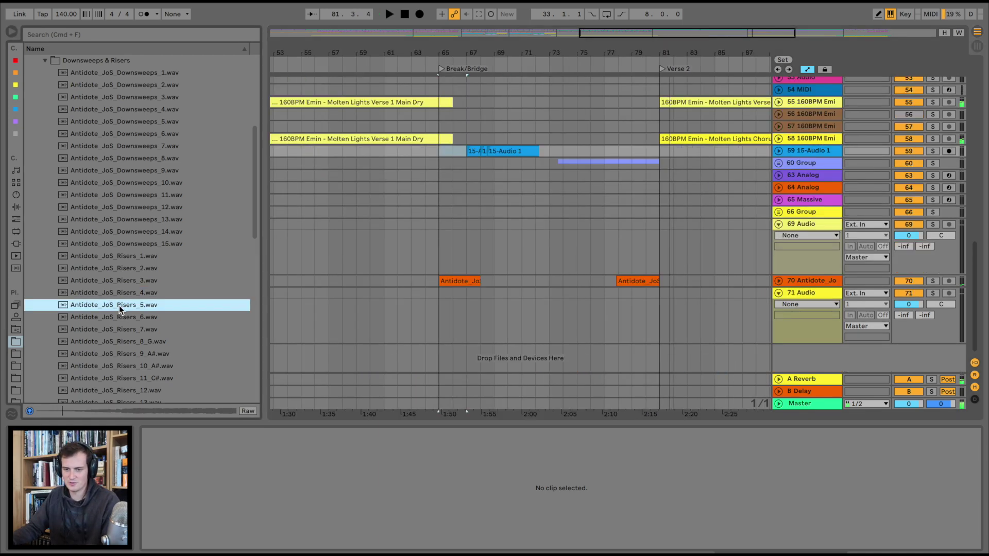
drag(120, 309, 630, 312)
key(space)
click(642, 292)
drag(910, 305, 911, 320)
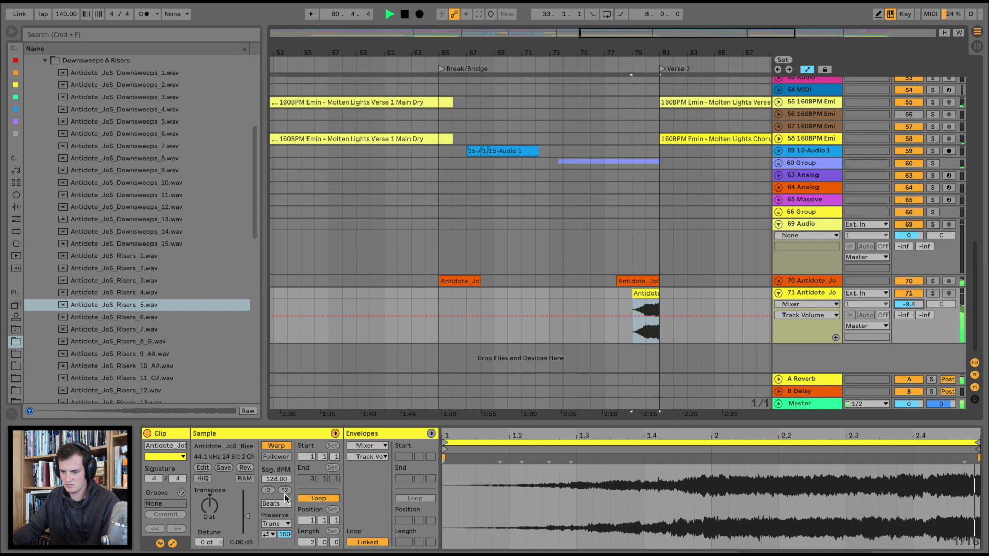
- Change the Risers_5 clip's warp mode to Tones
click(275, 503)
click(275, 530)
drag(274, 530, 275, 510)
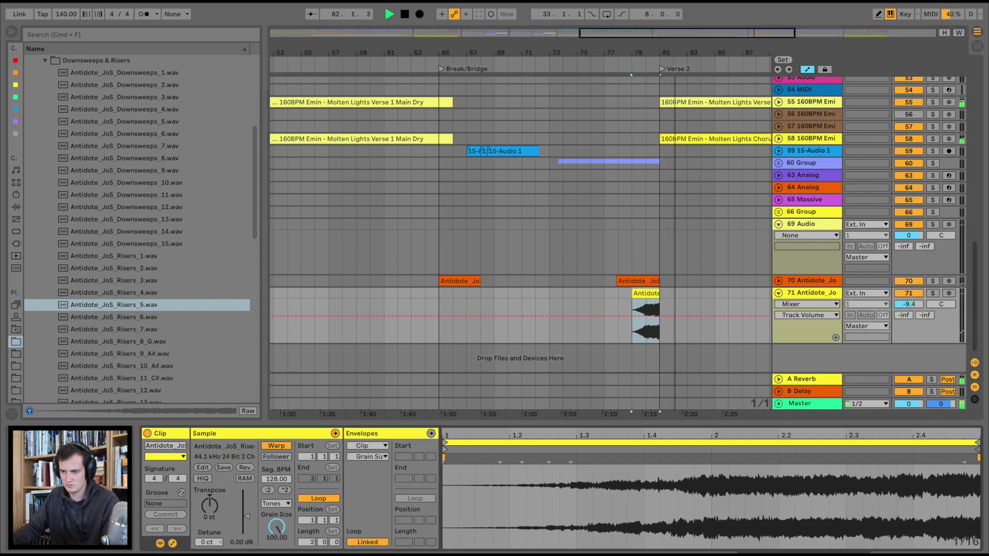
- Fold tracks 71 and 69 in the arrangement
click(778, 292)
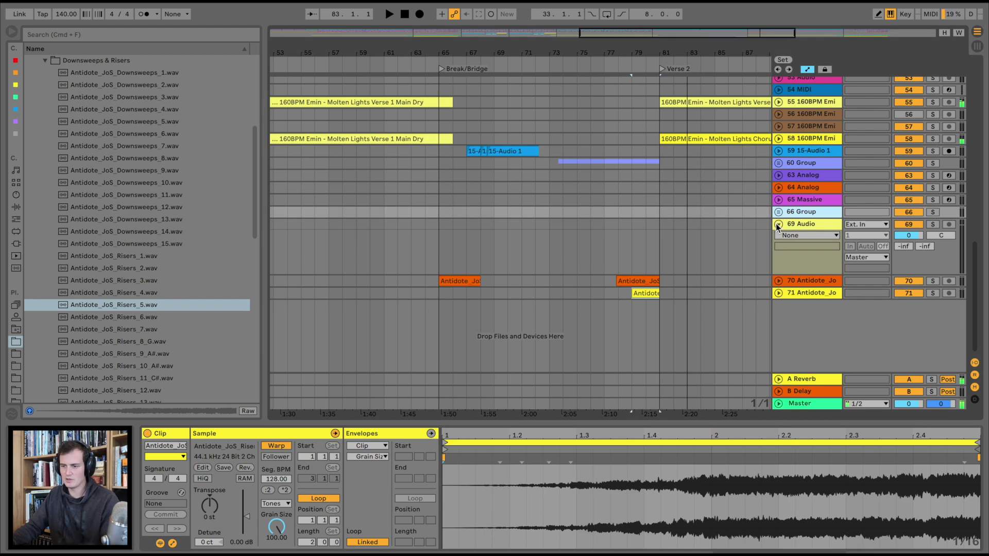
click(778, 224)
click(504, 190)
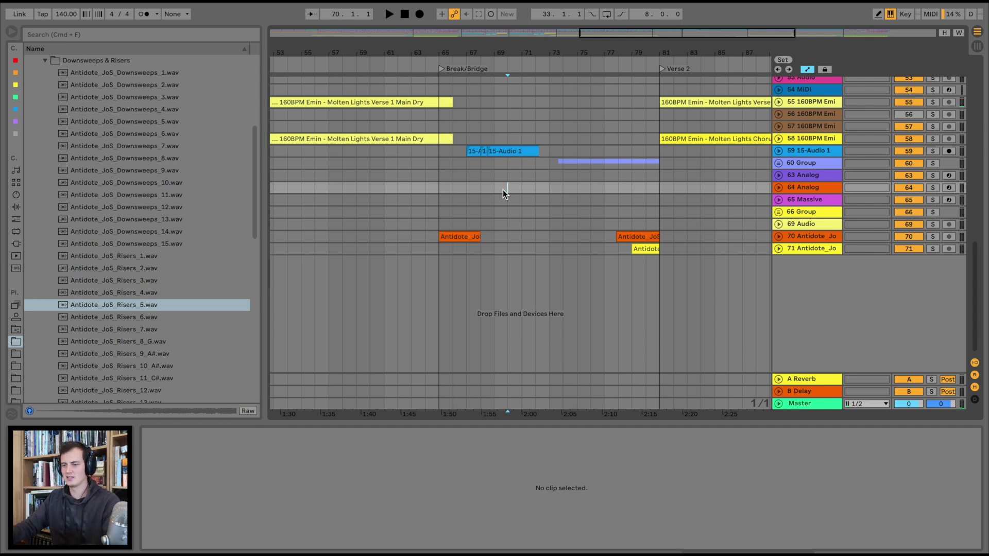
- Insert a new audio track below track 71 and arm it with Resampling as its input
scroll(547, 187, up, 6)
drag(696, 45, 697, 54)
scroll(673, 225, down, 5)
scroll(742, 203, right, 5)
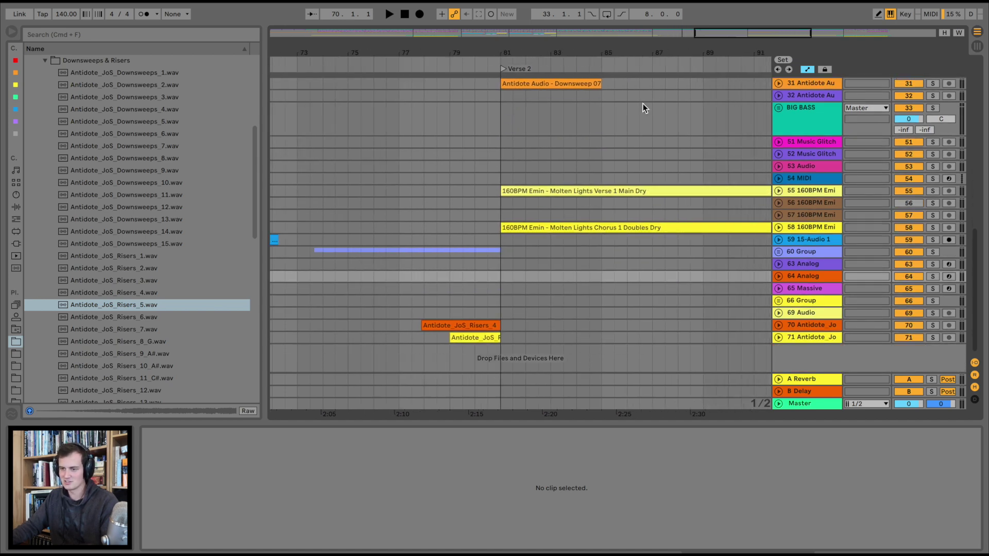
click(810, 342)
key(super+t)
click(867, 322)
click(824, 355)
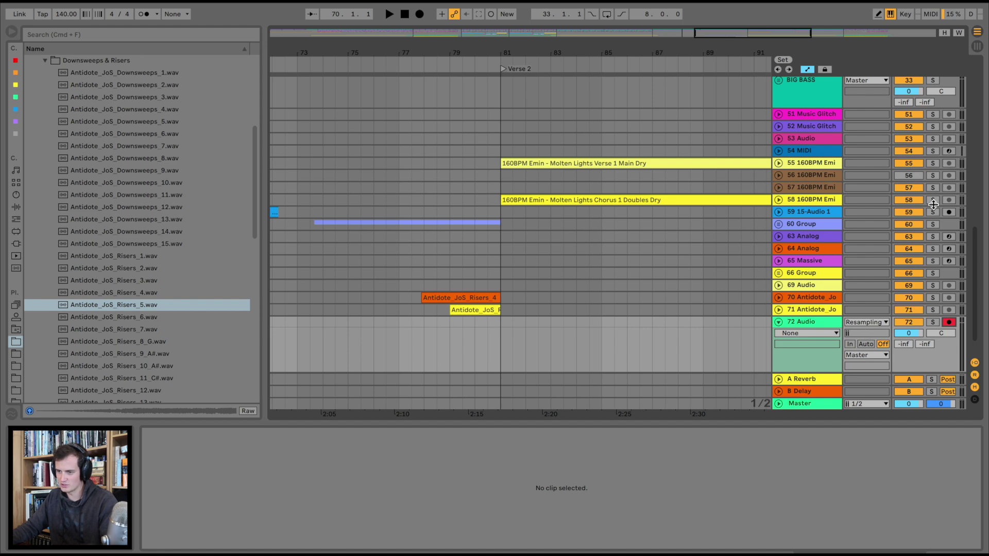
- Solo vocal tracks 55 and 58 and resample the opening of the Verse 2 vocals onto track 72
click(516, 163)
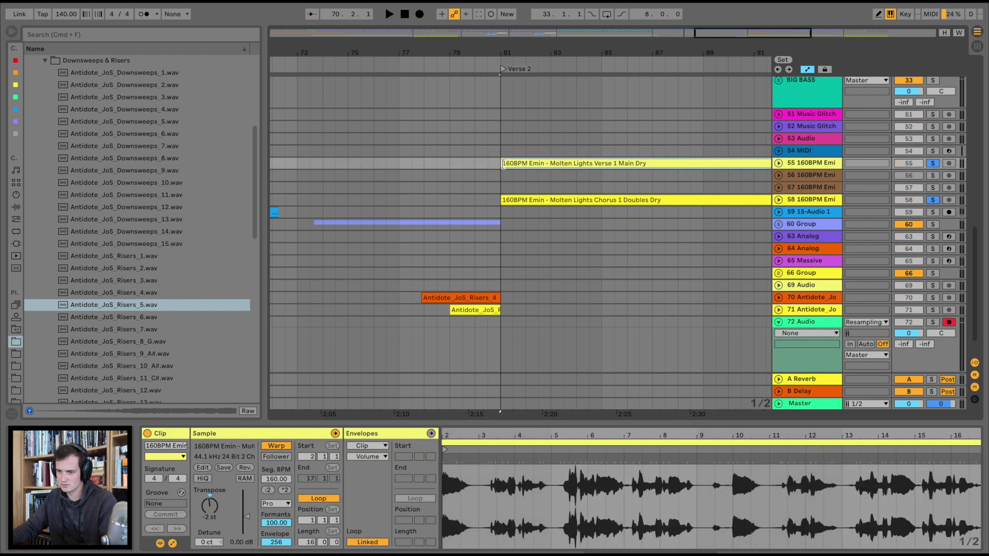
drag(515, 54, 515, 78)
key(space)
scroll(699, 270, down, 3)
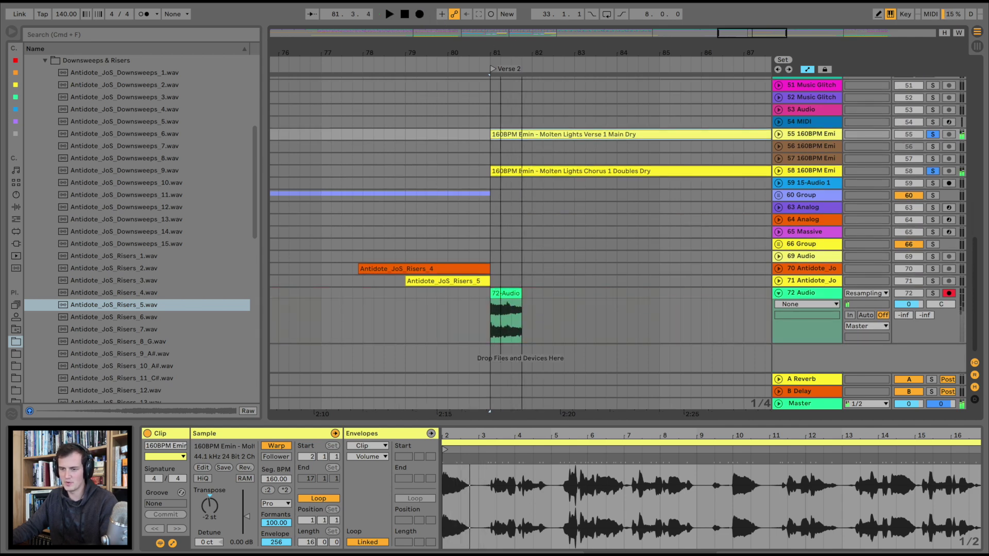
- Trim the resampled vocal on track 72 to a short slice just after bar 81 and play it soloed
drag(502, 49, 501, 74)
click(931, 294)
key(space)
drag(545, 293, 497, 293)
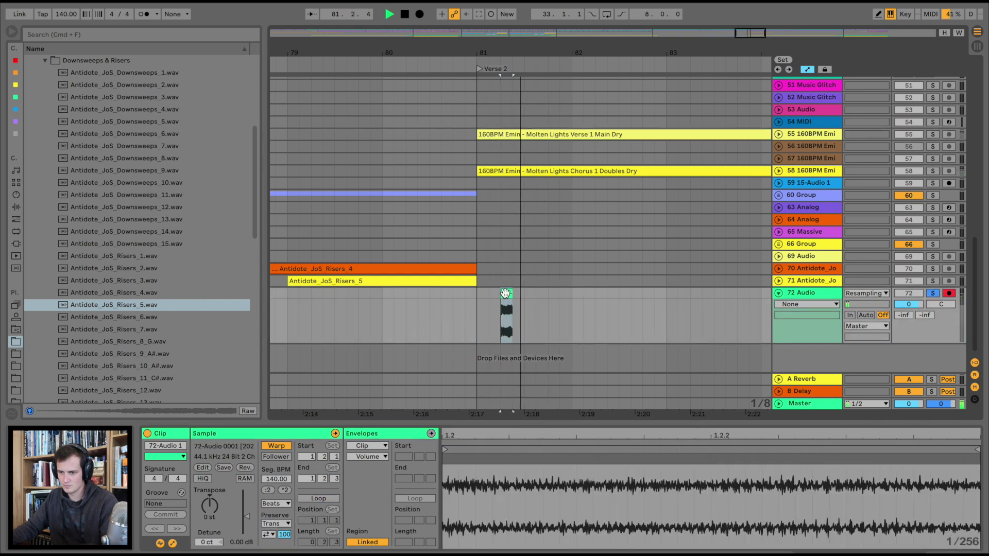
- Move the resampled vocal slice on track 72 to the start of Verse 2 at bar 81 and audition it
key(space)
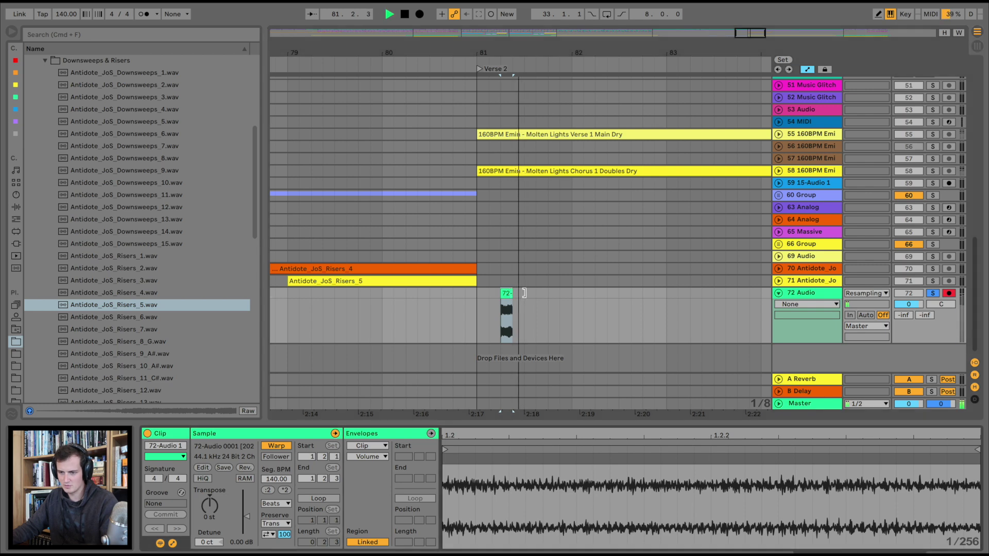
key(space)
drag(499, 294, 484, 297)
key(space)
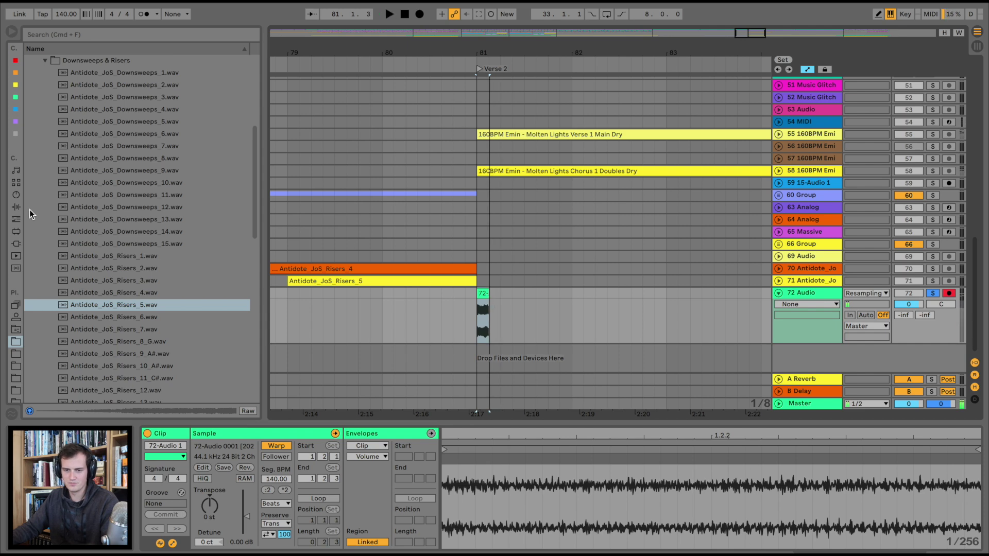
- Add the Ballad Reverb to track 72 with a 10.3 s decay time and 83% dry/wet, and audition the slice
click(16, 206)
scroll(50, 295, down, 5)
click(60, 322)
drag(161, 417, 471, 493)
key(space)
drag(450, 532, 450, 538)
key(space)
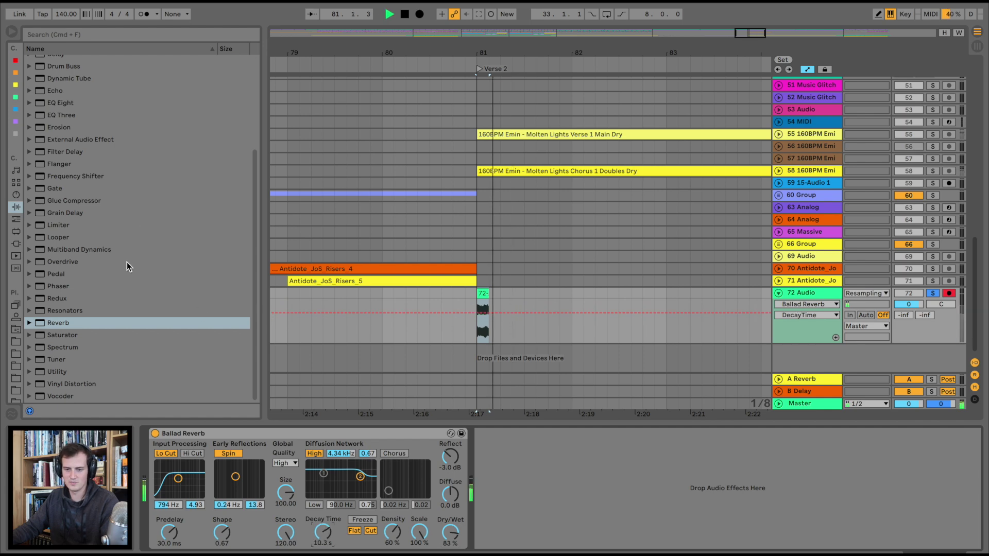
- Raise the reverb's input low cut to 1.94 kHz and set its dry/wet to 86% while auditioning
drag(176, 479, 183, 481)
key(space)
key(space)
drag(450, 533, 450, 530)
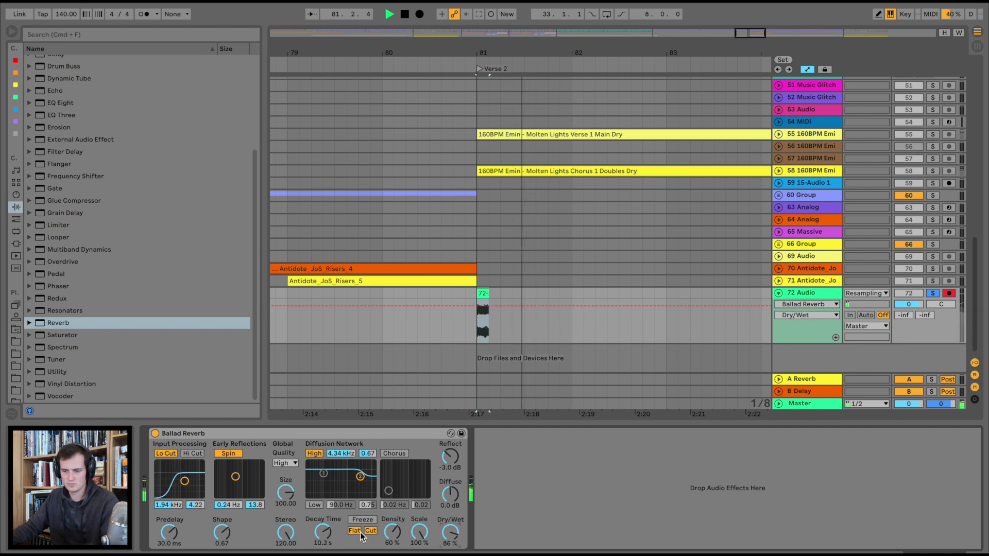
- Freeze track 72 and flatten it to print the reverb to audio
right_click(818, 291)
click(859, 367)
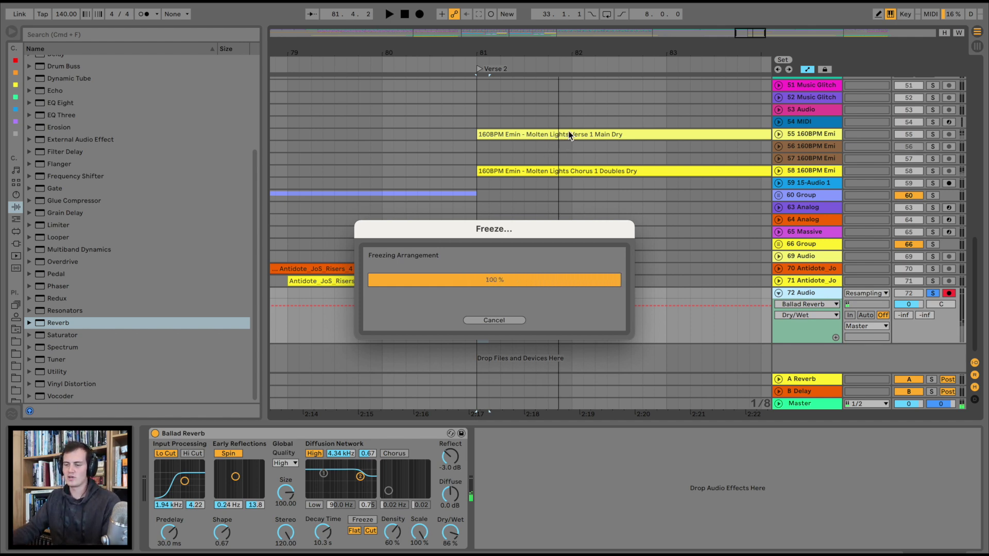
drag(558, 53, 559, 36)
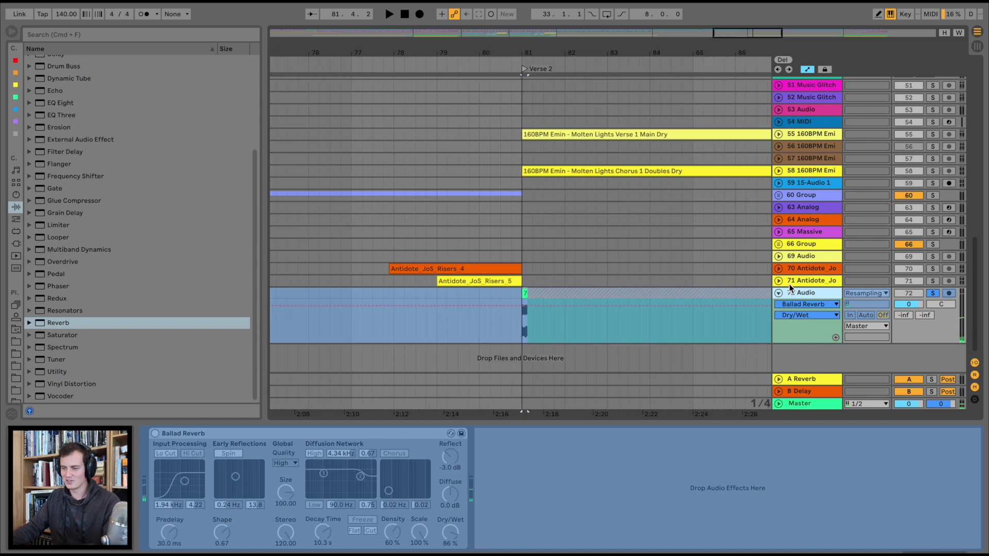
right_click(799, 293)
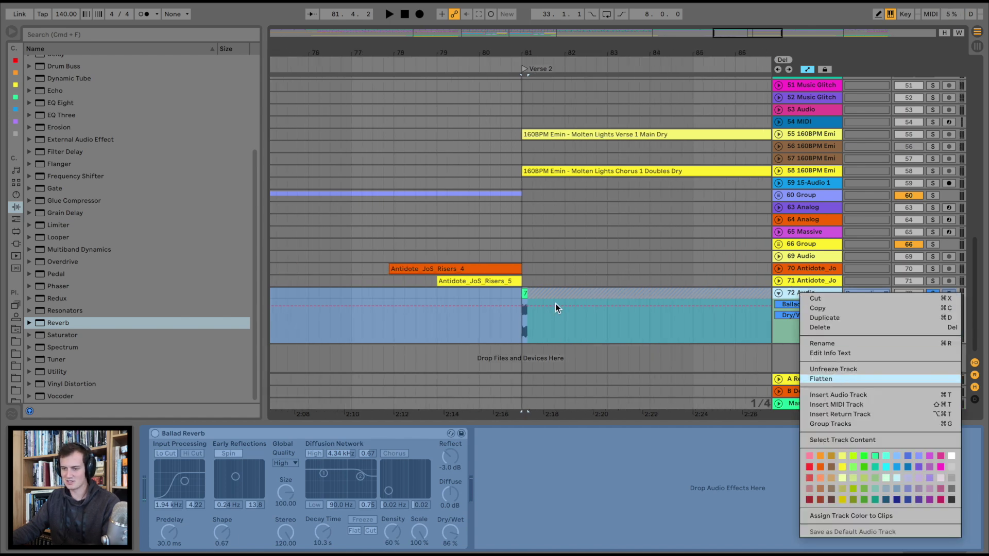
- Delete the original vocal slice and place the freeze tail, shortened to about two and a half bars, so it ends at bar 81
scroll(555, 303, right, 3)
click(431, 293)
click(425, 294)
key(Delete)
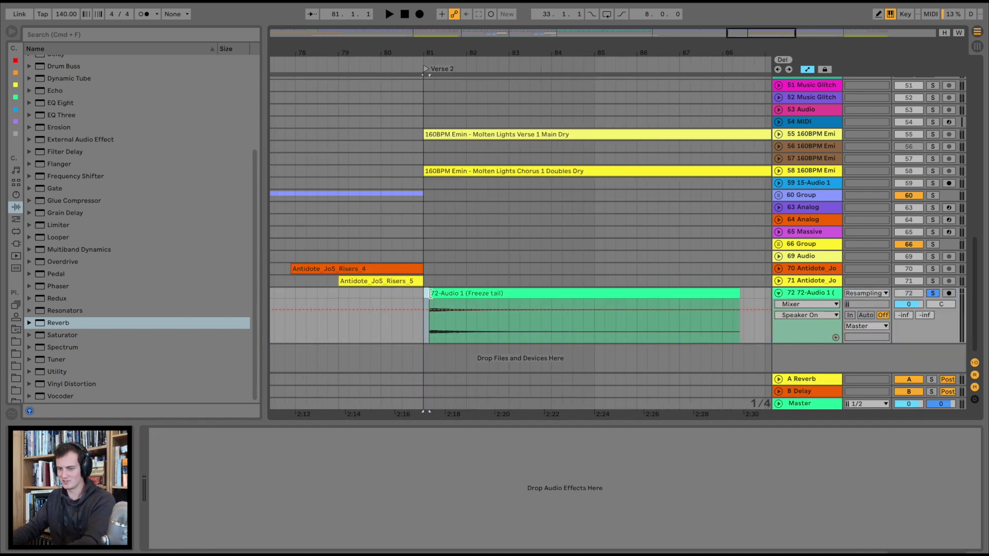
drag(733, 291, 400, 299)
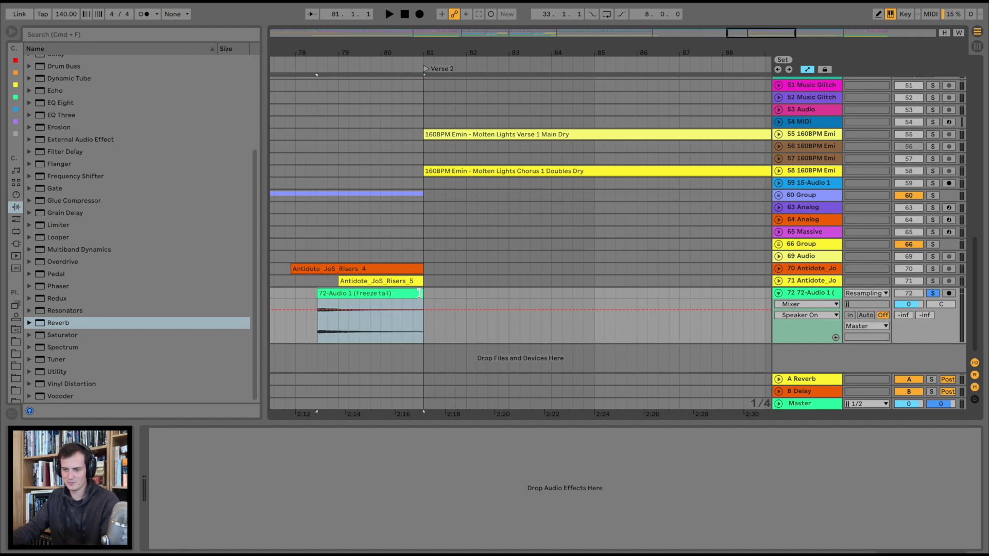
- Turn off warping for the freeze tail clip on track 72, reverse the clip and play it back
double_click(381, 309)
click(277, 446)
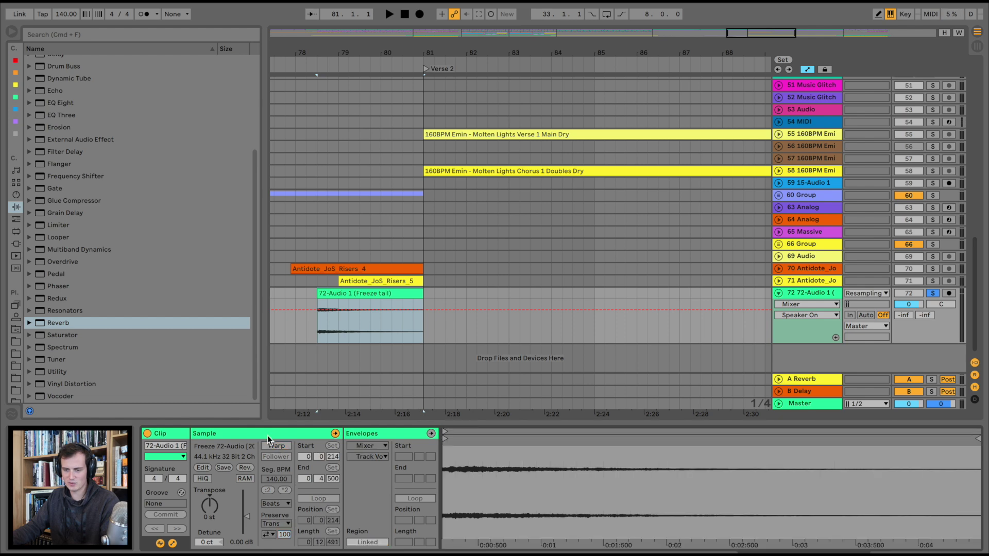
click(245, 468)
click(402, 326)
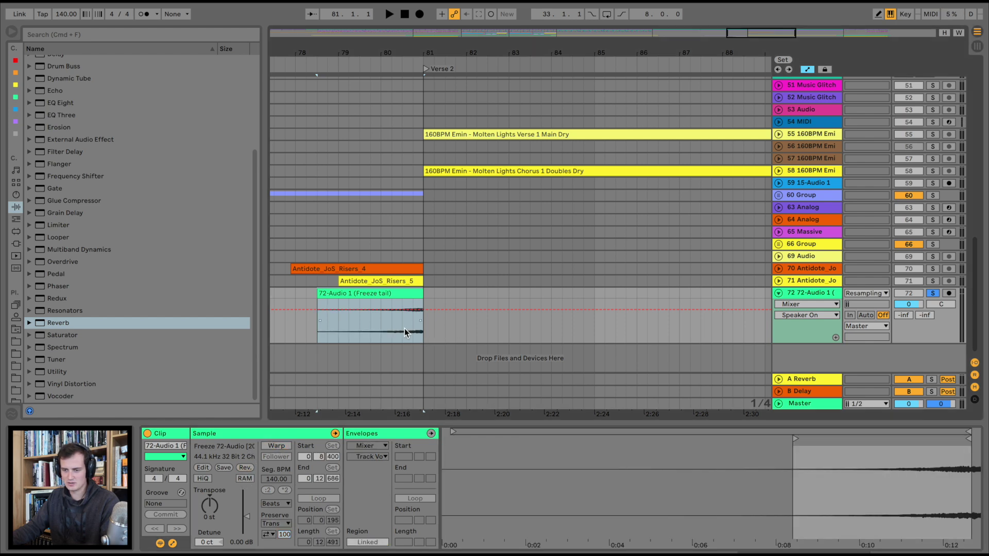
key(space)
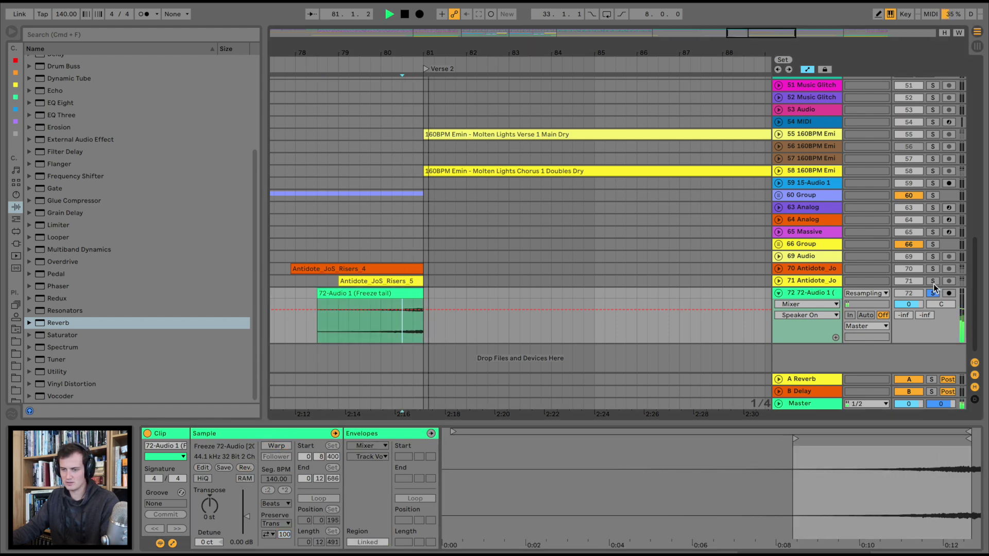
- Add a Ballad Reverb with 1.92 s decay and 41% dry/wet to track 72, and raise the reversed clip's gain to 10.4 dB
click(62, 325)
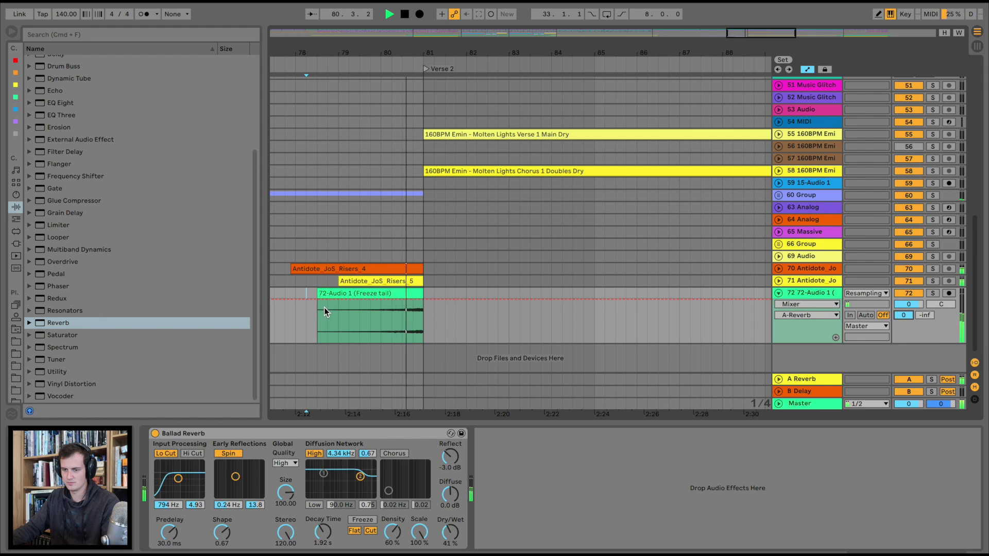
click(371, 294)
drag(257, 517, 248, 506)
key(space)
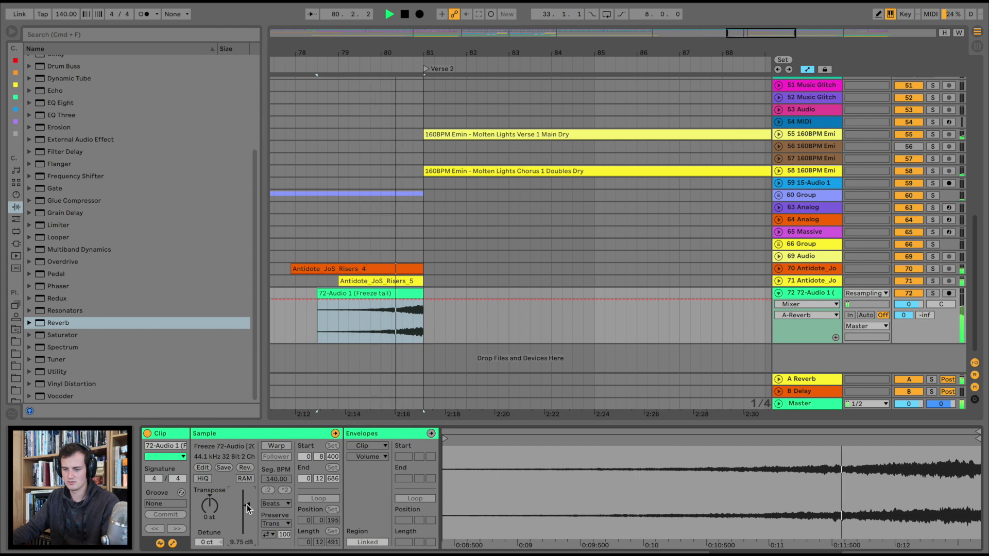
drag(246, 504, 246, 505)
- Add a Delay after the reverb on track 72 with 4 sixteenths per side, filter 1.73 kHz, width 4.53 and Ping Pong enabled
scroll(72, 154, up, 5)
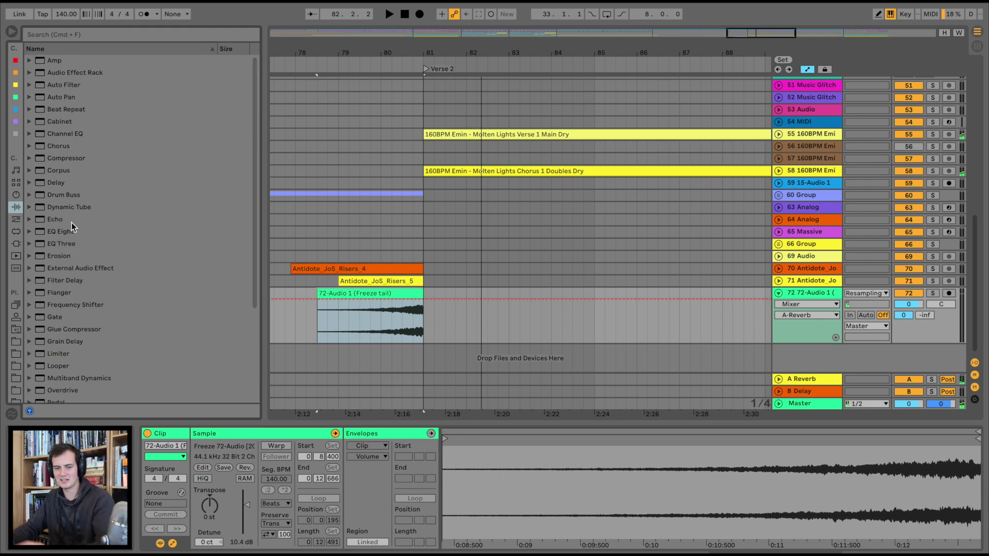
click(58, 183)
drag(247, 420, 409, 446)
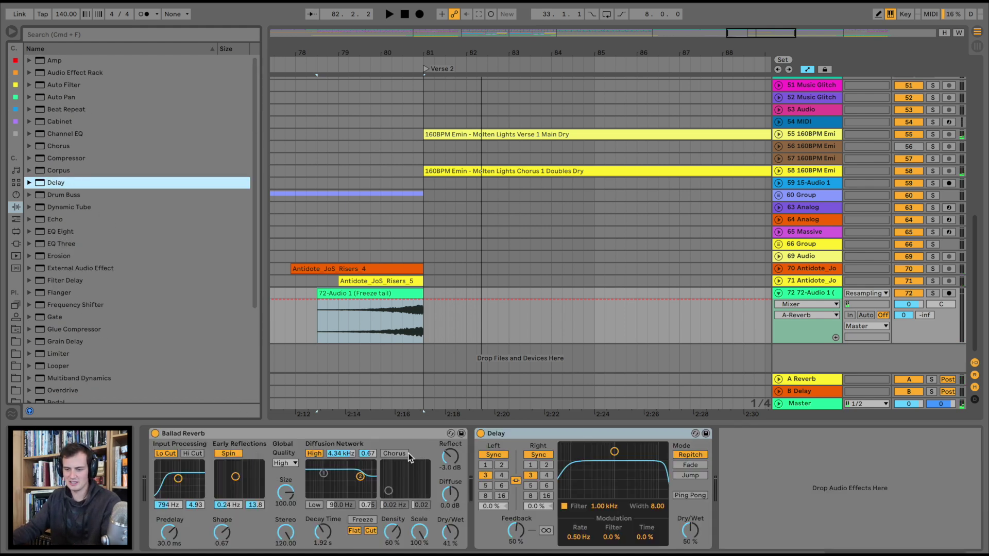
click(547, 475)
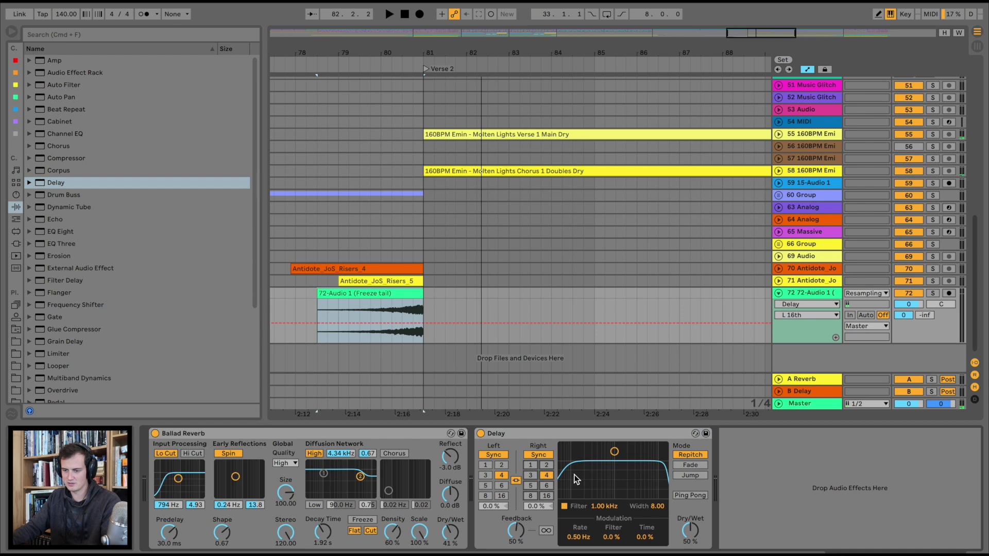
click(381, 306)
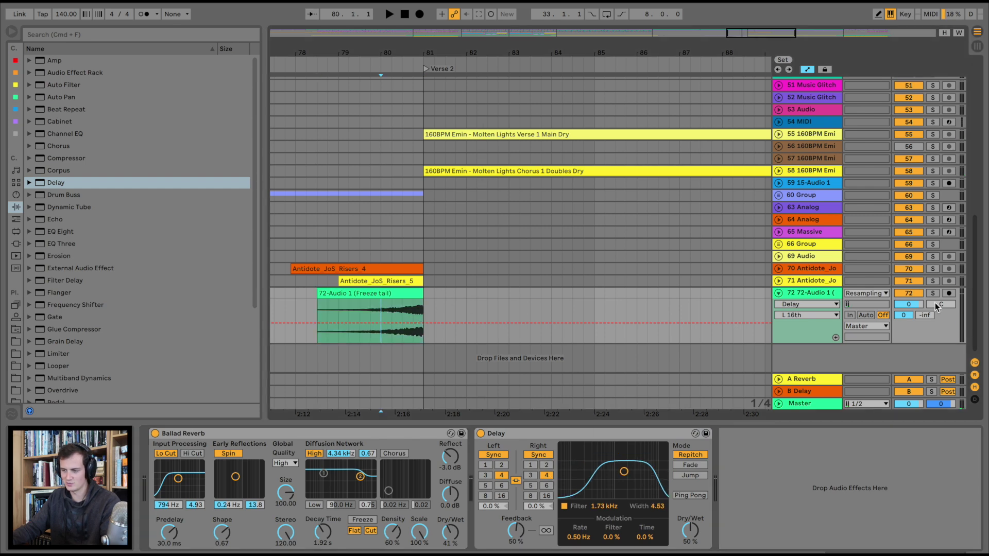
click(691, 495)
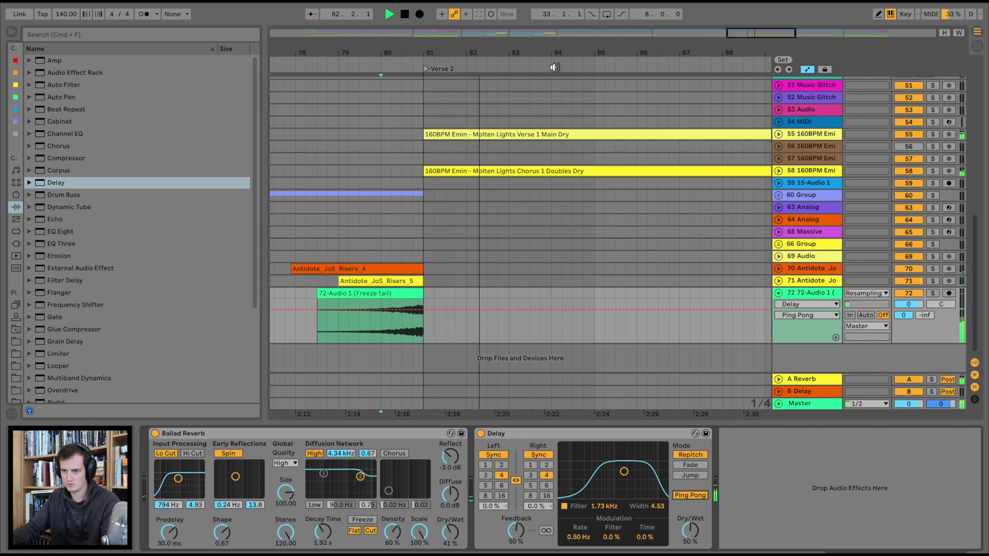
- Duplicate the Verse 2 clip on track 6 Massive into Build 2 and shorten the copy to end at bar 105
drag(554, 55, 555, 51)
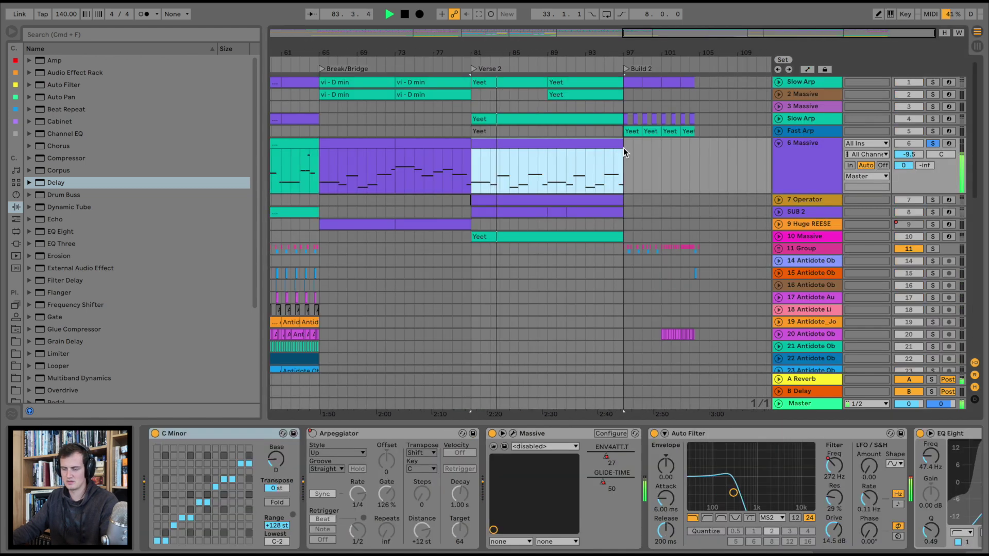
key(super+d)
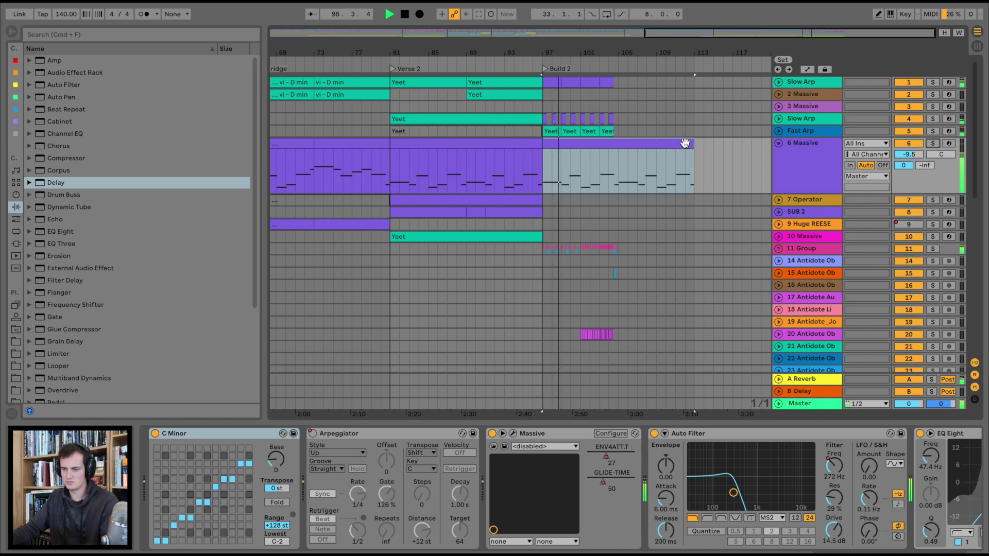
drag(687, 143, 616, 149)
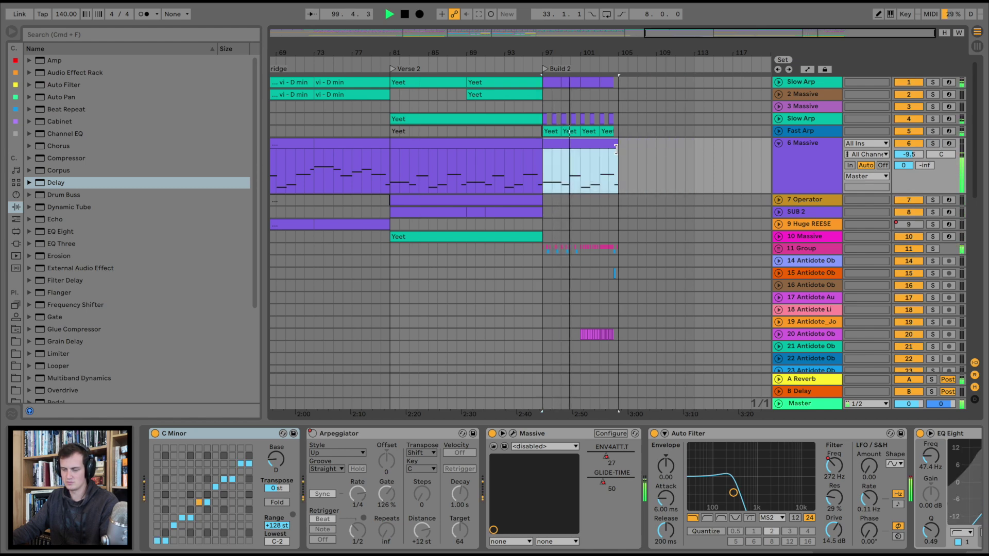
- Trim the end of the Build 2 clip on track 6 Massive to line up with the arp clips above it
drag(580, 52, 581, 72)
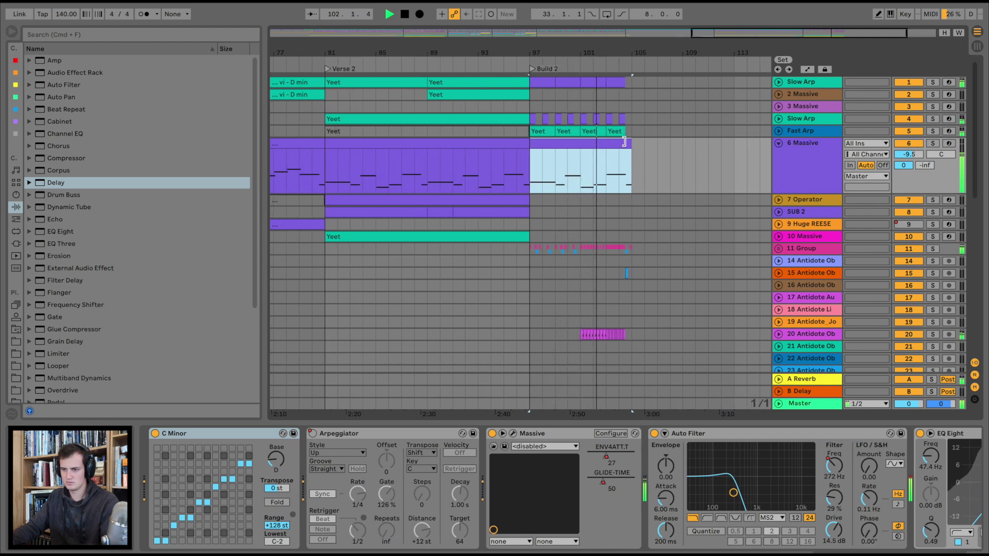
scroll(657, 161, right, 3)
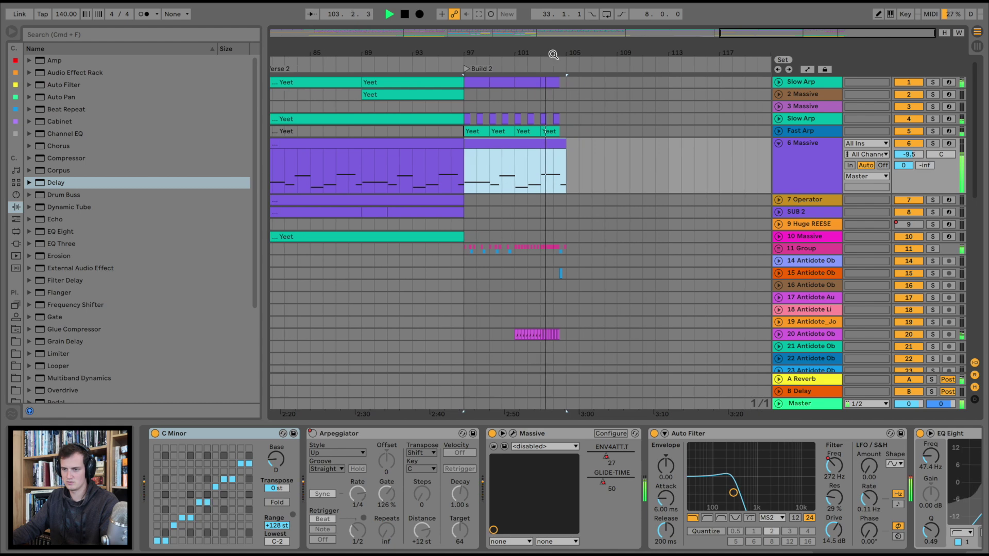
drag(553, 54, 551, 72)
scroll(550, 131, up, 2)
drag(575, 142, 569, 144)
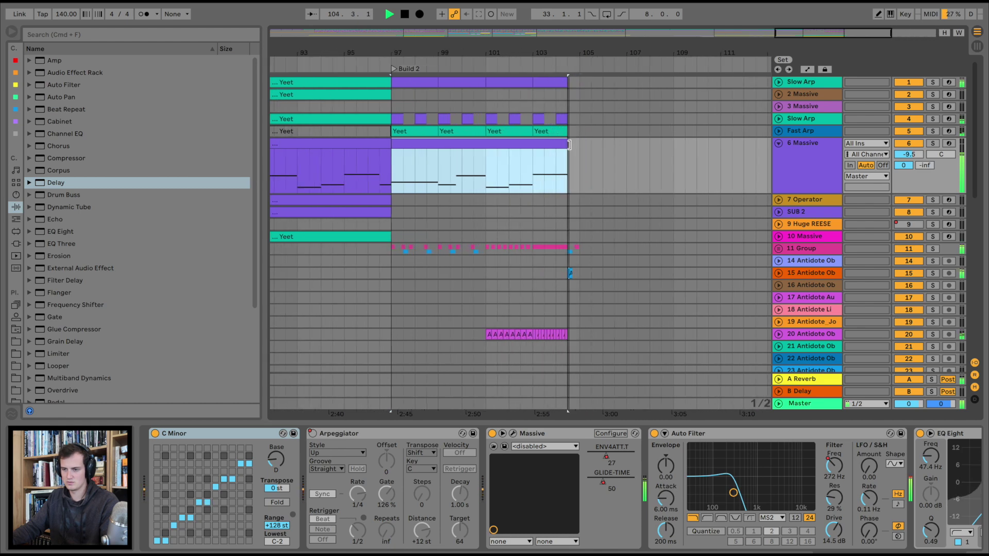
drag(571, 45, 636, 54)
key(space)
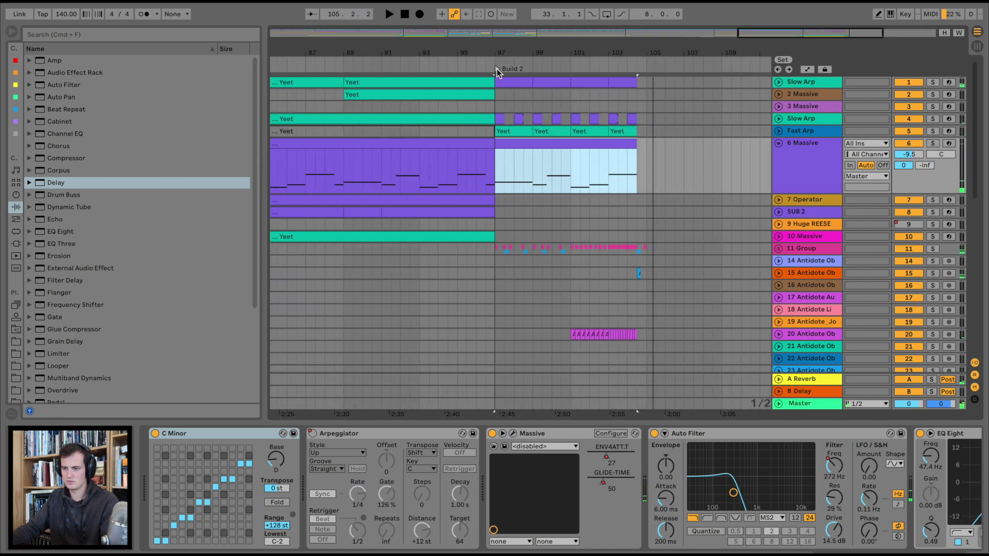
- Play the transition from the end of Verse 2 into Build 2 and examine the Build 2 tracks
click(474, 61)
scroll(612, 144, down, 3)
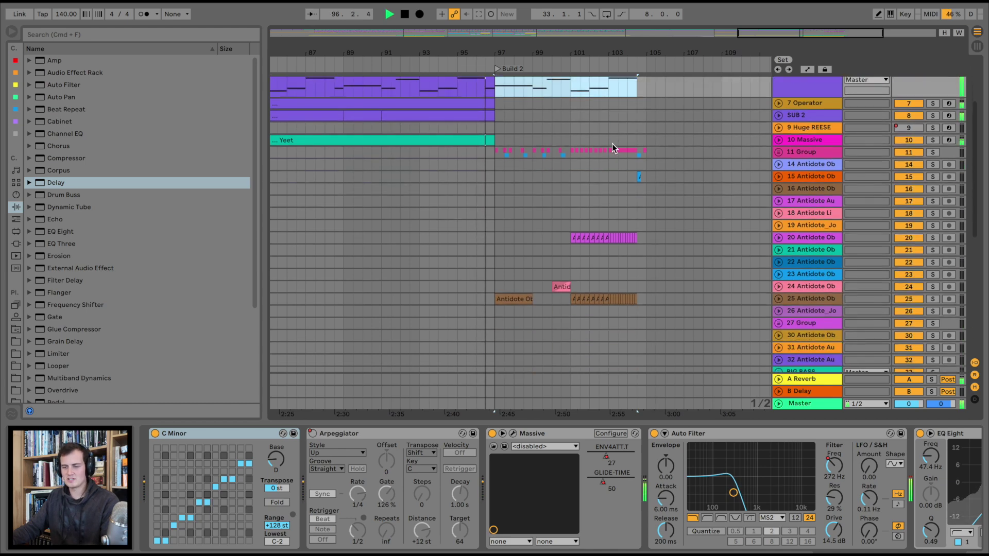
scroll(587, 103, up, 3)
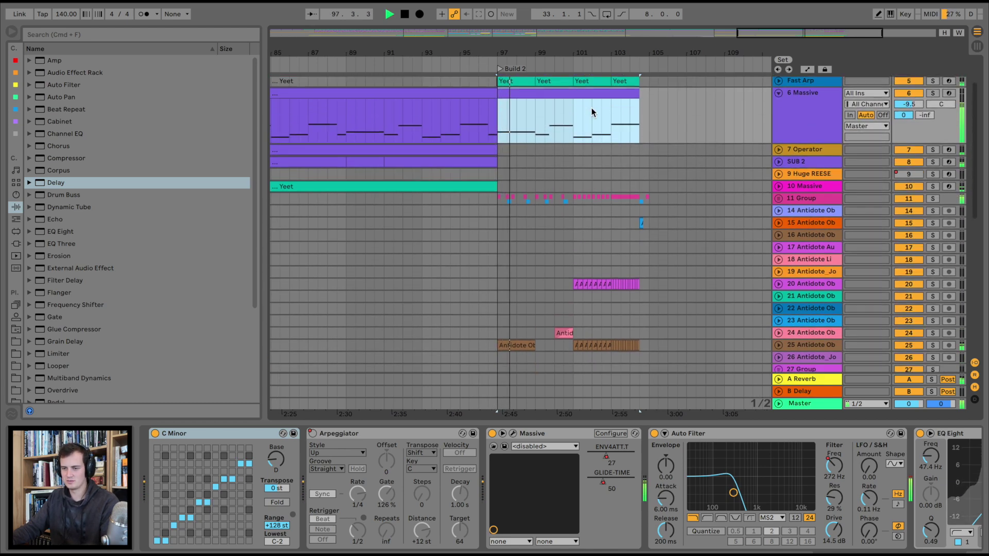
scroll(592, 108, up, 1)
drag(559, 51, 554, 60)
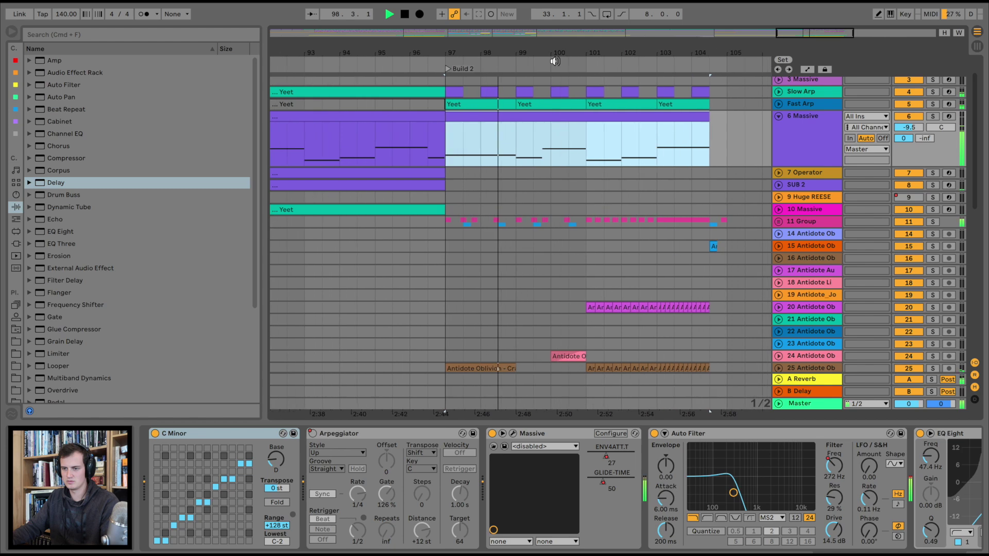
- Open the Build 2 clip of track 6 Massive in an enlarged note editor and examine its notes
double_click(533, 114)
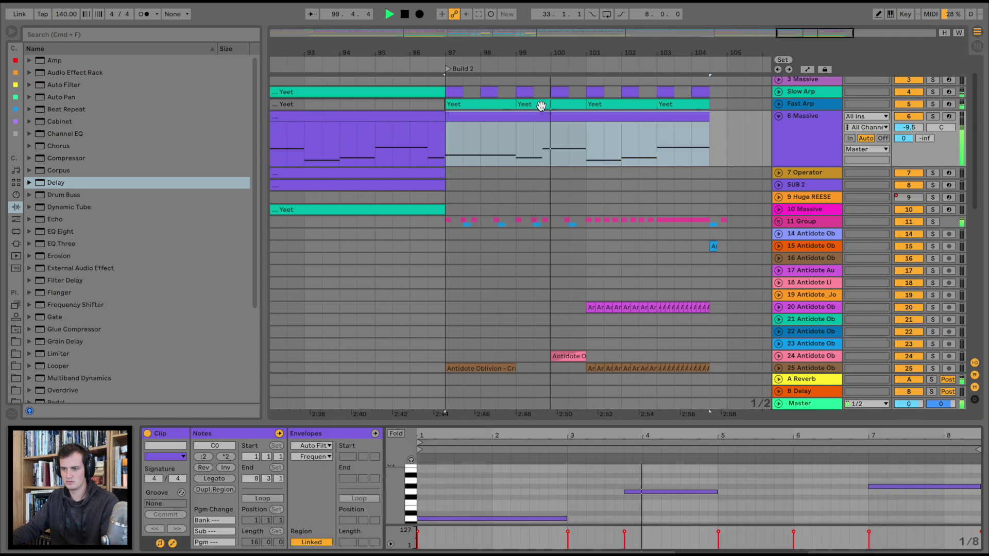
drag(618, 129, 569, 127)
click(706, 452)
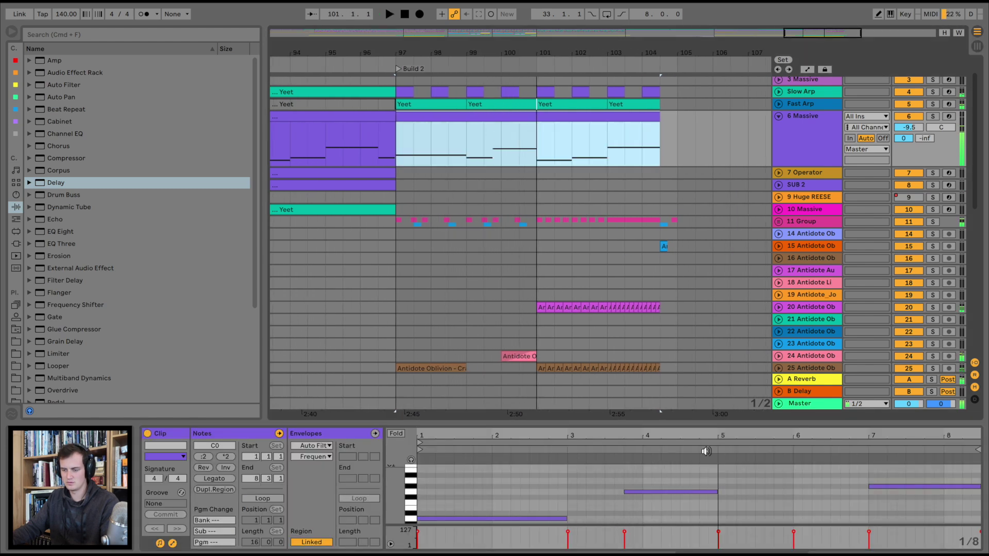
drag(706, 419, 703, 364)
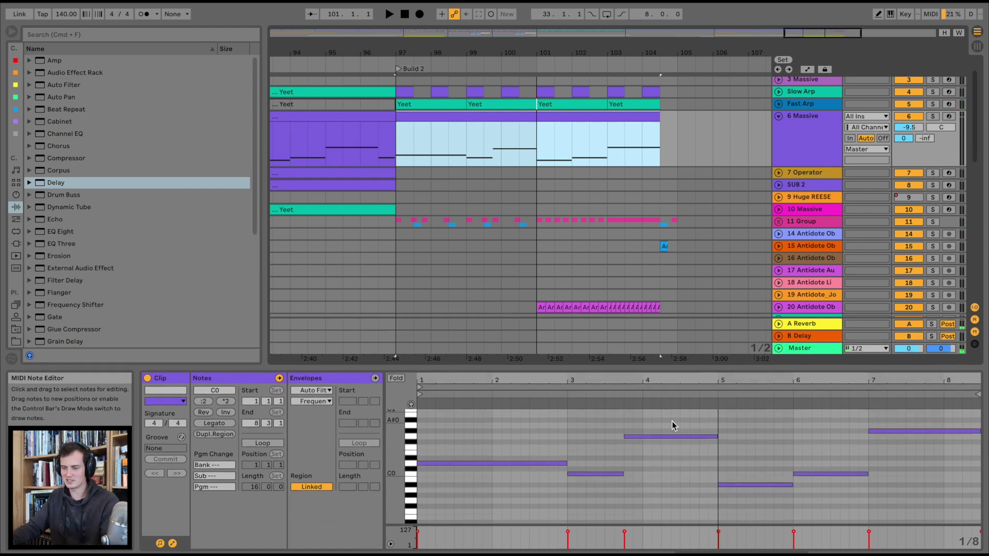
drag(409, 456, 519, 459)
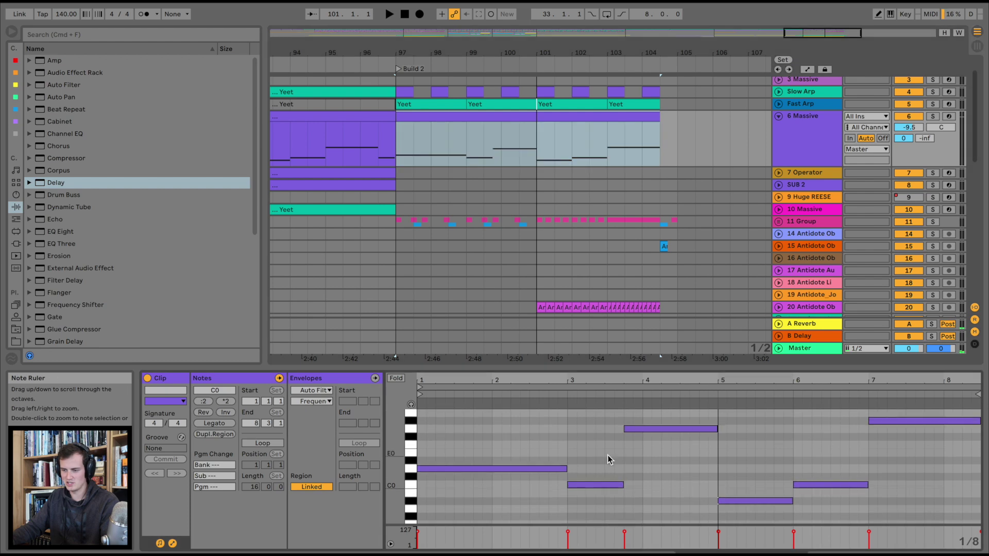
- Consolidate the clips on track 67 from bar 100 to bar 105 into a single clip
scroll(709, 453, down, 3)
scroll(769, 453, up, 4)
scroll(562, 169, down, 15)
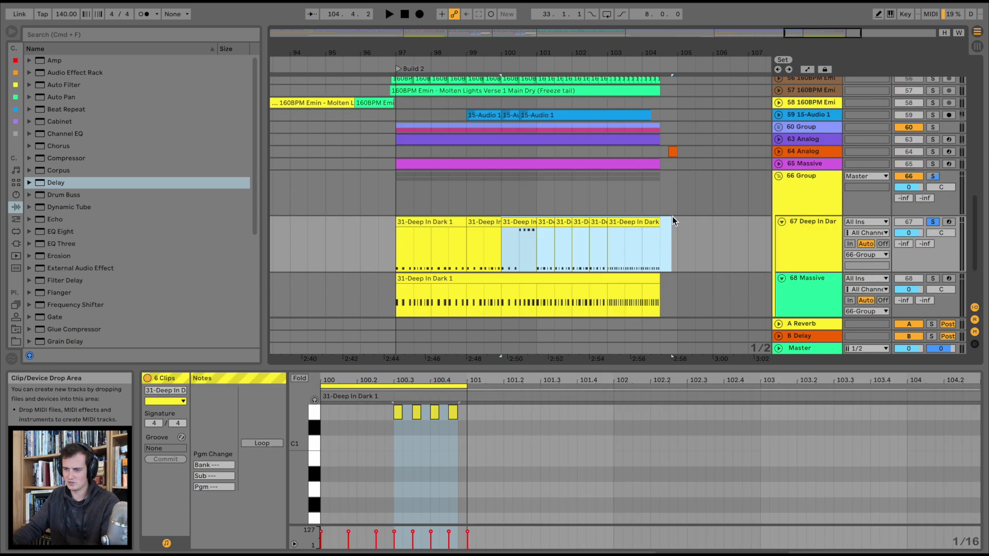
drag(672, 216, 676, 220)
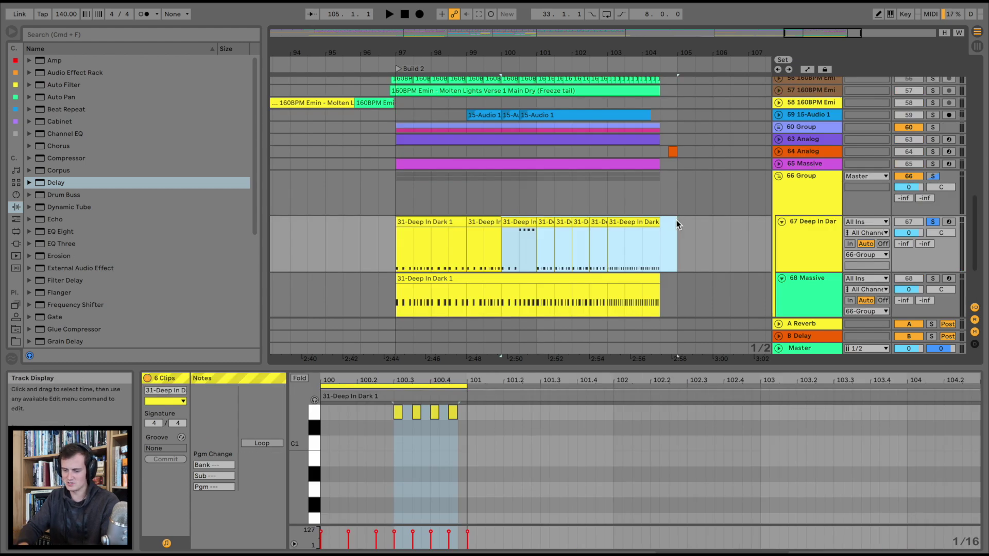
key(super+j)
- Transpose all notes in bar 100 of the consolidated track 67 clip to G0
drag(484, 510, 357, 521)
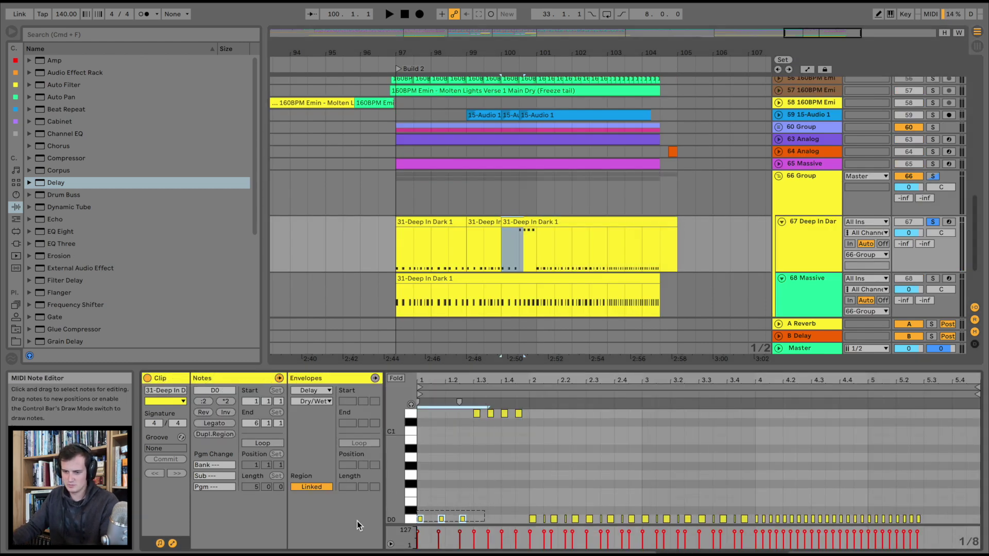
key(shift+Up)
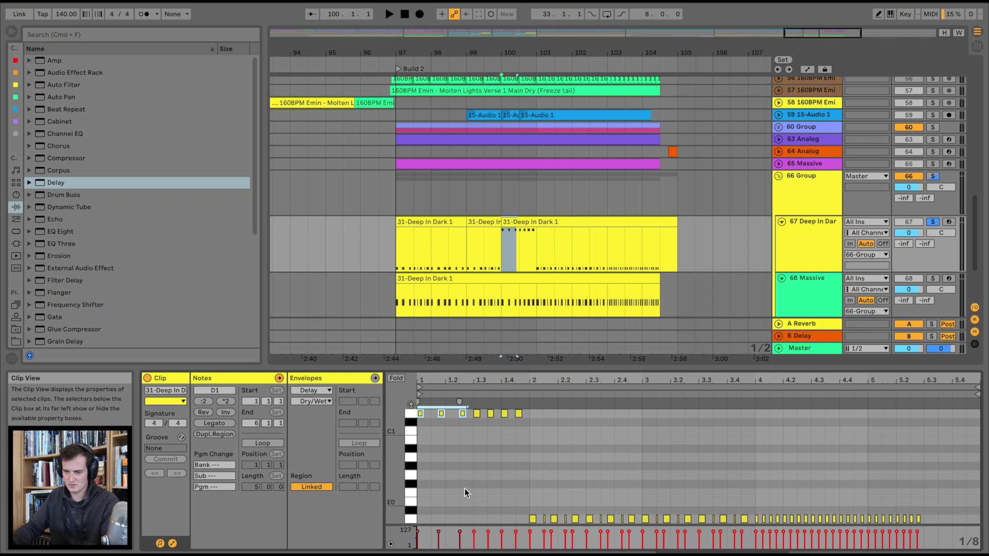
drag(539, 413, 328, 403)
key(Down)
key(Down)
key(Down)
key(Down)
key(Down)
key(Down)
key(Down)
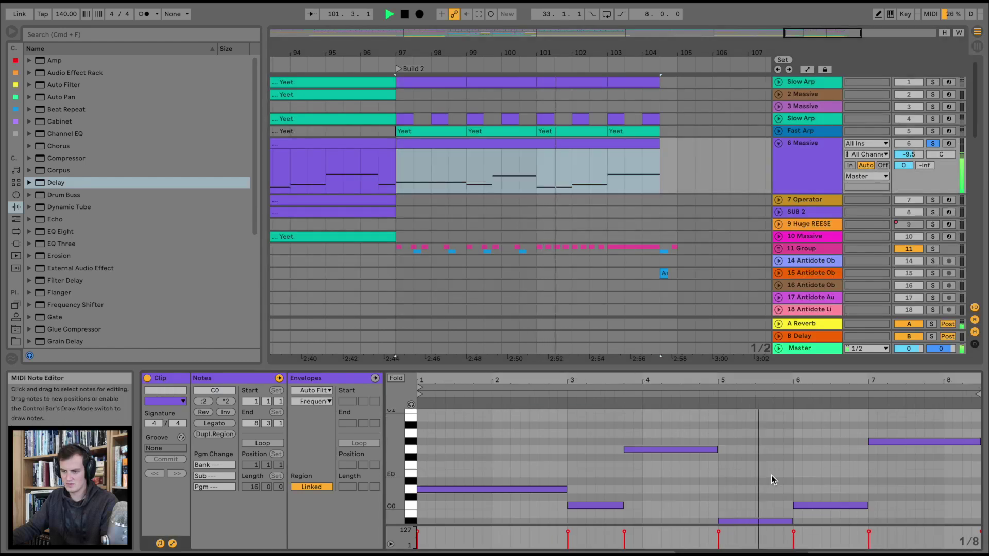
- Raise the two notes spanning bars 101 and 102 on track 6 Massive by an octave to A#0 and C1, and play Build 2
key(super+l)
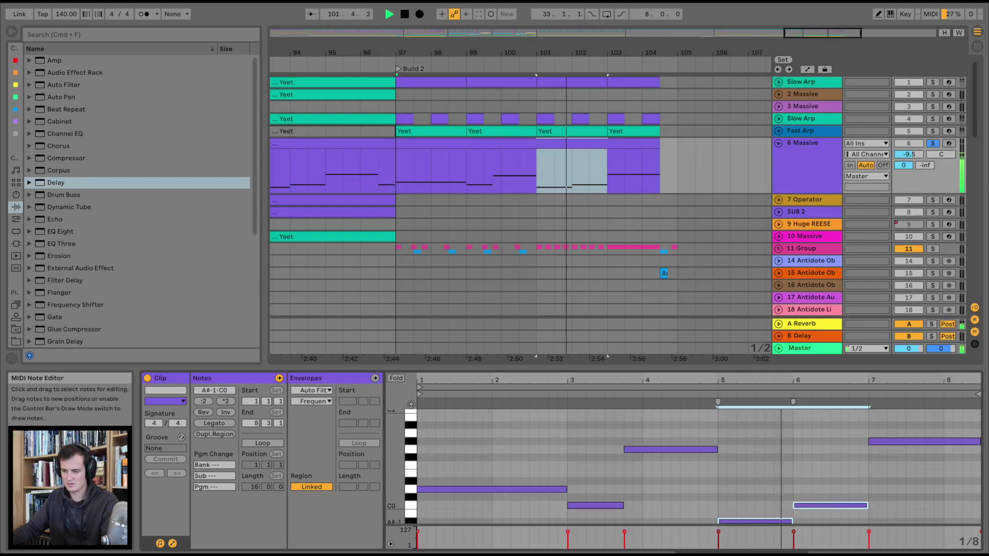
key(shift+Up)
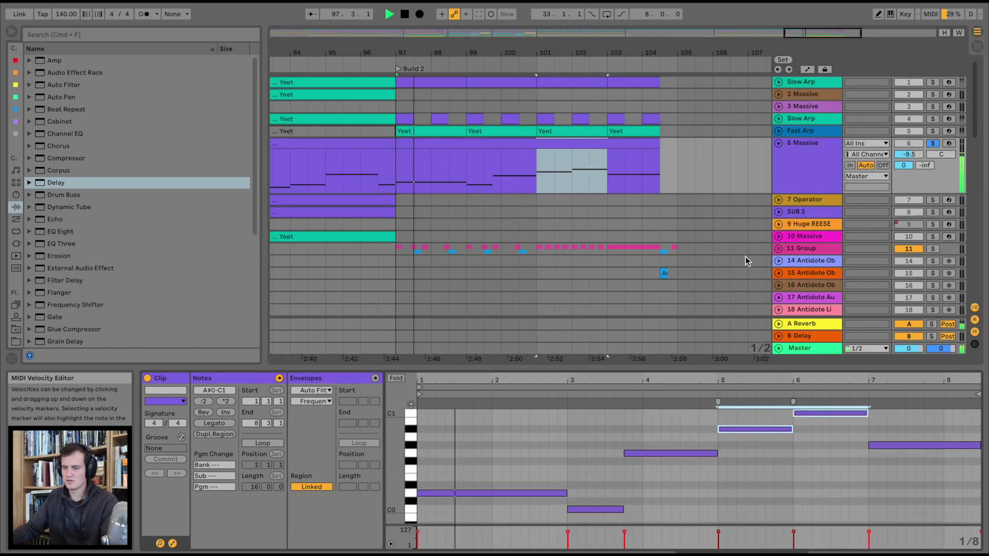
click(460, 142)
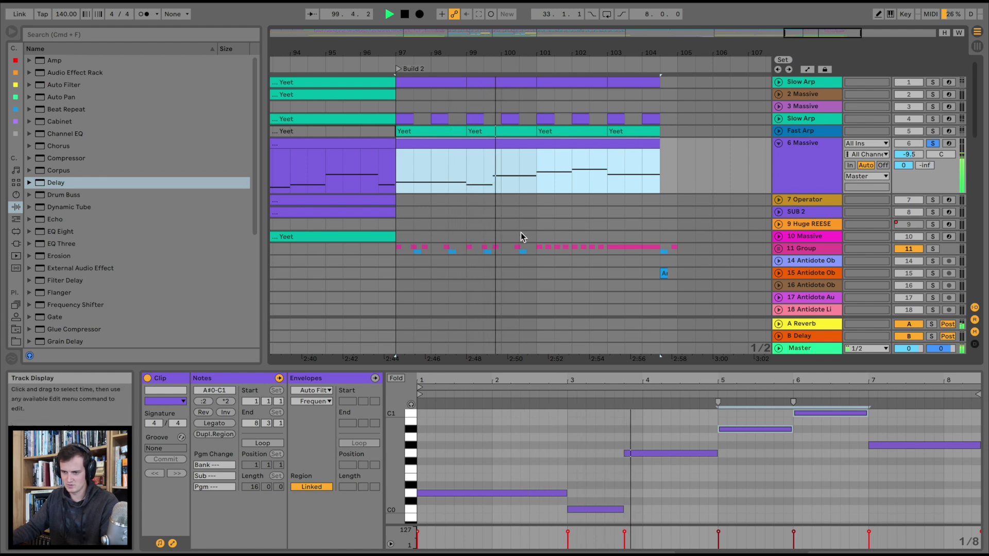
scroll(520, 233, down, 8)
scroll(521, 233, down, 3)
key(space)
key(space)
scroll(534, 271, down, 3)
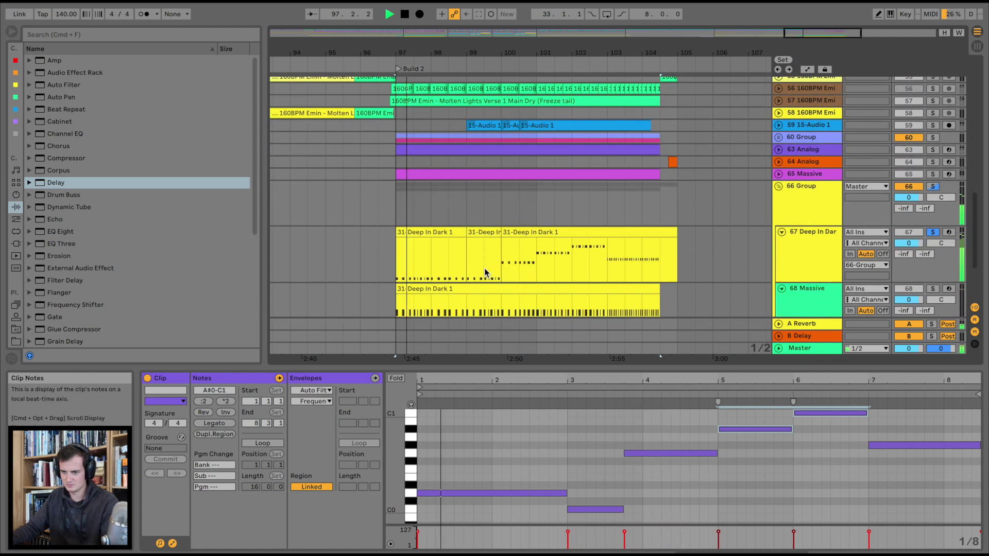
- Split the first track 67 clip at the middle of bar 98 and lower all notes of the bar 99 clip to C0
click(445, 261)
key(super+e)
click(457, 232)
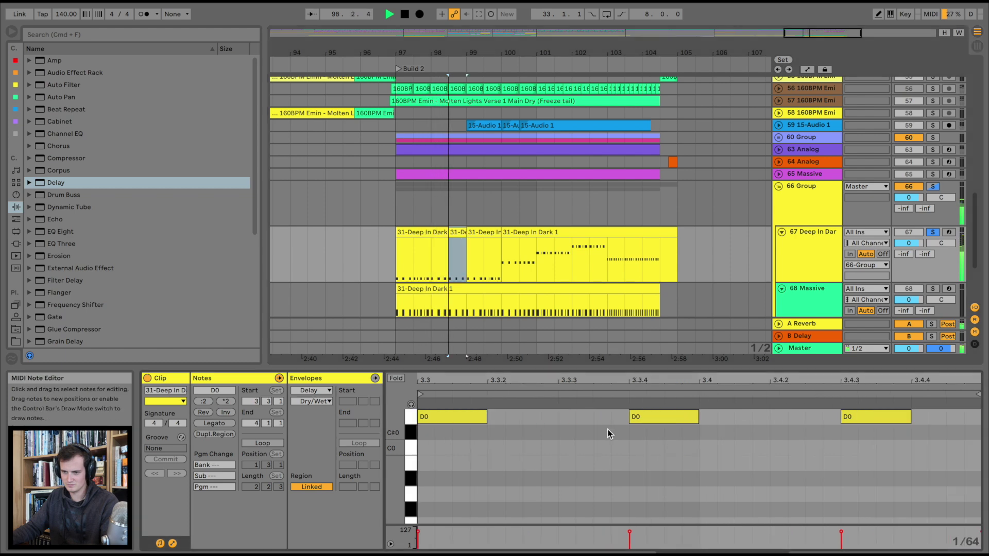
click(483, 232)
click(688, 479)
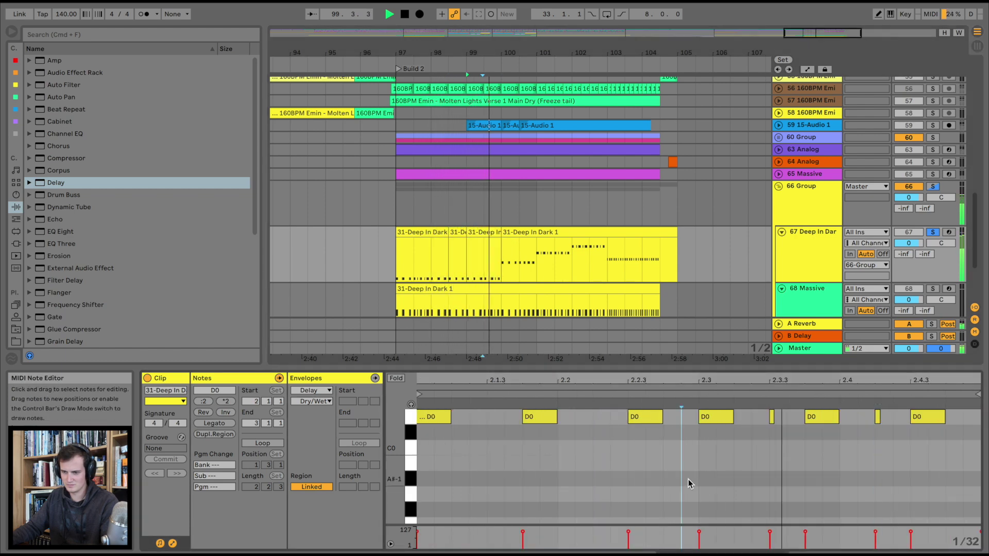
key(super+a)
key(Down)
key(Down)
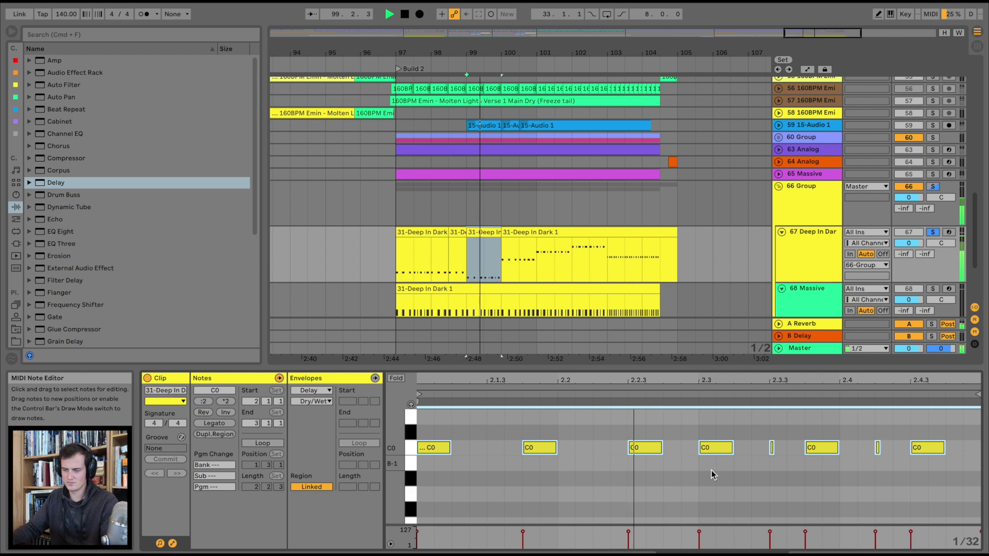
- Raise the last two notes of the bar 99 clip on track 67 to G0 and play the transition into bar 100
key(space)
key(space)
click(512, 241)
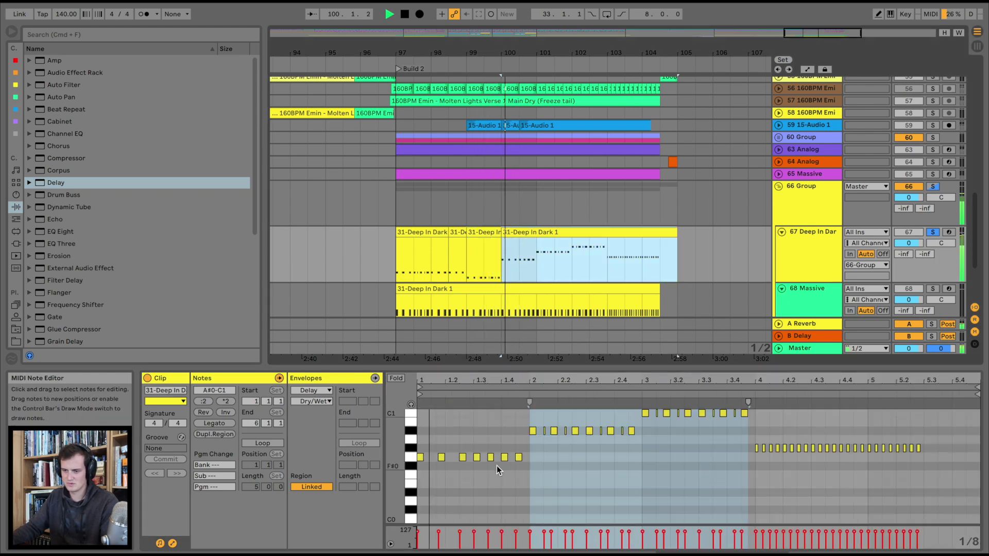
click(479, 232)
key(space)
key(space)
drag(873, 465, 969, 431)
key(Down)
key(Up)
key(Up)
key(Up)
key(Up)
key(Up)
key(Up)
key(Up)
key(Up)
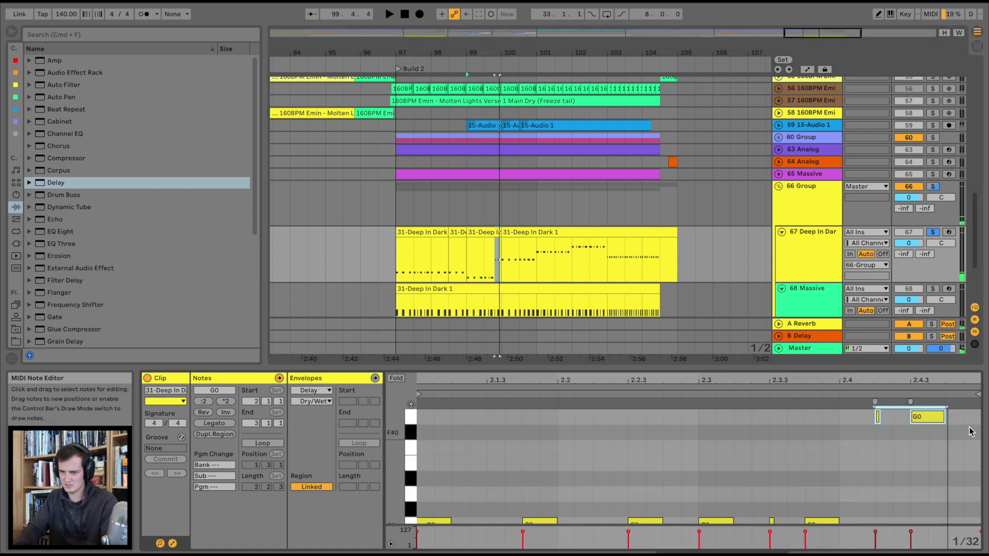
key(space)
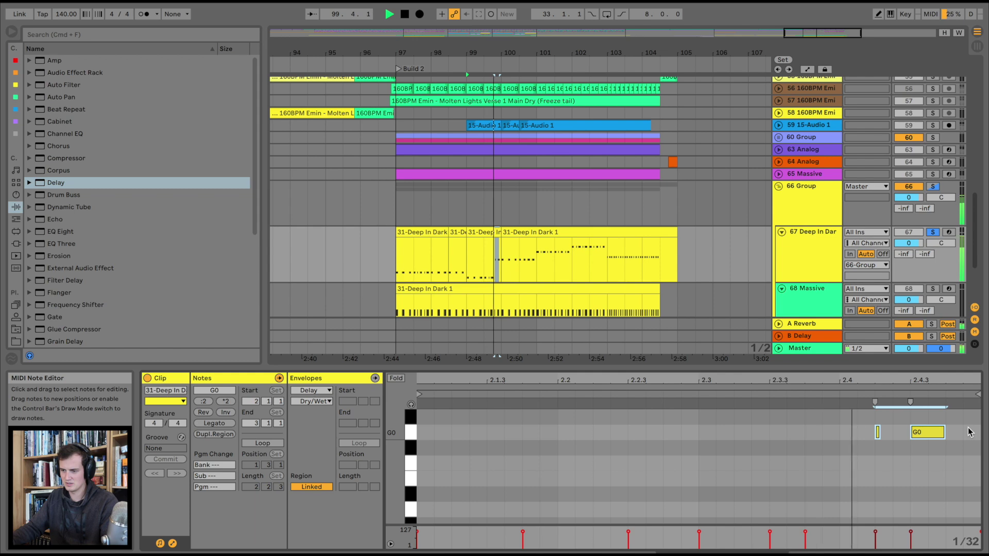
- Copy all the Build 2 clips from track 67 onto track 68 Massive, replacing its existing clip
click(544, 233)
scroll(544, 234, down, 2)
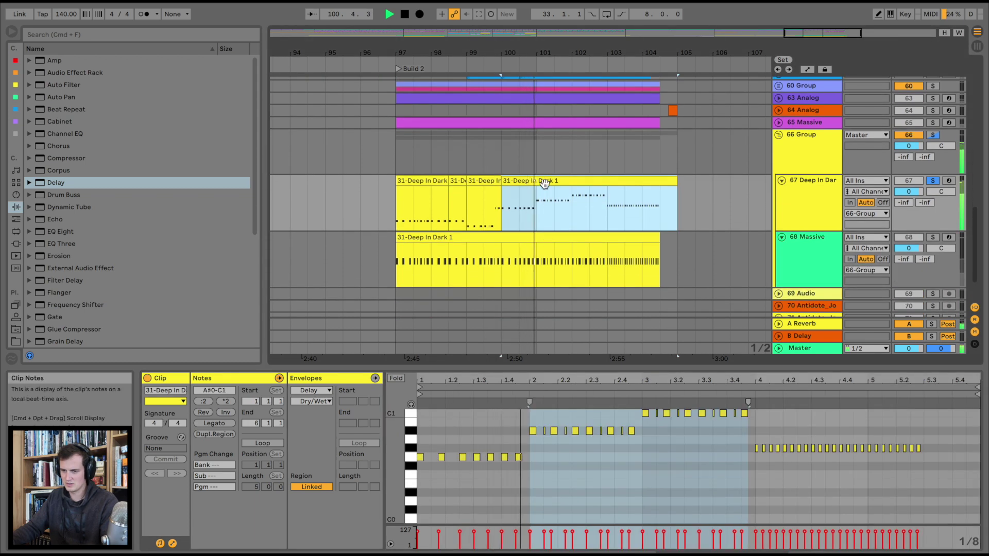
shift+click(424, 180)
drag(425, 181, 426, 250)
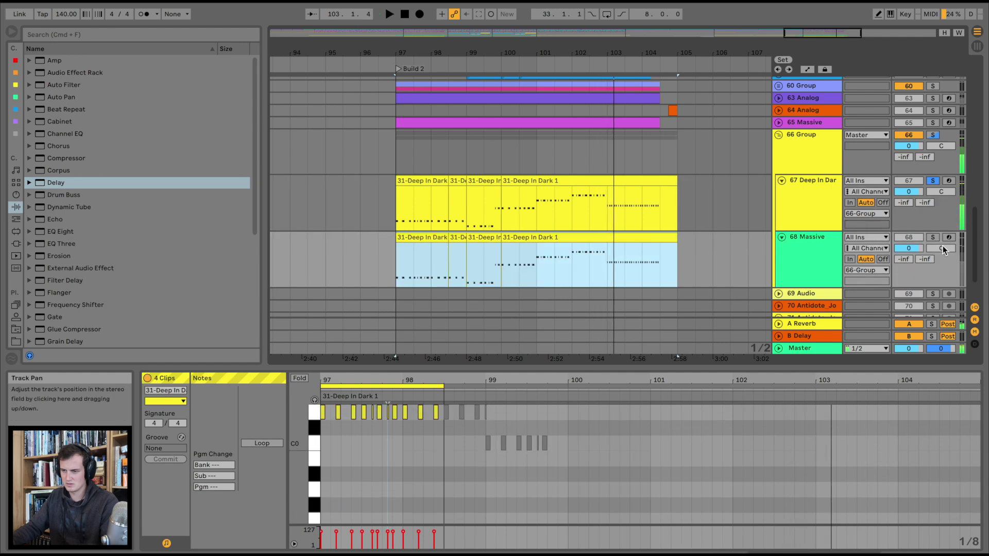
- Audition track 68 Massive soloed, then unsolo group 66 and play the full mix from the end of Verse 2
click(932, 237)
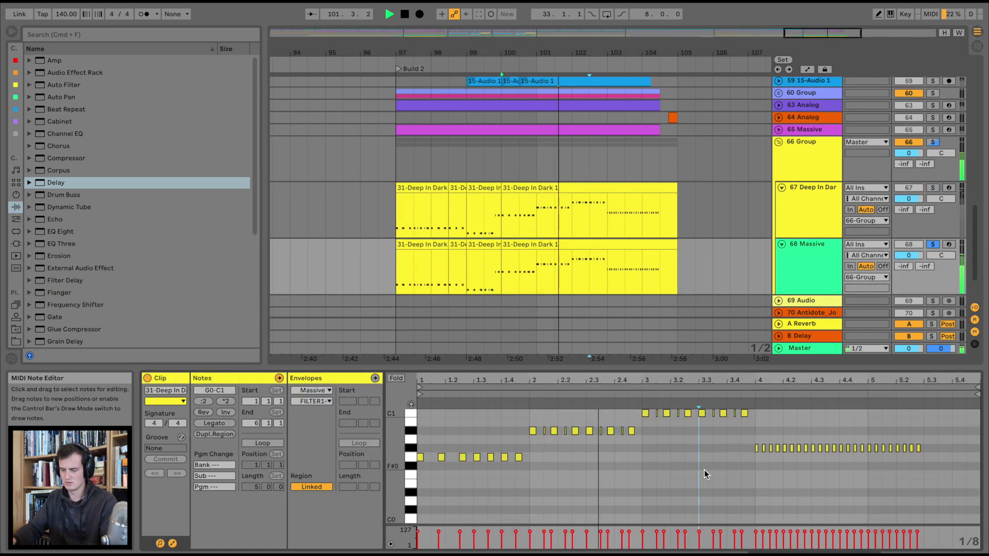
click(934, 143)
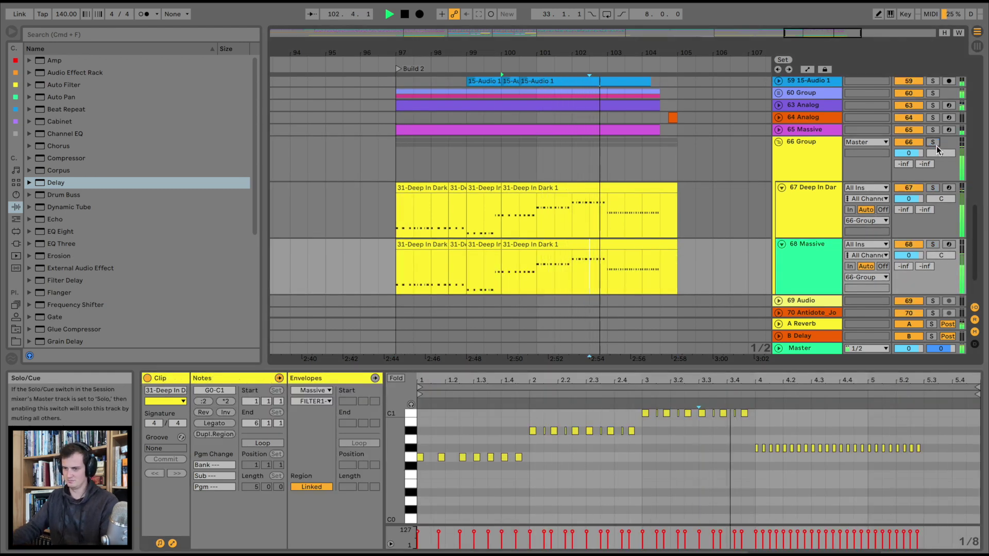
click(298, 63)
- Unfold track 9 Huge REESE and copy the Build 2 clip from track 6 Massive onto it at bar 97
drag(556, 366, 582, 528)
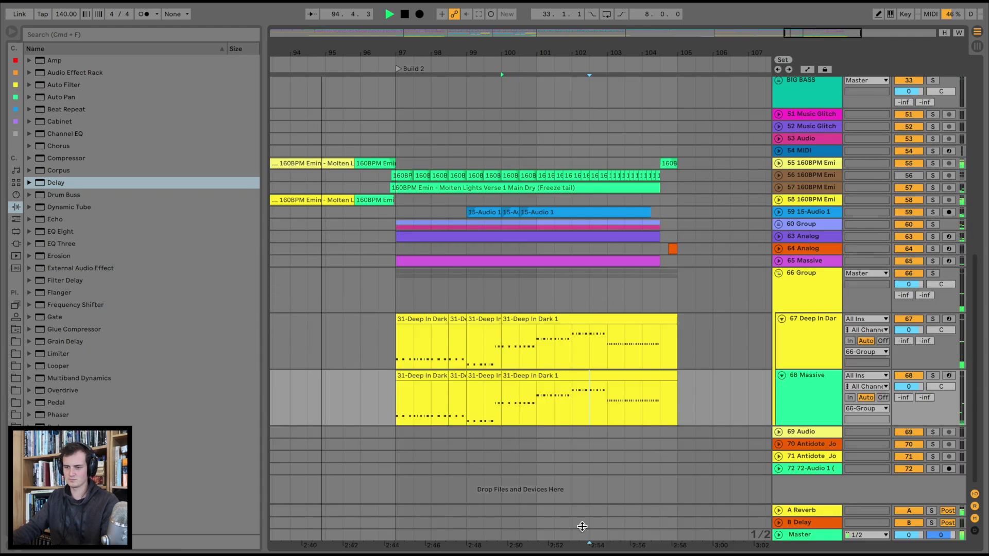
scroll(580, 340, up, 2)
scroll(578, 337, up, 10)
drag(433, 50, 433, 46)
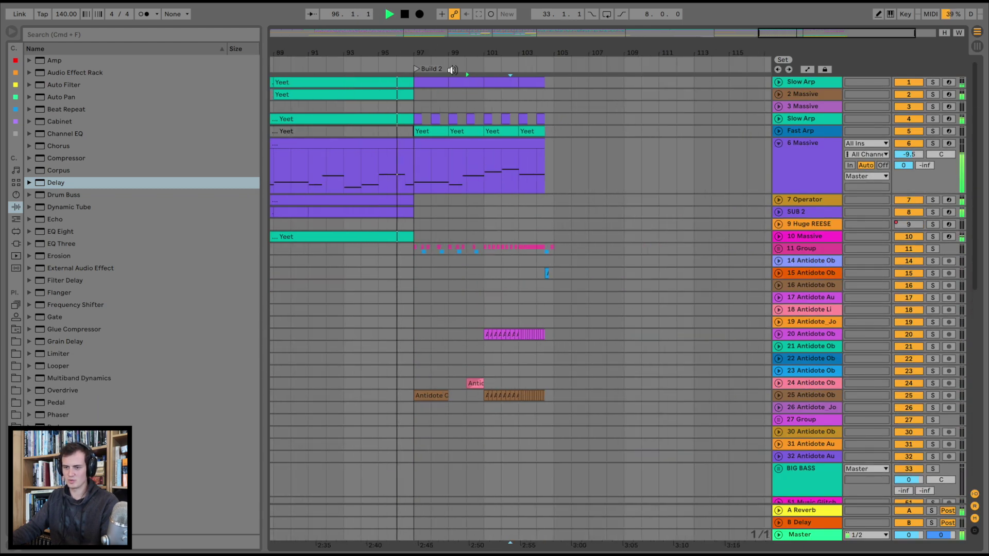
scroll(735, 213, left, 2)
scroll(736, 213, left, 3)
click(779, 224)
scroll(662, 187, left, 1)
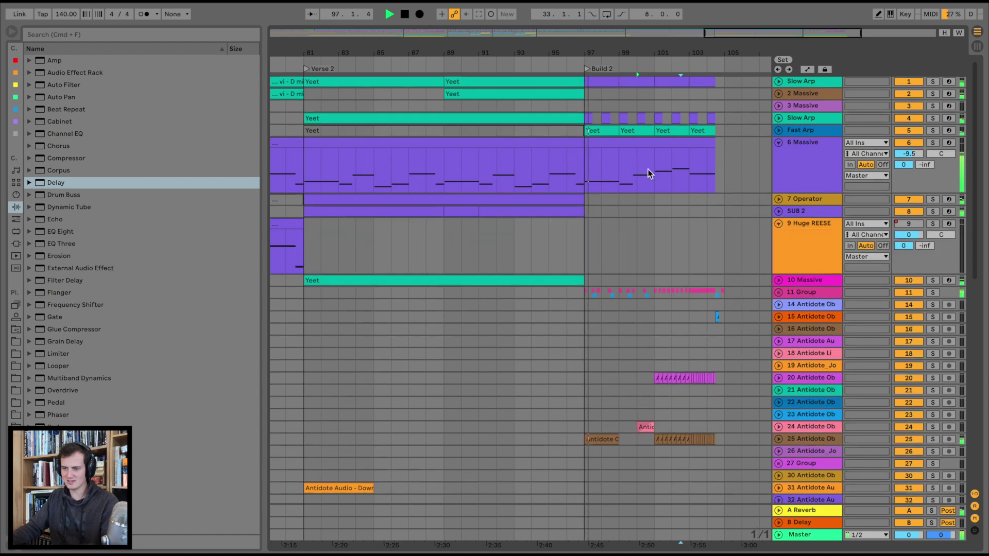
drag(642, 142, 646, 240)
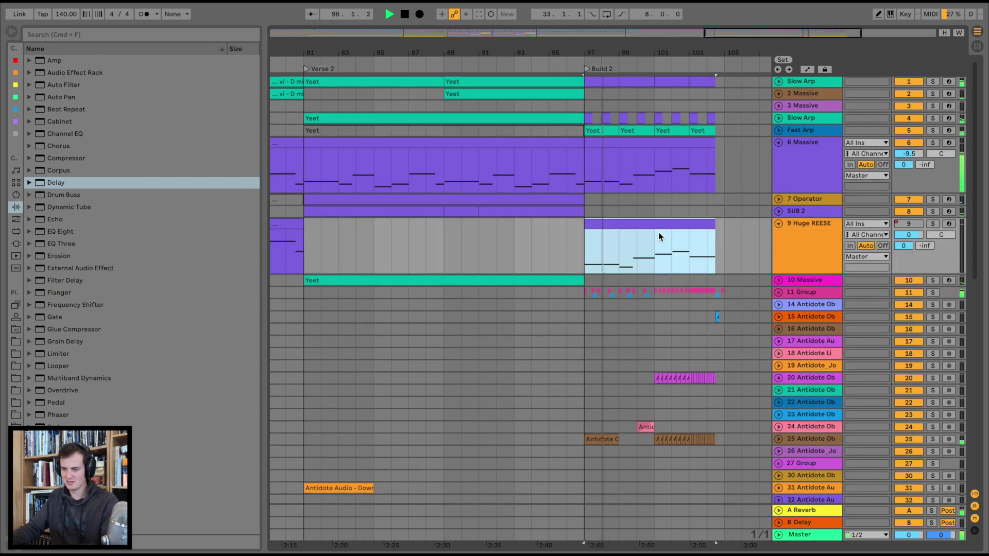
- Set the Speaker On automation of track 9 Huge REESE to On from the start of Build 2
double_click(818, 229)
right_click(902, 223)
click(875, 228)
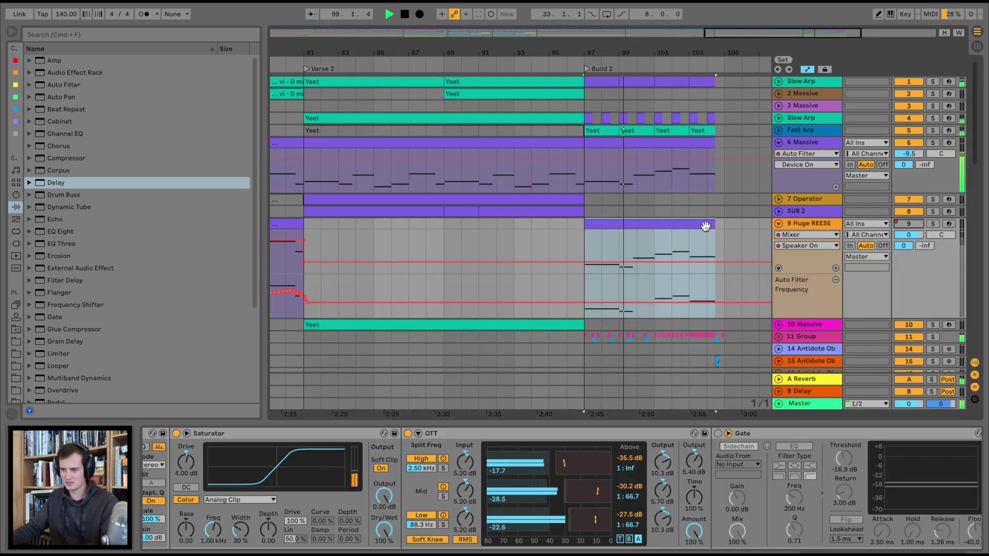
click(574, 262)
drag(583, 262, 584, 245)
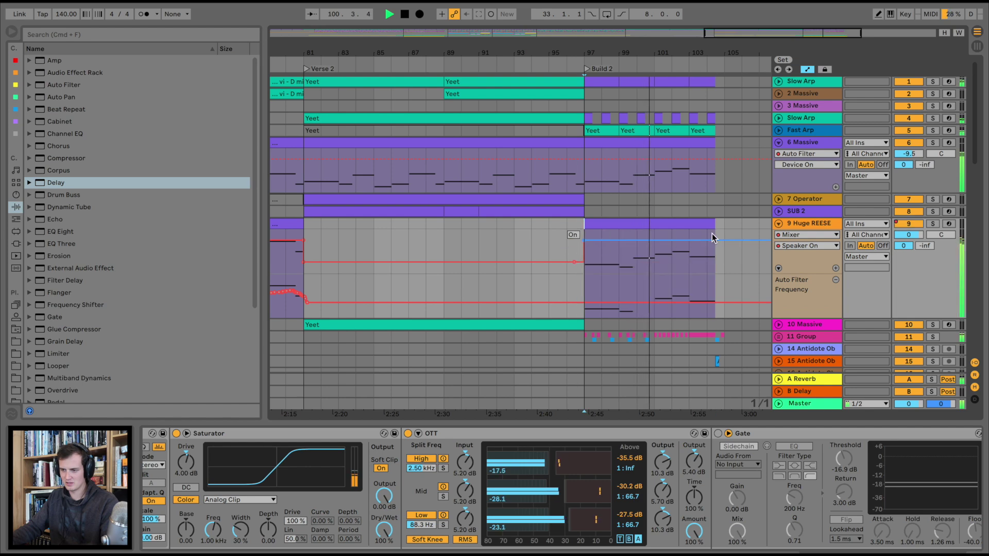
- Solo track 9 Huge REESE, show its Auto Filter Frequency automation, and deactivate the Build 2 clip on track 6 Massive
click(932, 226)
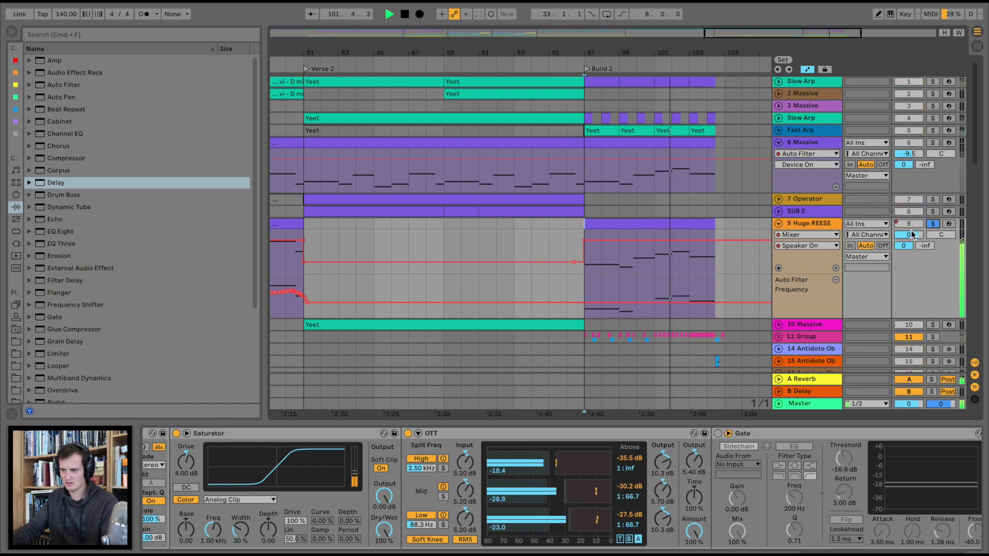
scroll(817, 466, right, 15)
key(space)
click(836, 466)
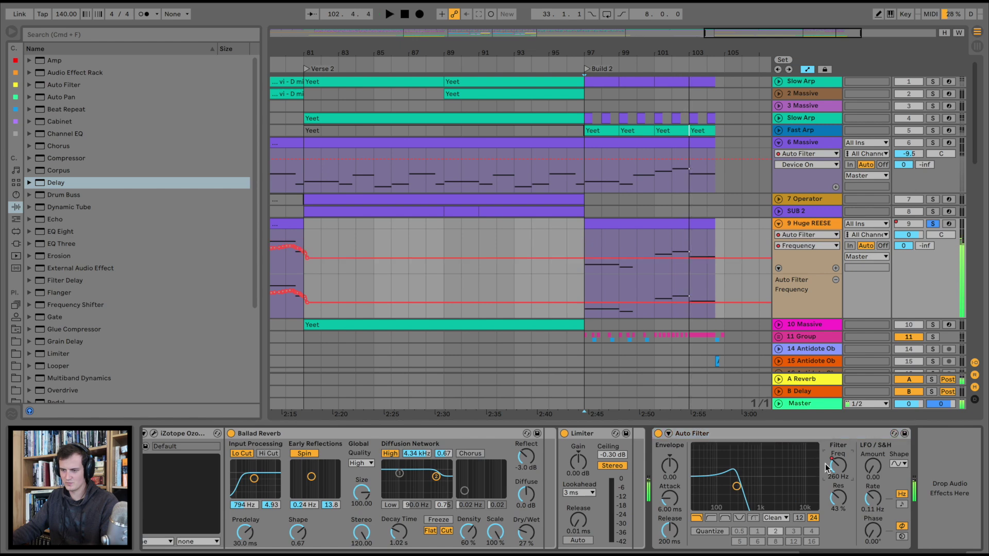
click(644, 143)
key(0)
- Shape a rising filter frequency ramp across Build 2 on track 9, starting at about 688 Hz with a 1.13 kHz point at bar 101
click(567, 238)
key(space)
drag(716, 258, 717, 230)
click(932, 224)
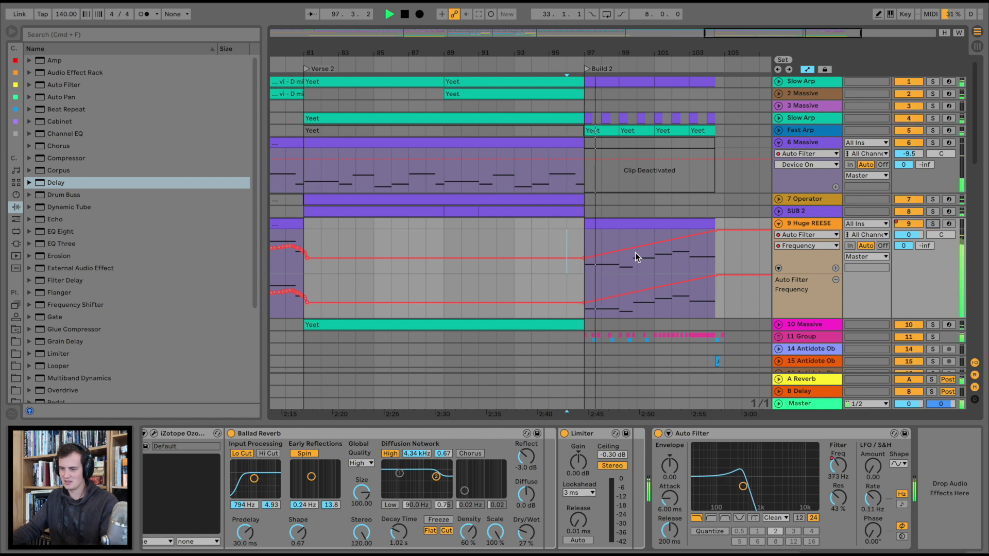
drag(585, 258, 584, 248)
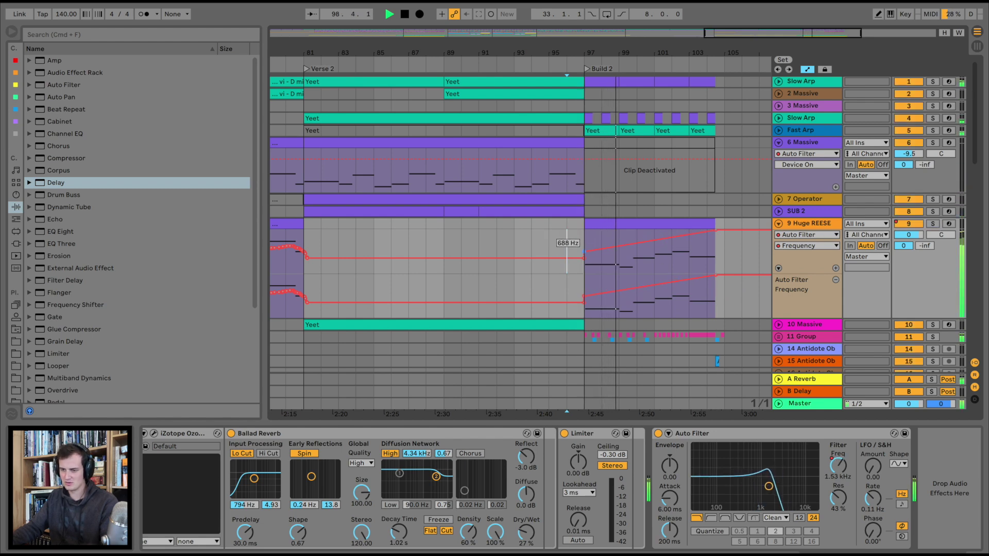
drag(652, 245, 653, 249)
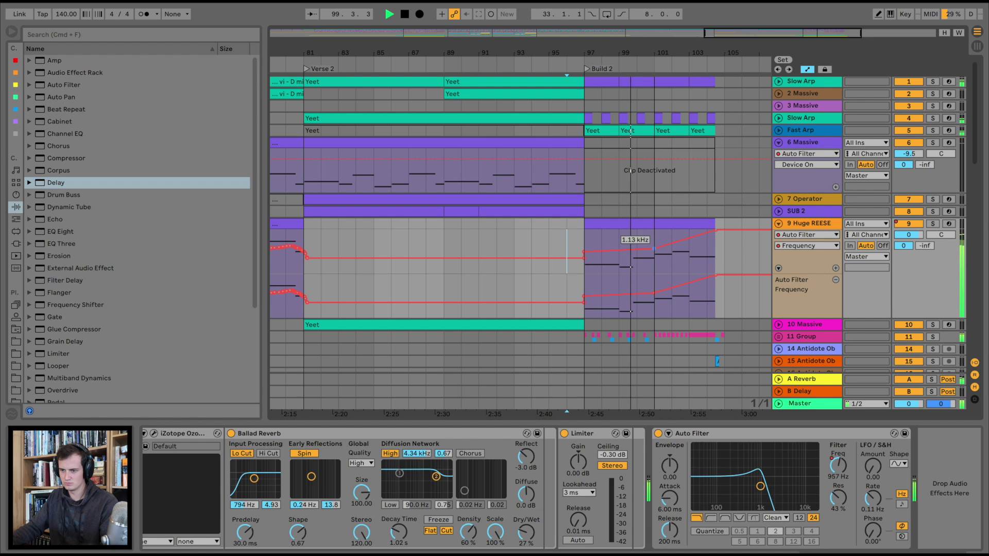
- Raise the last note of the Build 2 clip on track 9 Huge REESE by an octave
click(651, 223)
key(super+a)
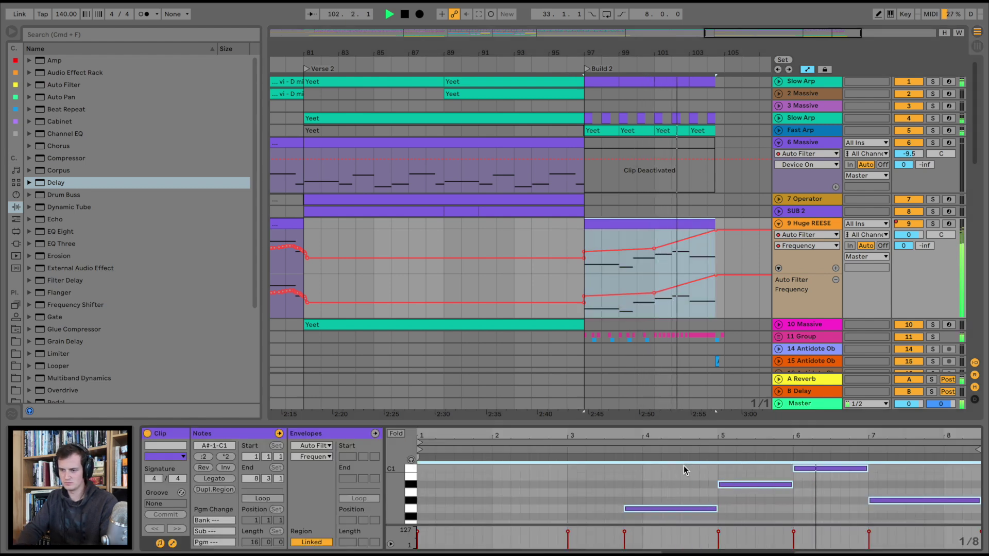
click(888, 500)
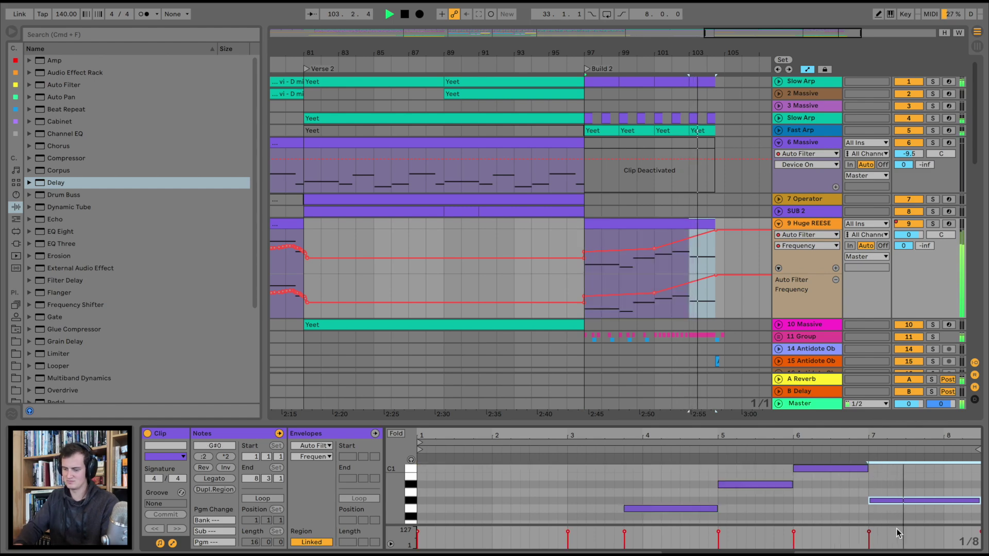
key(shift+Up)
- Show the Operator B Fine automation on track 9 Huge REESE, enlarge its lane, and add a breakpoint at bar 103
scroll(672, 490, left, 20)
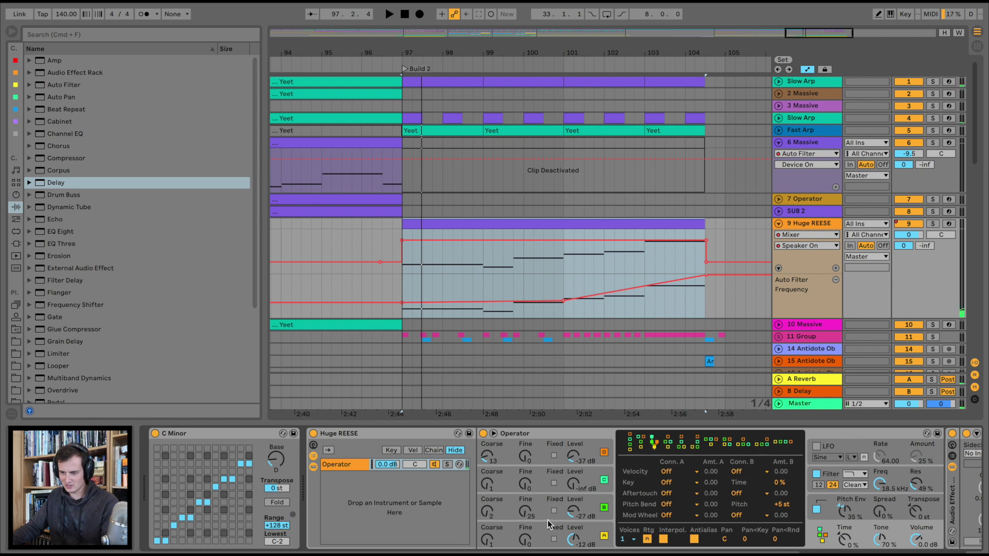
click(524, 514)
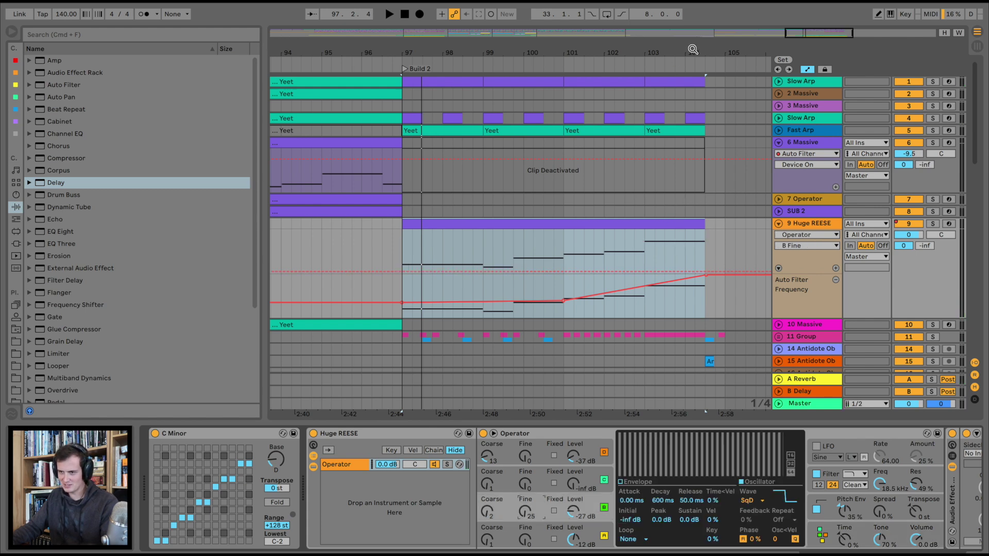
drag(692, 50, 640, 211)
click(604, 271)
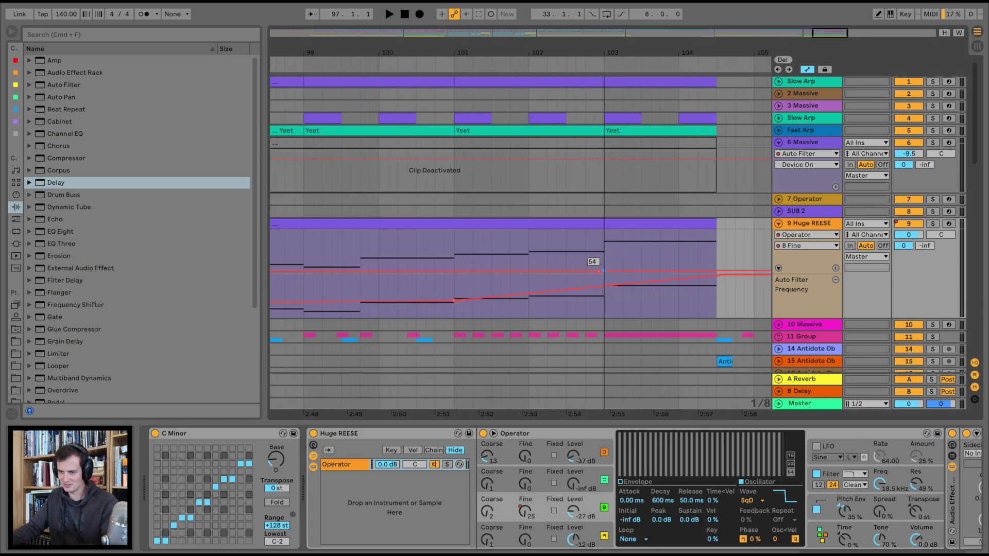
click(790, 273)
drag(790, 273, 790, 361)
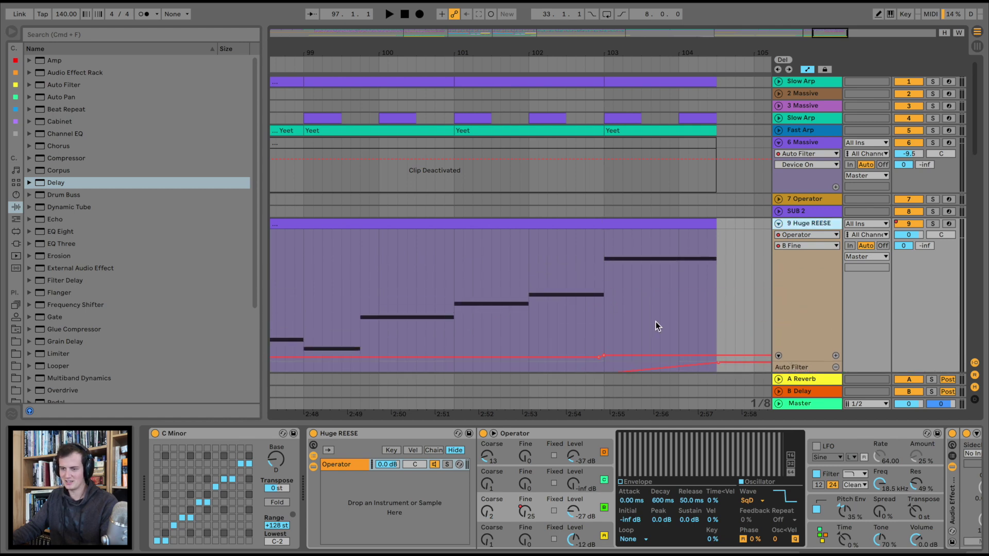
scroll(609, 289, down, 3)
click(604, 299)
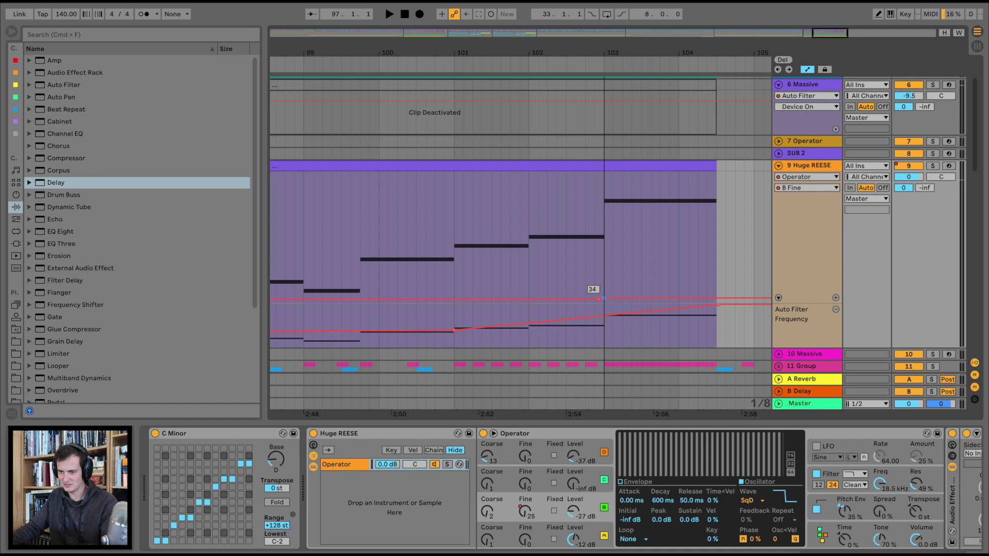
click(576, 261)
key(space)
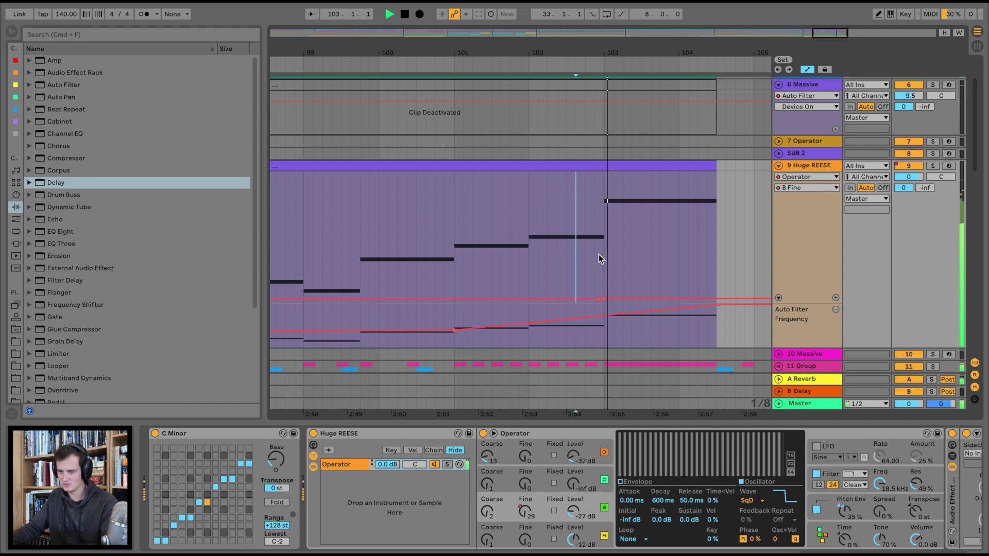
- Shape a gentle B Fine rise from bar 103 to the end of the Build 2 clip on track 9, auditioning it from bar 103
drag(604, 299, 605, 299)
click(603, 268)
key(space)
key(space)
key(space)
key(space)
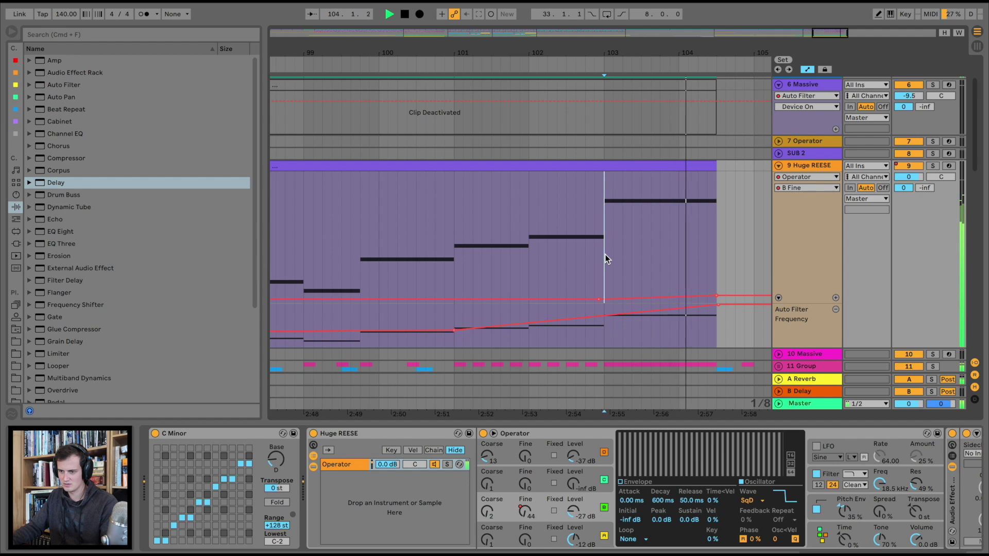
drag(716, 296, 716, 284)
key(space)
key(space)
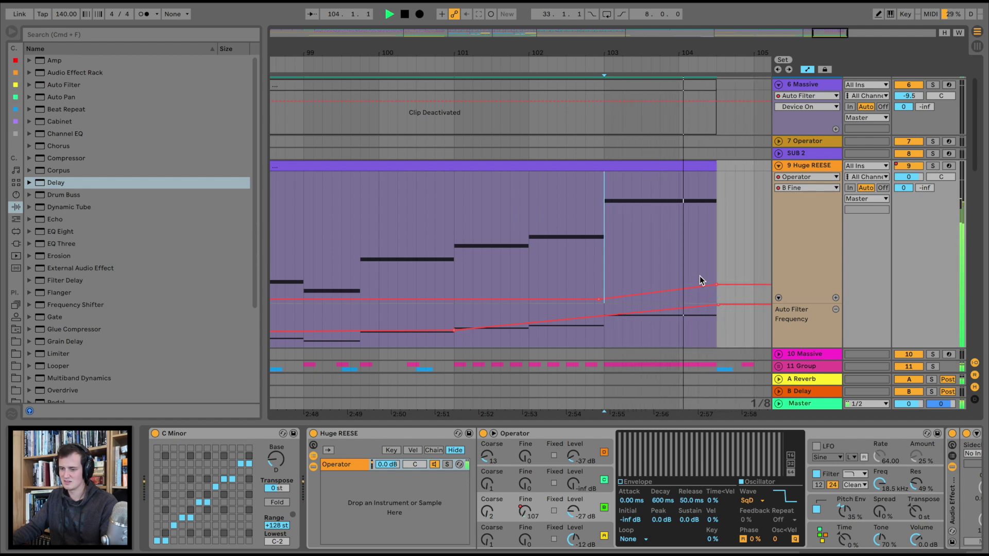
- Raise the end point of the B Fine ramp to 1000 and solo track 9 Huge REESE to hear it
drag(717, 284, 716, 173)
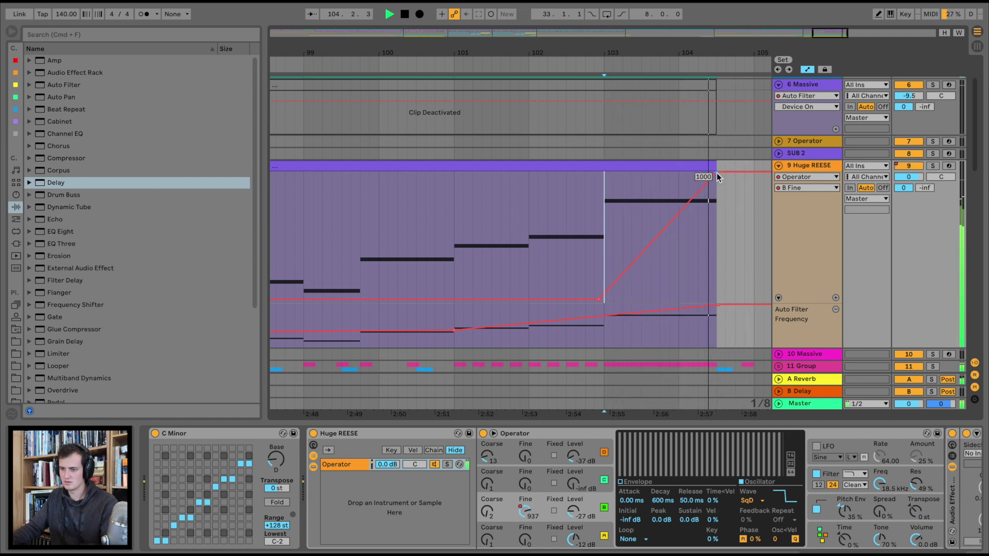
key(space)
click(932, 166)
key(space)
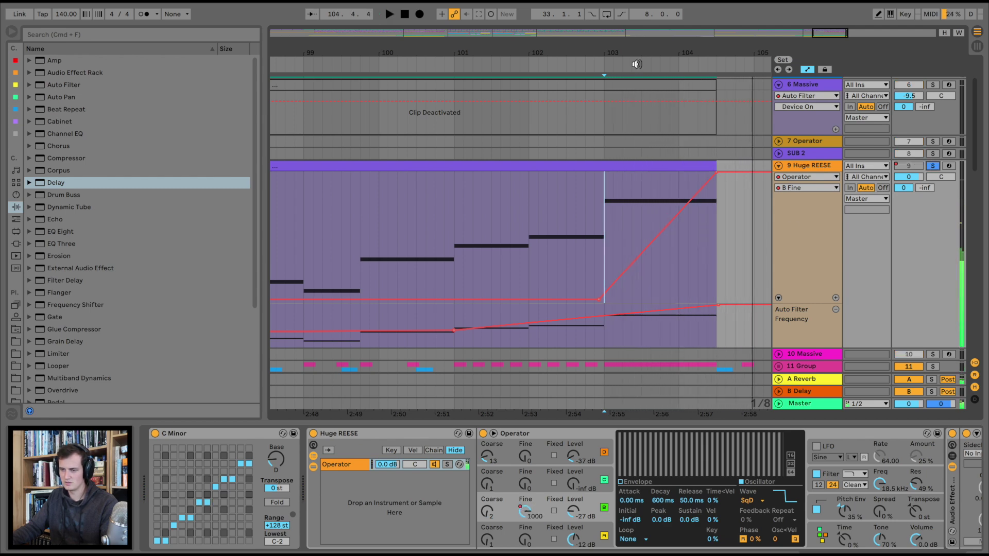
- Curve the B Fine ramp so it climbs steeply just after bar 103, and play the transition from about bar 95
drag(657, 238, 625, 224)
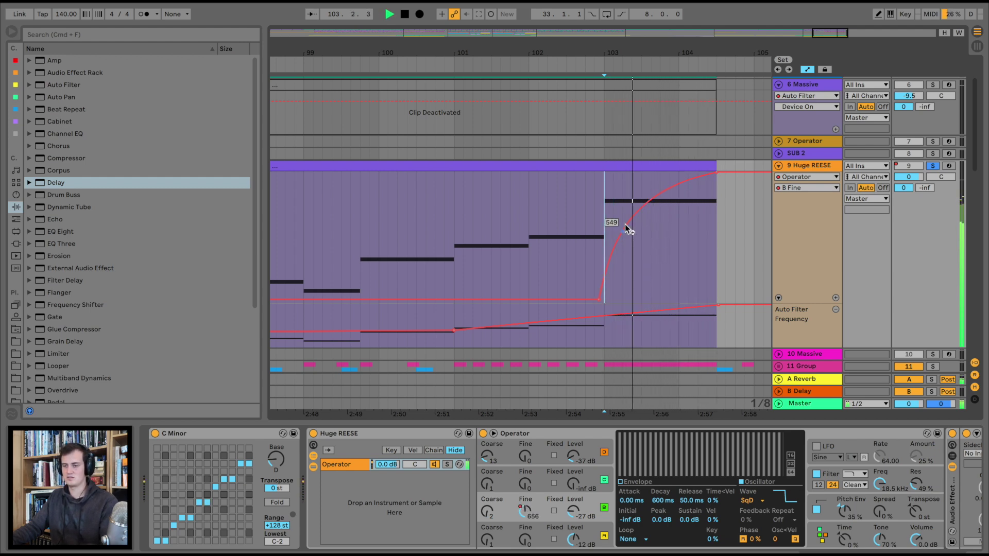
drag(663, 53, 663, 25)
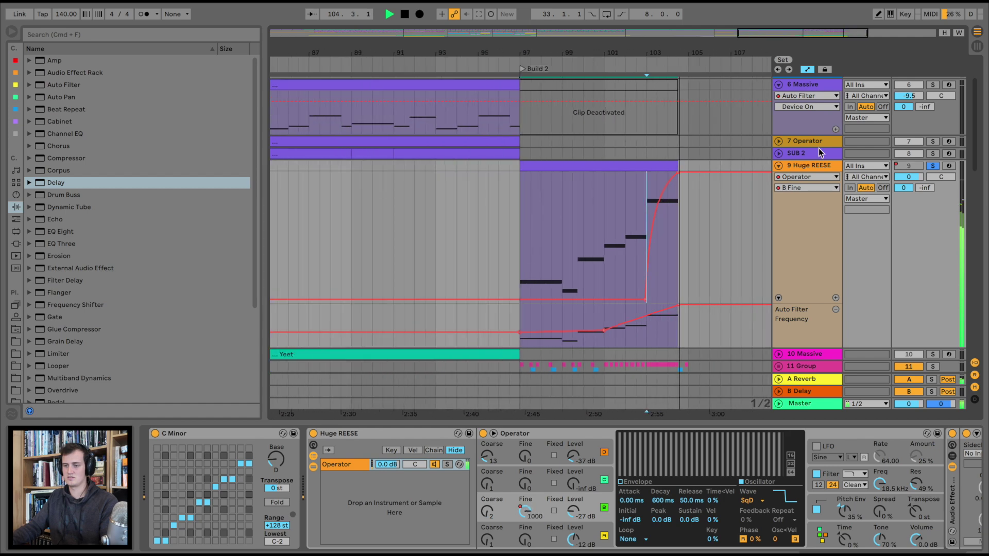
click(487, 194)
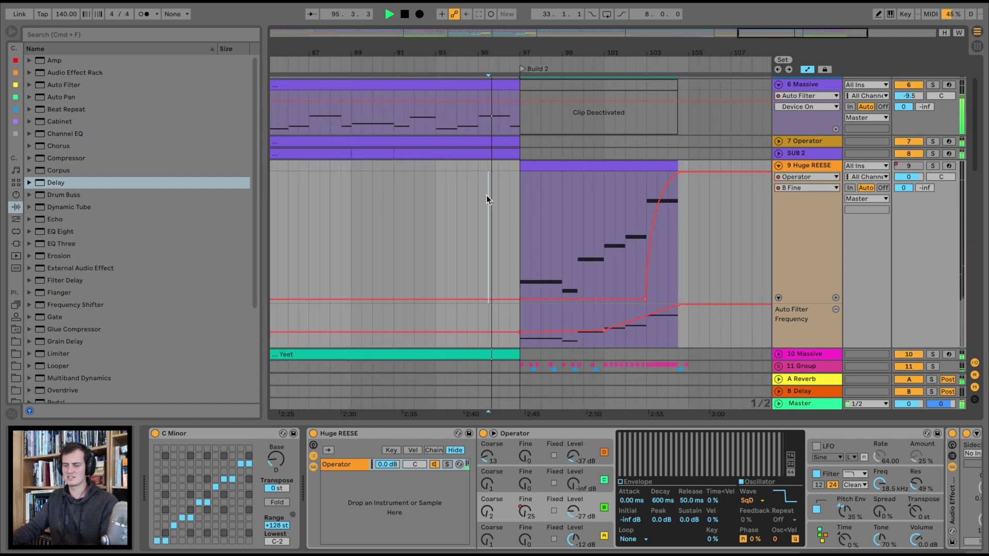
click(778, 165)
key(space)
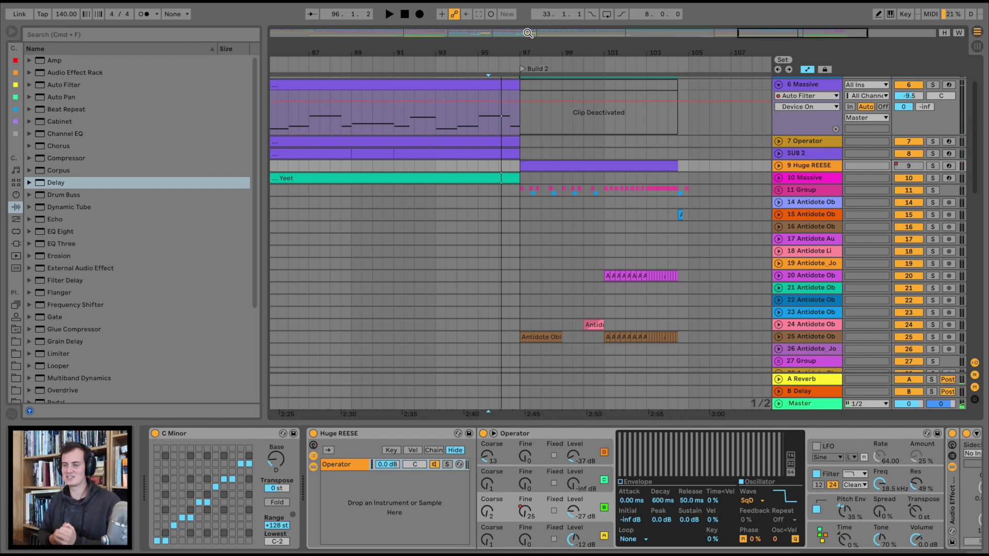
scroll(534, 52, down, 4)
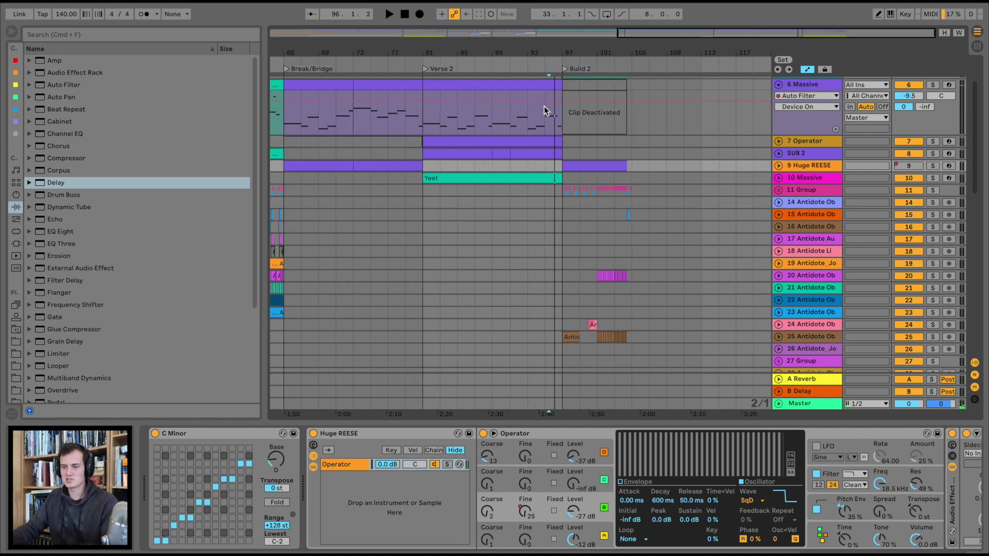
scroll(544, 106, left, 5)
scroll(649, 113, right, 4)
scroll(695, 129, right, 2)
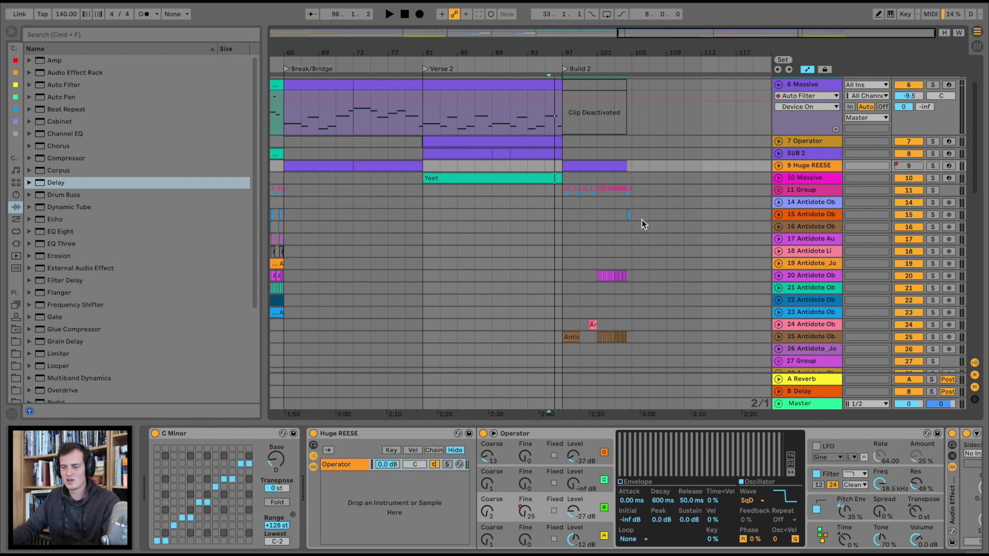
- Show Operator's PB Range on track 9 and open the MIDI Ctrl Pitch Bend envelope of the clip section starting at bar 103
scroll(561, 232, left, 5)
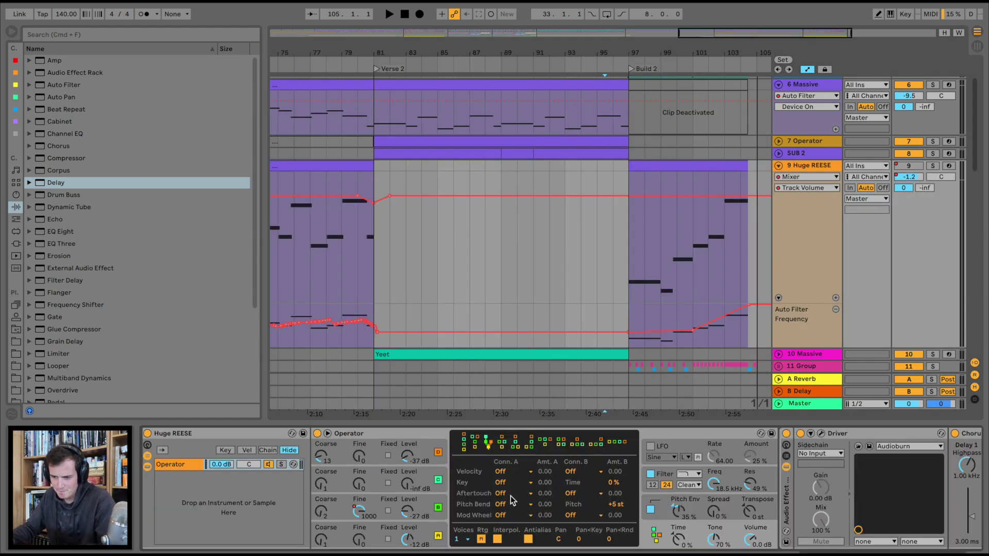
click(616, 505)
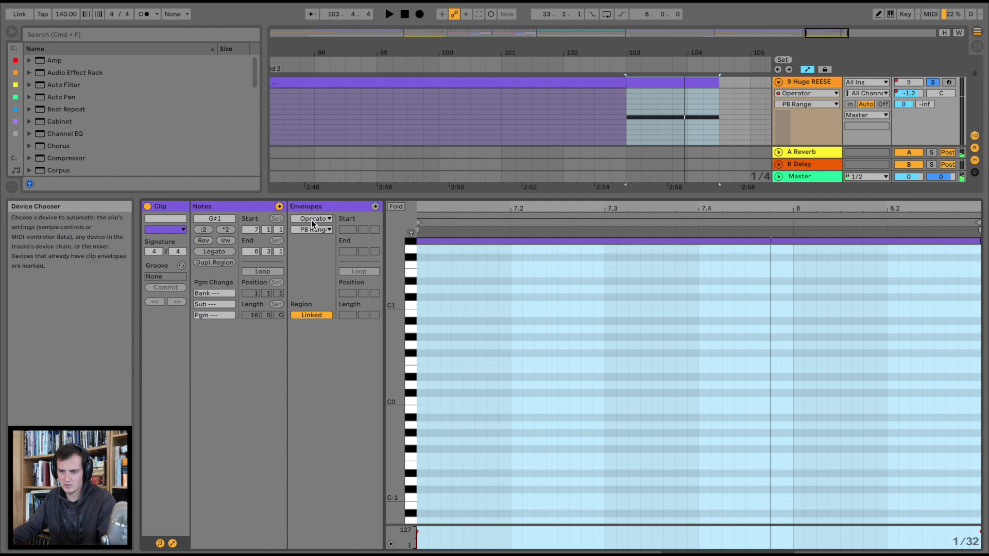
click(312, 219)
click(314, 227)
click(322, 229)
click(323, 240)
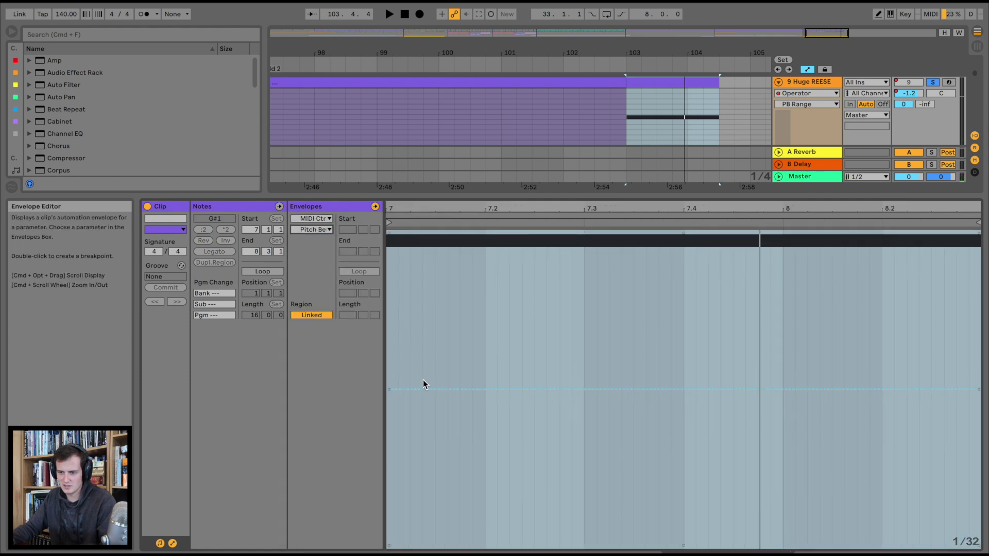
- Draw a curved Pitch Bend envelope rising from 0 near the clip's start to 8191 shortly before its end, auditioning it while shaping
click(398, 389)
key(space)
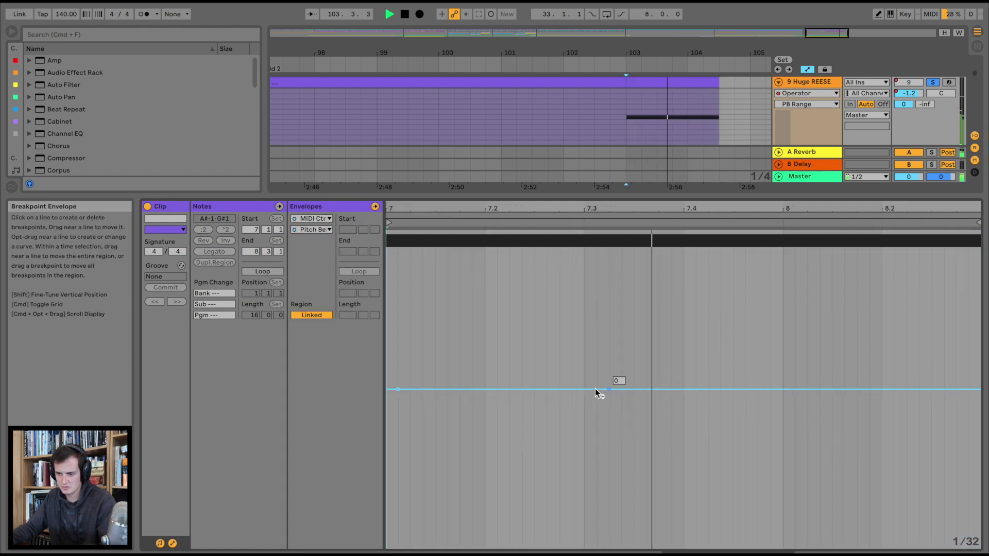
drag(968, 389, 958, 232)
drag(805, 273, 807, 233)
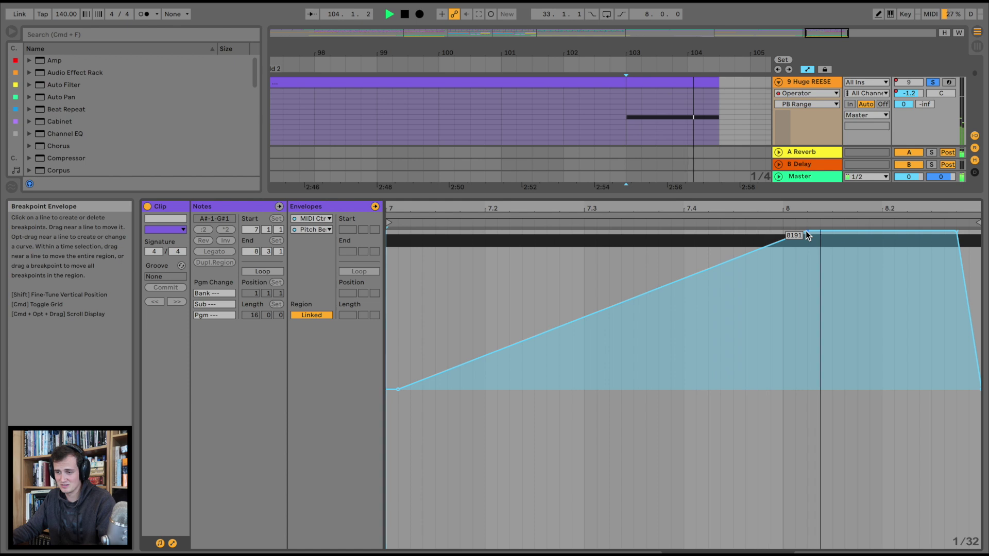
drag(805, 231, 761, 232)
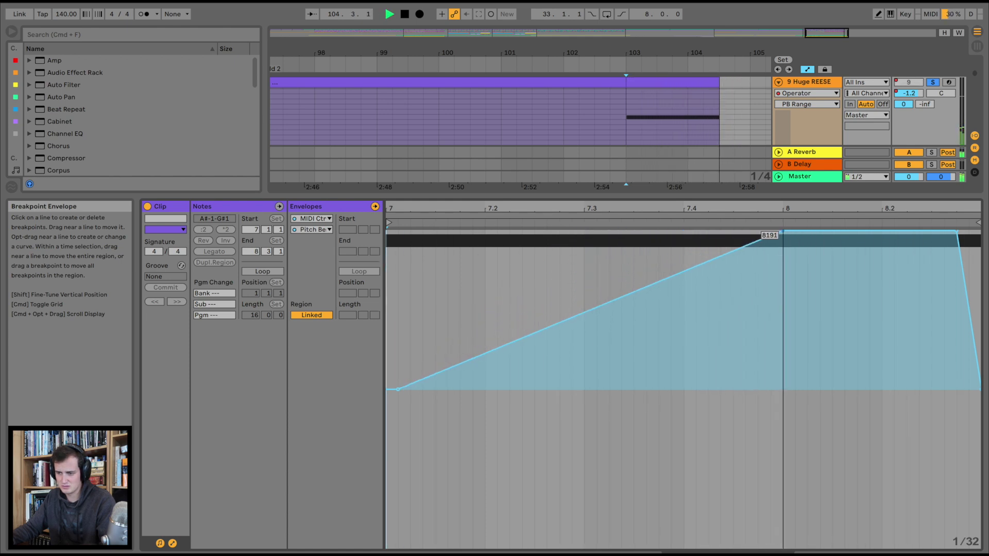
drag(658, 287, 658, 238)
drag(783, 231, 894, 231)
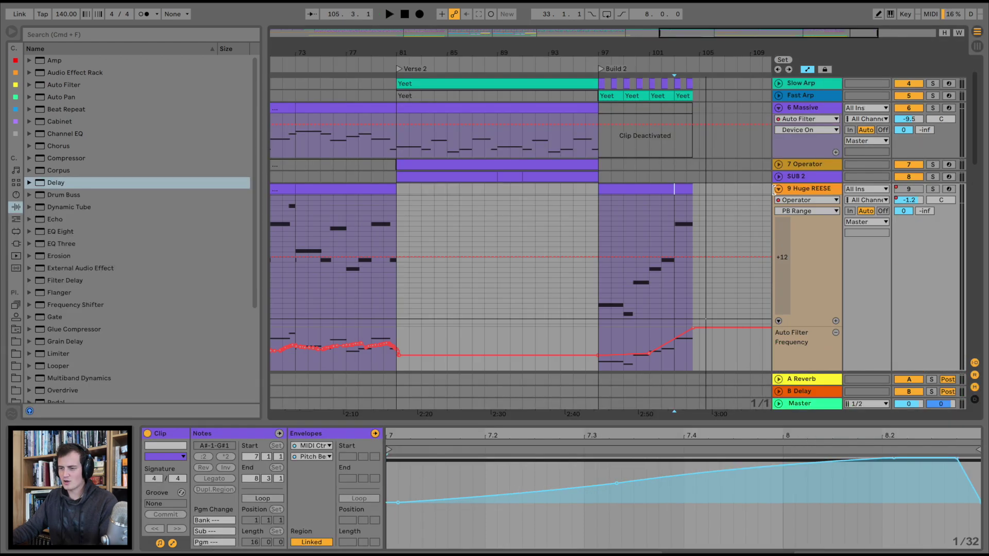
- Fold track 9 Huge REESE and bring the earlier sections of the arrangement into view
click(780, 192)
scroll(674, 184, right, 4)
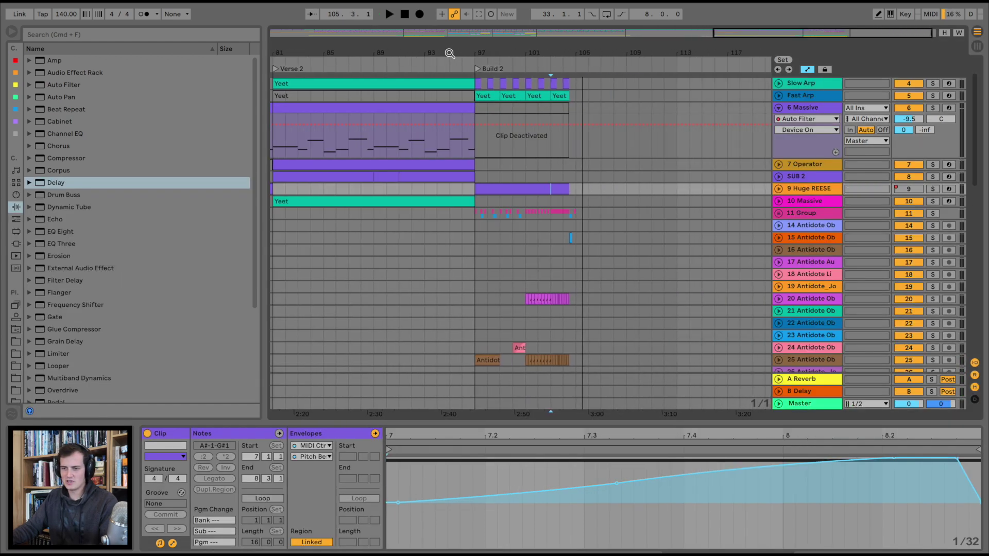
drag(477, 54, 557, 55)
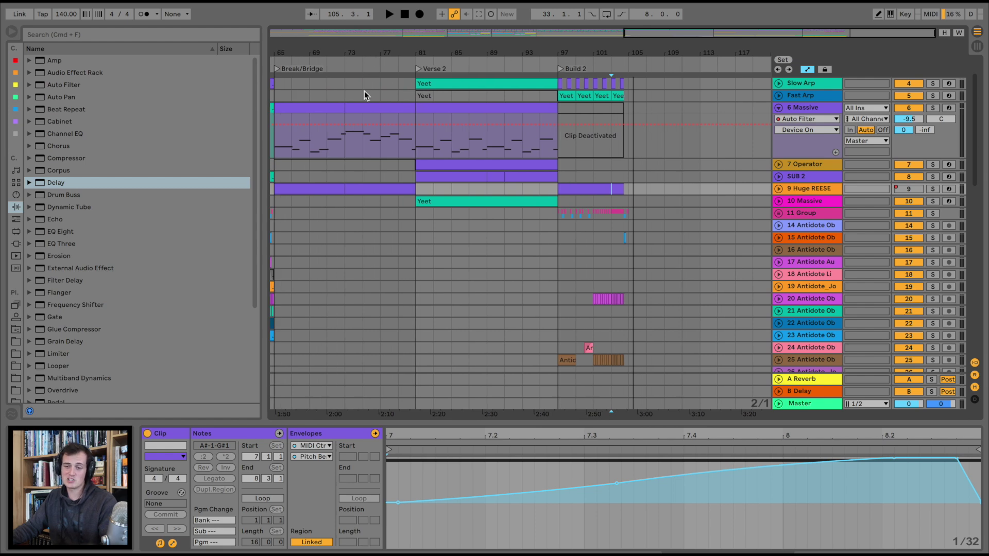
scroll(421, 129, left, 5)
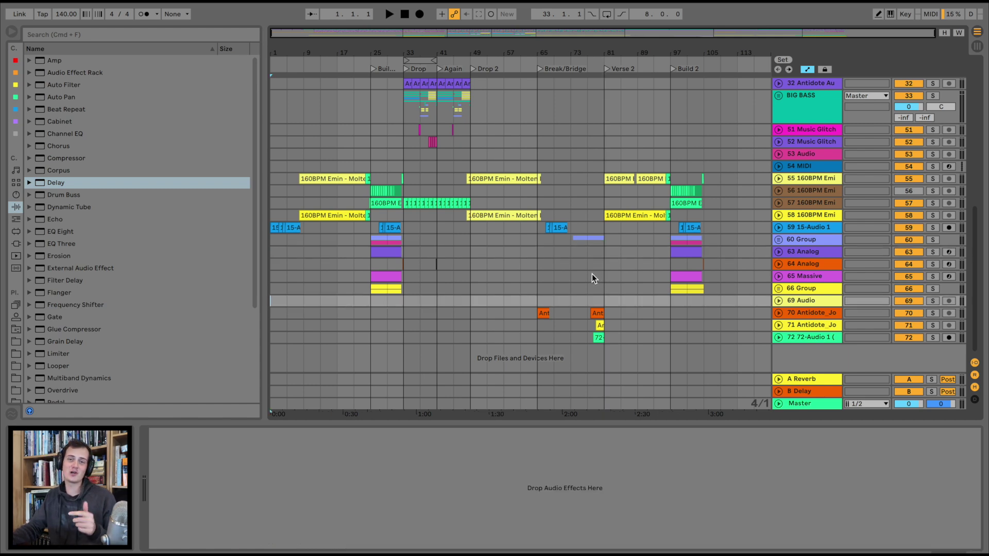
- Play the arrangement from bar 1 and follow playback through the Build Up into the Drop
click(316, 260)
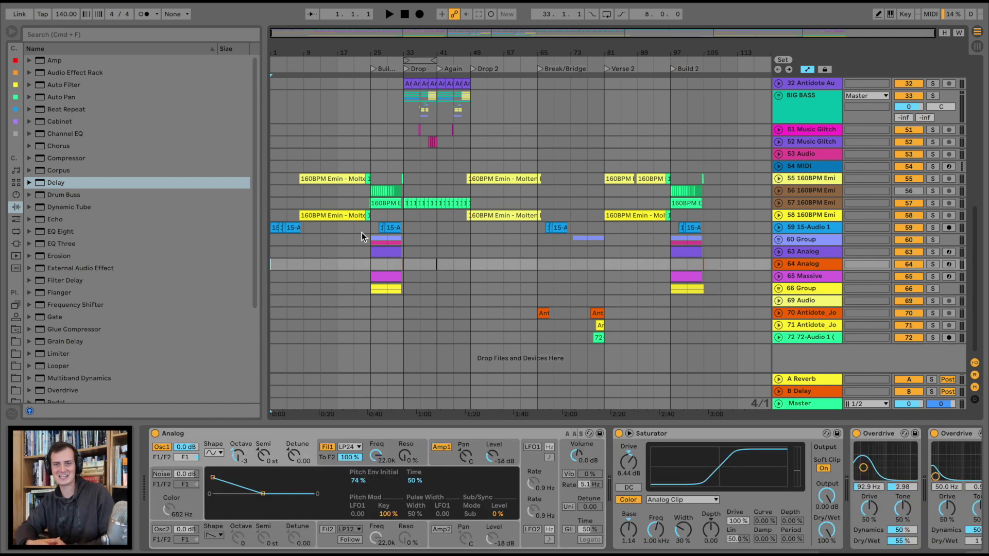
key(space)
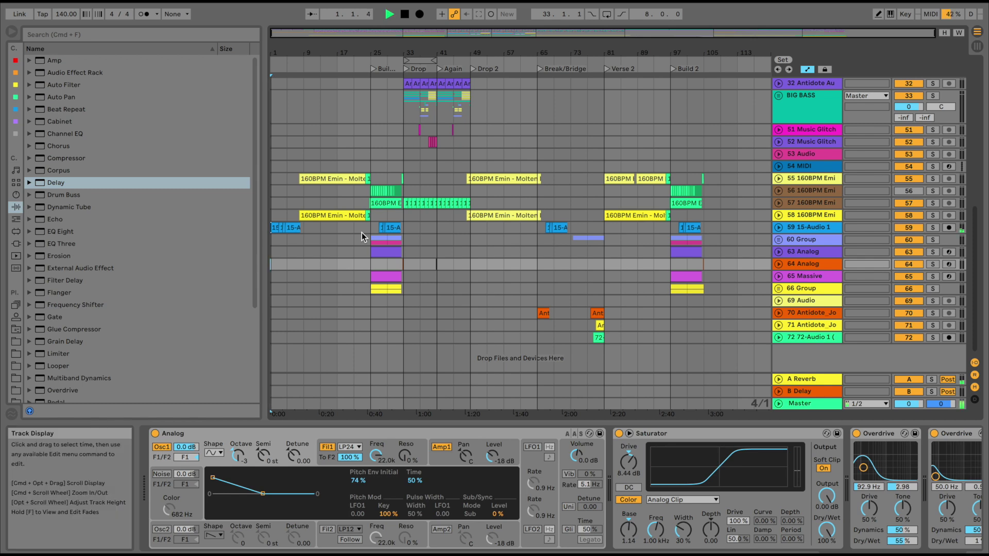
scroll(397, 293, up, 3)
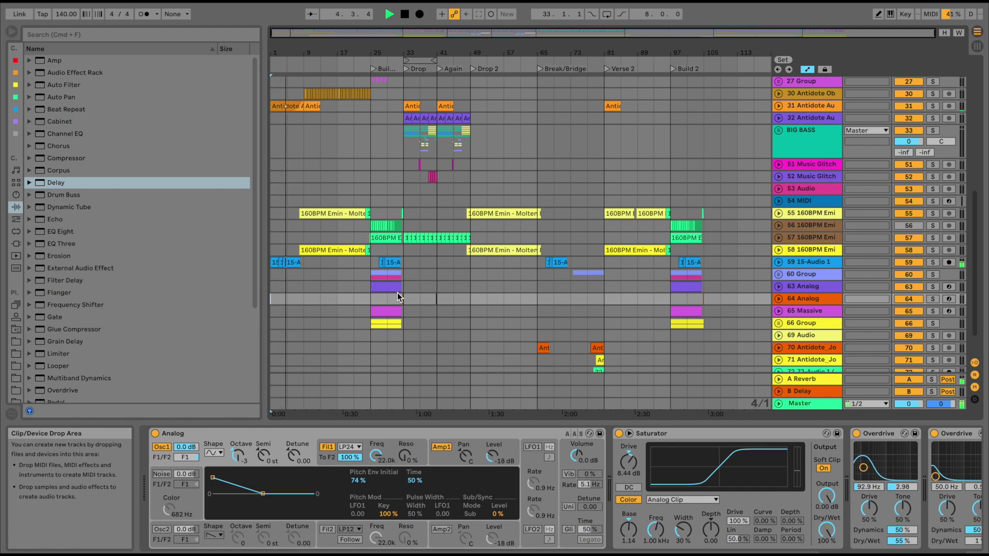
drag(343, 54, 360, 143)
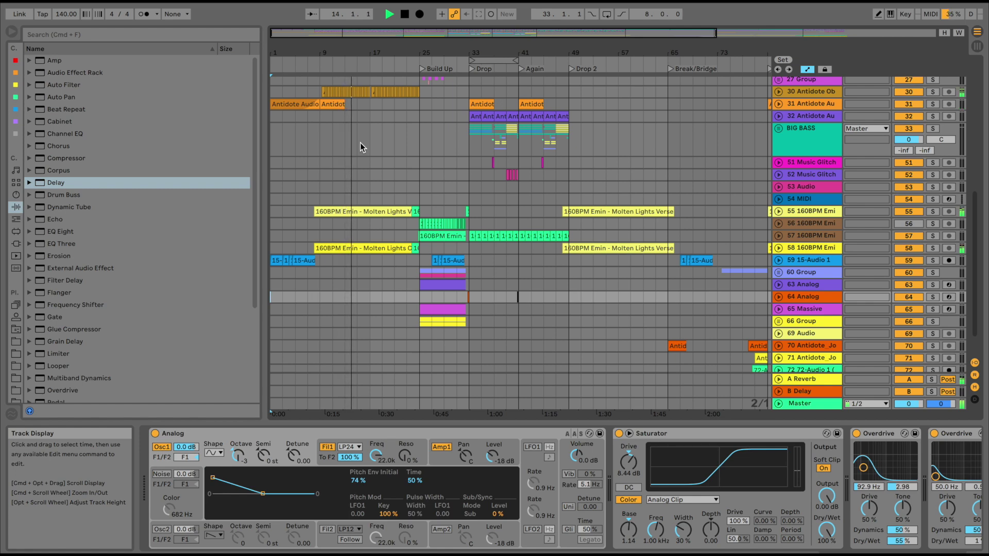
drag(366, 73, 423, 165)
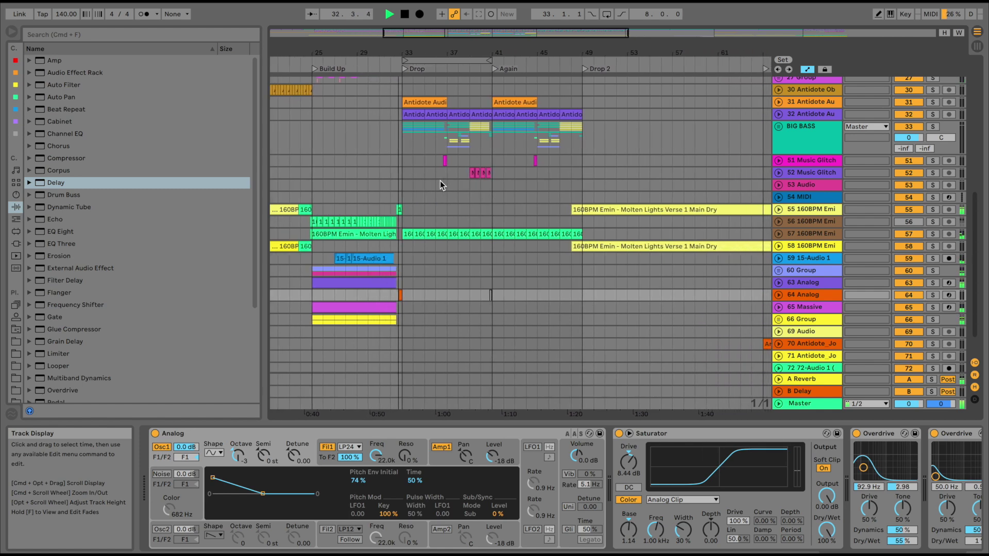
drag(416, 56, 416, 82)
scroll(501, 190, up, 12)
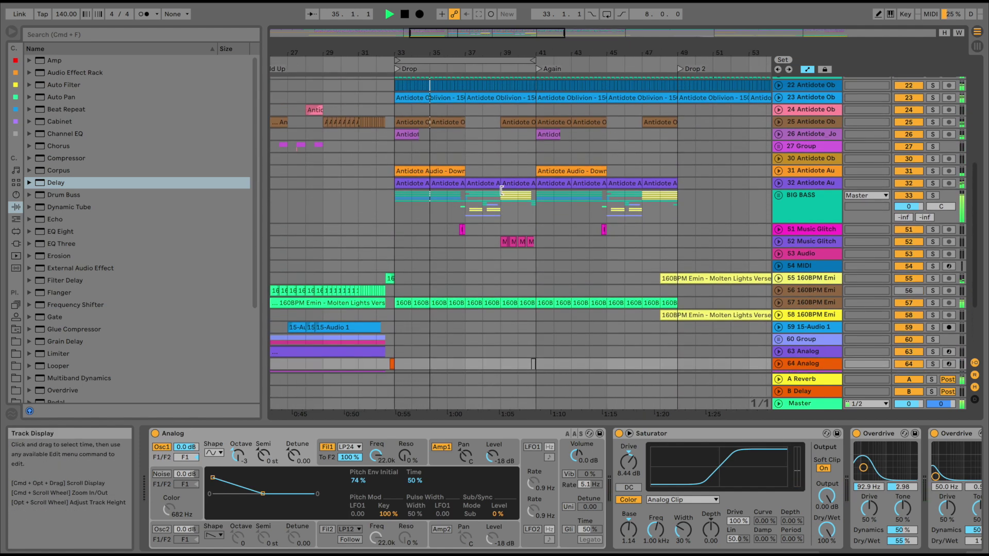
- Review the Drop, Again and Drop 2 sections during playback, following it into the Break/Bridge
scroll(500, 190, down, 5)
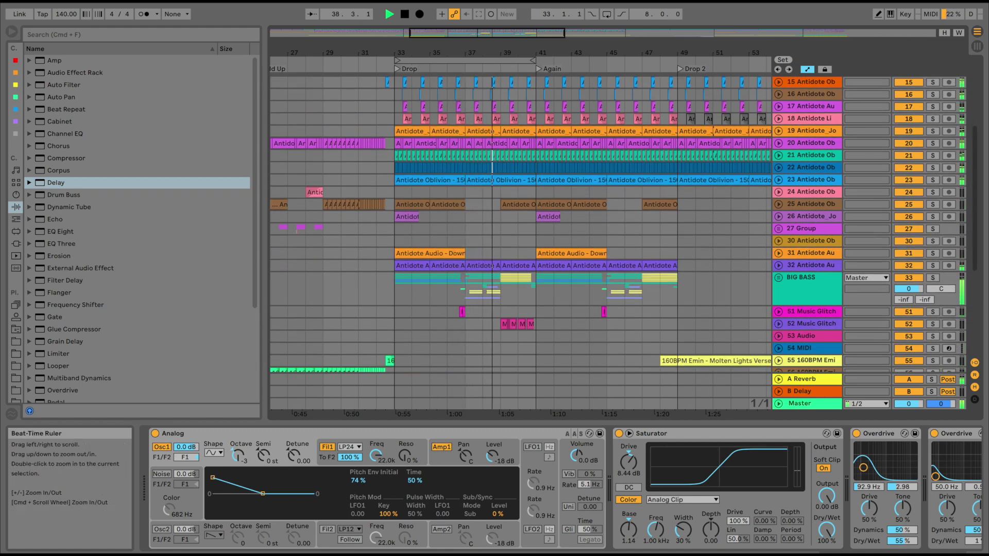
drag(562, 48, 561, 42)
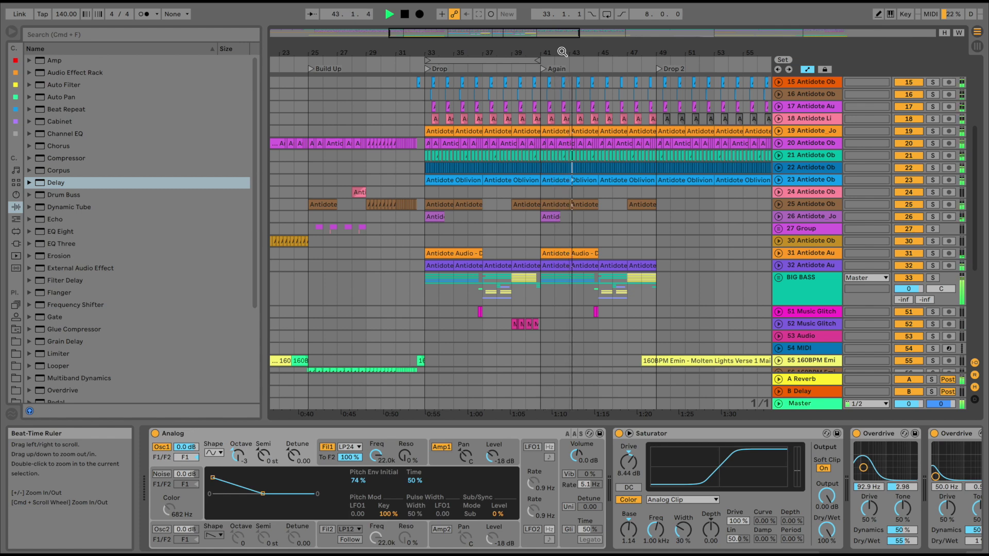
scroll(600, 106, right, 3)
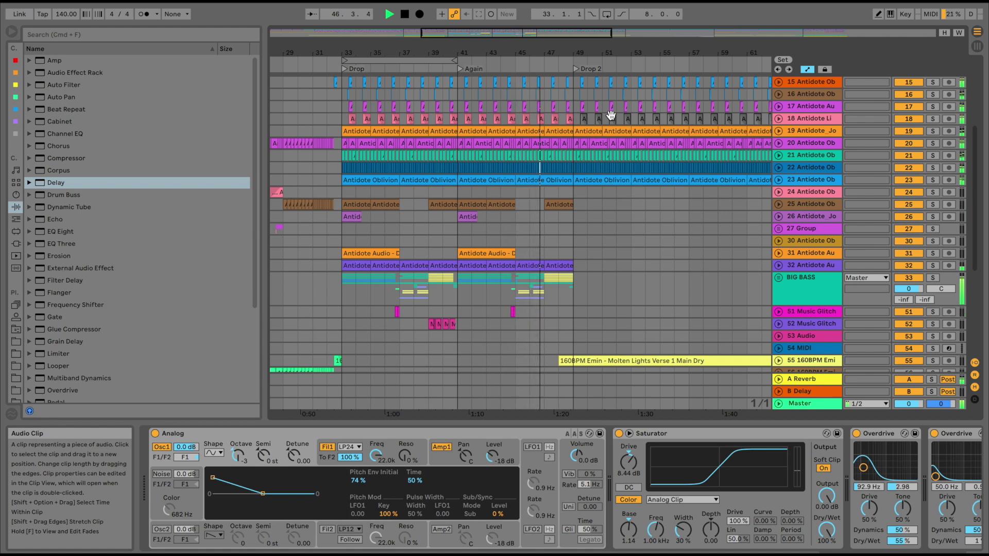
scroll(610, 114, down, 10)
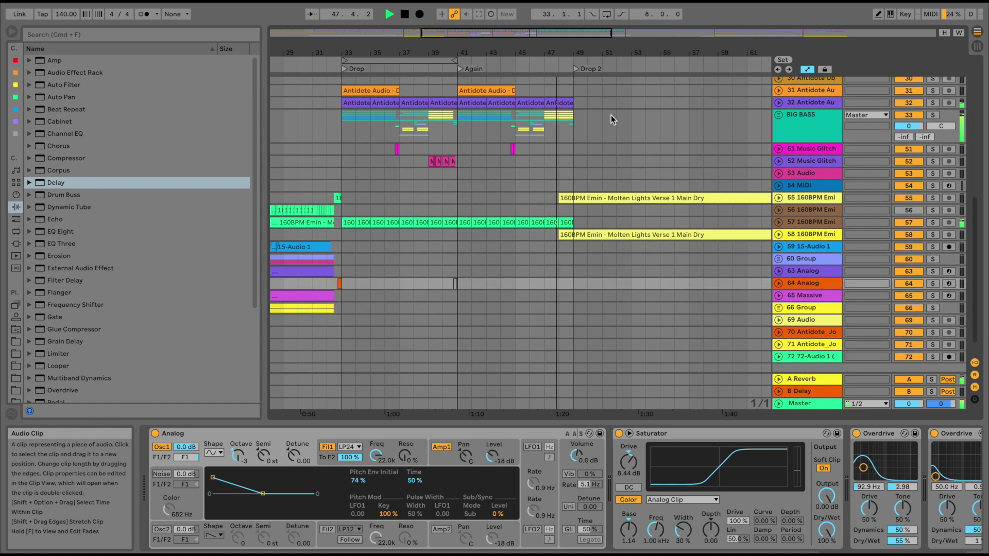
scroll(611, 115, right, 4)
scroll(611, 115, right, 1)
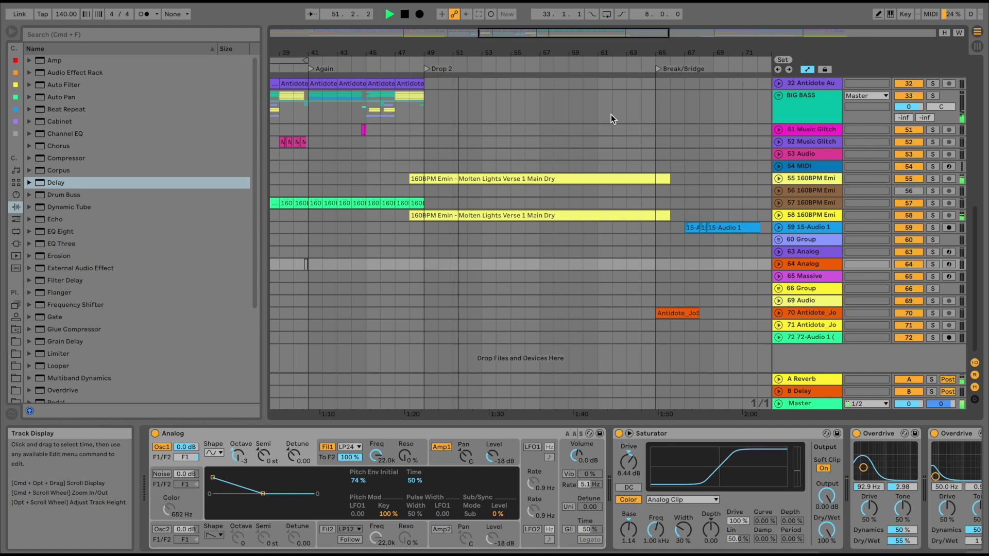
scroll(611, 119, right, 1)
scroll(611, 115, left, 1)
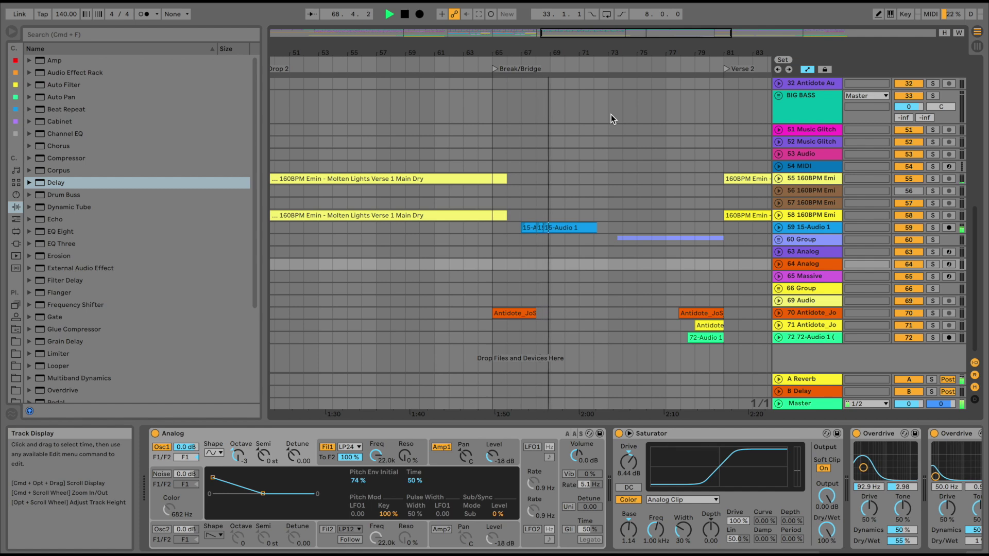
- Unfold track 9 Huge REESE and show the MIDI Ctrl Pitch Bend envelope of its Break/Bridge clip in an enlarged clip view
scroll(611, 114, up, 10)
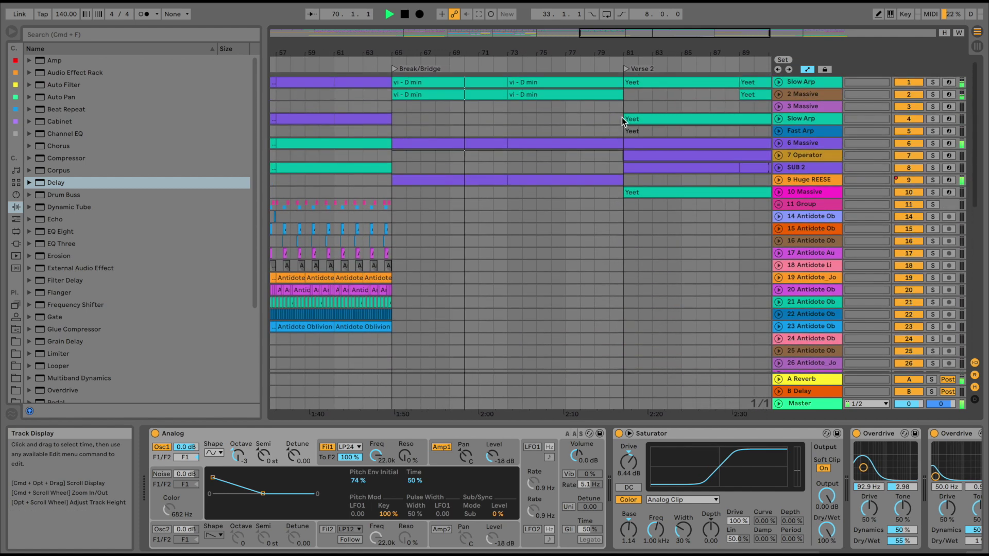
click(778, 179)
click(563, 179)
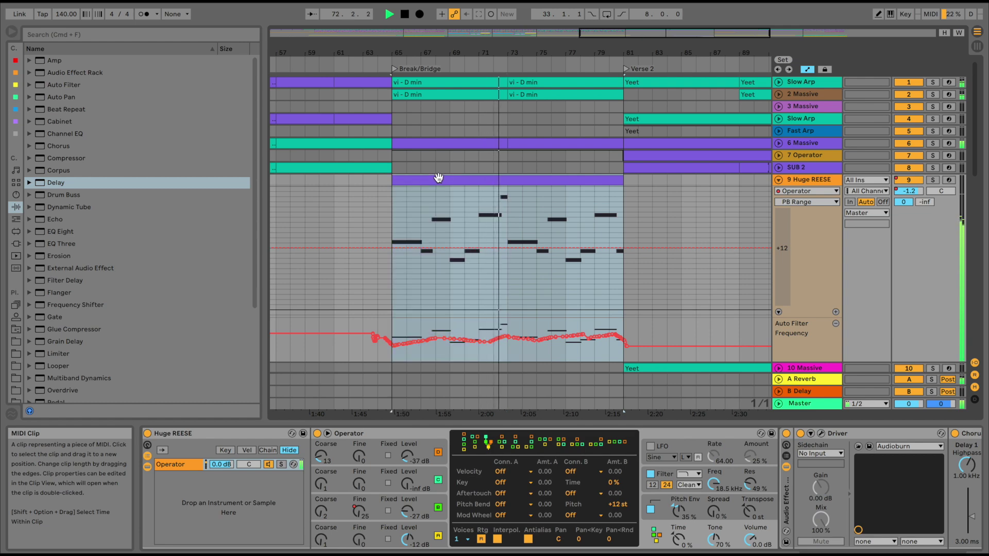
double_click(439, 178)
drag(814, 424, 813, 308)
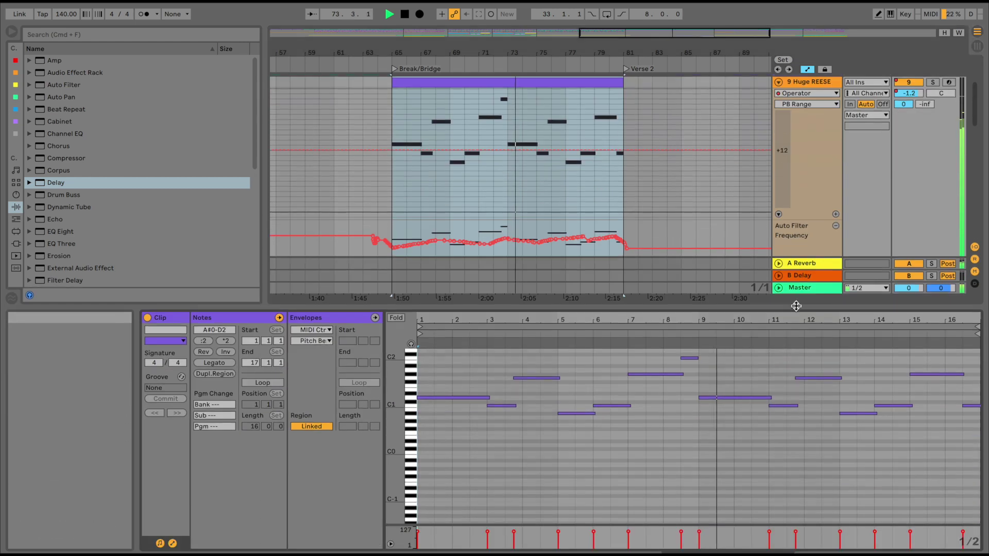
click(320, 337)
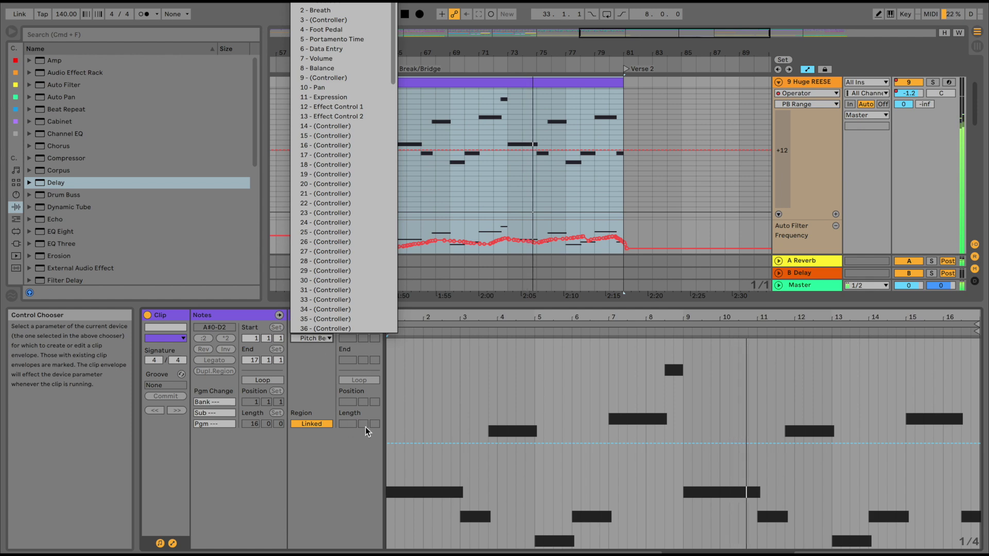
click(369, 3)
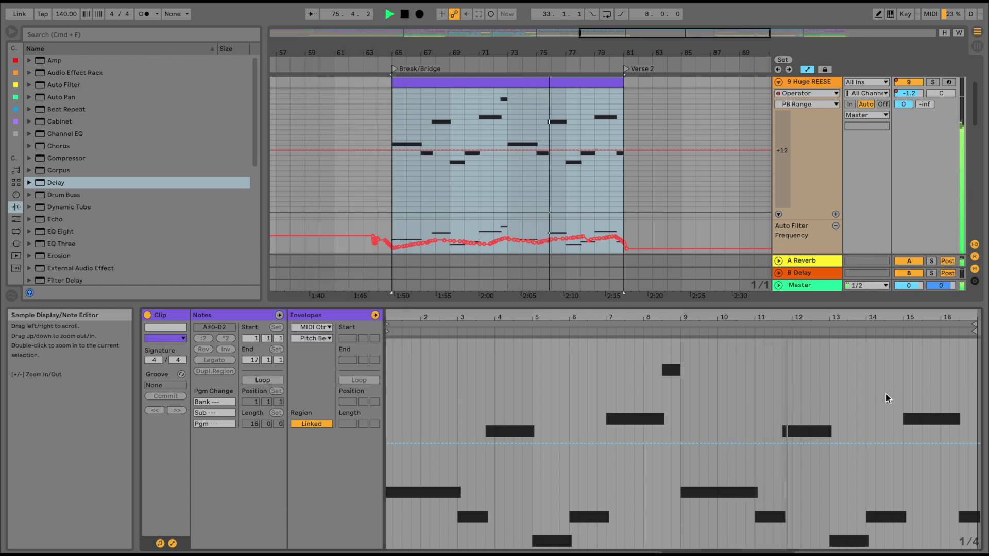
- Check the Build 2 clip's Pitch Bend envelope and give the Break/Bridge clip a flat Pitch Bend envelope at the centre value
scroll(631, 78, right, 7)
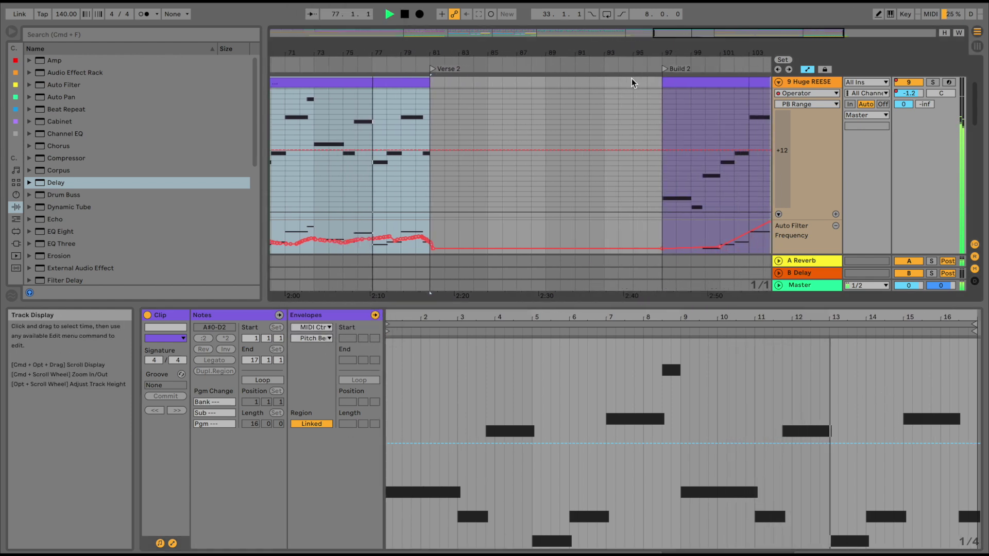
click(597, 81)
shift+click(616, 81)
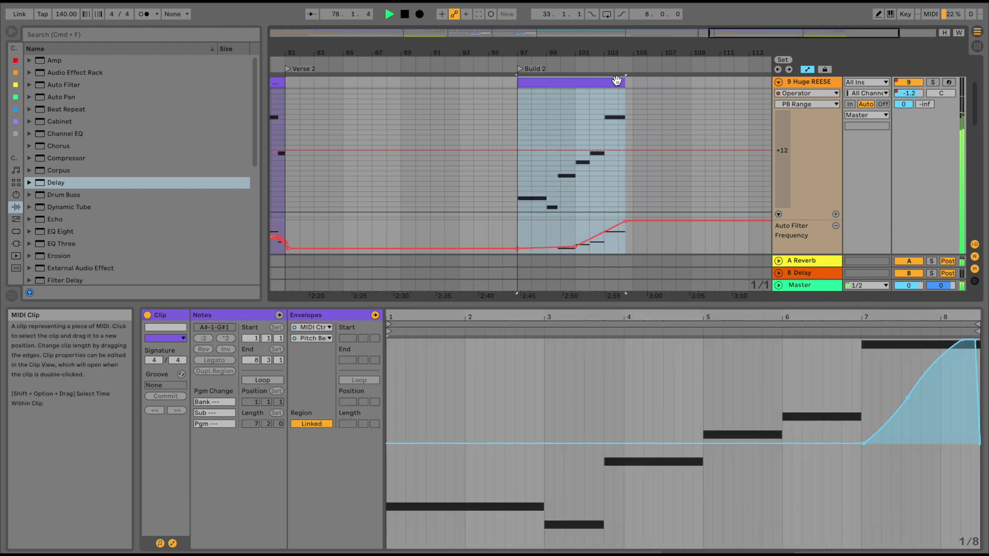
scroll(486, 120, left, 7)
click(426, 80)
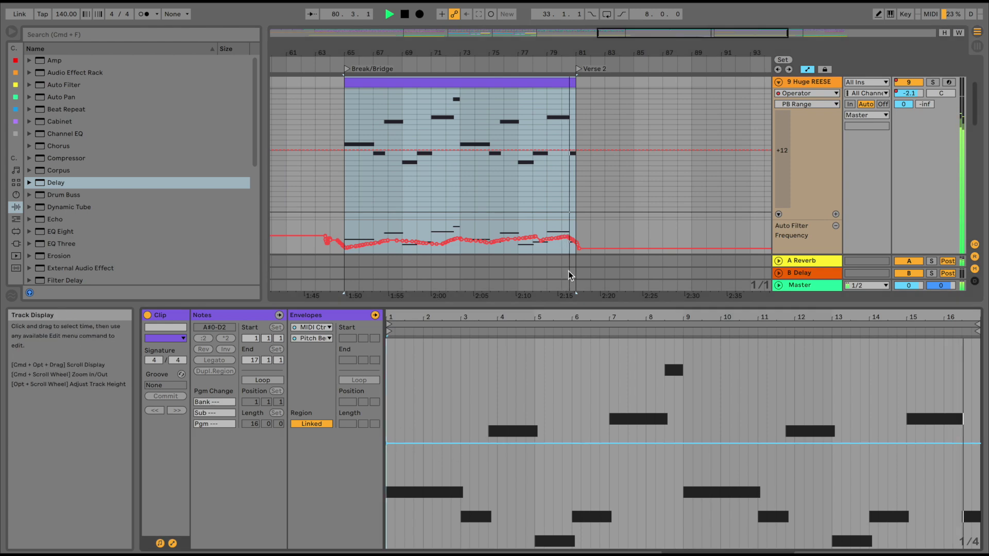
- Hide the clip's note editor and fold track 9 Huge REESE
drag(569, 303, 596, 525)
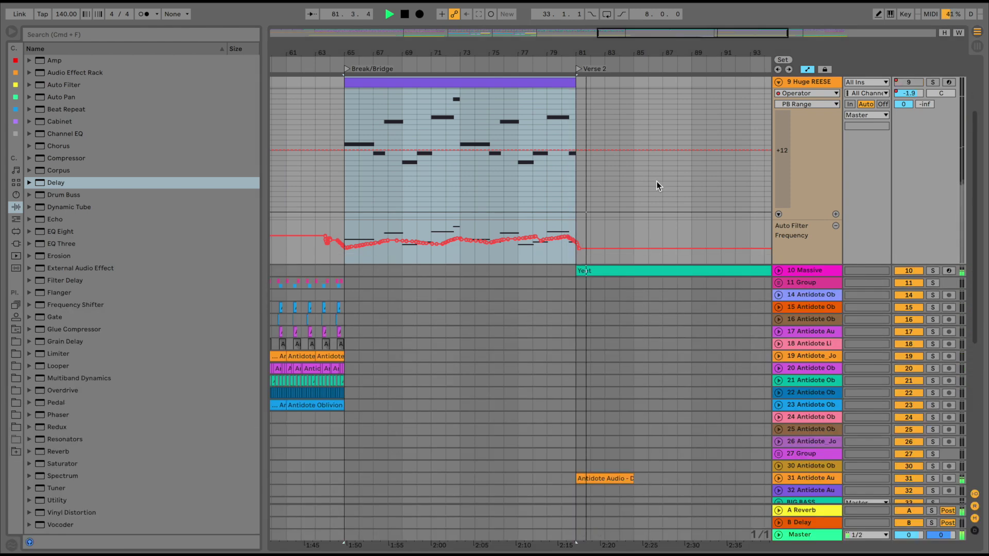
scroll(656, 181, right, 3)
scroll(669, 181, up, 4)
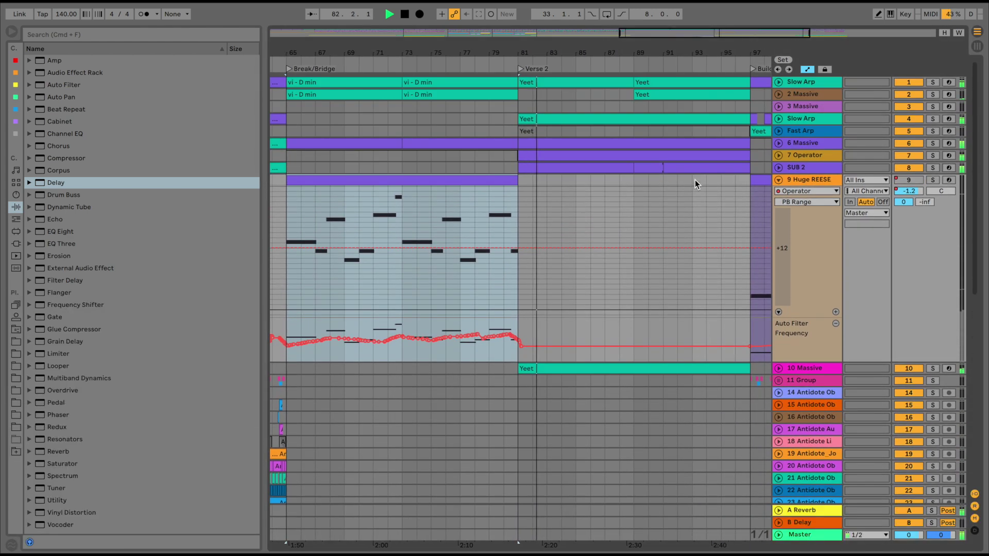
click(779, 180)
- On track 1 Slow Arp, lower the Auto Filter Frequency at Verse 2's start to about 535 Hz and move the bar 89 breakpoint to about bar 95
double_click(798, 83)
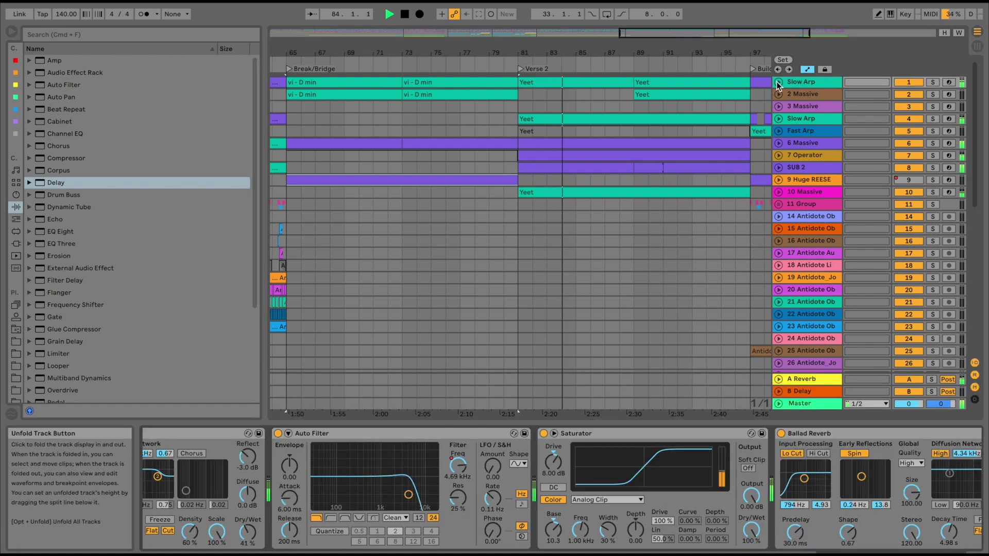
click(778, 82)
double_click(805, 83)
click(633, 90)
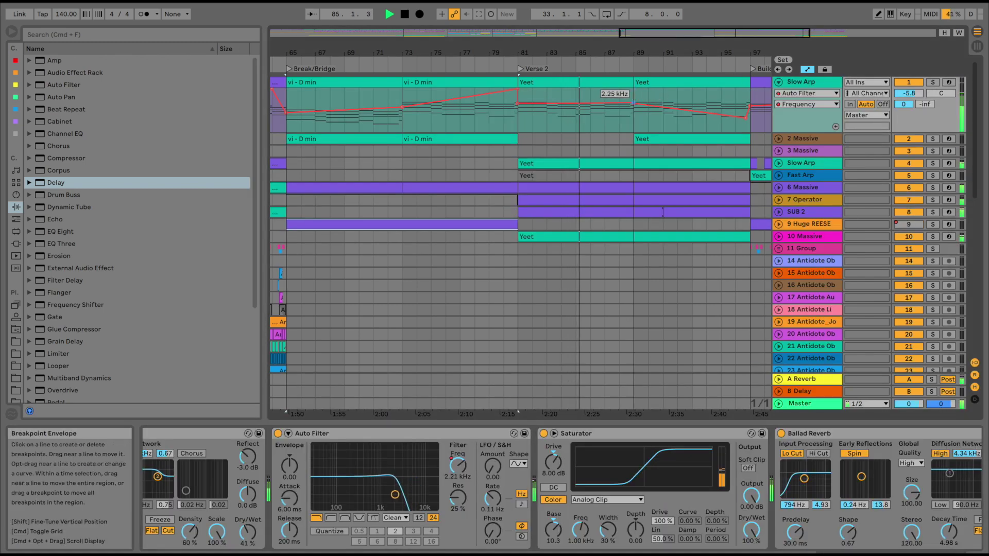
drag(516, 105, 517, 112)
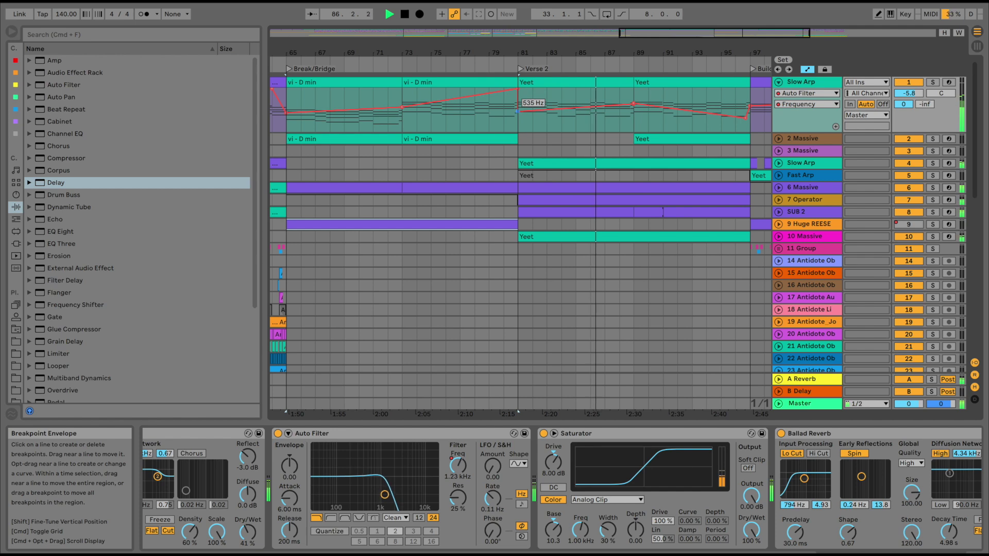
drag(635, 104, 721, 102)
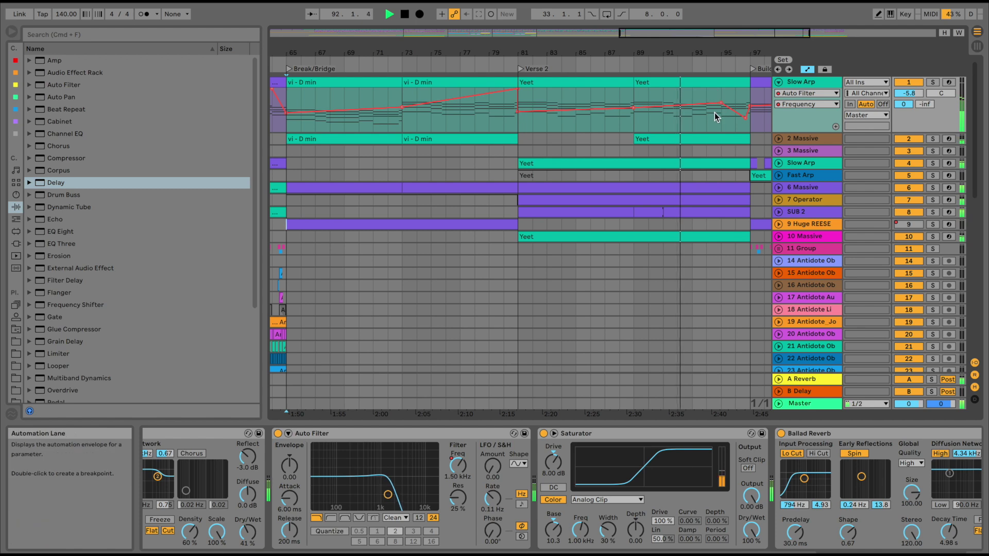
- Unfold 11 Group to show its tracks and Auto Filter Resonance automation around Build 2
scroll(714, 113, right, 5)
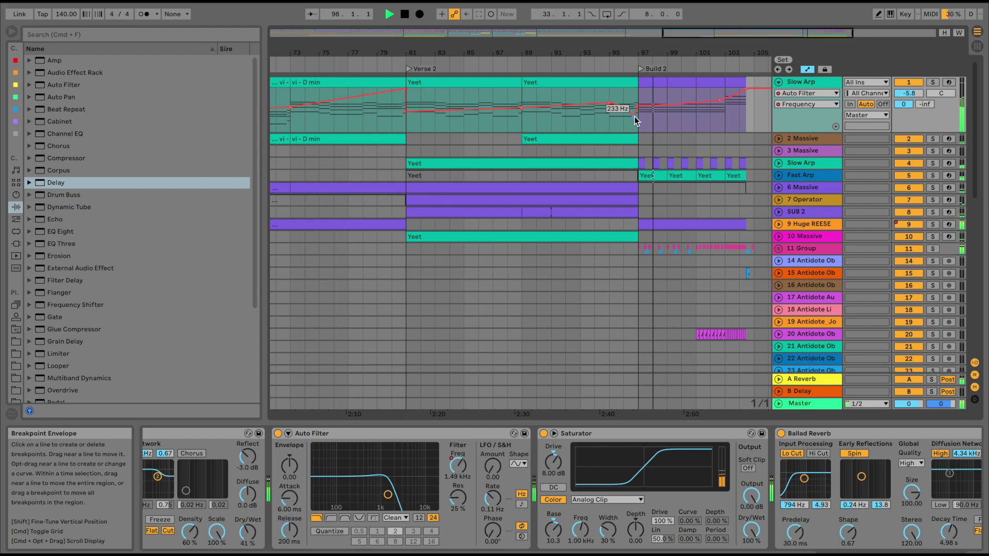
scroll(635, 117, right, 5)
scroll(711, 180, down, 1)
click(778, 238)
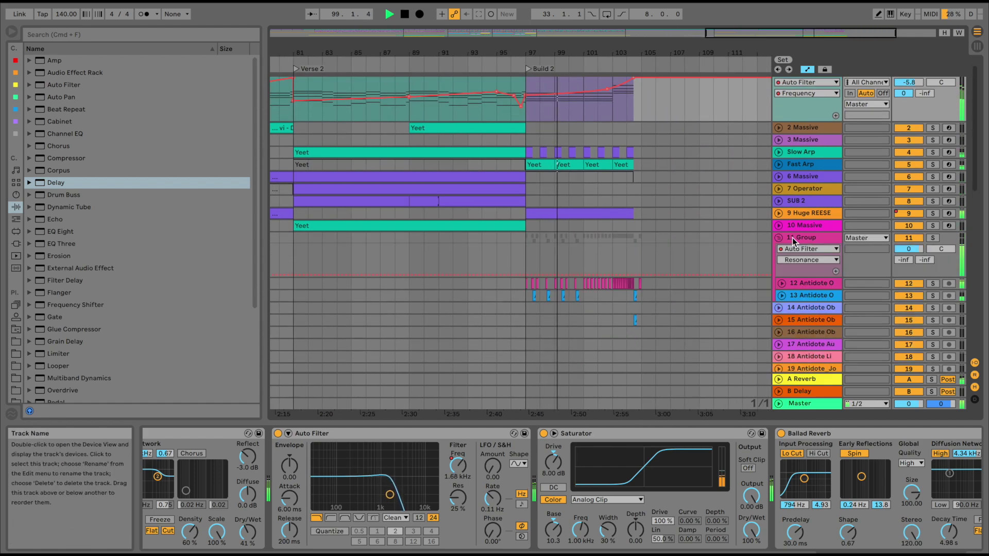